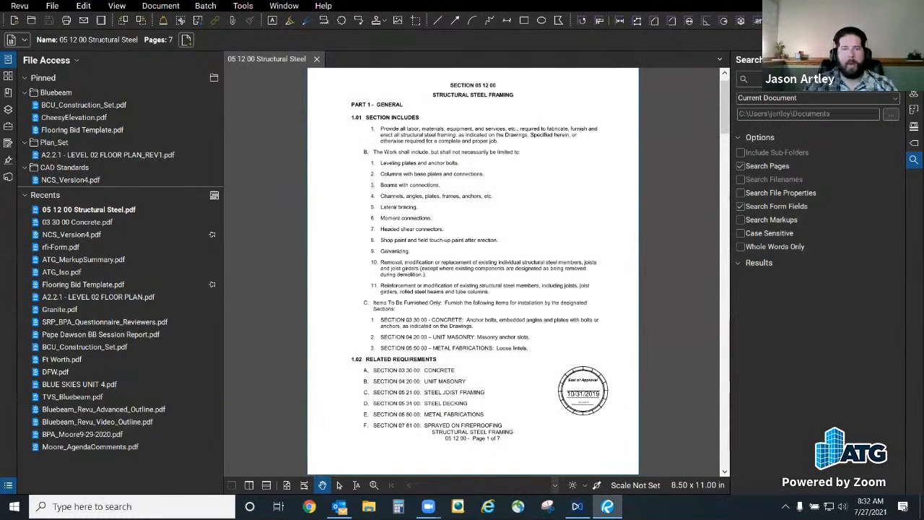
Step: Hide the File Access and Search panels and enlarge the specification page for reading
click(7, 62)
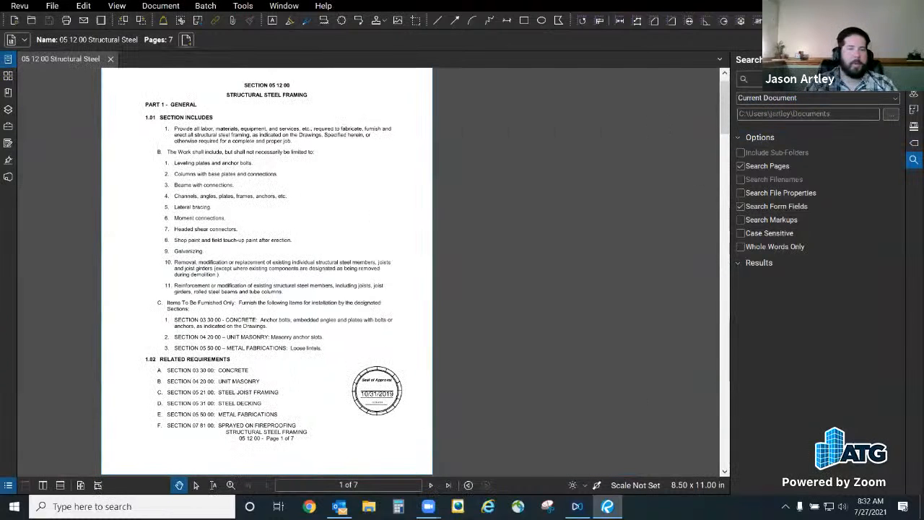
click(913, 159)
scroll(532, 293, up, 2)
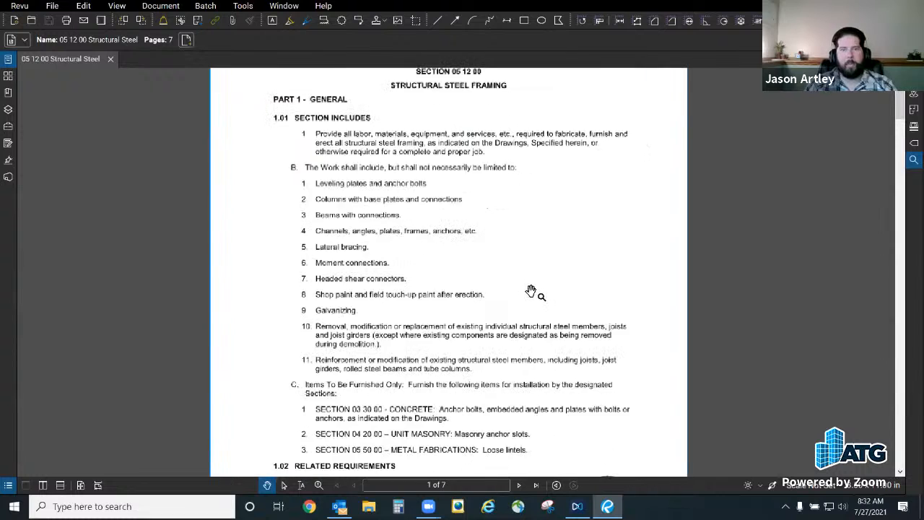
Step: Examine page 1 of the structural steel specification from its section title down to the related requirements, approval seal and page footer
drag(531, 291, 530, 332)
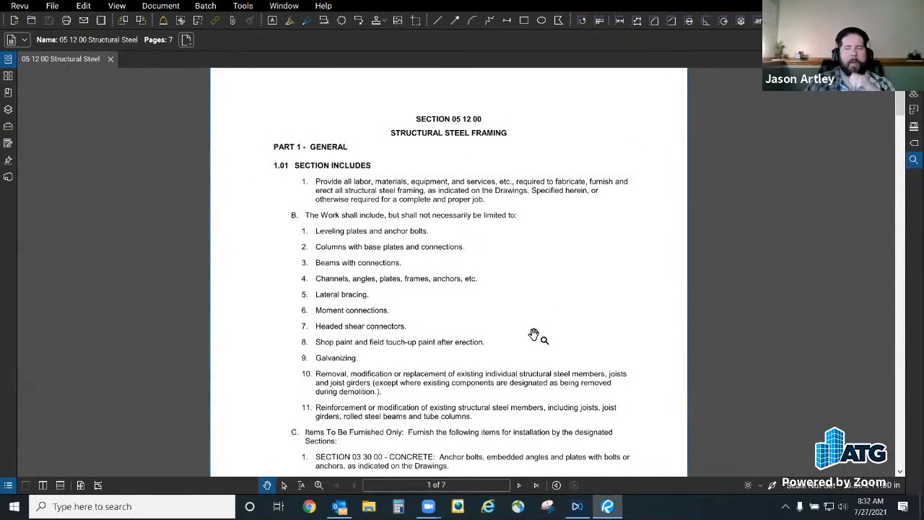
scroll(511, 179, down, 3)
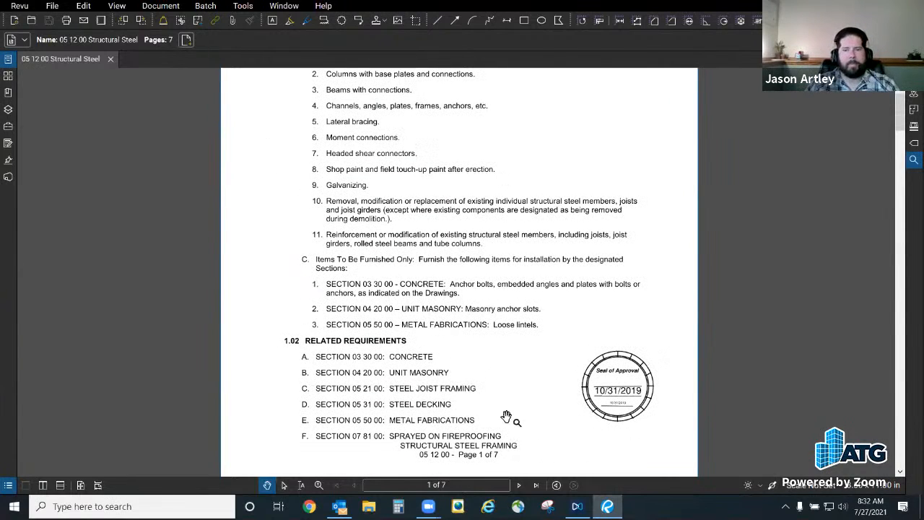
scroll(506, 417, down, 3)
click(459, 482)
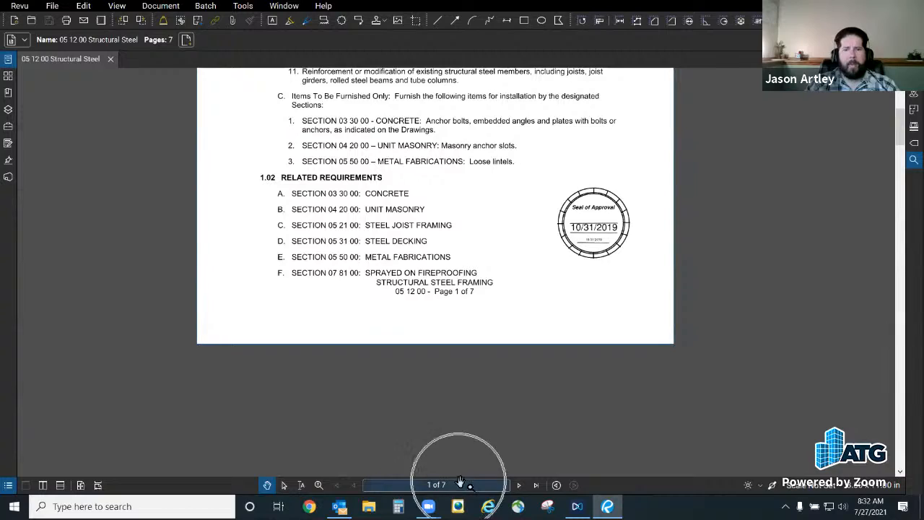
scroll(454, 315, up, 7)
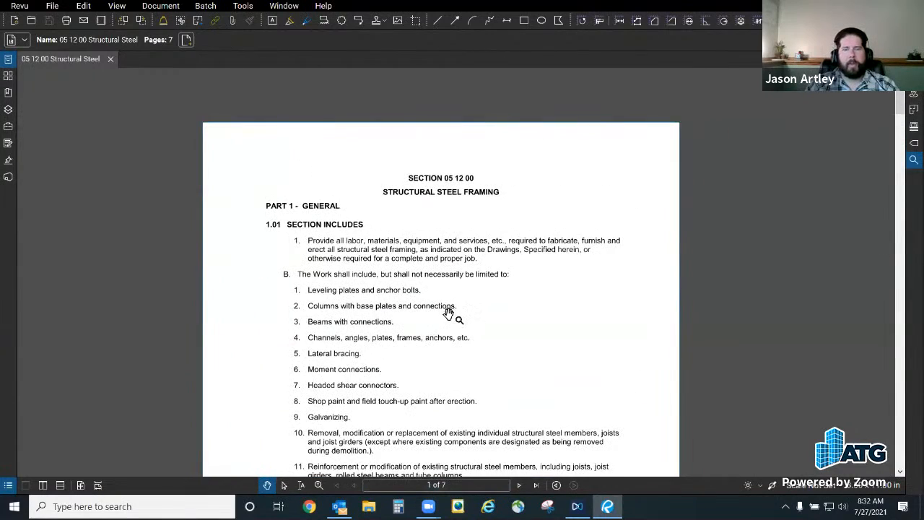
scroll(445, 278, down, 2)
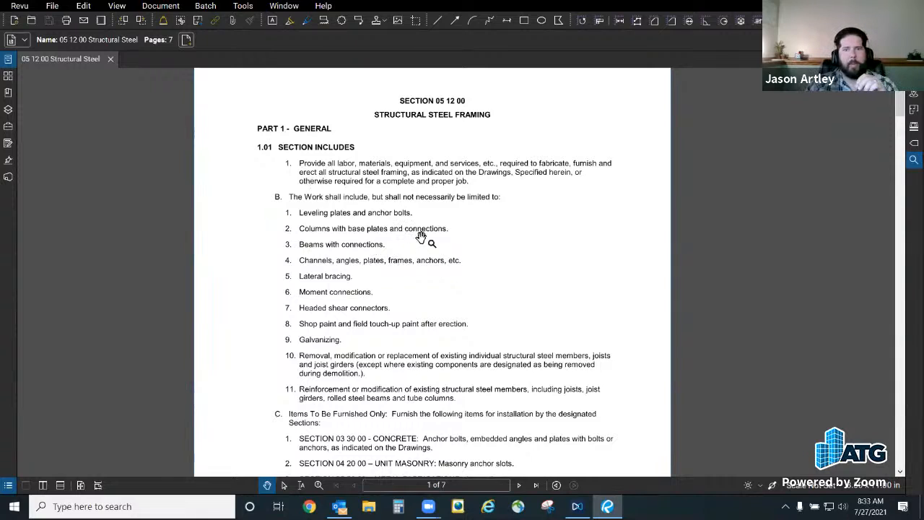
scroll(441, 279, down, 1)
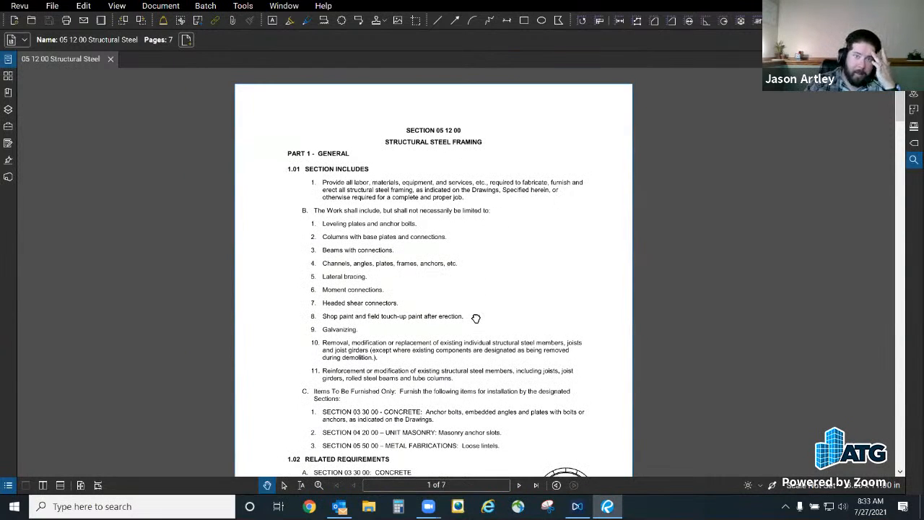
drag(470, 312, 470, 118)
scroll(428, 374, up, 3)
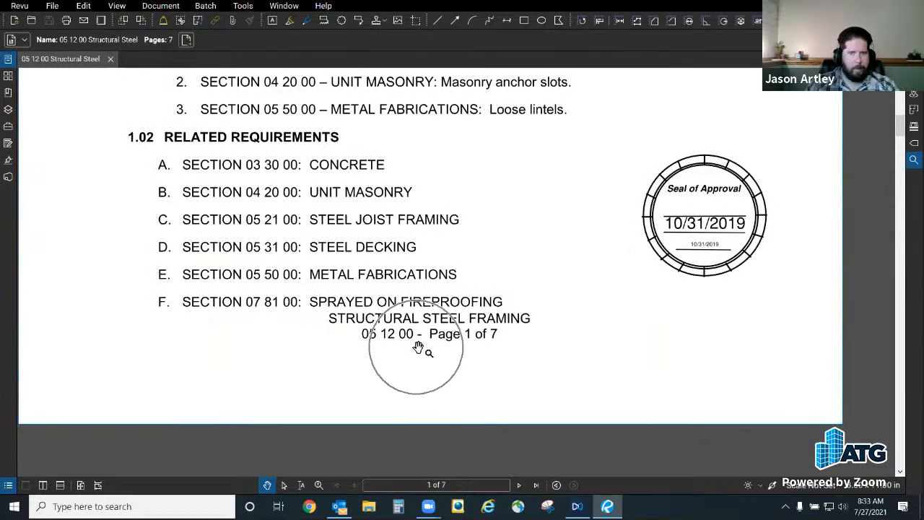
scroll(418, 345, down, 3)
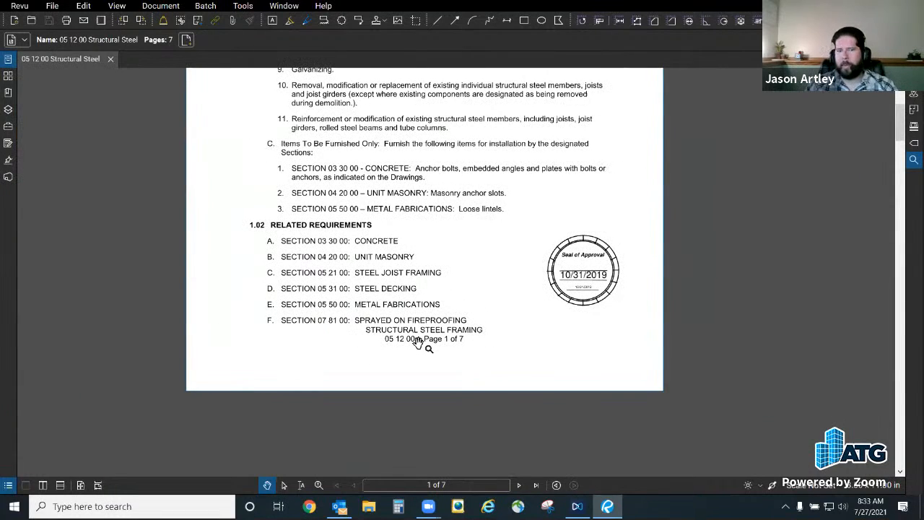
scroll(418, 343, up, 3)
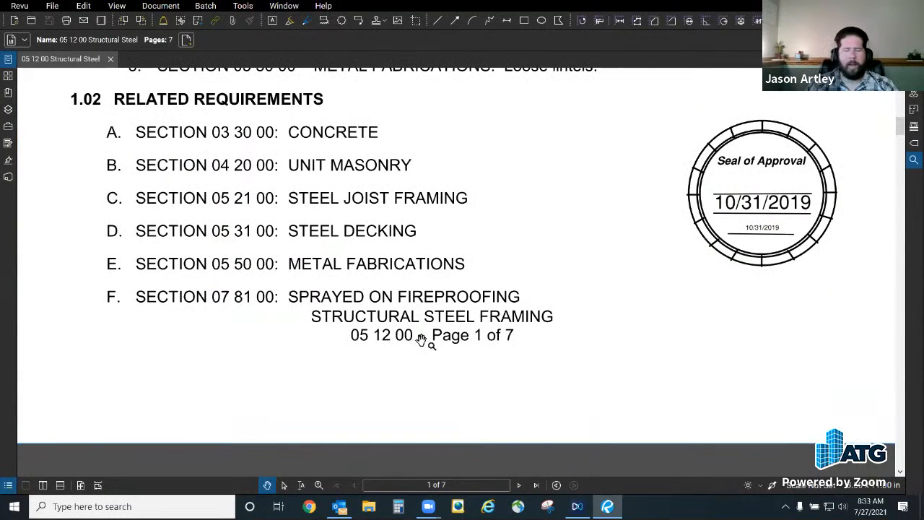
scroll(418, 342, down, 3)
scroll(450, 260, down, 5)
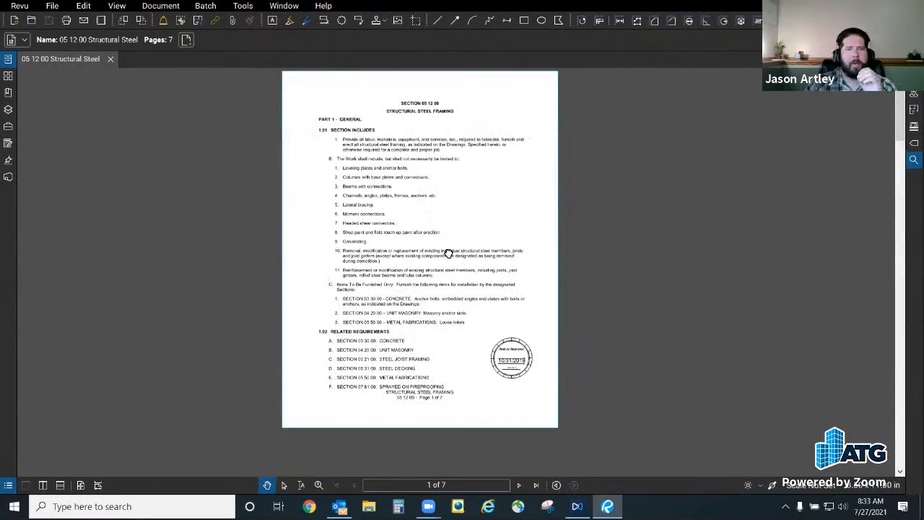
drag(450, 259, 424, 260)
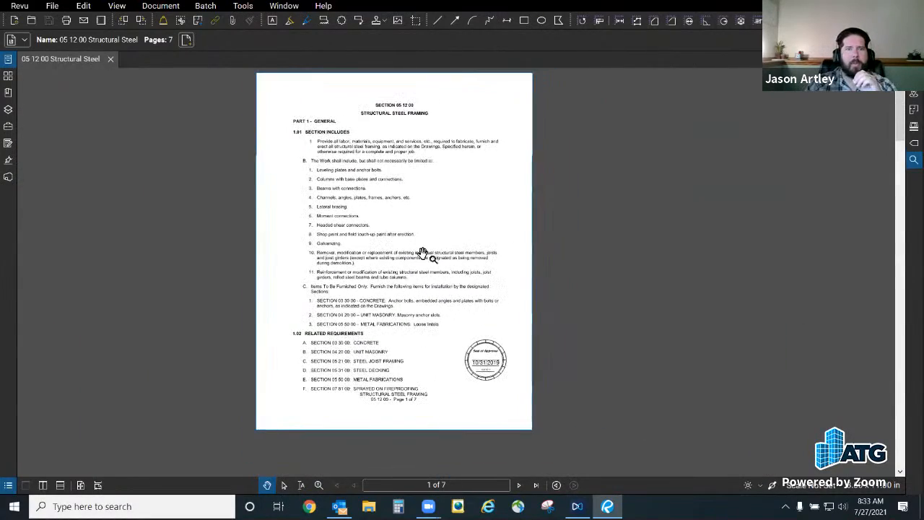
Step: Start adding a header and footer to the open structural steel document
click(172, 6)
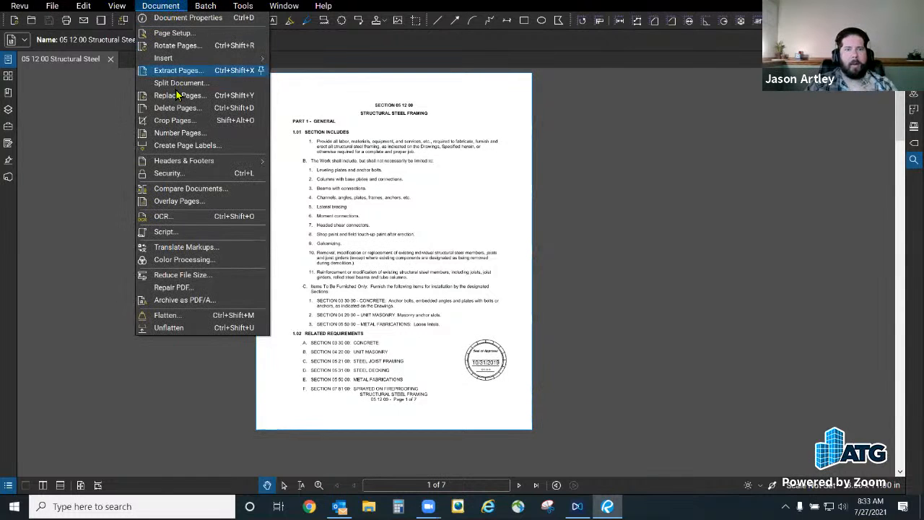
click(201, 165)
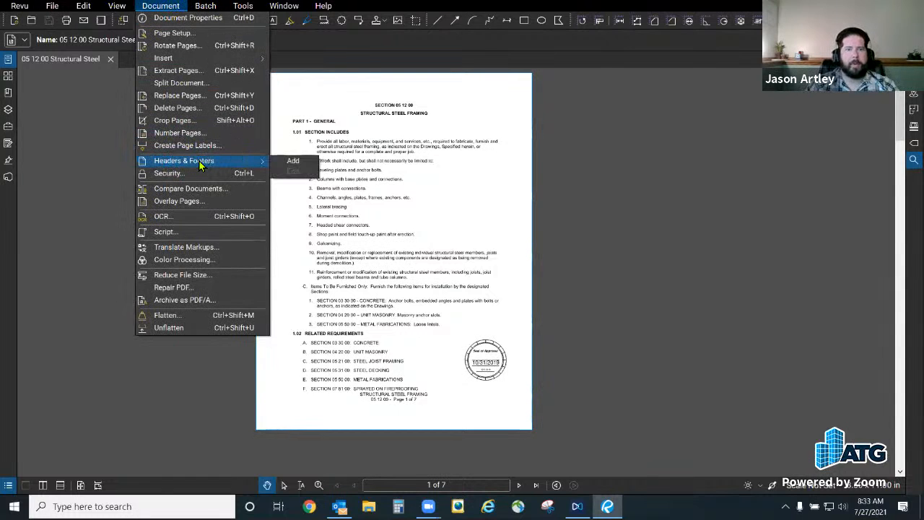
click(302, 162)
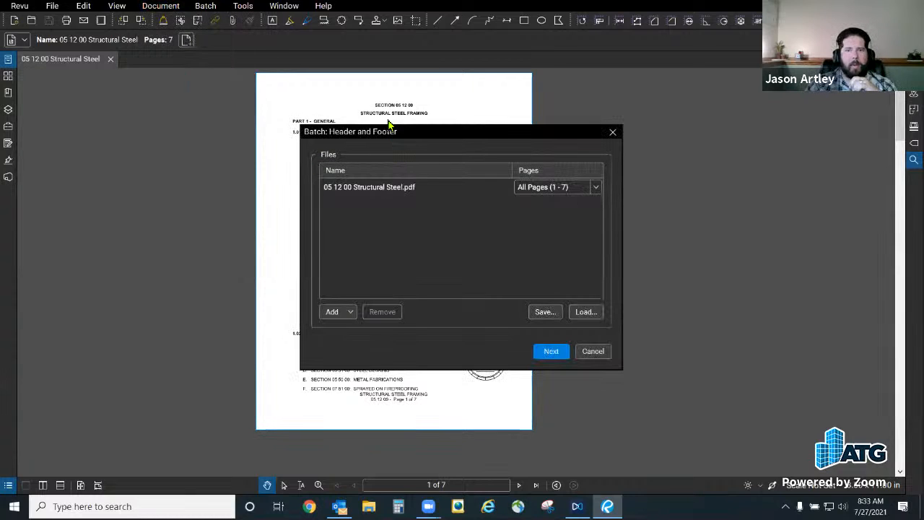
drag(392, 132, 387, 119)
Step: Review the page range options, keep All Pages (1 - 7) for the file, and continue to the header and footer settings
click(569, 180)
click(587, 176)
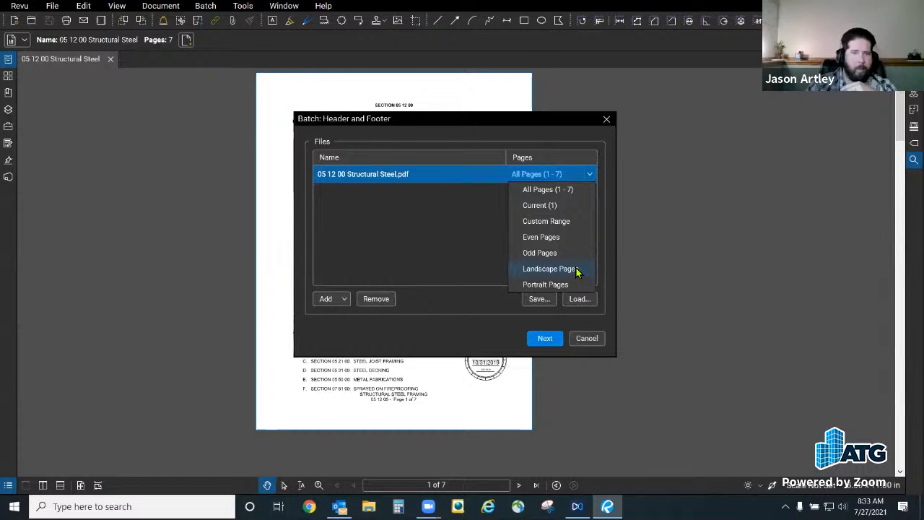
click(563, 194)
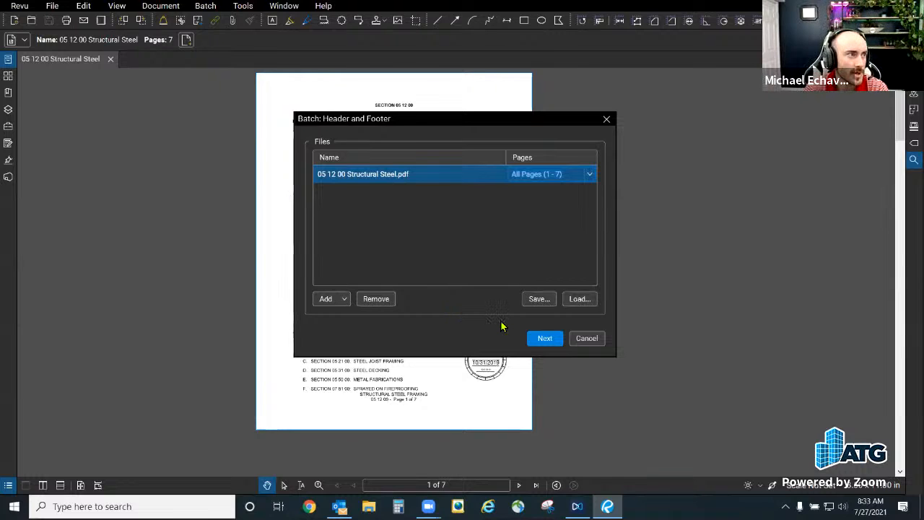
click(589, 175)
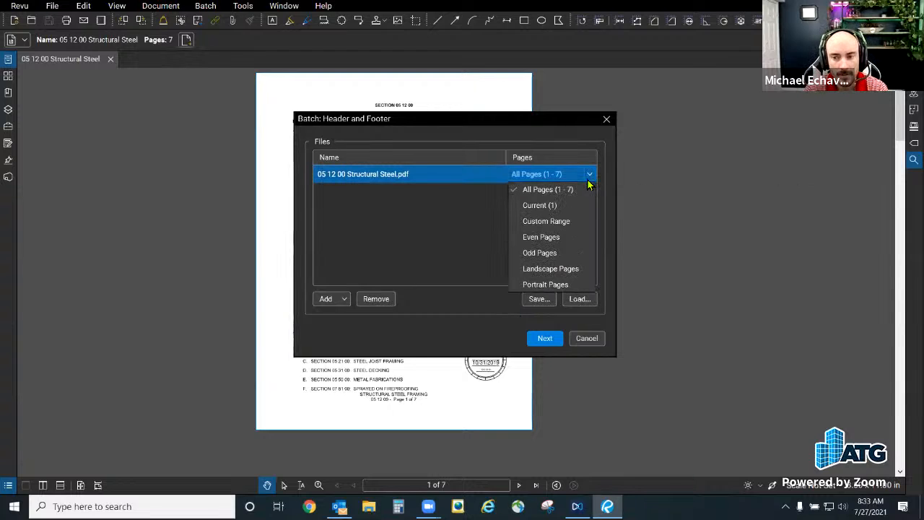
click(589, 181)
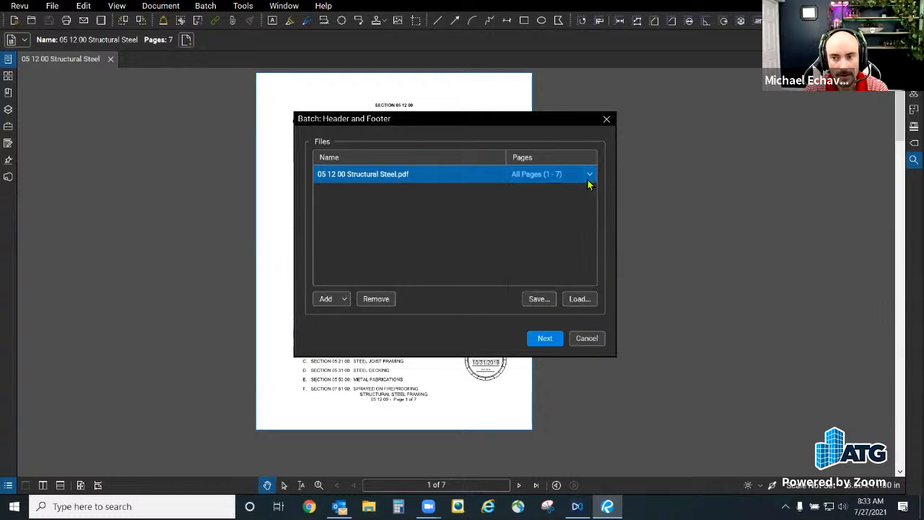
click(589, 177)
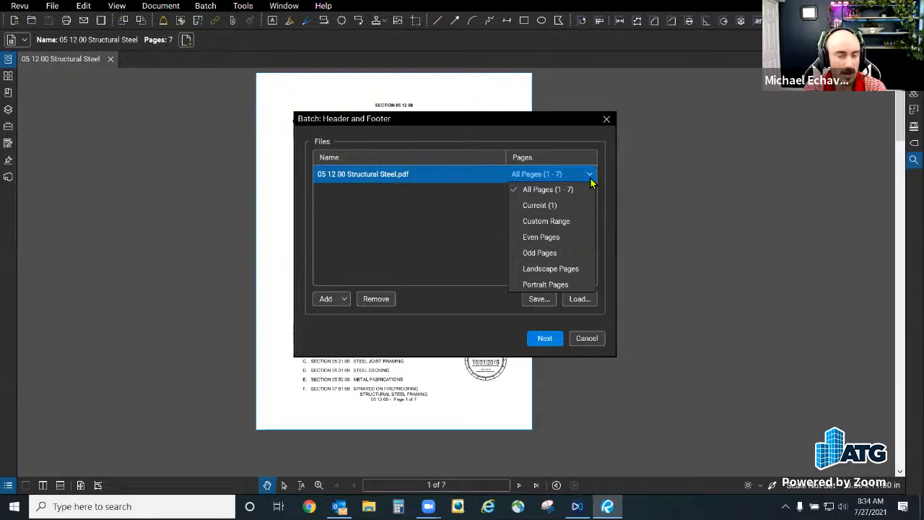
click(575, 193)
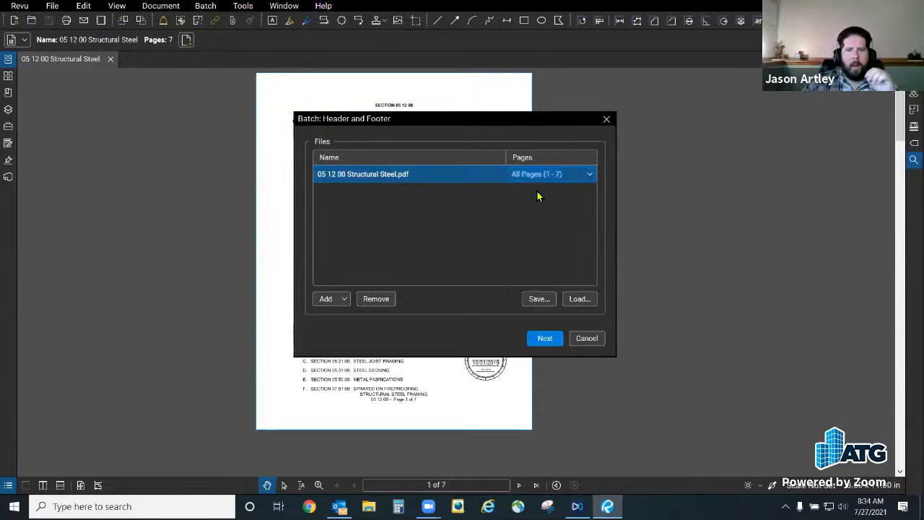
click(551, 338)
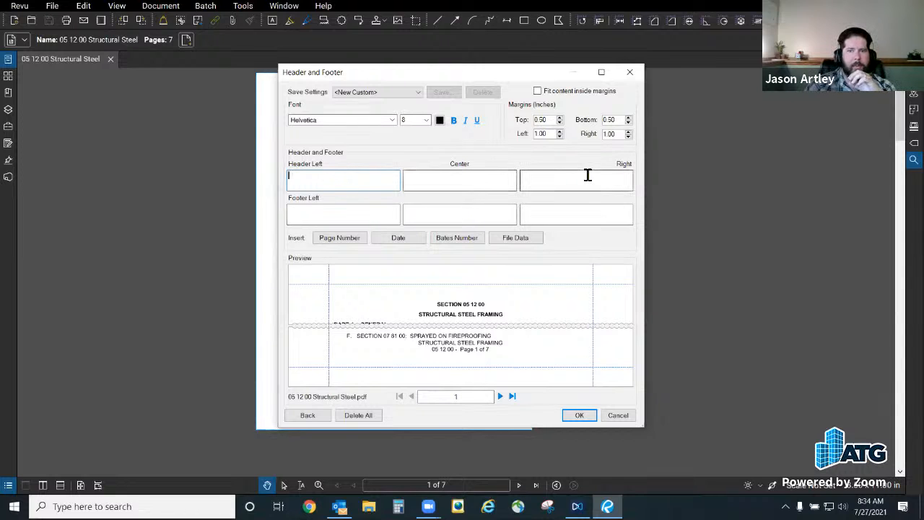
Step: Insert a date in MM/dd/yyyy format into the right header
click(340, 215)
click(486, 208)
click(604, 210)
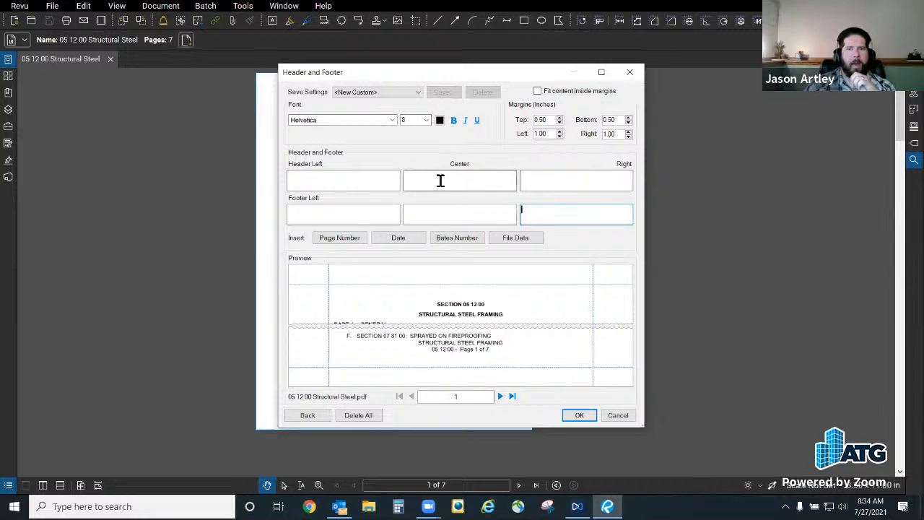
drag(476, 72, 476, 74)
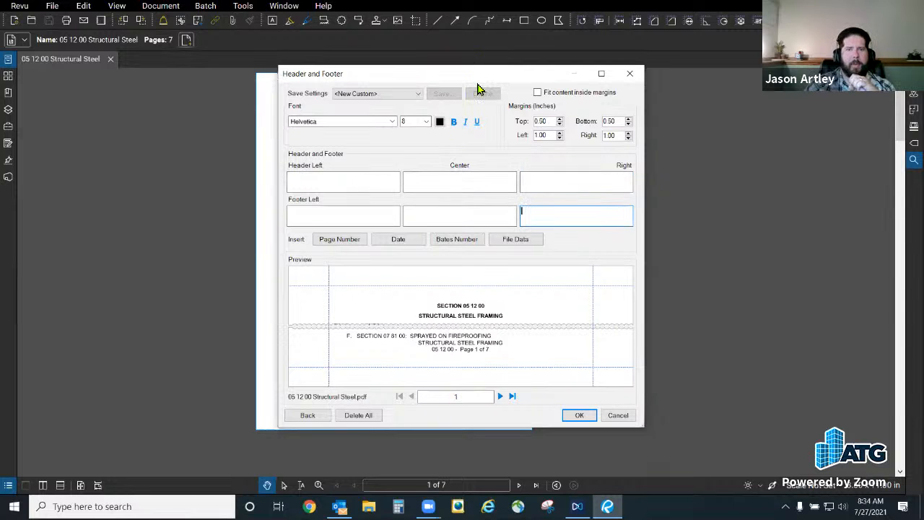
click(617, 205)
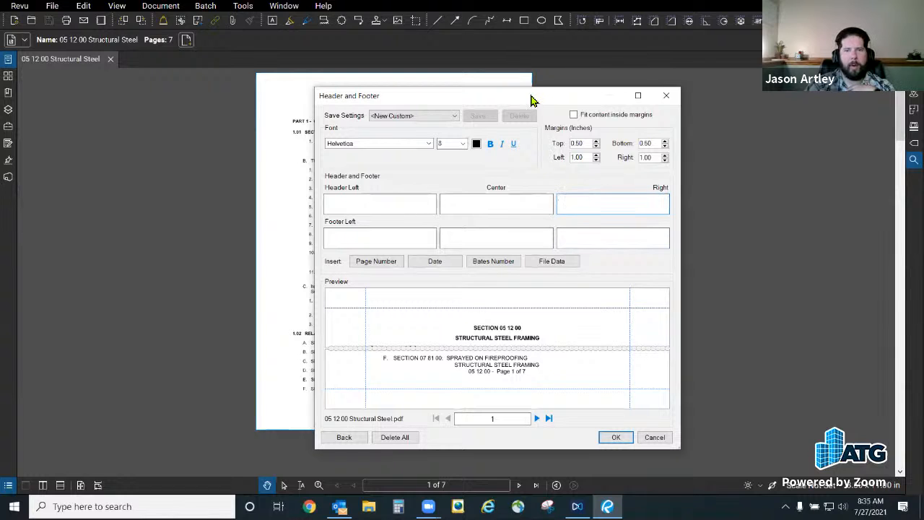
drag(529, 99, 509, 91)
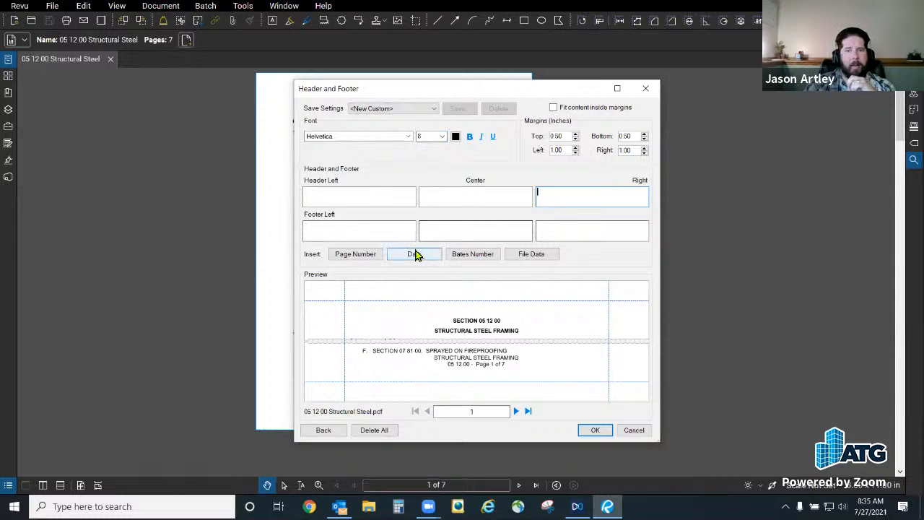
click(415, 254)
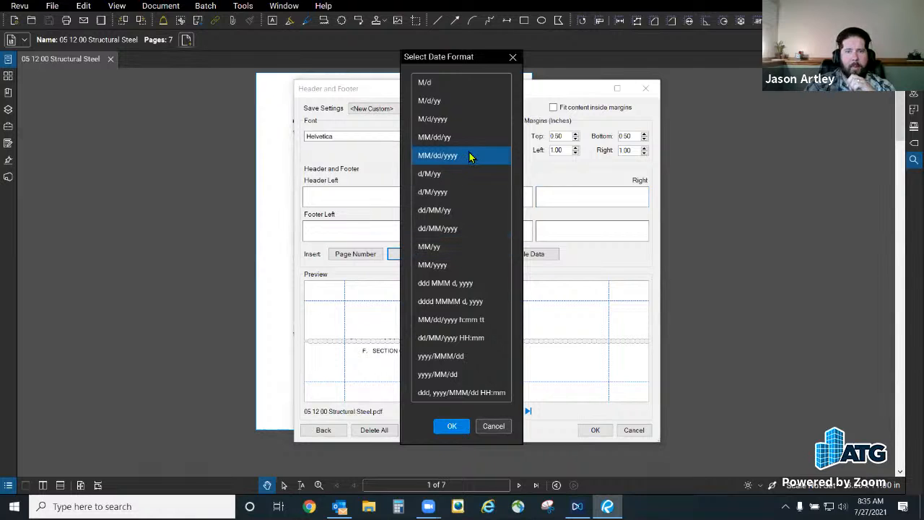
click(455, 428)
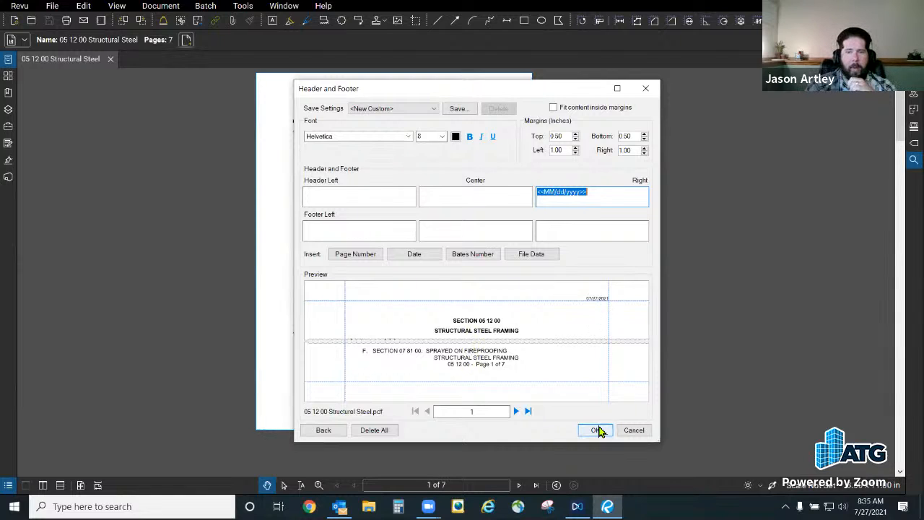
key(ctrl)
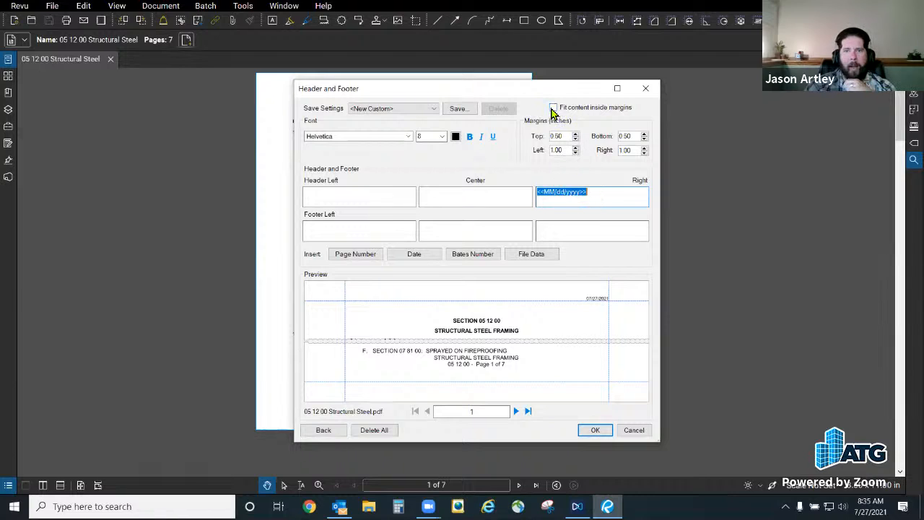
Step: Try fitting the page content inside the margins and turn the option off again
click(553, 108)
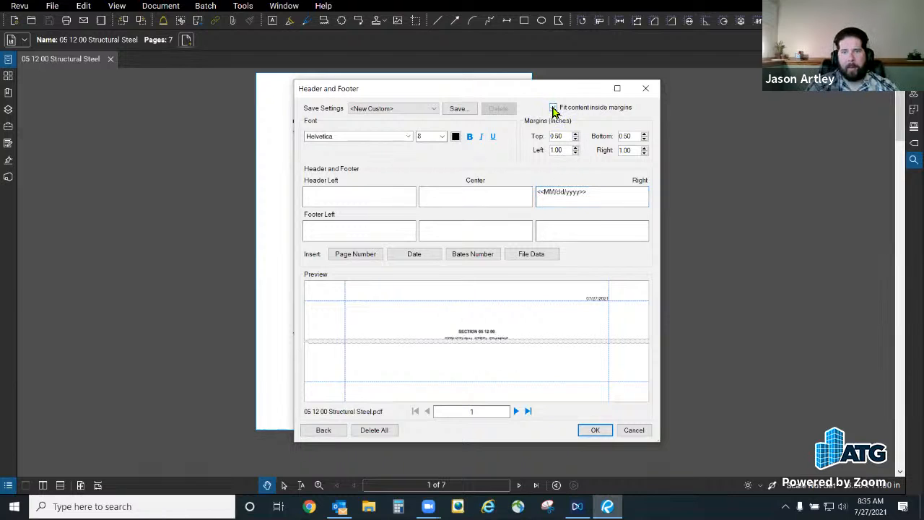
click(553, 108)
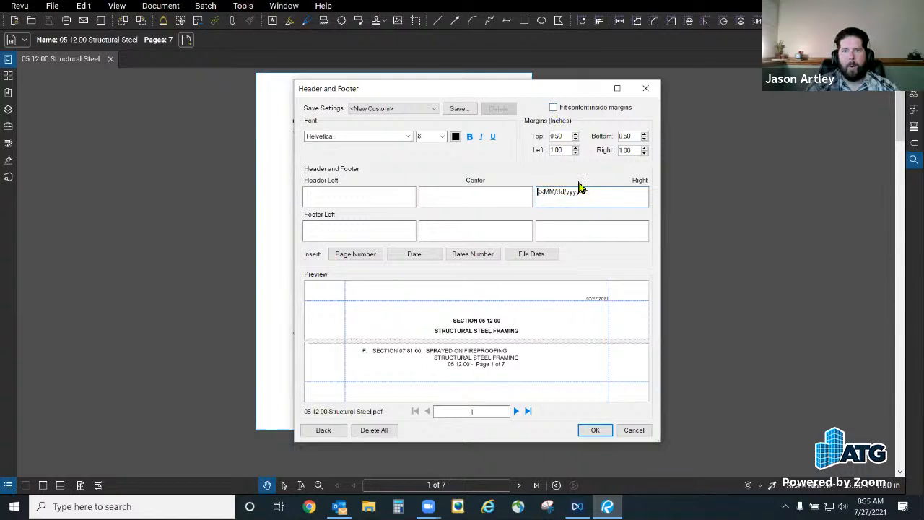
Step: Add a line break before the date in the right header and set the top margin to 0.40 inches
click(537, 200)
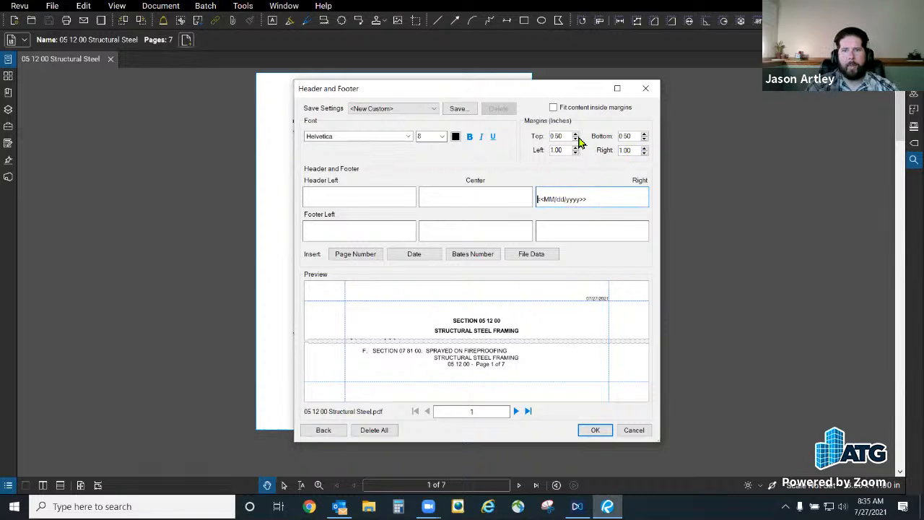
click(576, 139)
click(575, 139)
click(575, 139)
click(575, 133)
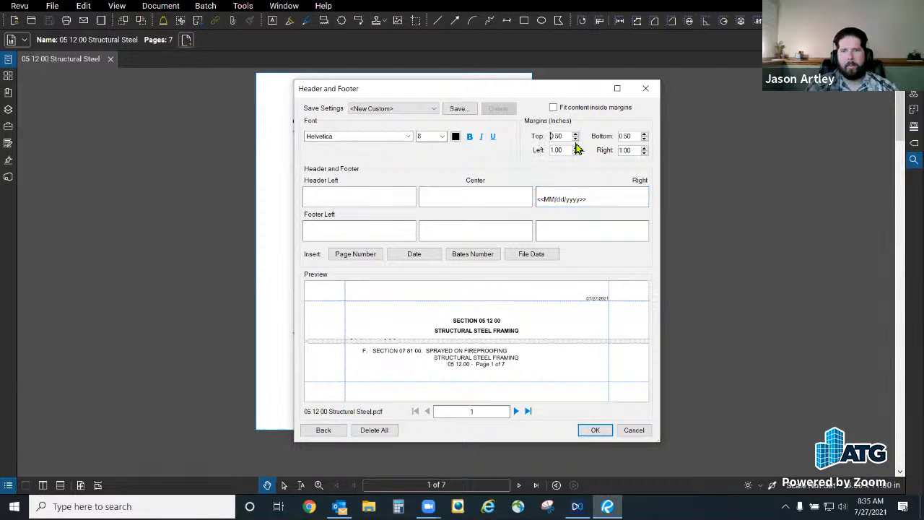
click(575, 140)
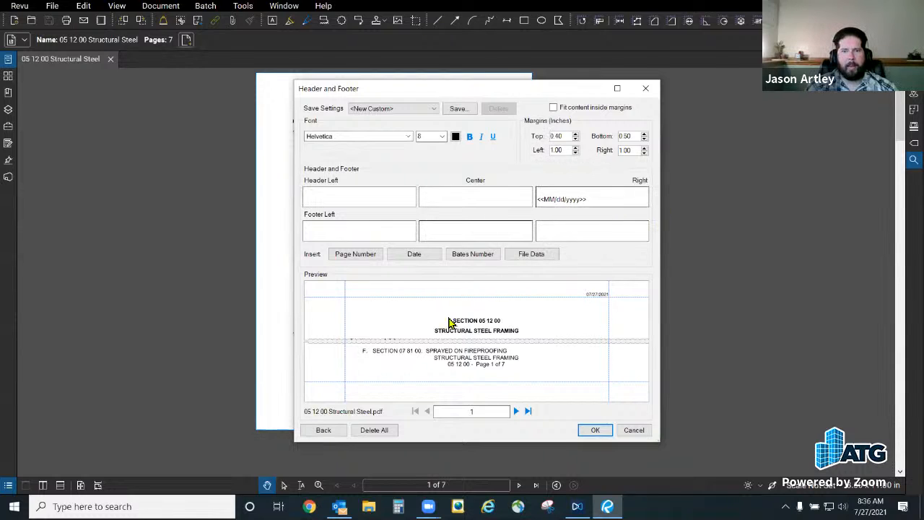
Step: Apply the header and footer settings to the document and check the date in page 1's header
click(594, 429)
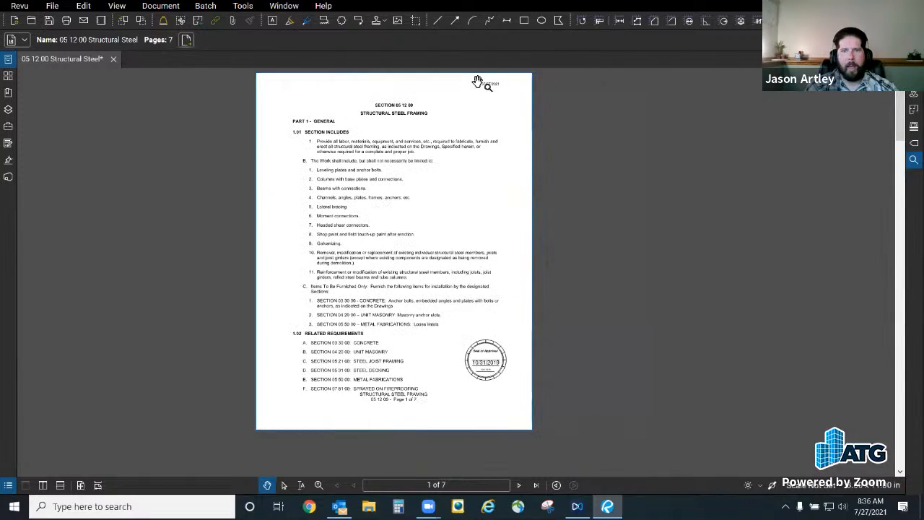
scroll(481, 84, up, 4)
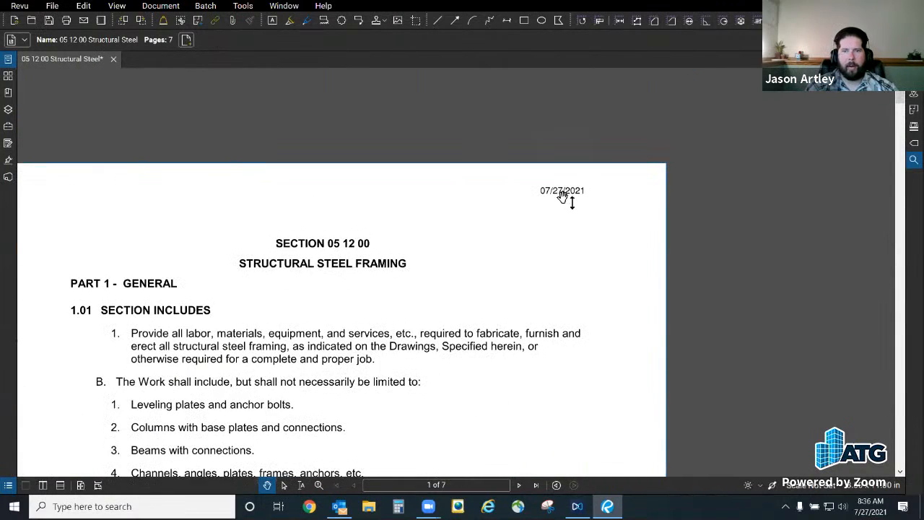
scroll(571, 192, down, 4)
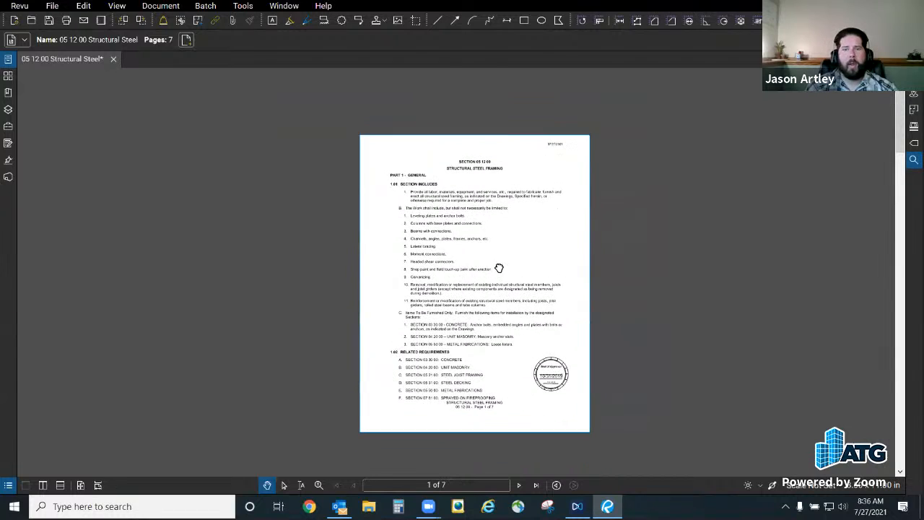
scroll(536, 292, up, 1)
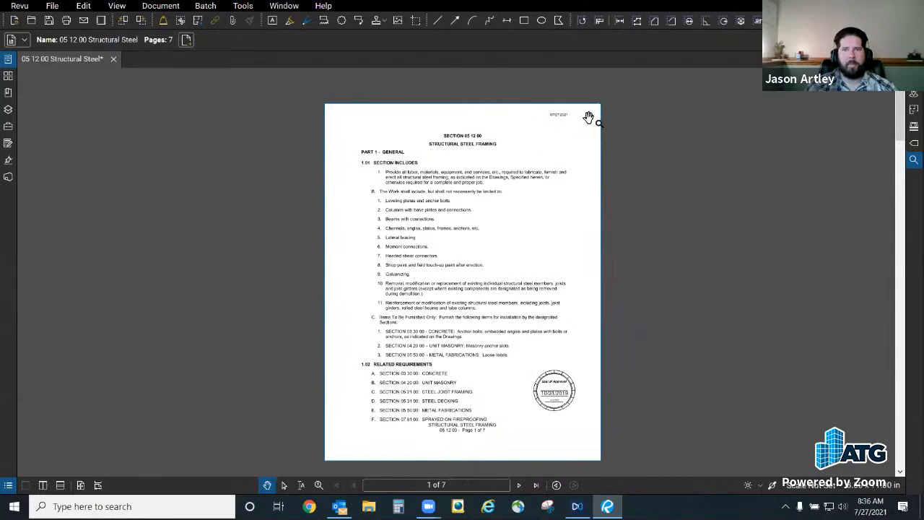
scroll(589, 117, up, 1)
Step: Reopen the applied header and footer for editing on All Pages (1 - 7), with the right header active
click(158, 9)
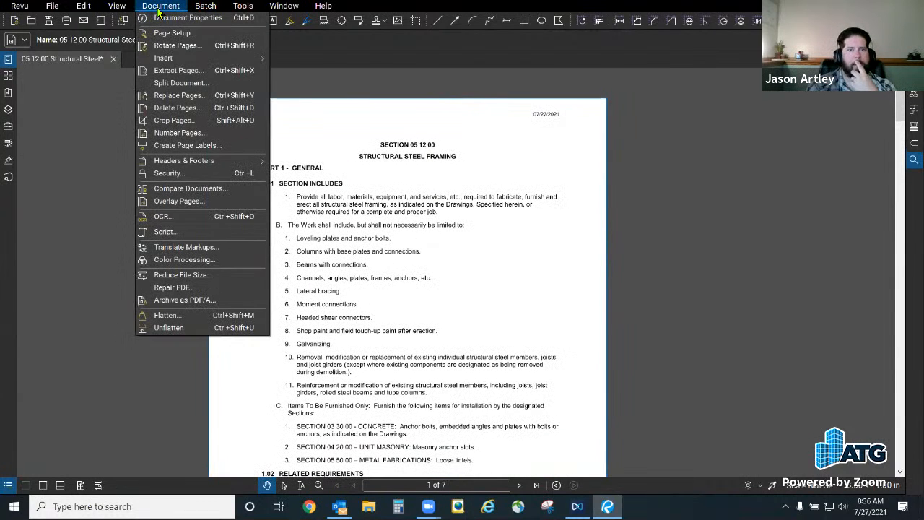
mouse_move(200, 167)
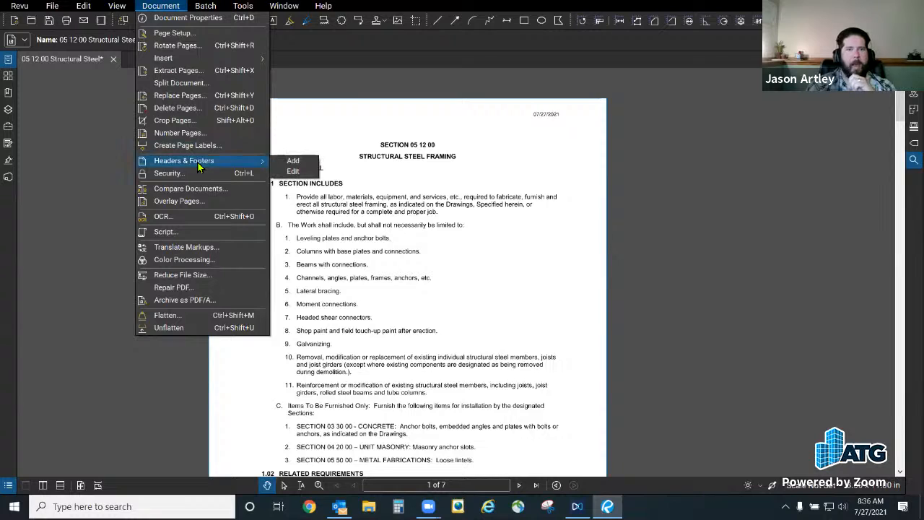
click(308, 173)
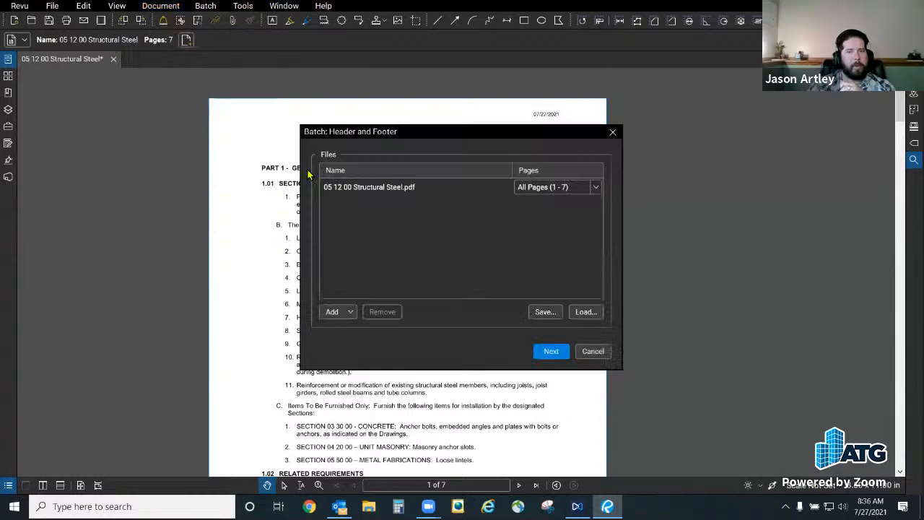
click(545, 353)
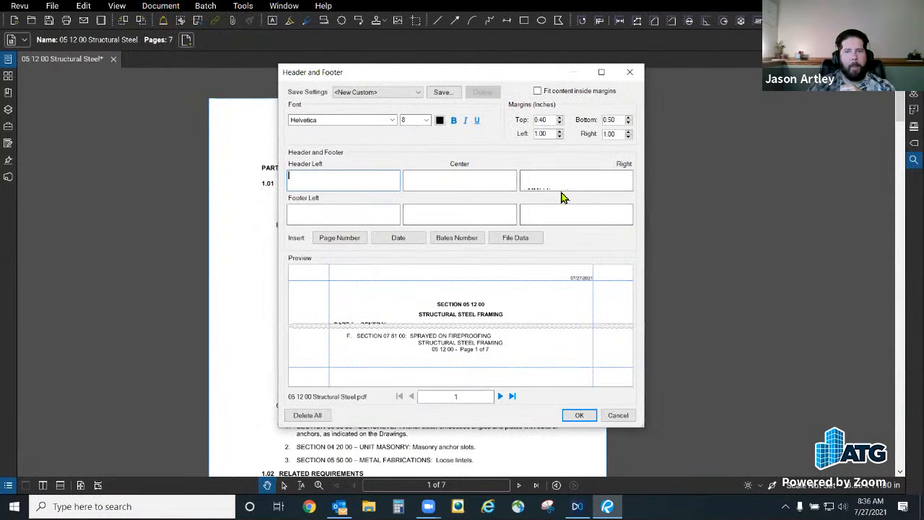
click(526, 182)
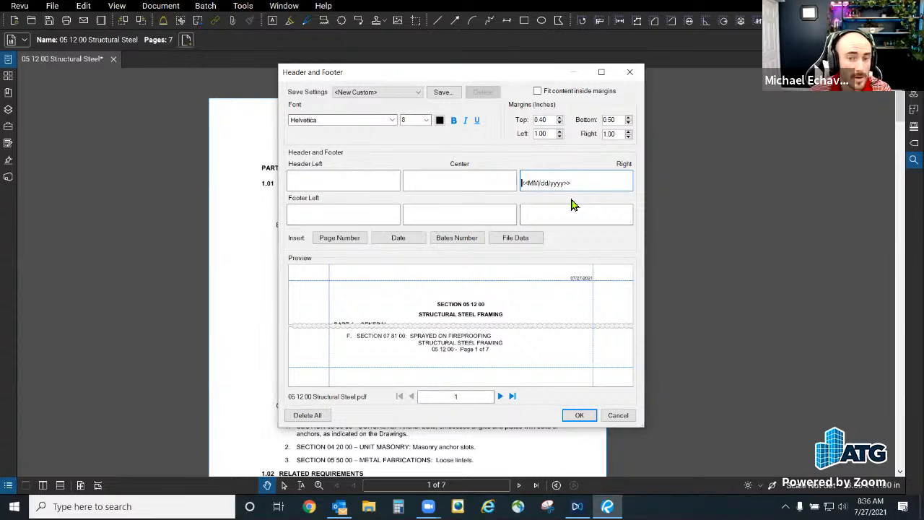
click(434, 210)
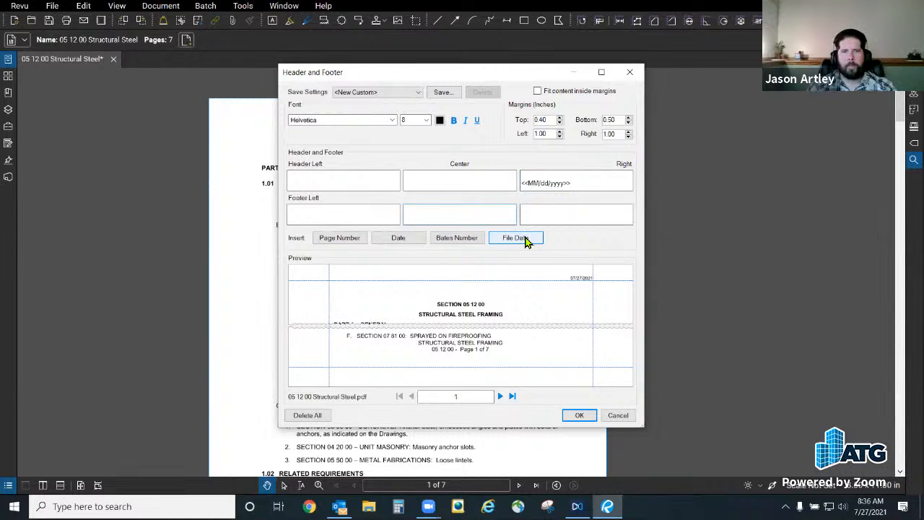
click(357, 214)
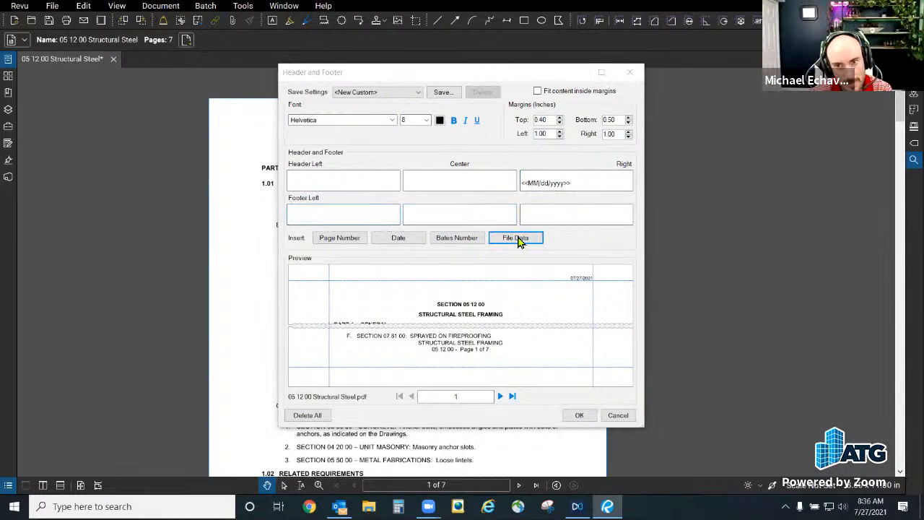
click(517, 238)
click(495, 239)
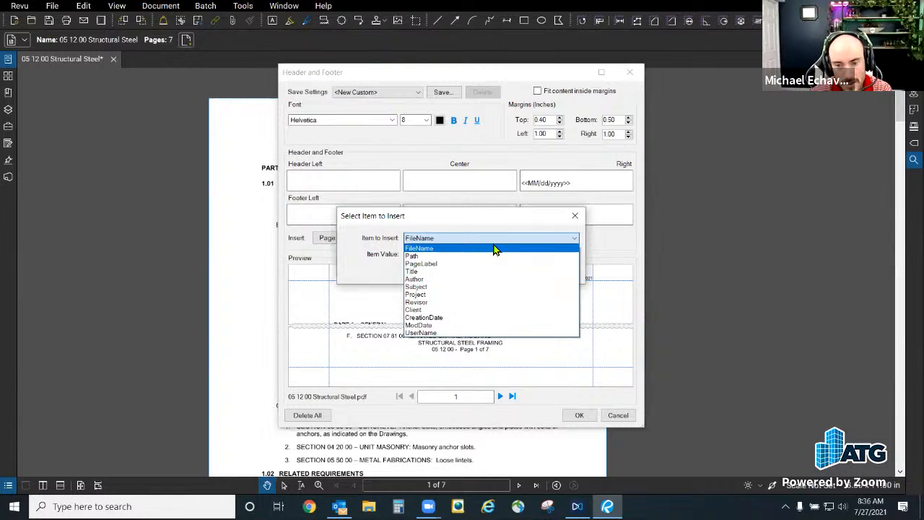
click(487, 223)
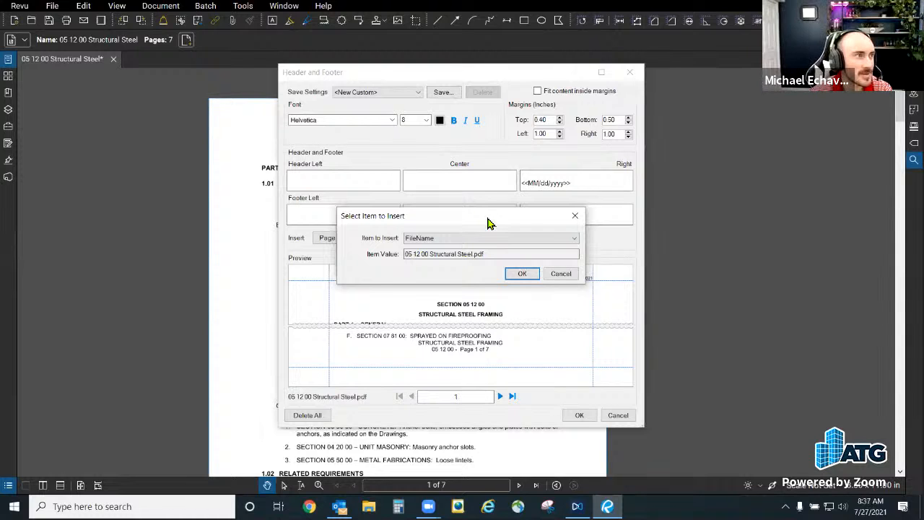
click(560, 274)
Step: Insert the file's Path item into the left footer and apply the change to the document
click(316, 212)
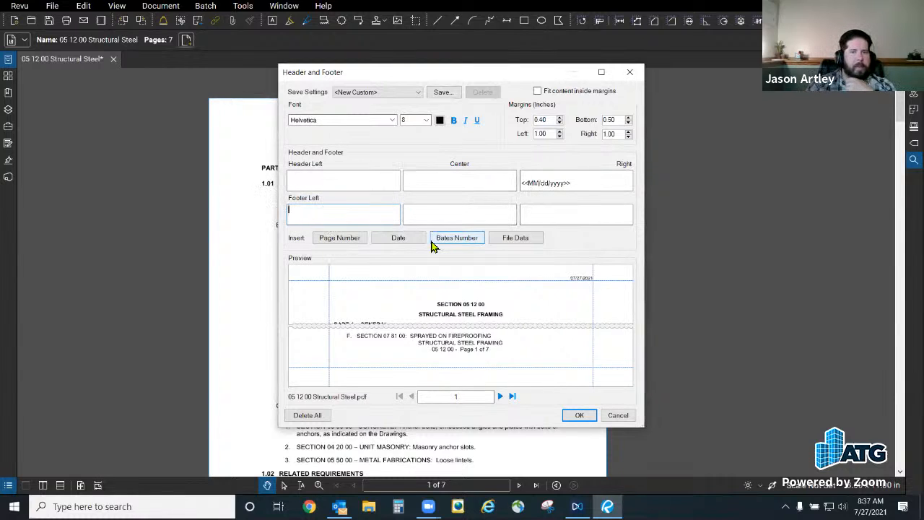
click(523, 240)
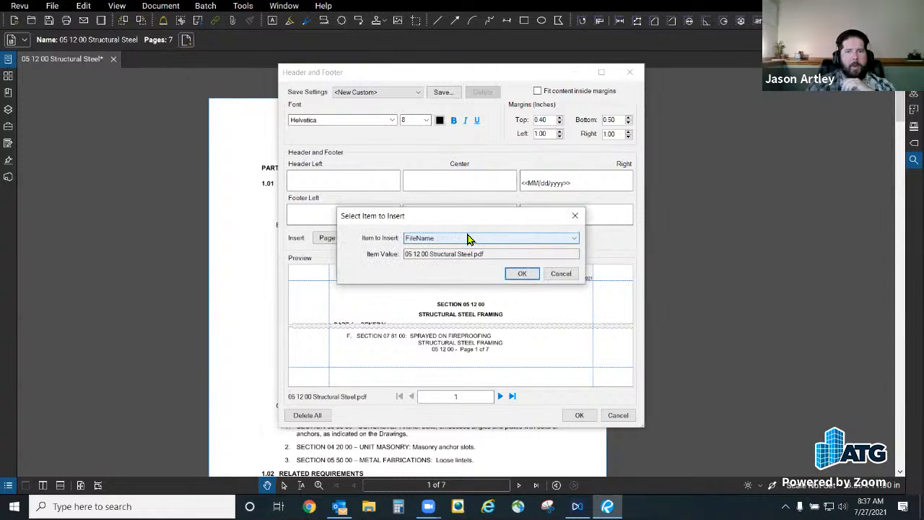
click(469, 239)
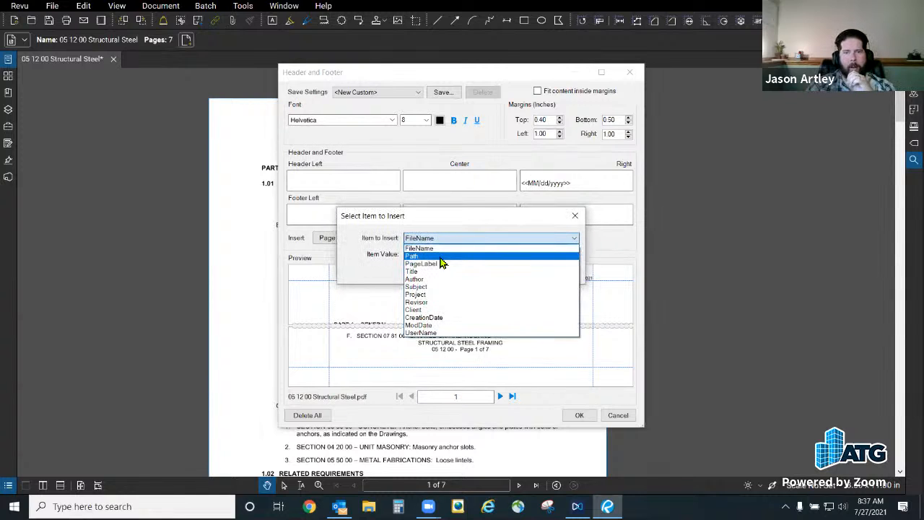
click(440, 256)
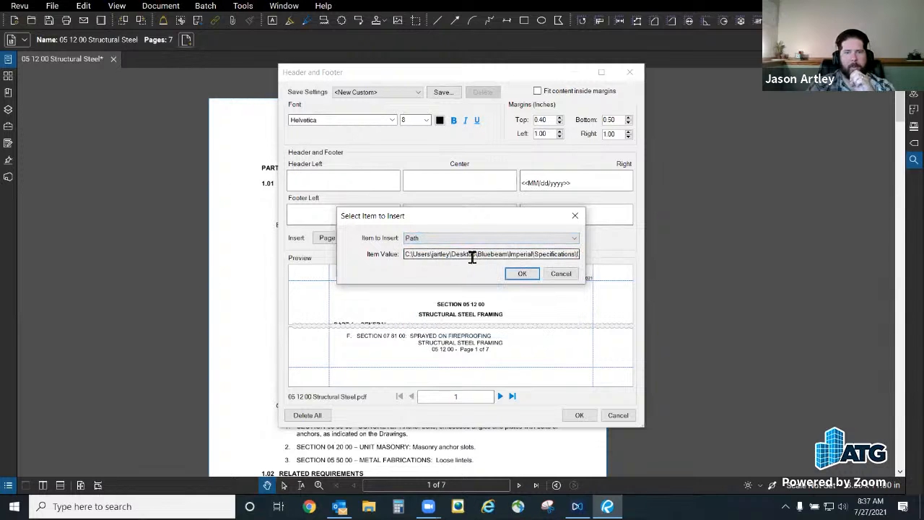
click(521, 278)
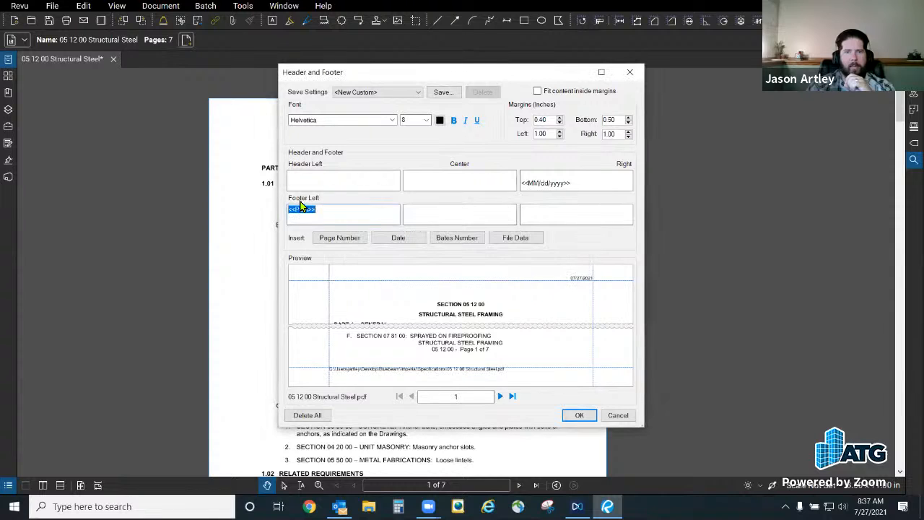
key(ctrl)
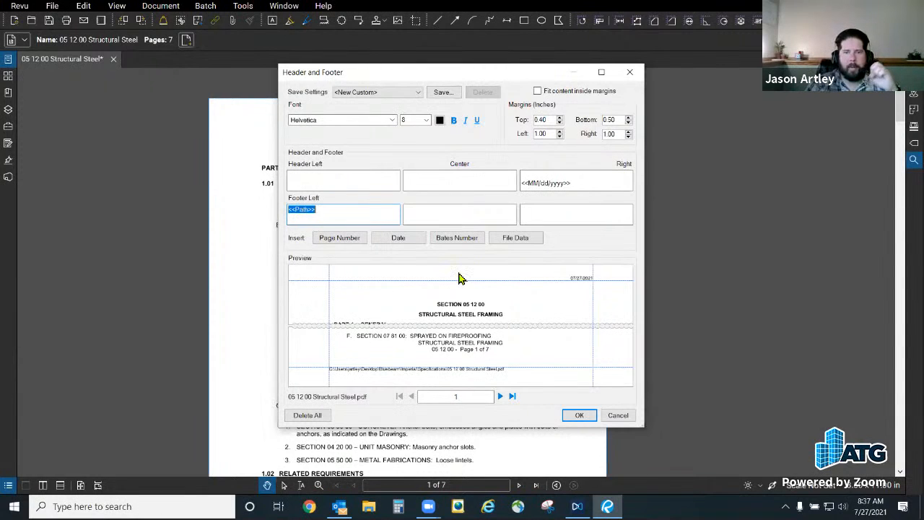
click(581, 416)
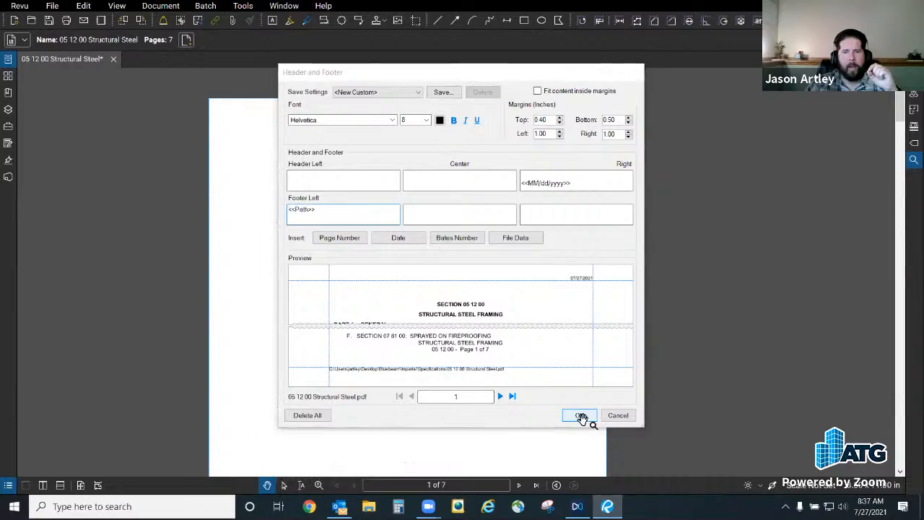
drag(428, 349, 508, 129)
scroll(392, 379, up, 4)
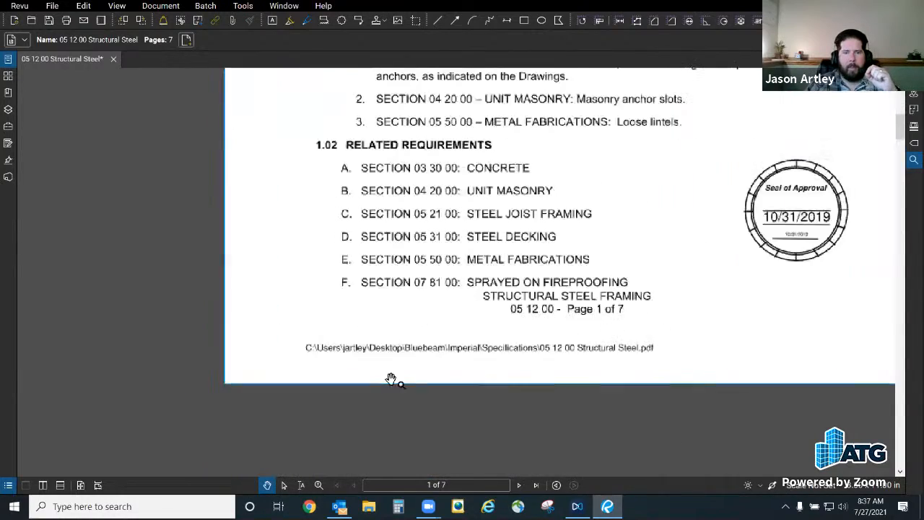
scroll(772, 353, down, 2)
scroll(772, 353, down, 4)
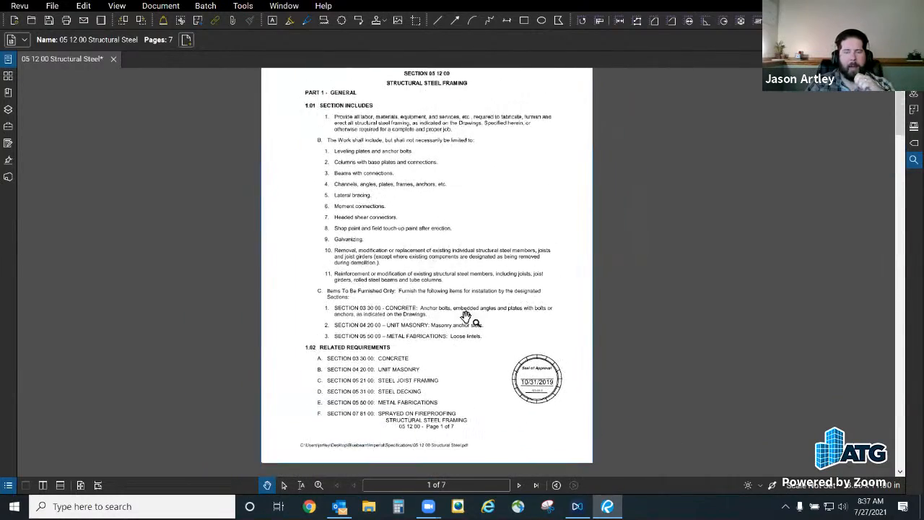
Step: Return to editing the existing header and footer of 05 12 00 Structural Steel.pdf, keeping all pages included
click(219, 7)
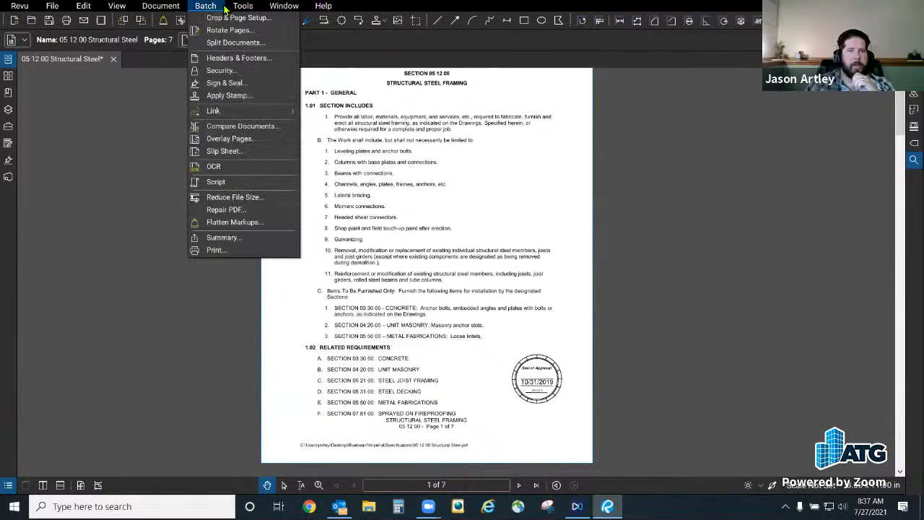
click(204, 10)
click(160, 6)
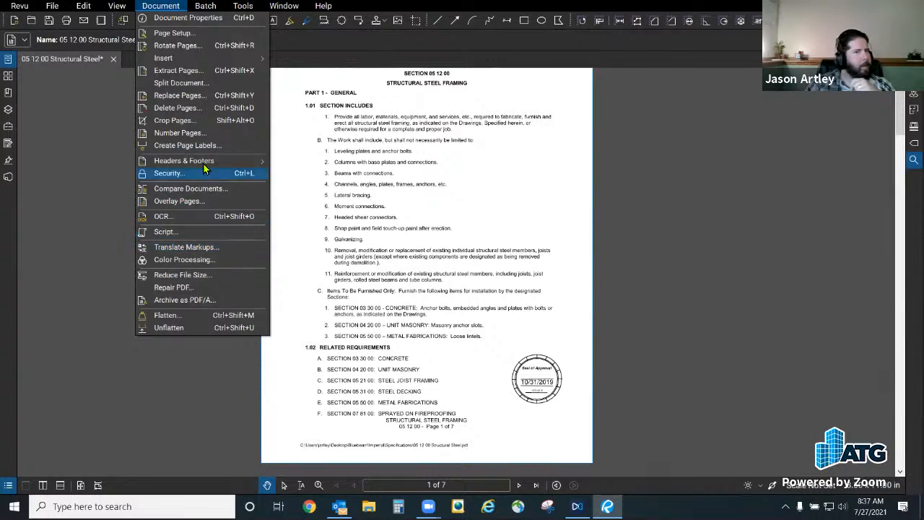
mouse_move(210, 162)
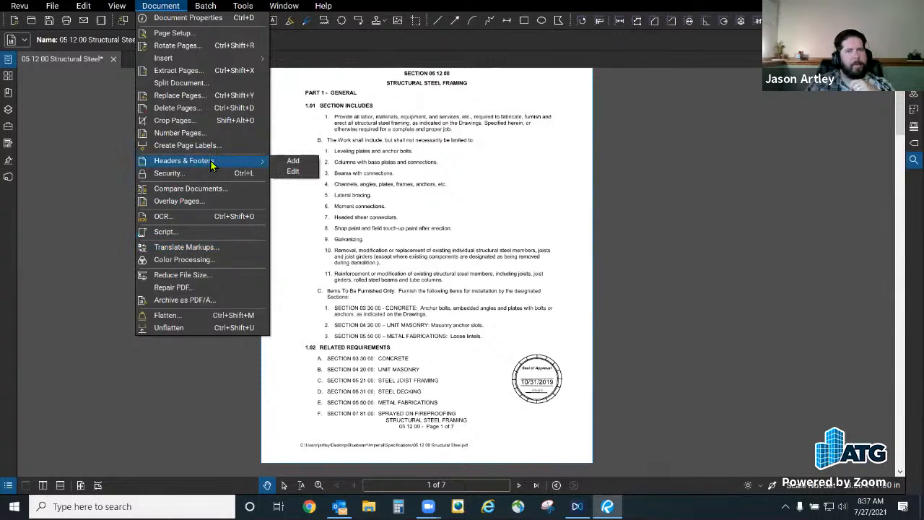
click(301, 172)
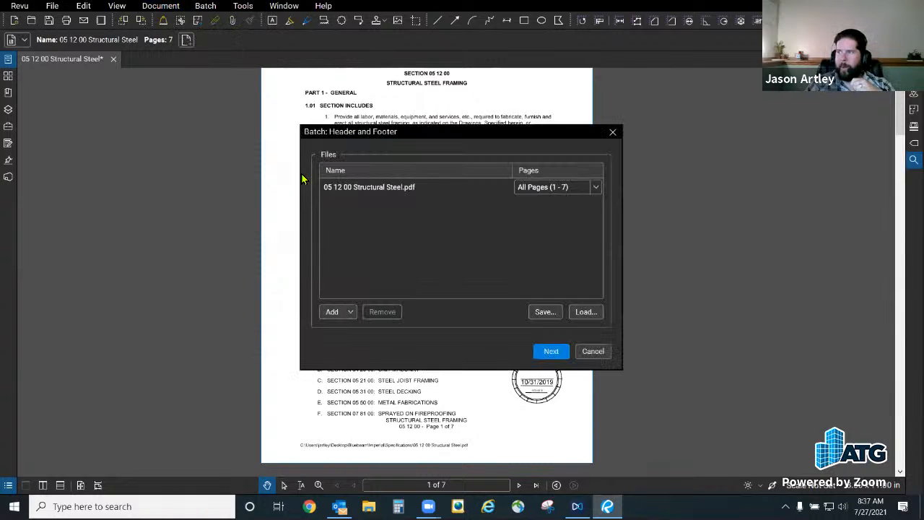
click(551, 351)
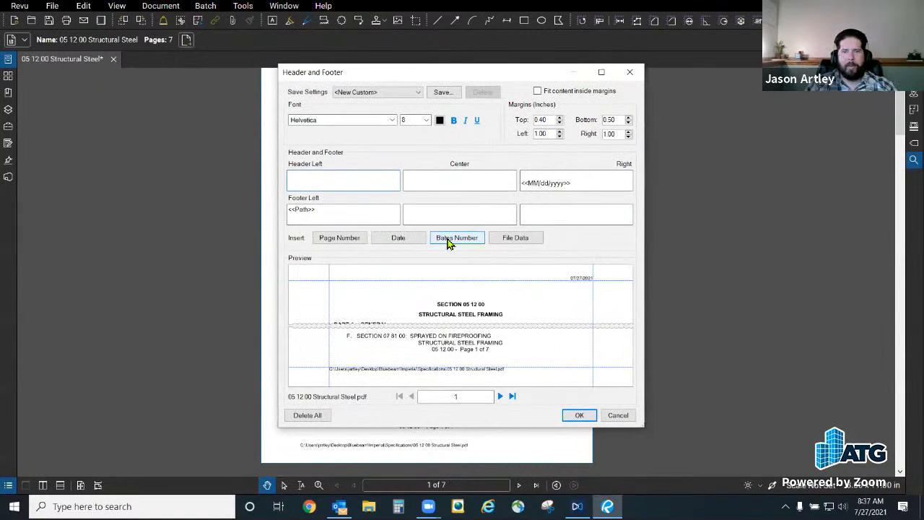
key(ctrl)
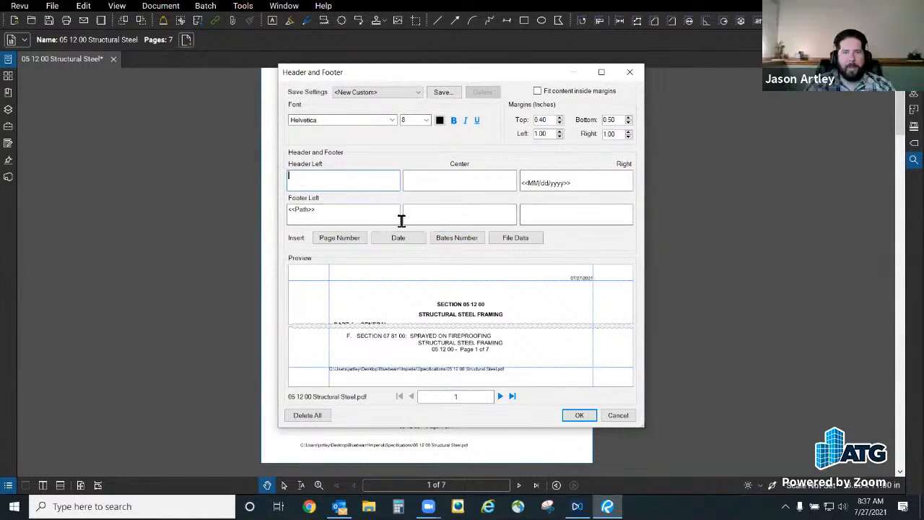
Step: Insert a 6-digit Bates number starting at 1 with the prefix "Bates \#" into the left header and apply it to the document
click(466, 240)
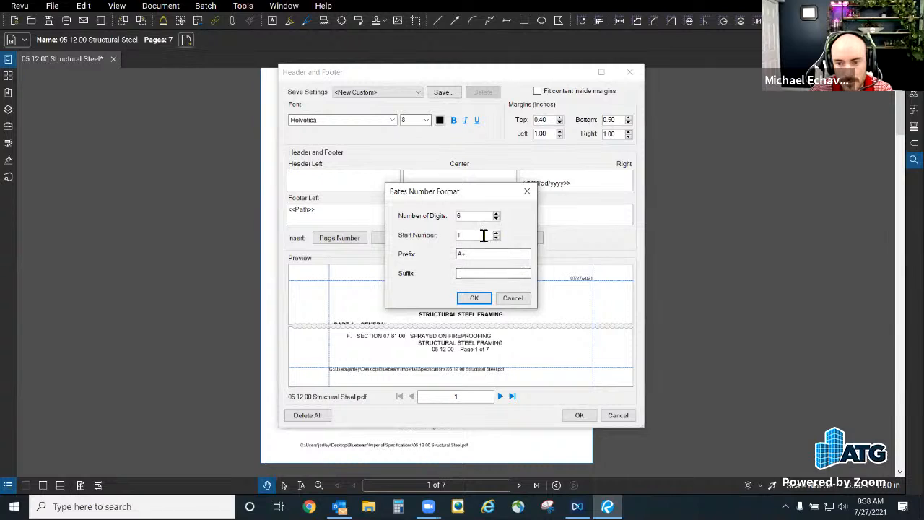
click(484, 253)
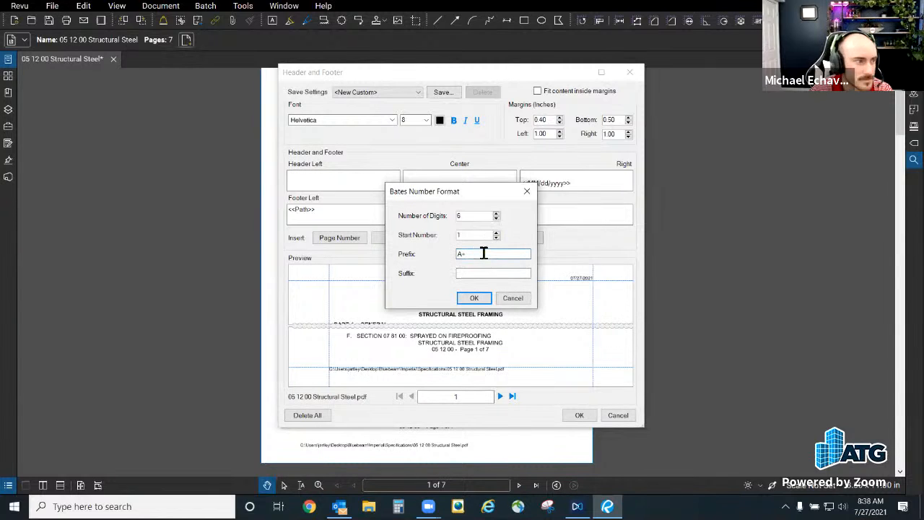
key(BackSpace)
key(BackSpace)
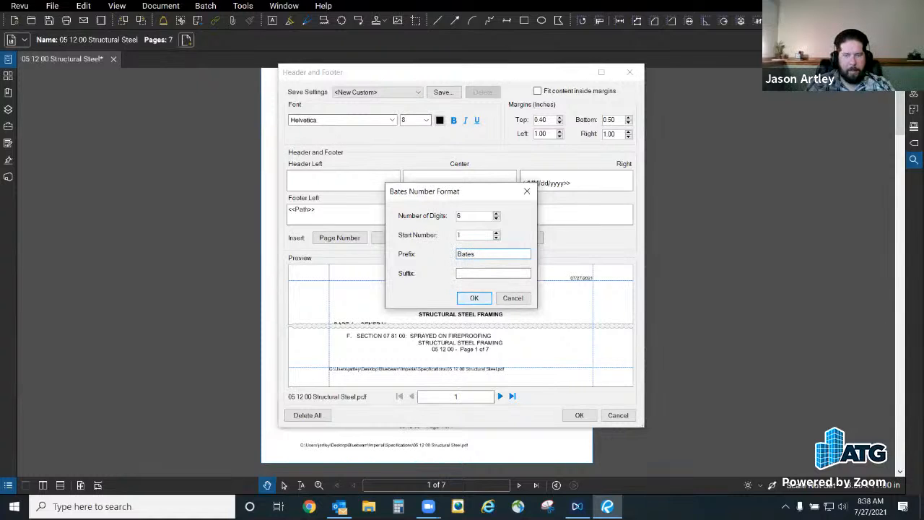
click(474, 298)
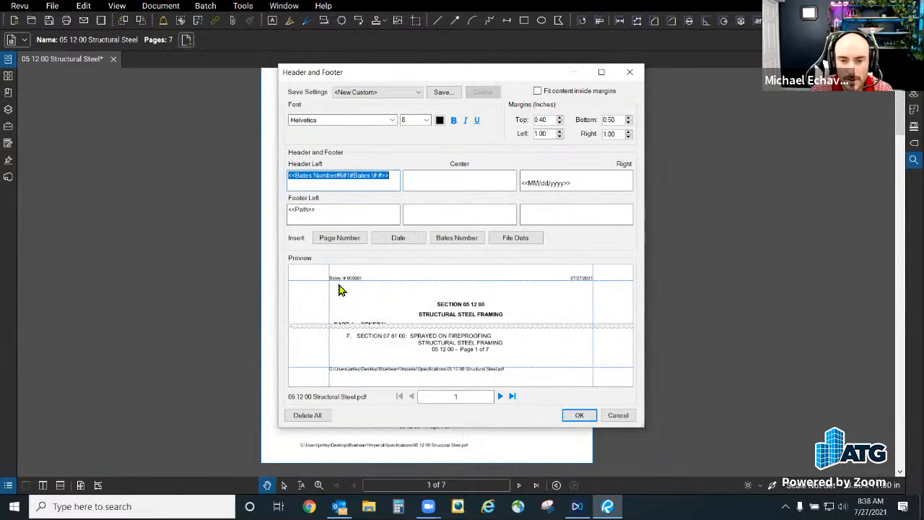
click(580, 416)
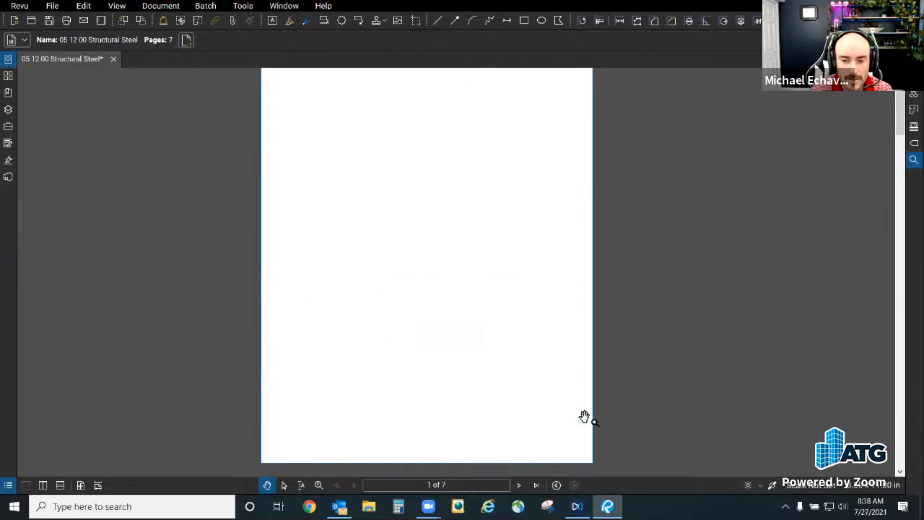
scroll(525, 426, up, 3)
scroll(523, 423, down, 3)
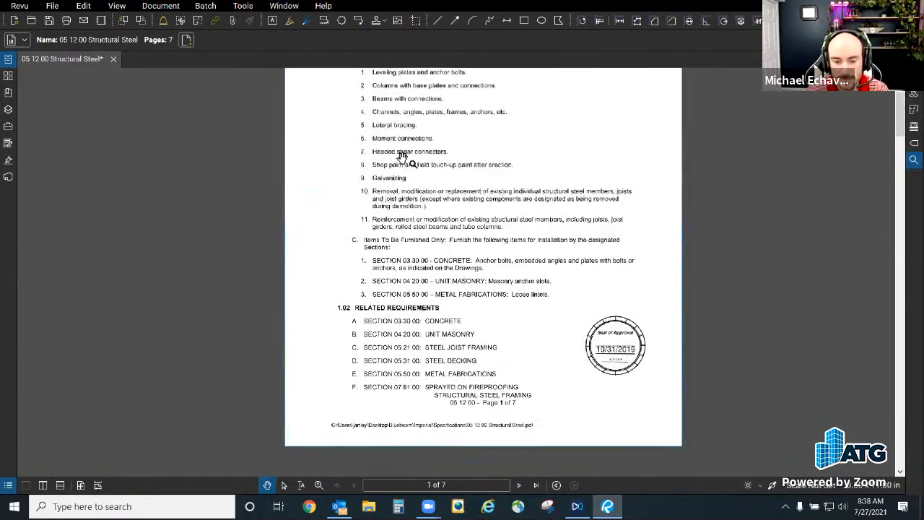
drag(490, 105, 517, 456)
scroll(370, 318, up, 6)
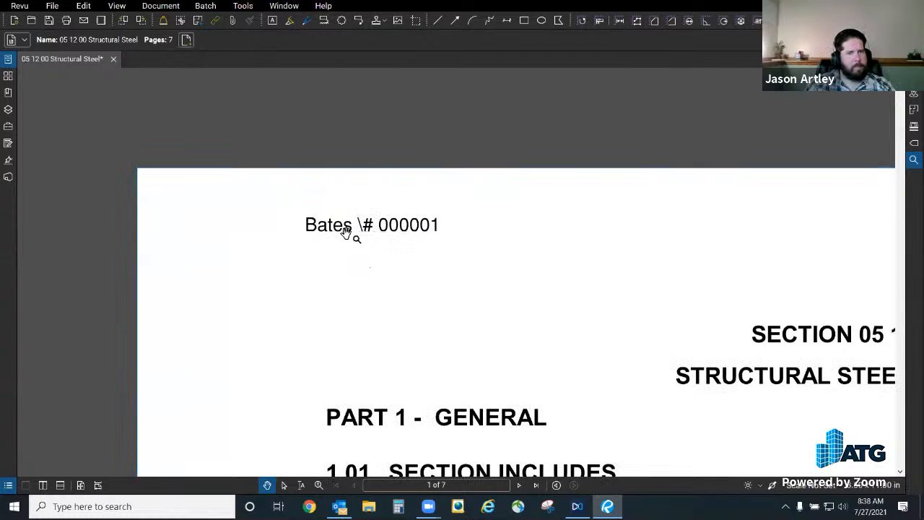
Step: Page through the document to check the Bates number and date in each page's header, and return to page 1
scroll(233, 233, down, 3)
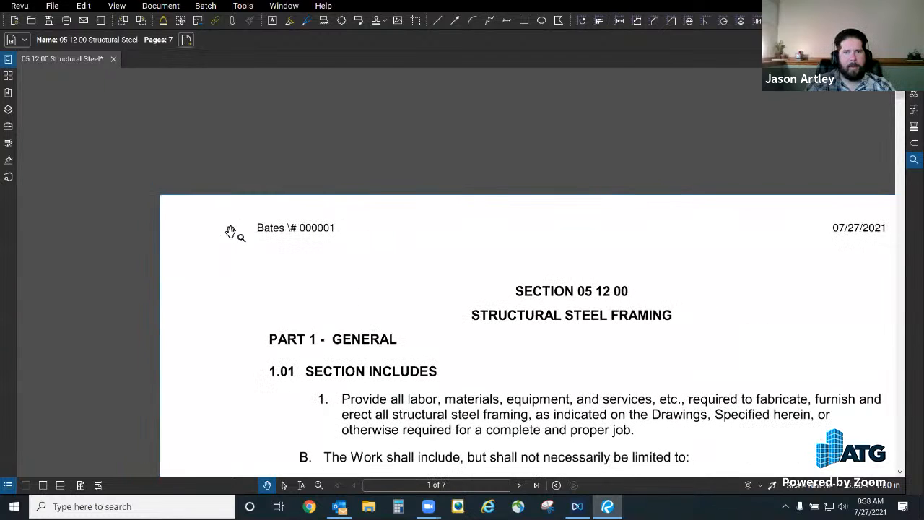
click(517, 485)
click(517, 485)
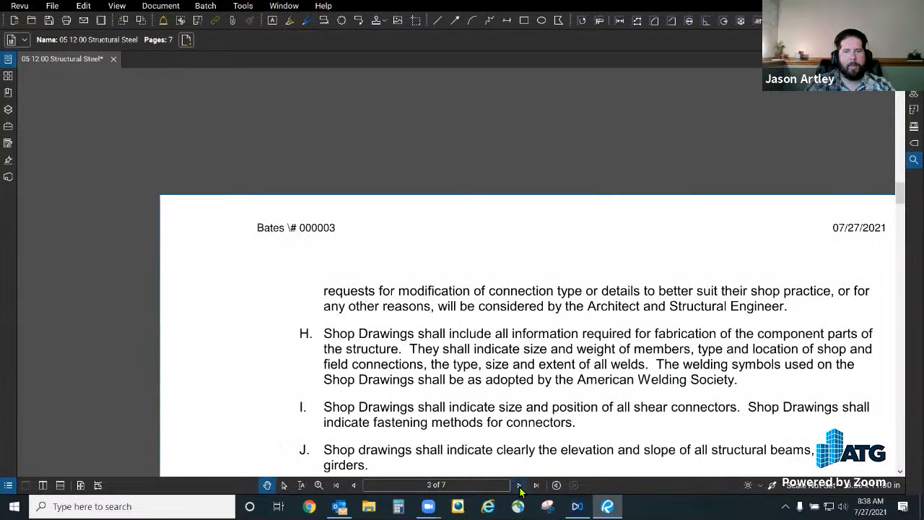
click(517, 485)
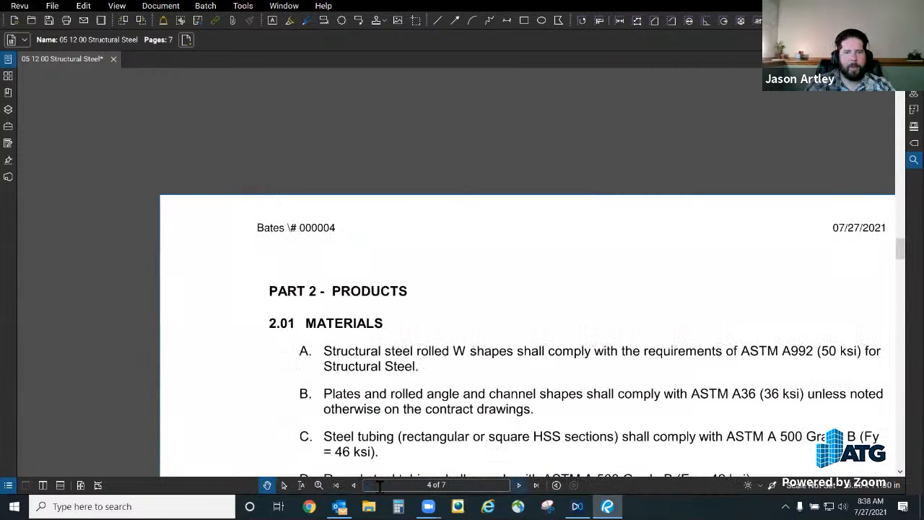
click(519, 485)
click(519, 485)
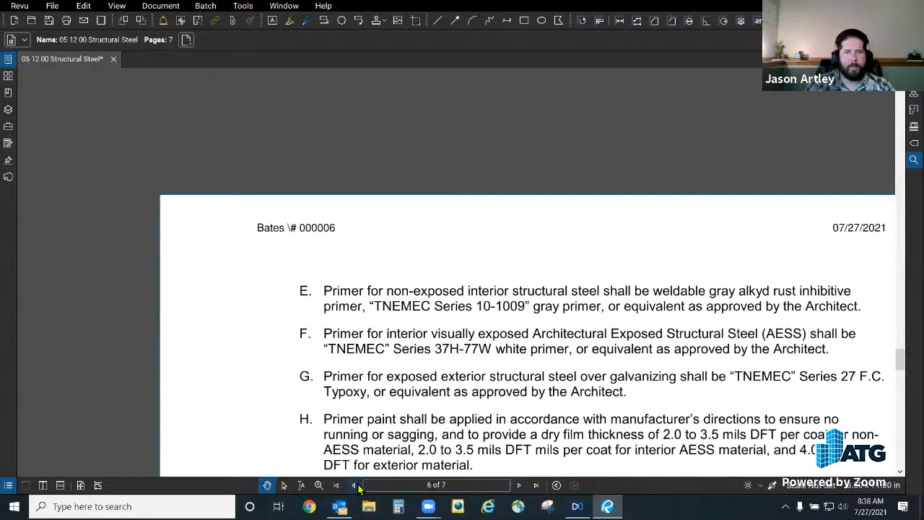
click(353, 486)
click(353, 486)
click(352, 485)
click(353, 486)
click(353, 485)
scroll(327, 297, down, 5)
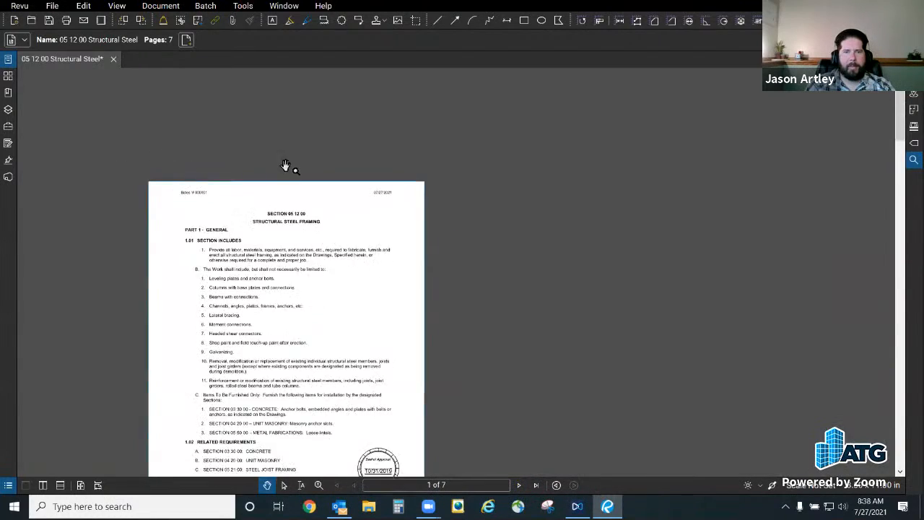
scroll(329, 329, up, 1)
scroll(453, 335, down, 1)
scroll(454, 336, up, 3)
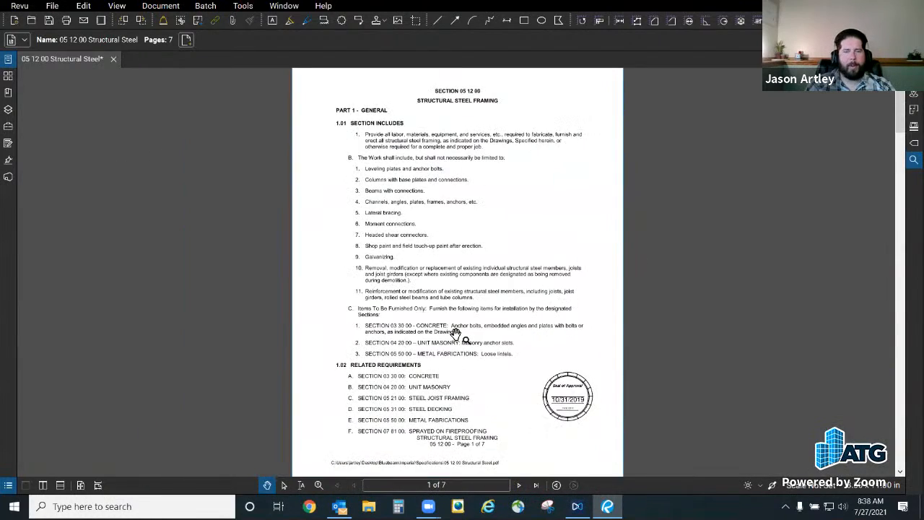
scroll(453, 336, down, 1)
Step: Reopen the existing header and footer for editing on all pages and clear the Bates number from the left header
click(161, 6)
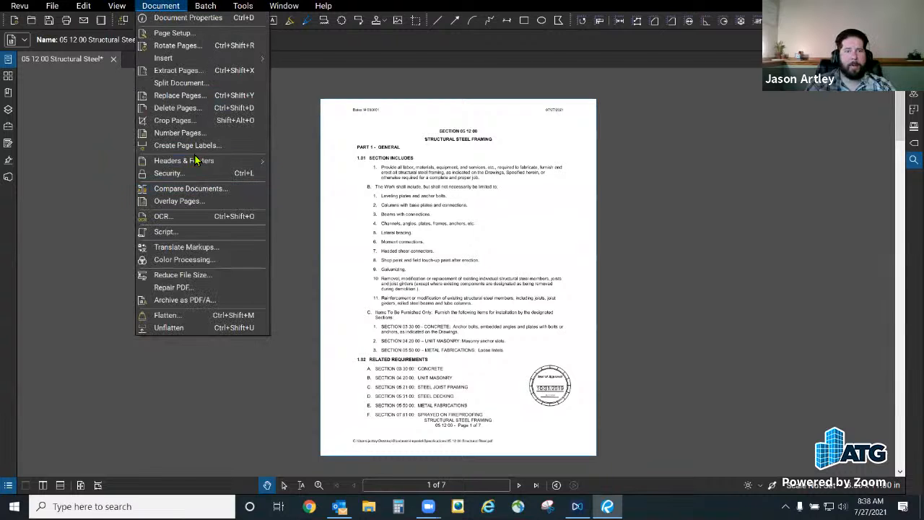
mouse_move(202, 164)
click(310, 175)
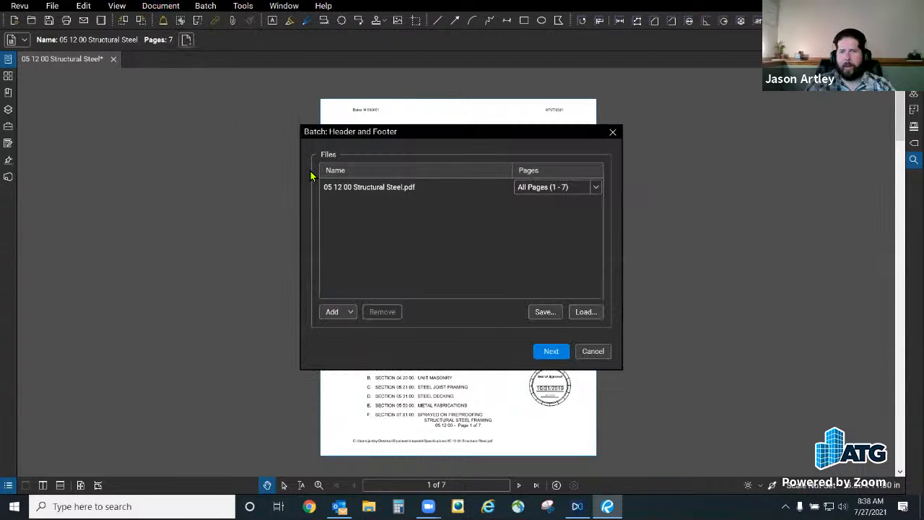
click(551, 352)
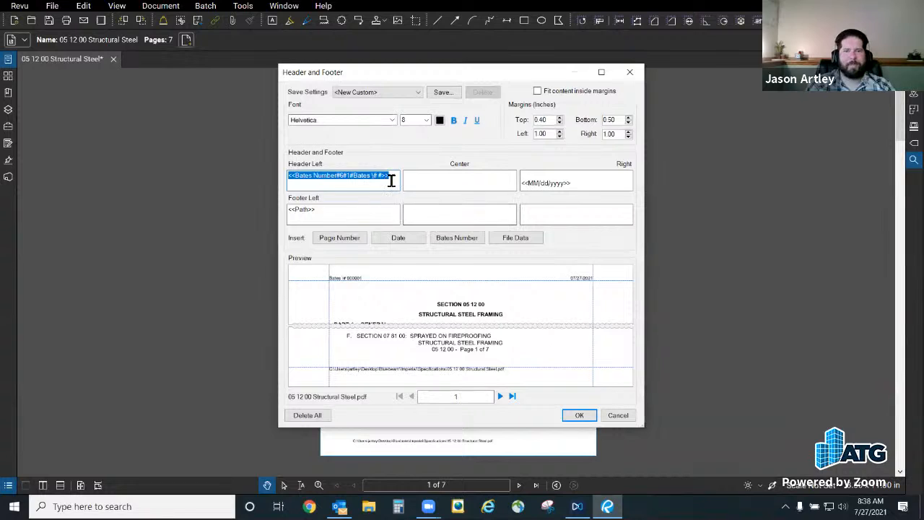
key(BackSpace)
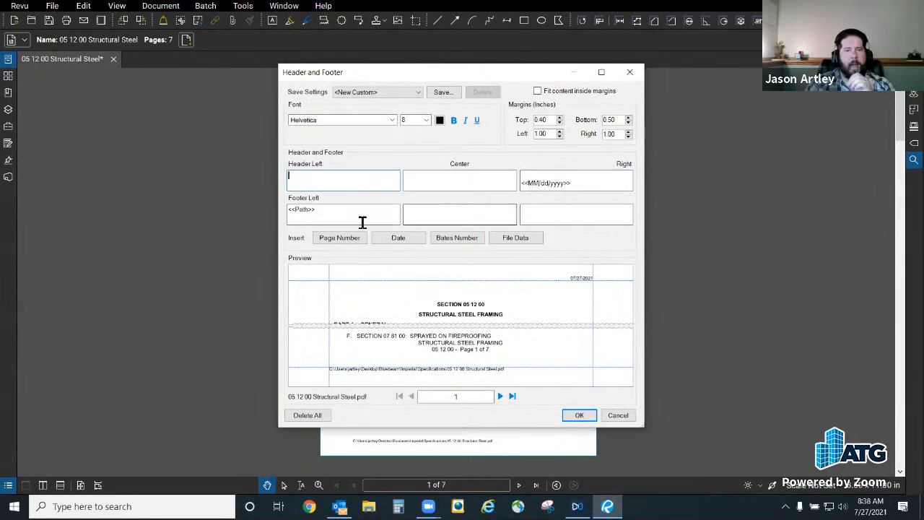
Step: Set the header and footer font size to 6
drag(361, 220, 245, 217)
click(412, 120)
click(426, 119)
click(423, 160)
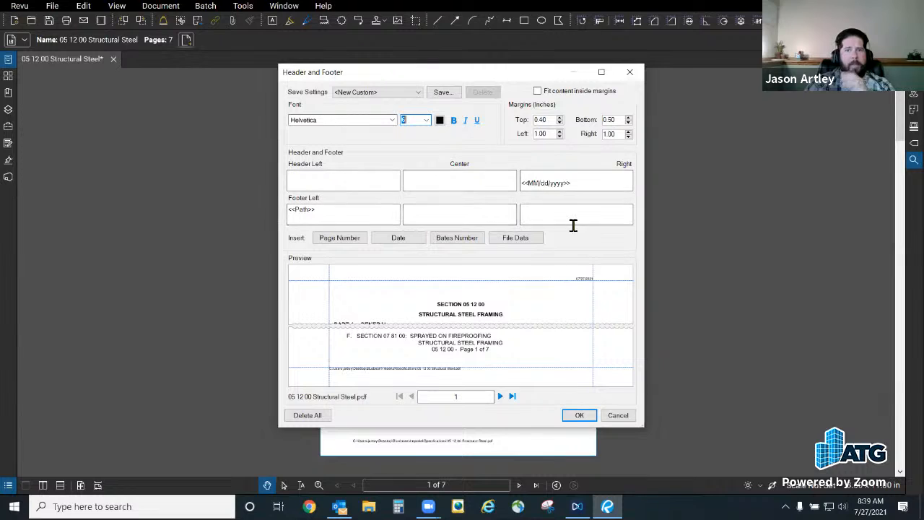
Step: Save the current header and footer settings as a preset named with the presenter's first name followed by "Base"
click(443, 95)
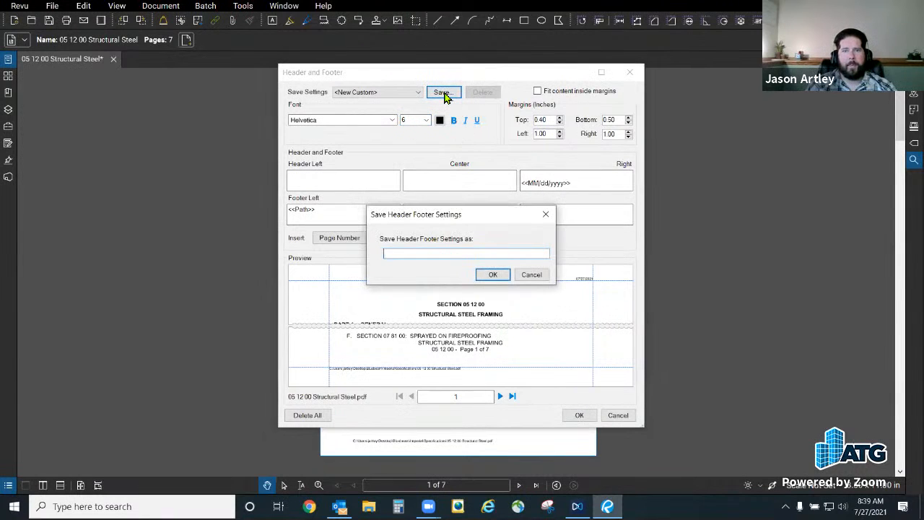
text(Jason)
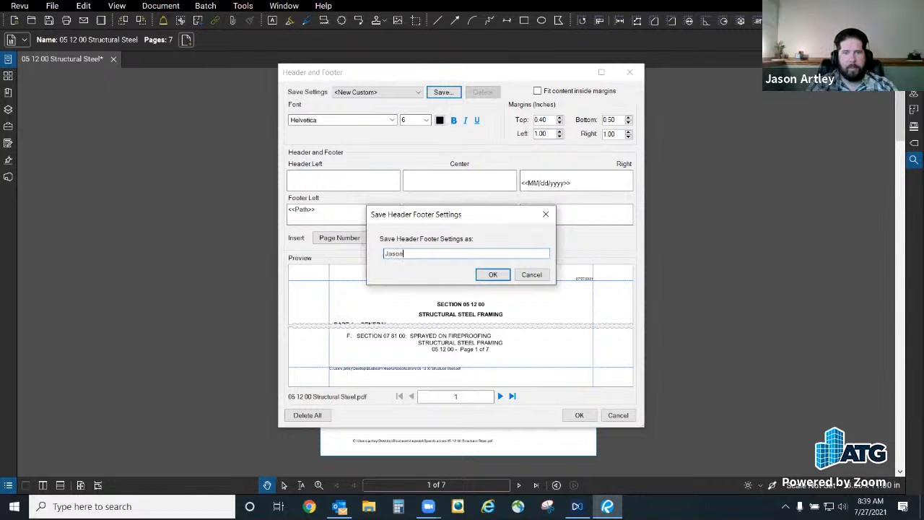
key(Return)
click(468, 263)
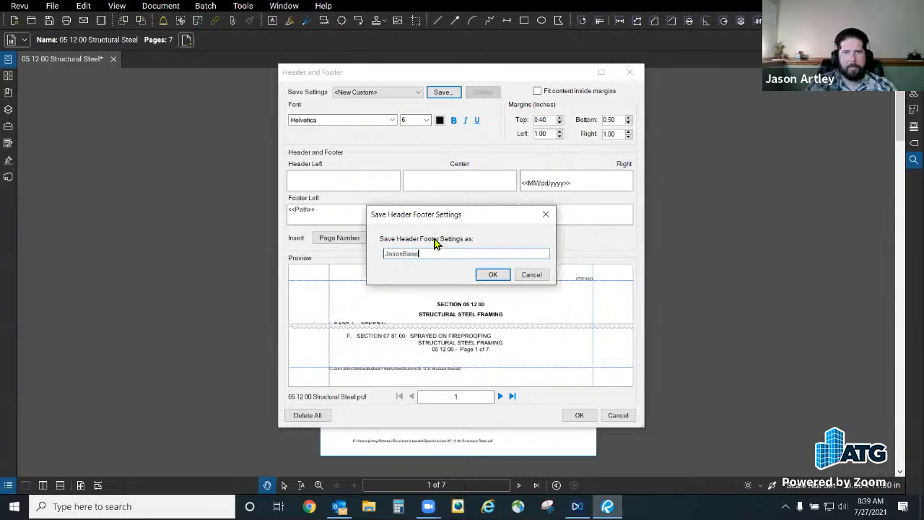
click(489, 273)
Step: Review the saved settings list and the preset's save prompt, keeping the saved preset selected and cancelling the re-save
click(419, 93)
click(460, 109)
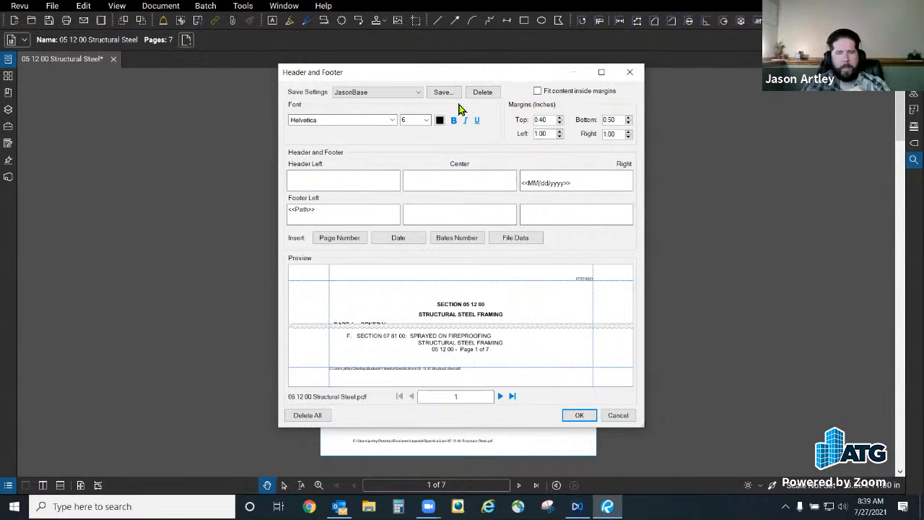
click(403, 95)
click(412, 119)
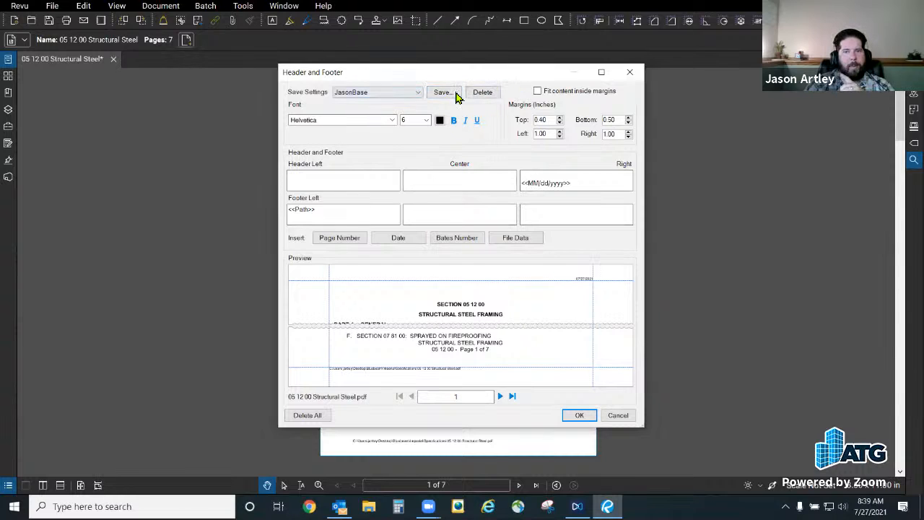
click(417, 94)
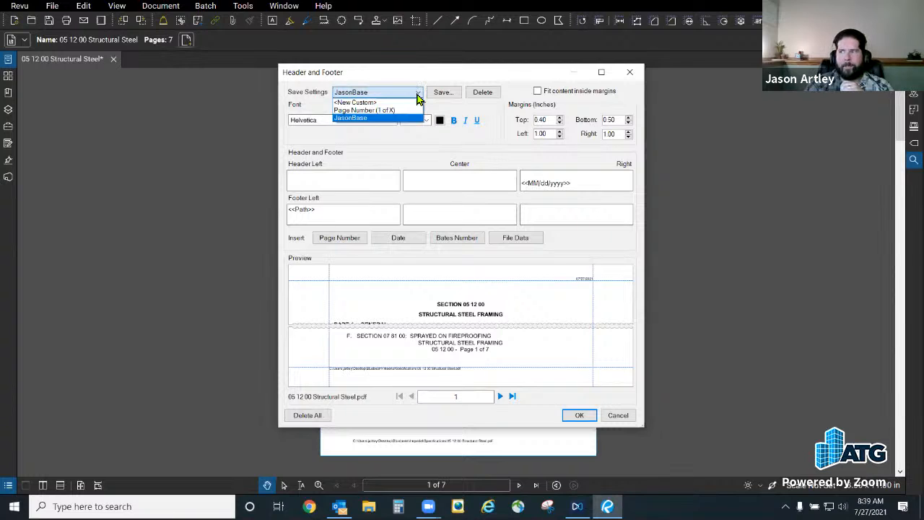
click(448, 98)
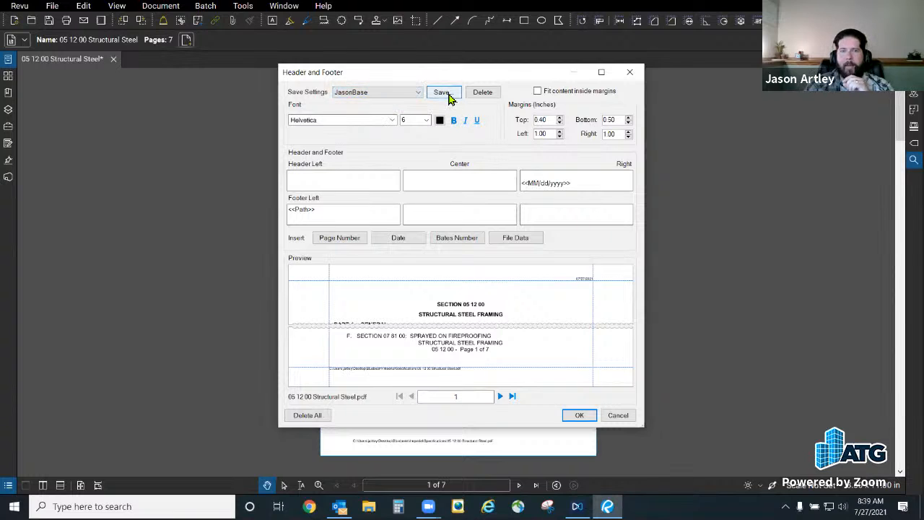
click(448, 98)
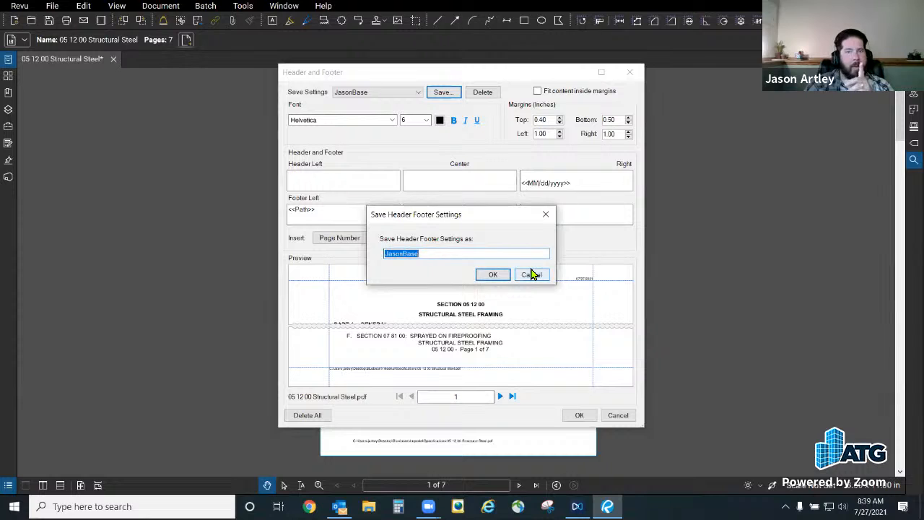
click(532, 275)
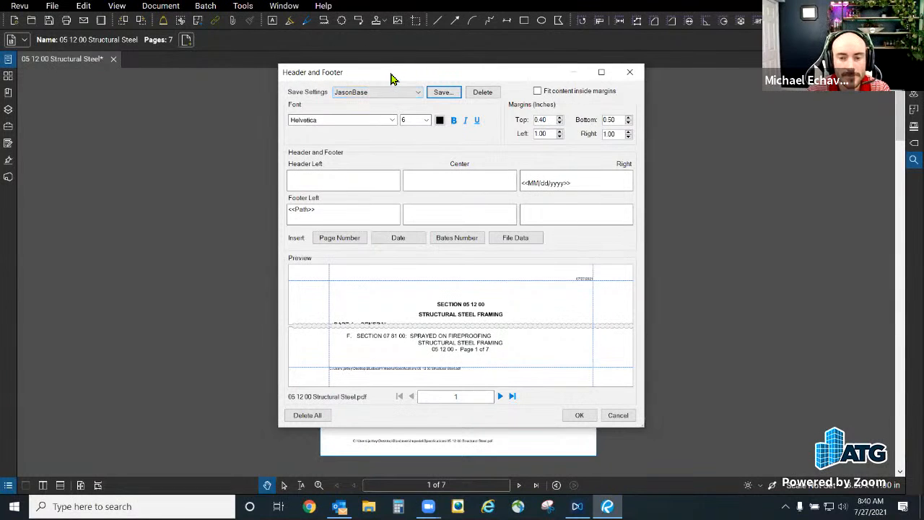
Step: Apply the edited header and footer to 05 12 00 Structural Steel.pdf and inspect the date and file path on page 1
drag(391, 77, 387, 81)
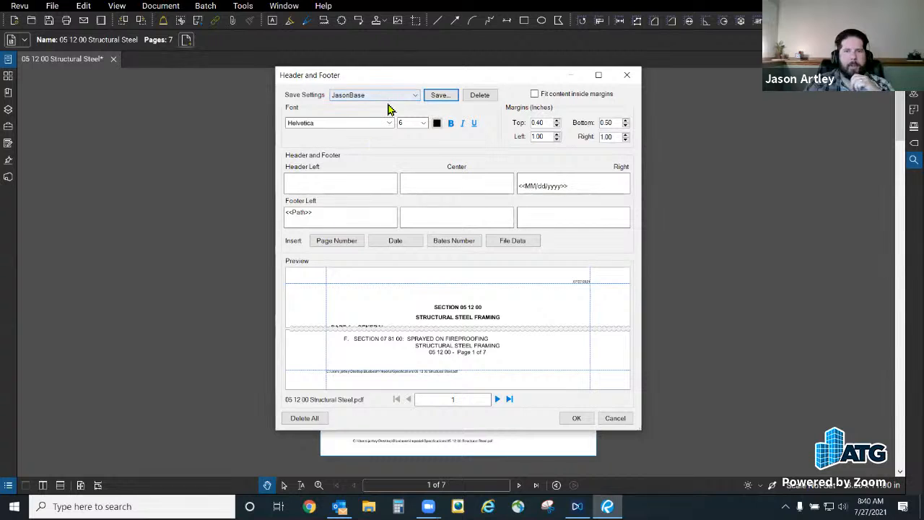
click(578, 419)
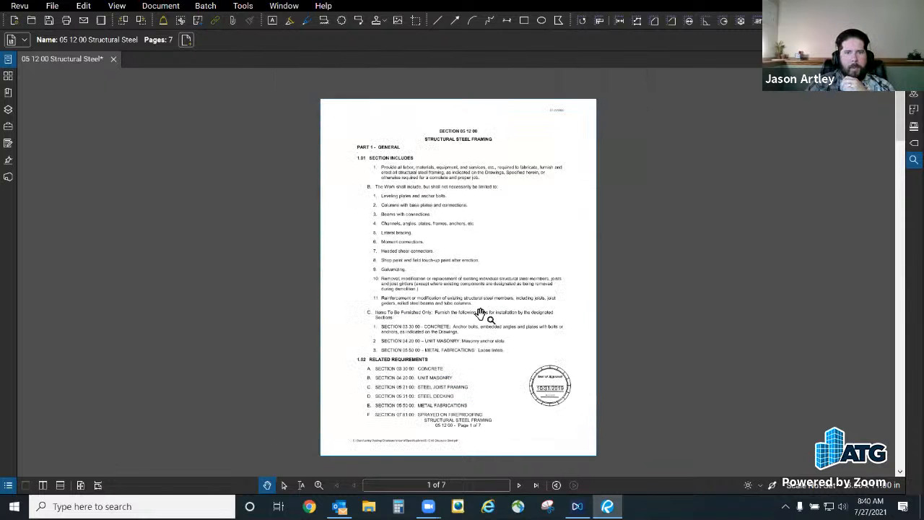
scroll(407, 458, up, 4)
scroll(359, 441, down, 3)
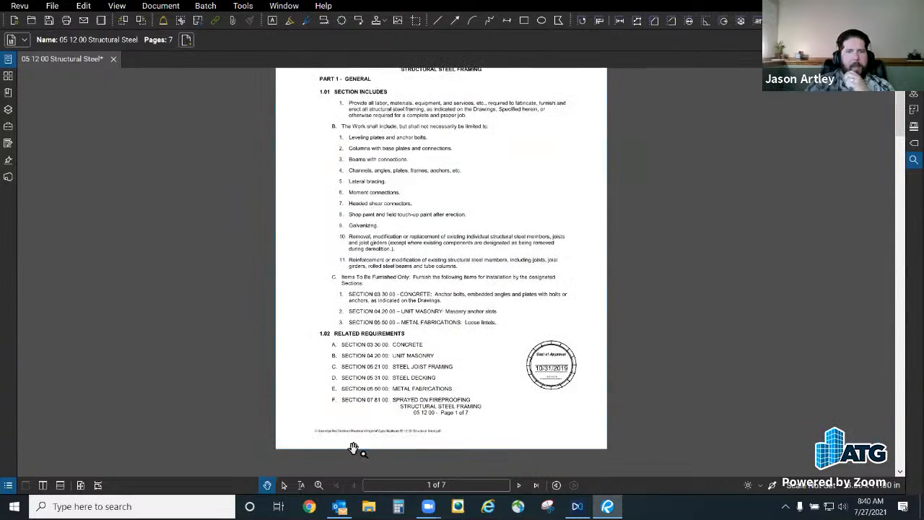
scroll(429, 255, down, 2)
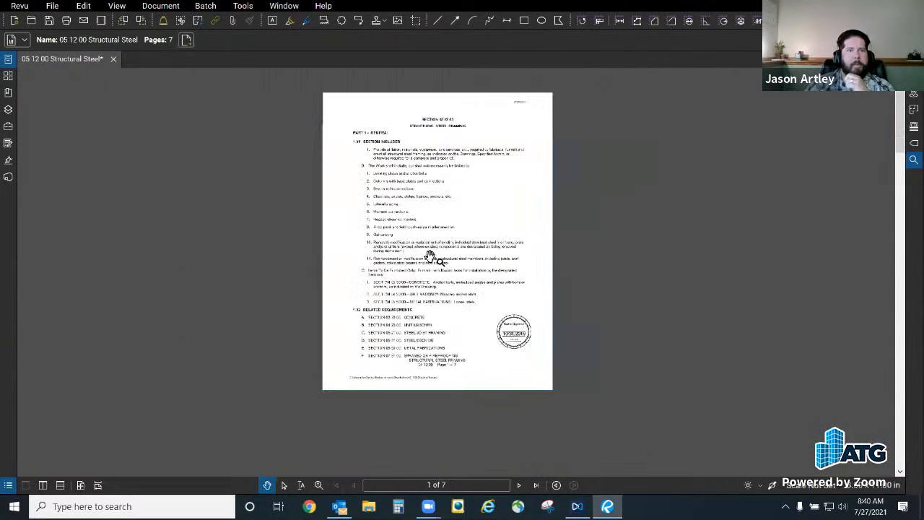
Step: Switch the interface to the Revu profile
click(19, 6)
mouse_move(81, 75)
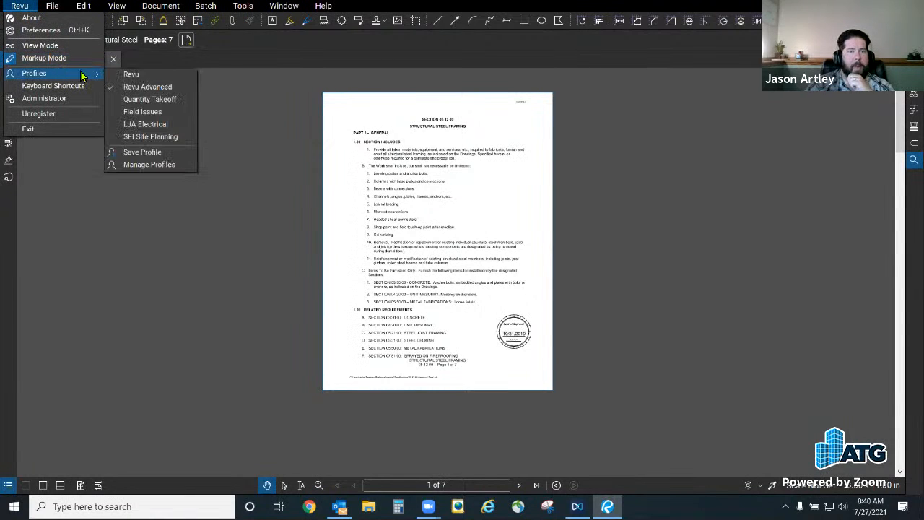
click(140, 72)
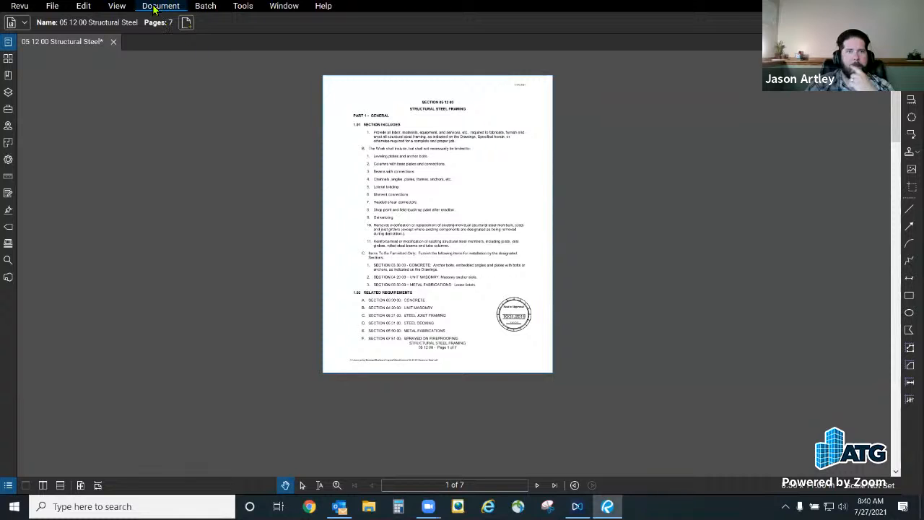
Step: Close the structural steel document and open the recent file 03 30 00 Concrete.pdf
click(114, 41)
click(495, 309)
click(62, 7)
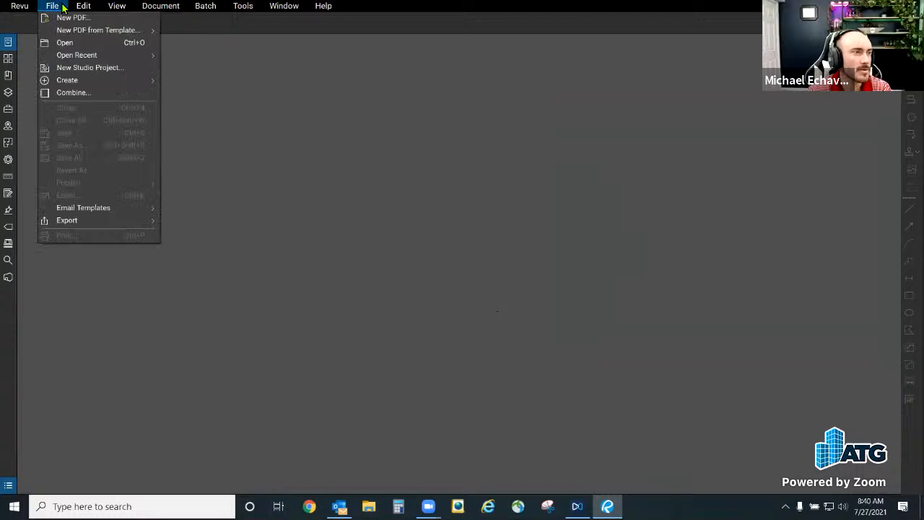
mouse_move(82, 58)
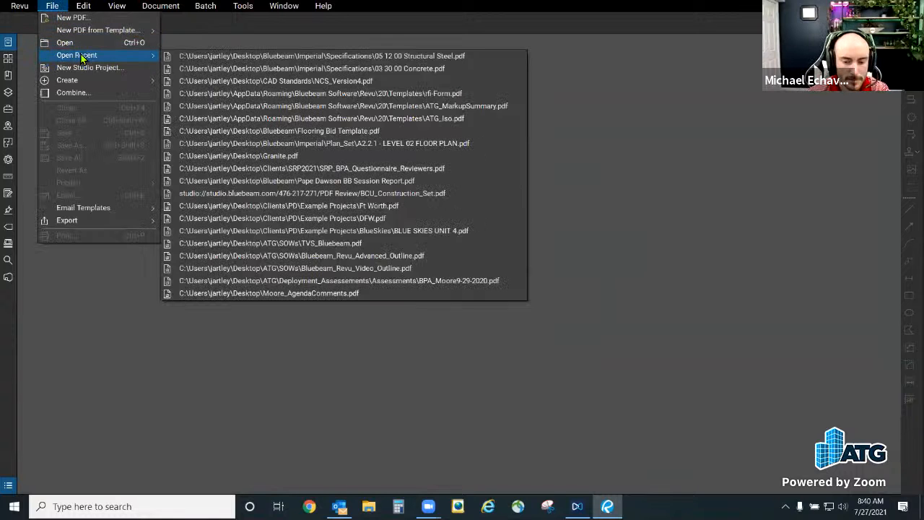
click(366, 71)
Step: Start adding a header and footer to all pages of 03 30 00 Concrete.pdf, look up the saved preset among the settings, and cancel
click(160, 6)
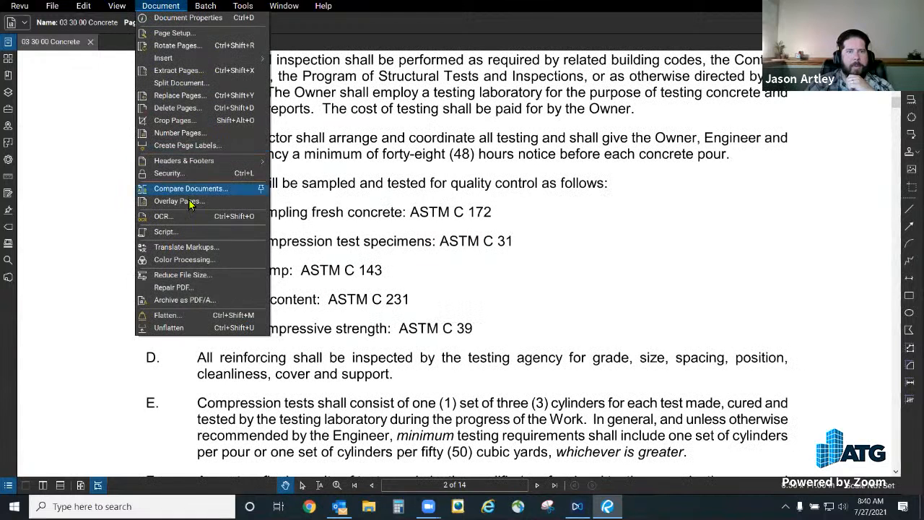
mouse_move(193, 162)
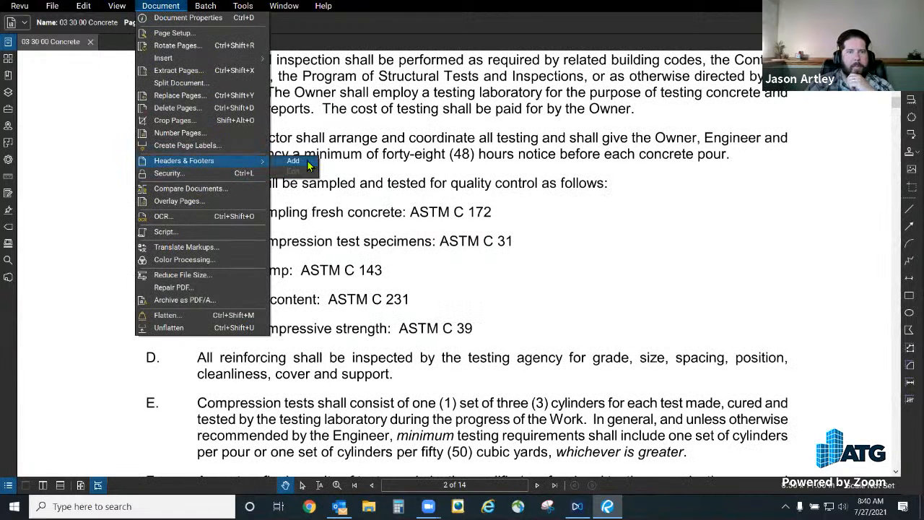
click(293, 161)
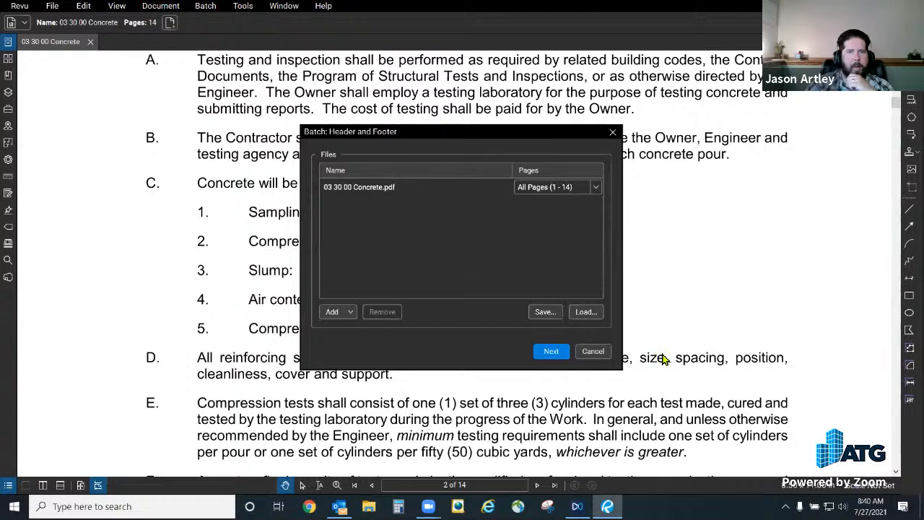
click(559, 353)
click(402, 92)
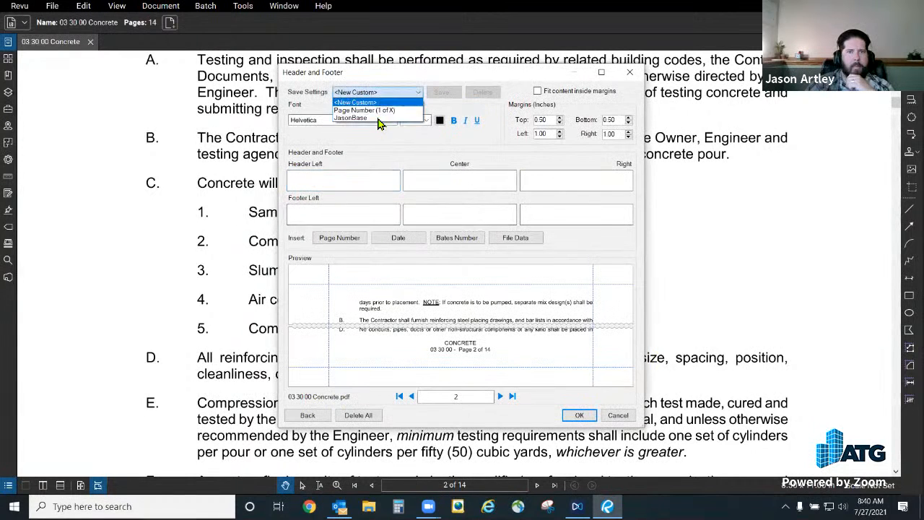
click(615, 414)
click(616, 414)
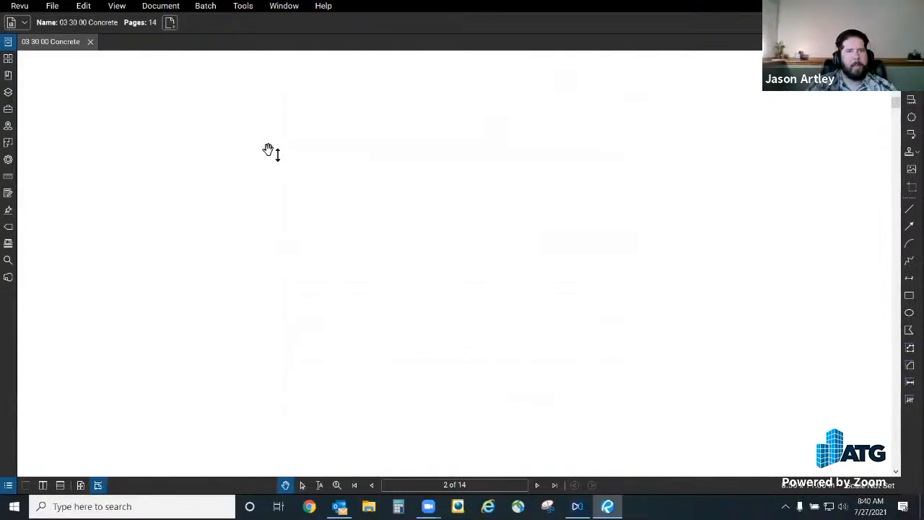
Step: Switch the interface to the Revu Advanced profile
scroll(359, 225, down, 3)
scroll(359, 225, up, 4)
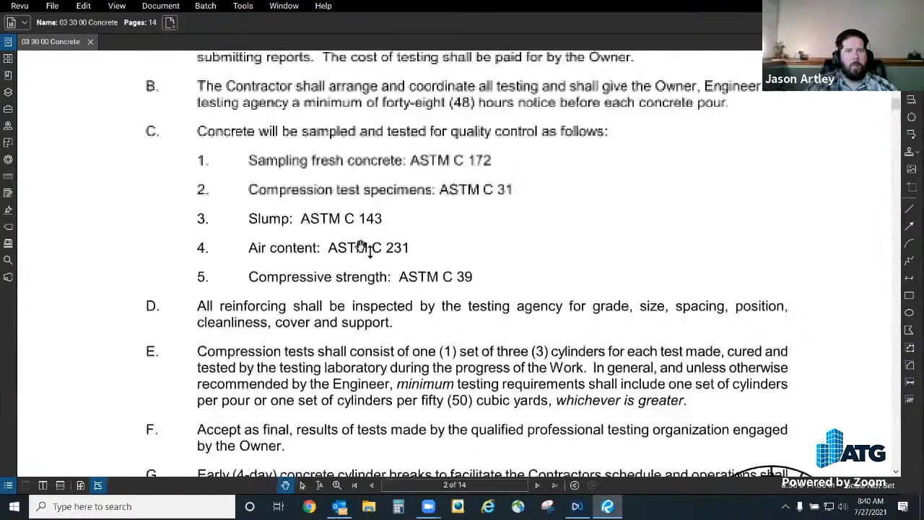
click(20, 6)
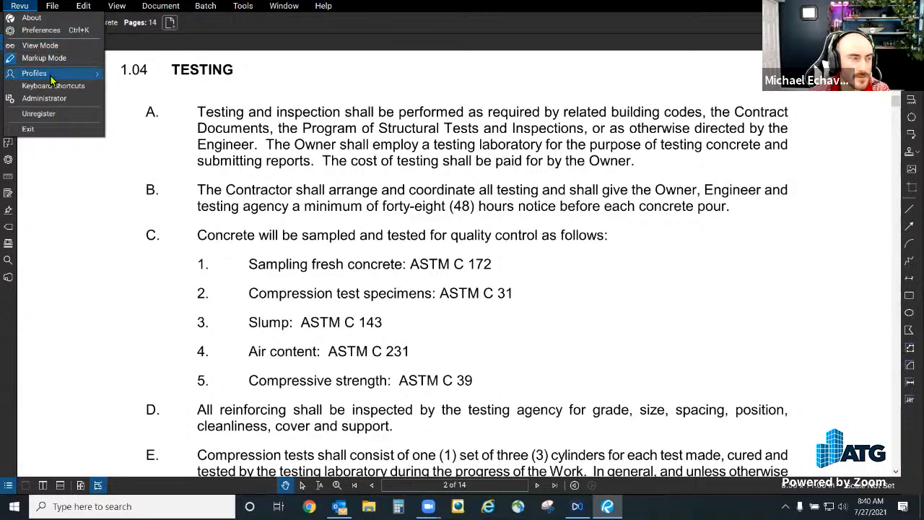
mouse_move(54, 75)
click(147, 87)
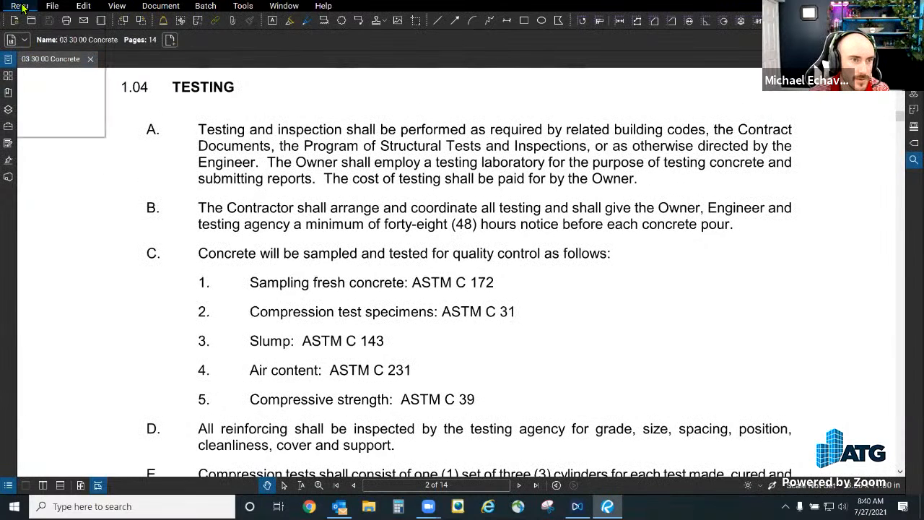
Step: Look through the document and import/export preferences for header and footer settings, and close the preferences without changes
click(19, 6)
click(54, 34)
click(442, 104)
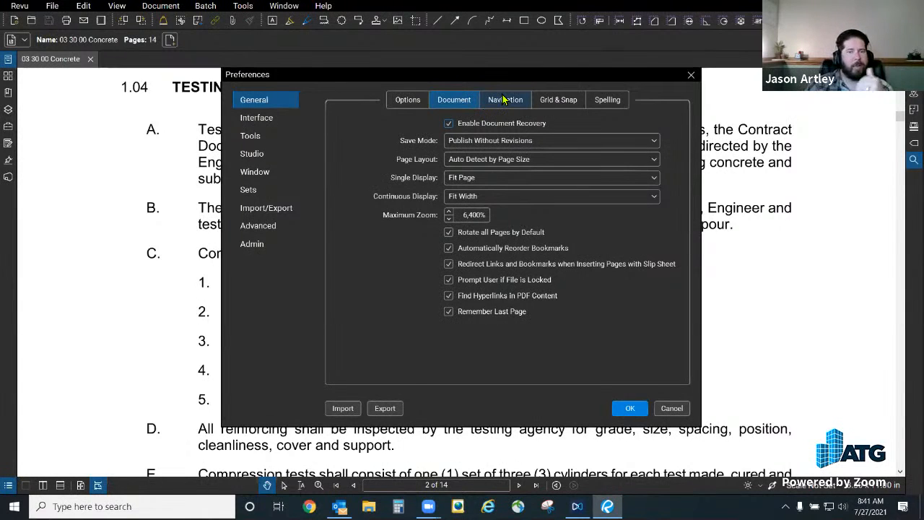
click(272, 209)
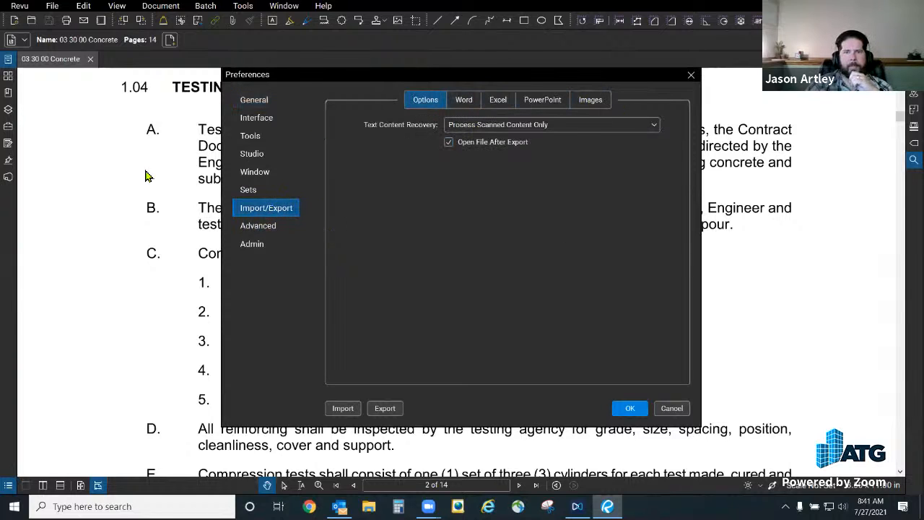
click(254, 99)
click(671, 408)
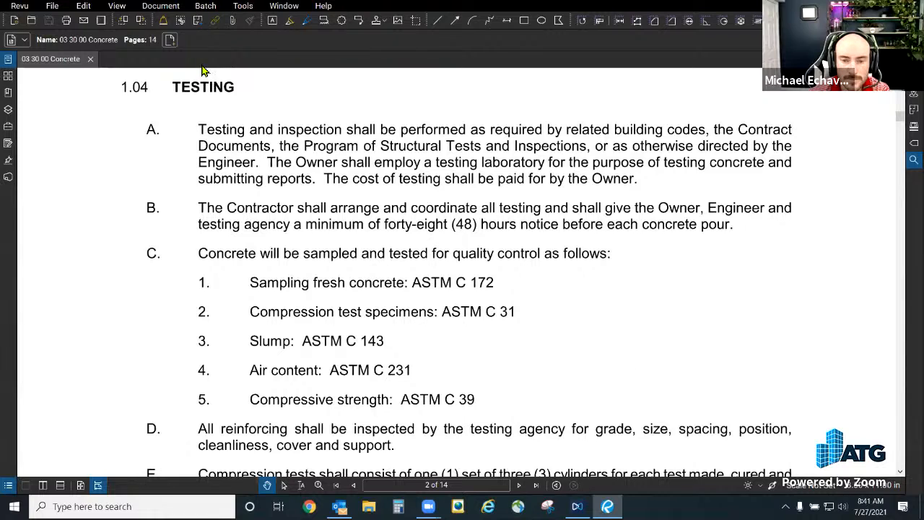
click(155, 9)
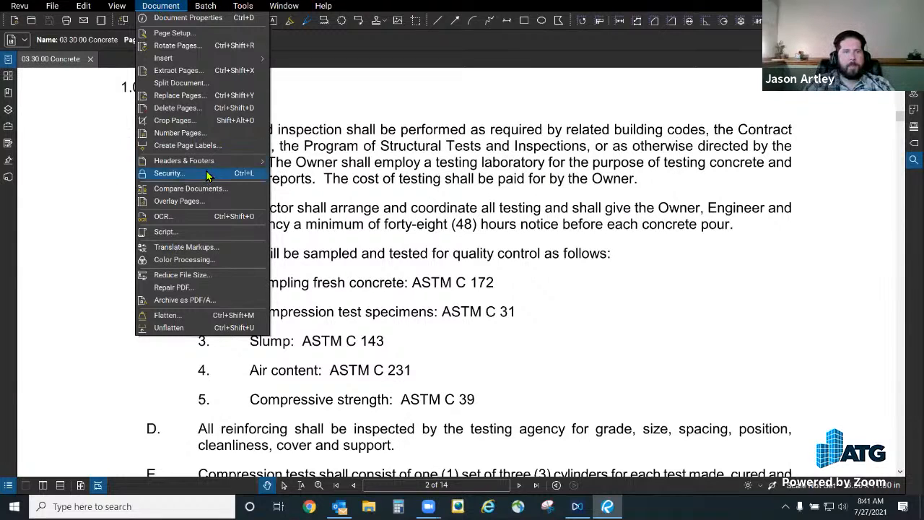
mouse_move(203, 165)
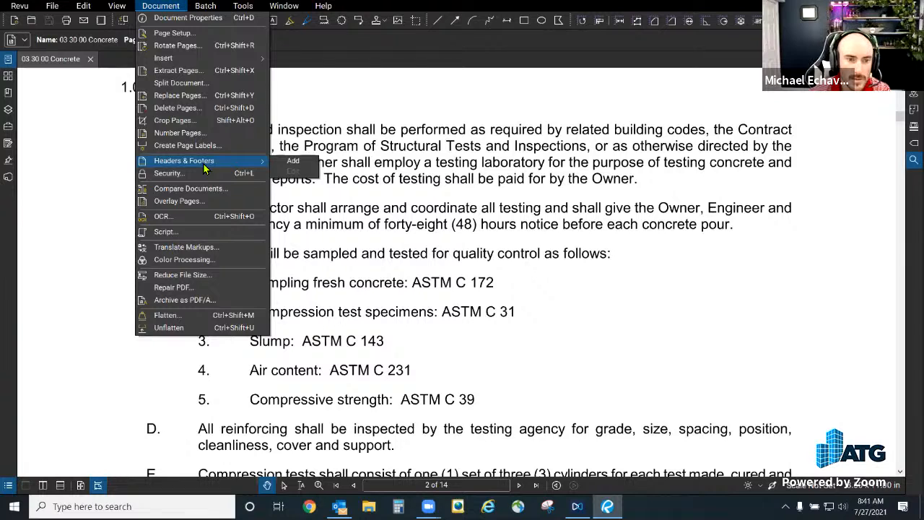
click(21, 6)
click(29, 6)
mouse_move(38, 74)
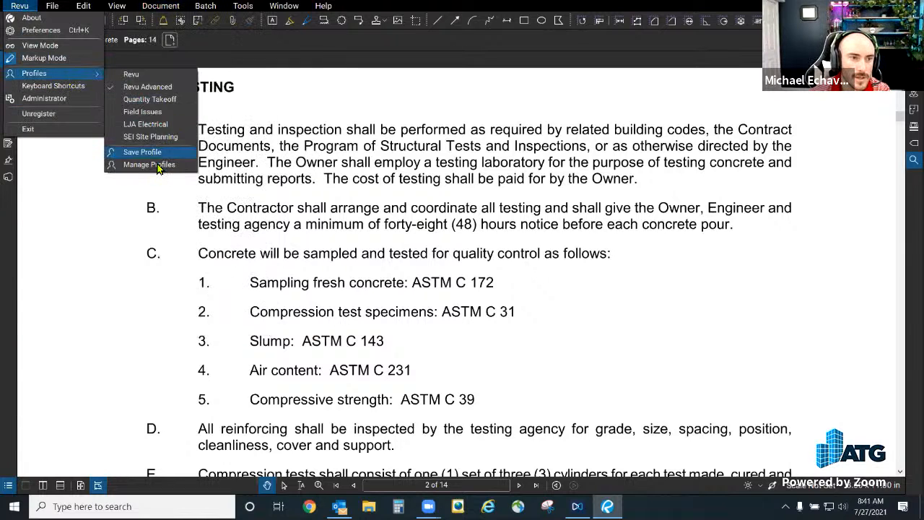
click(149, 165)
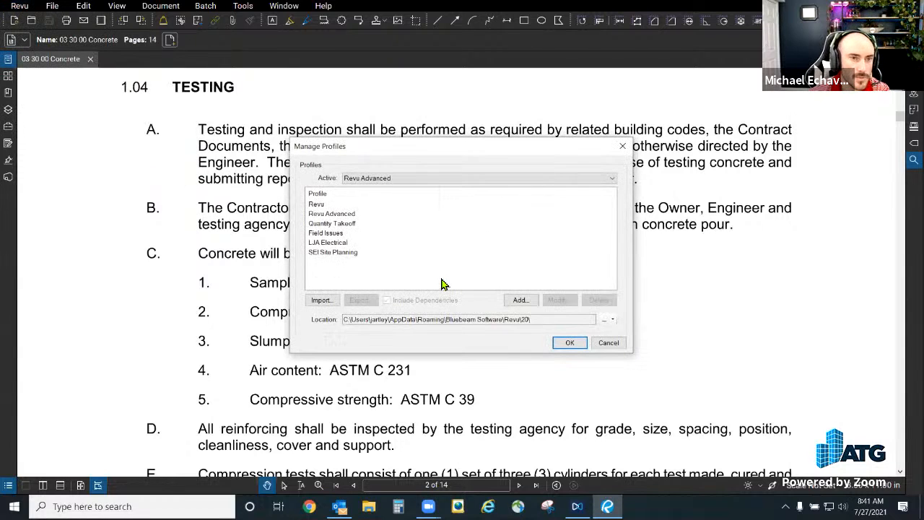
key(Escape)
Step: Export the Revu Advanced profile with dependencies to the Desktop as a .bpx file named with the presenter's first name followed by Test
click(19, 6)
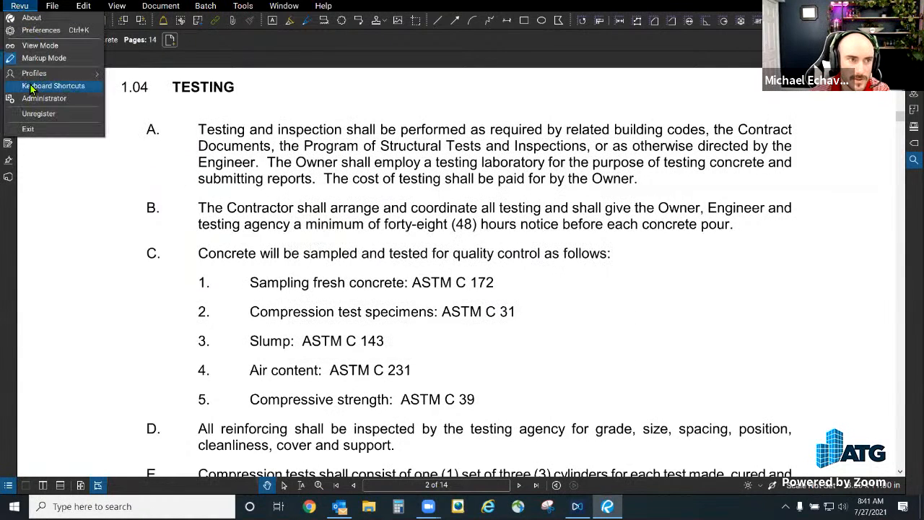
mouse_move(65, 73)
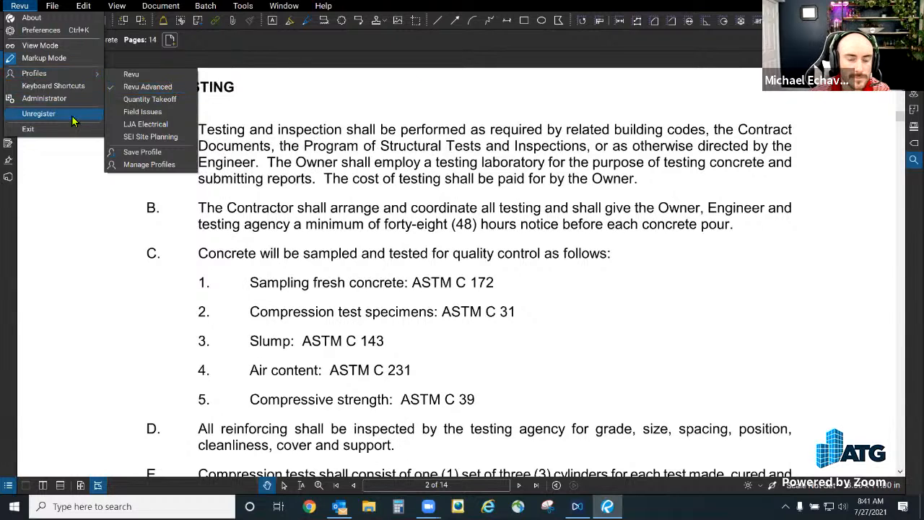
click(144, 164)
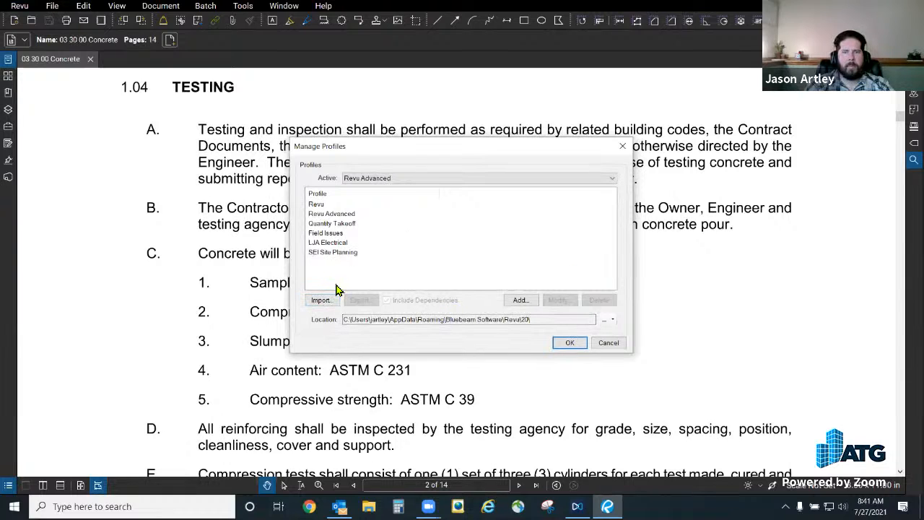
click(326, 215)
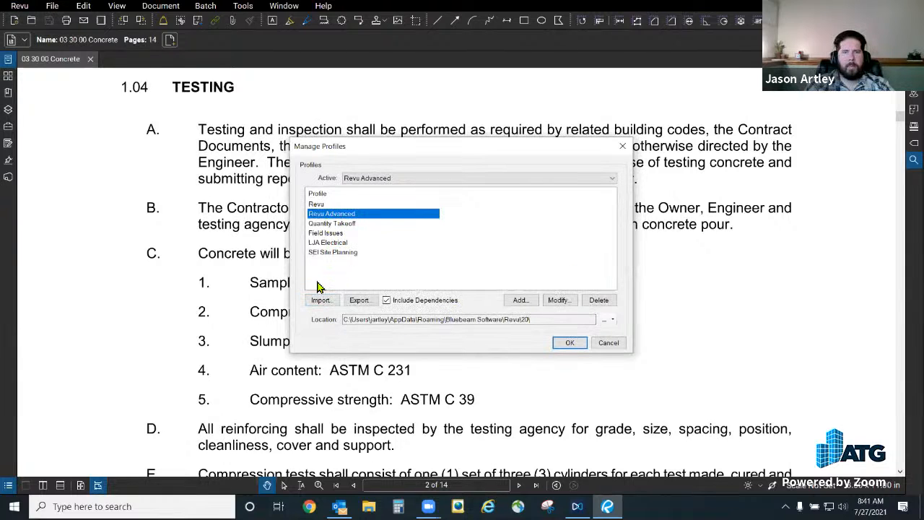
click(361, 299)
click(296, 431)
drag(311, 430, 137, 421)
text(JasonTest.bpx)
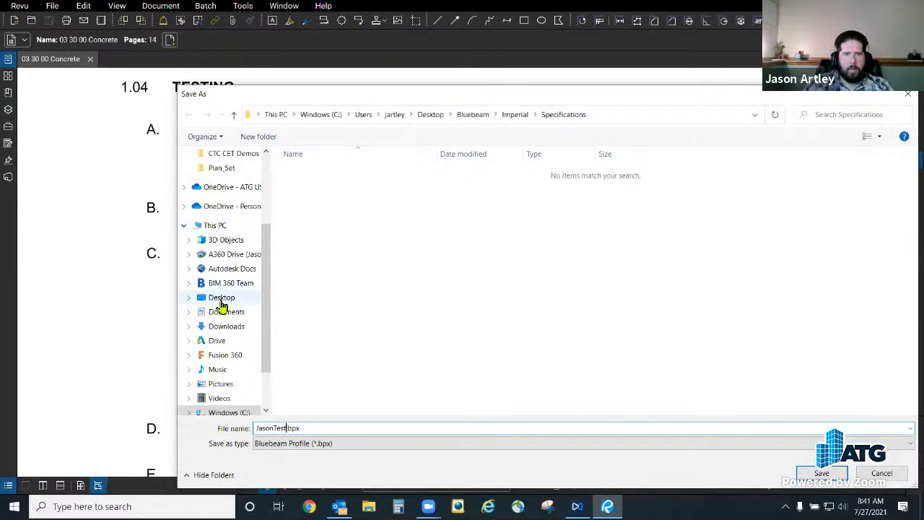
click(221, 298)
click(820, 473)
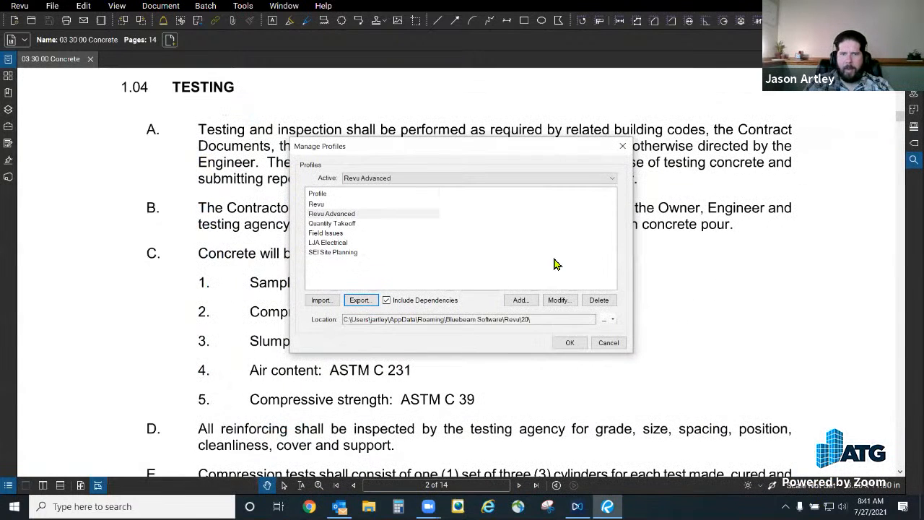
click(570, 344)
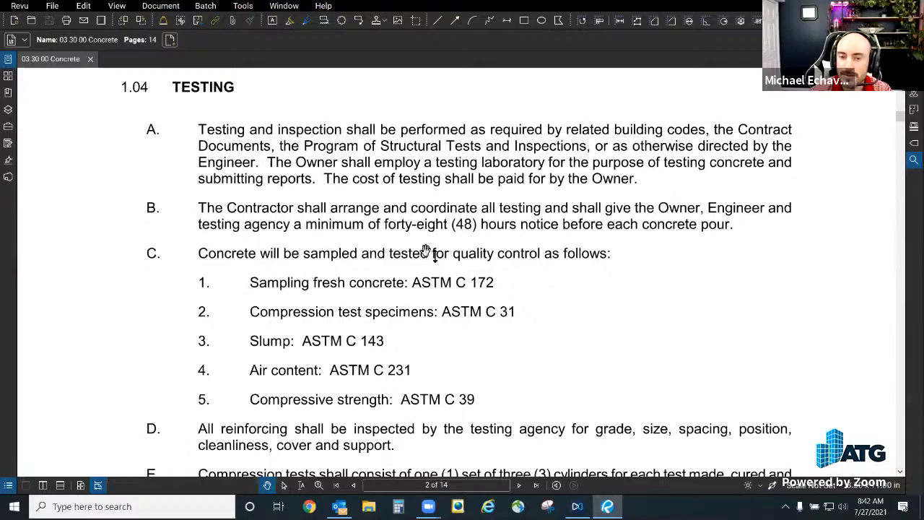
scroll(495, 209, up, 5)
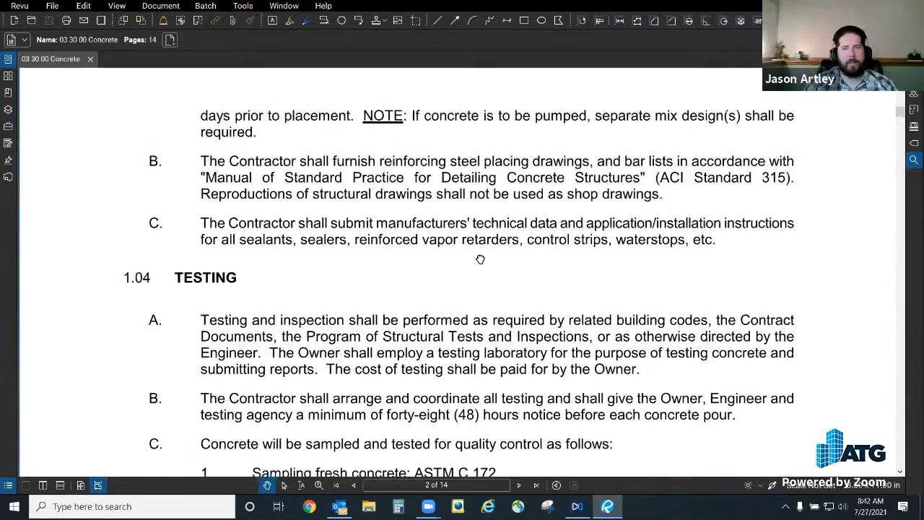
scroll(476, 360, down, 4)
scroll(474, 339, up, 15)
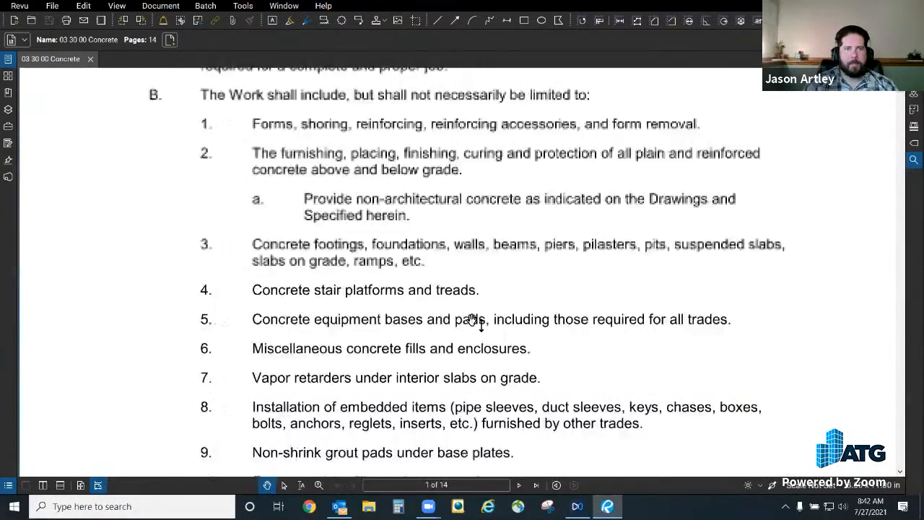
click(174, 7)
mouse_move(189, 160)
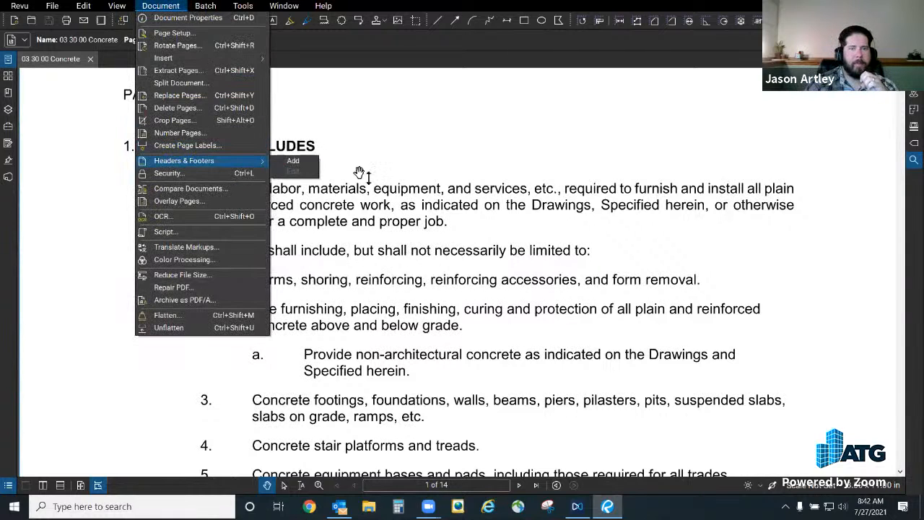
click(337, 126)
click(19, 8)
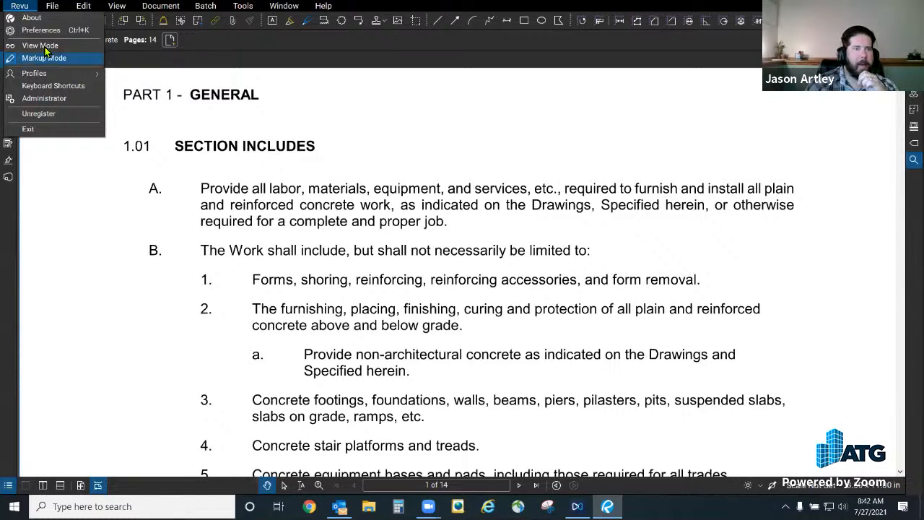
click(46, 47)
Step: Open the recent file 05 12 00 Structural Steel and close the 03 30 00 Concrete document
click(52, 6)
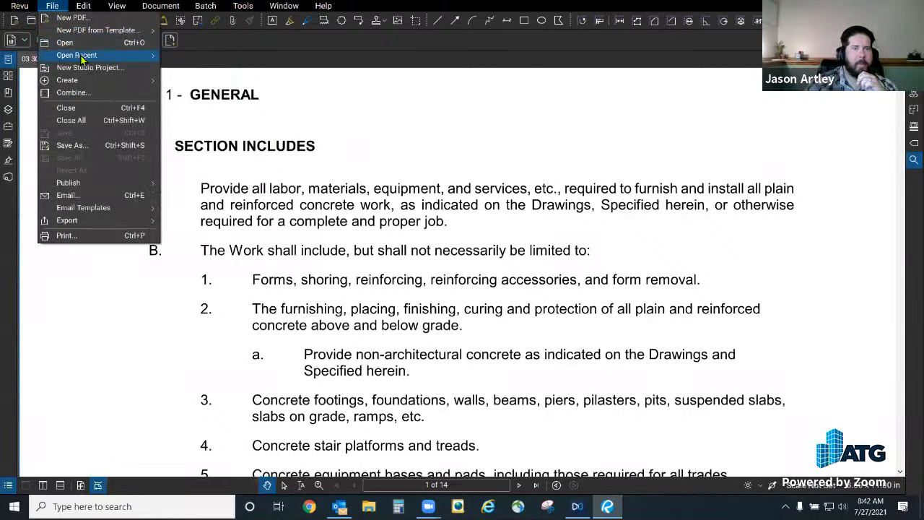
mouse_move(80, 57)
click(325, 70)
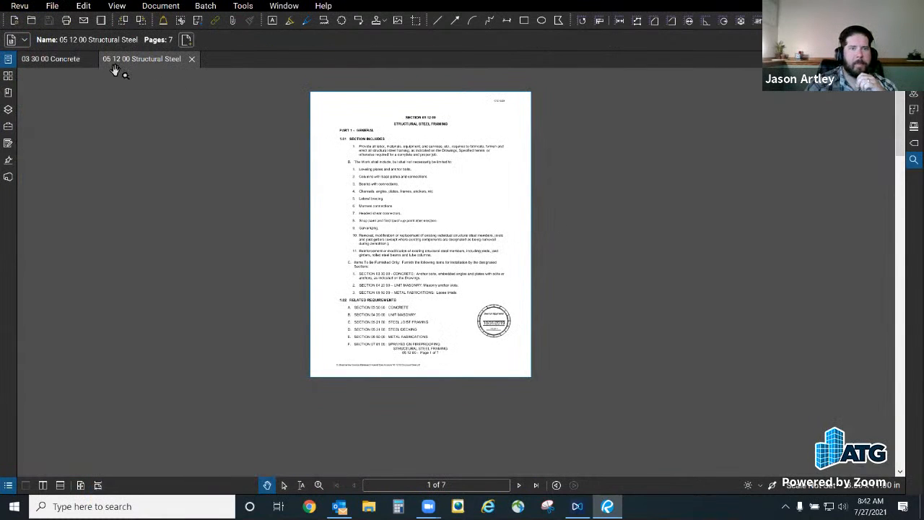
click(91, 61)
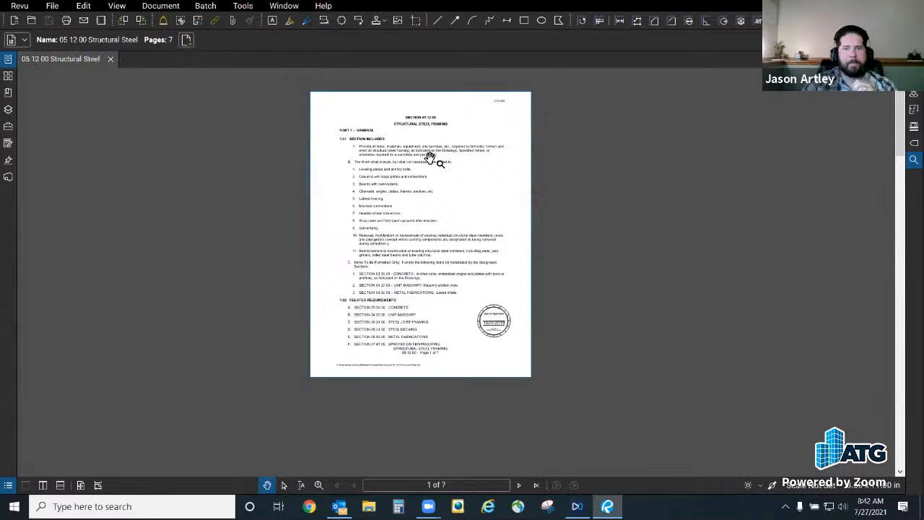
Step: Open the existing header and footer of 05 12 00 Structural Steel.pdf for editing on all pages, and select the right header's date
scroll(404, 368, up, 2)
scroll(478, 91, down, 2)
scroll(464, 88, up, 1)
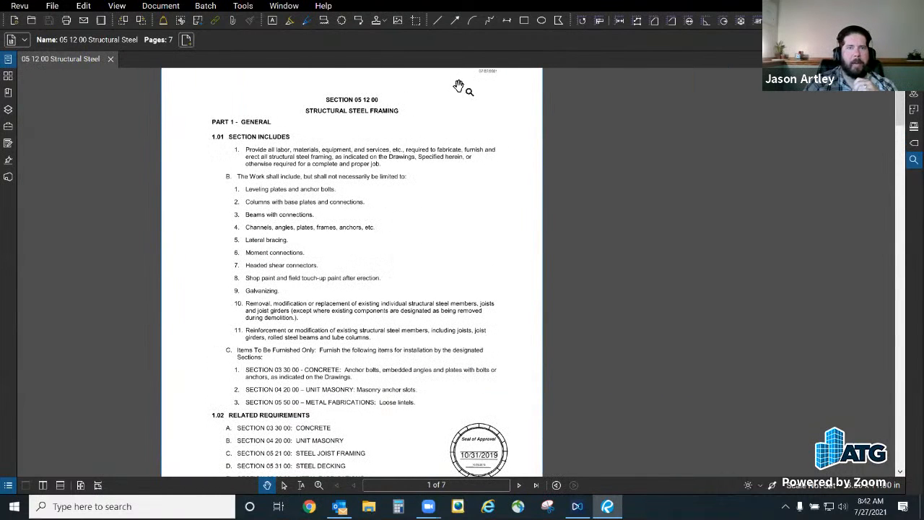
click(160, 5)
mouse_move(189, 168)
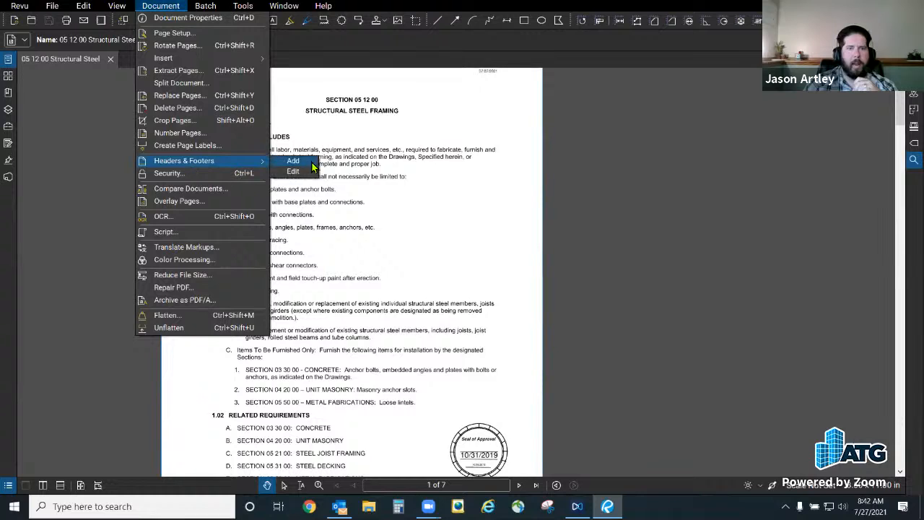
click(299, 173)
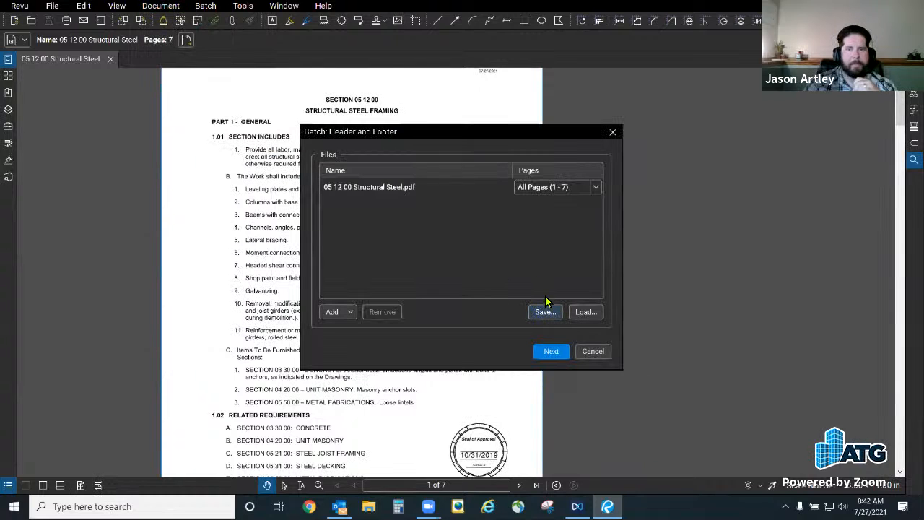
click(550, 350)
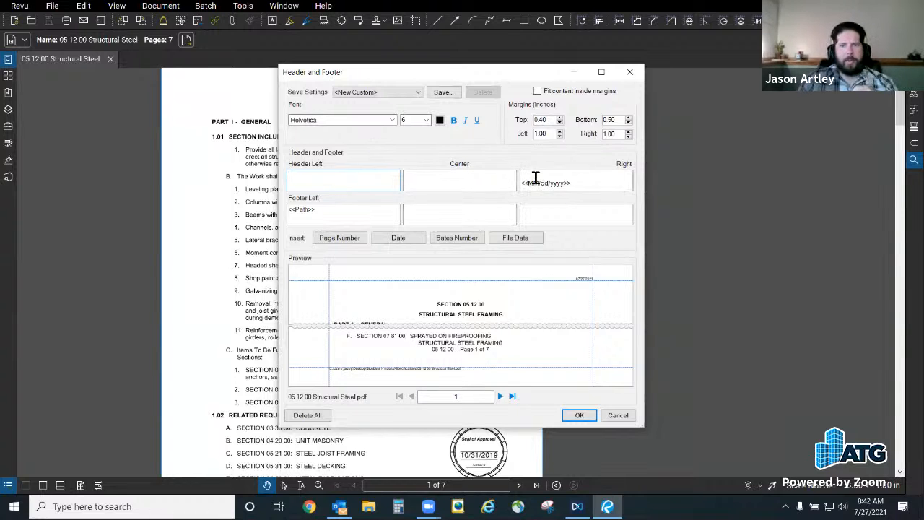
click(581, 187)
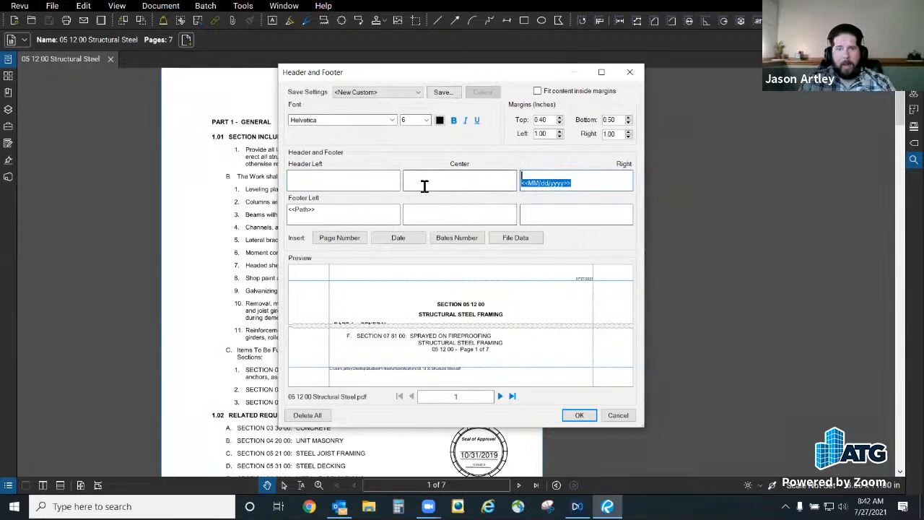
Step: Try a page number in the Page 1 format with start number 1 in the center footer, and remove it
click(433, 217)
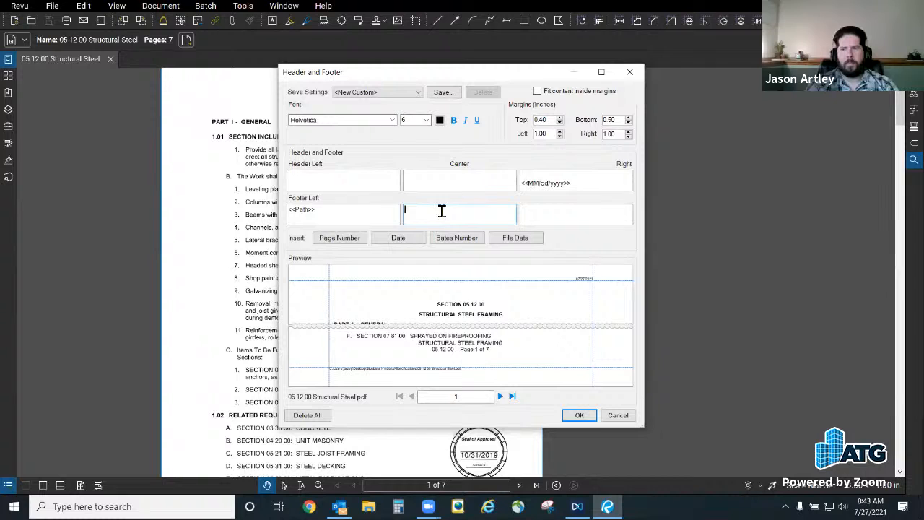
click(346, 238)
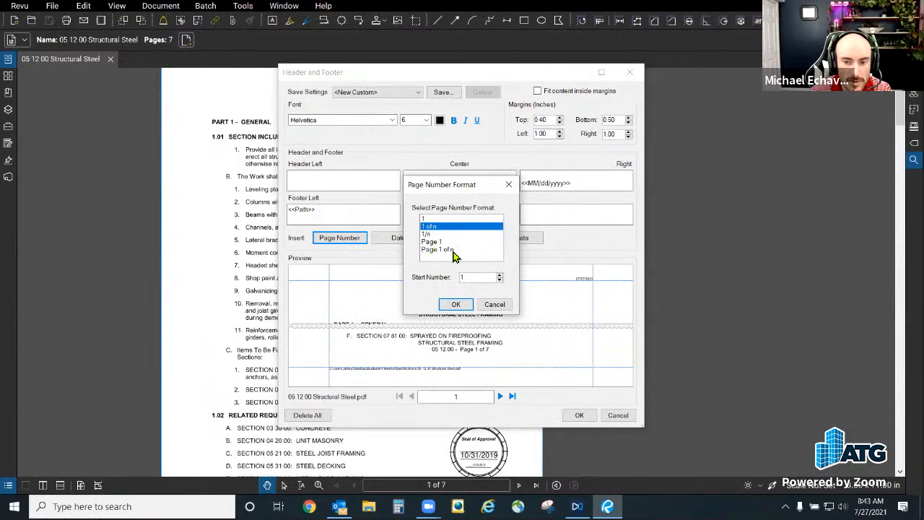
click(433, 241)
click(453, 304)
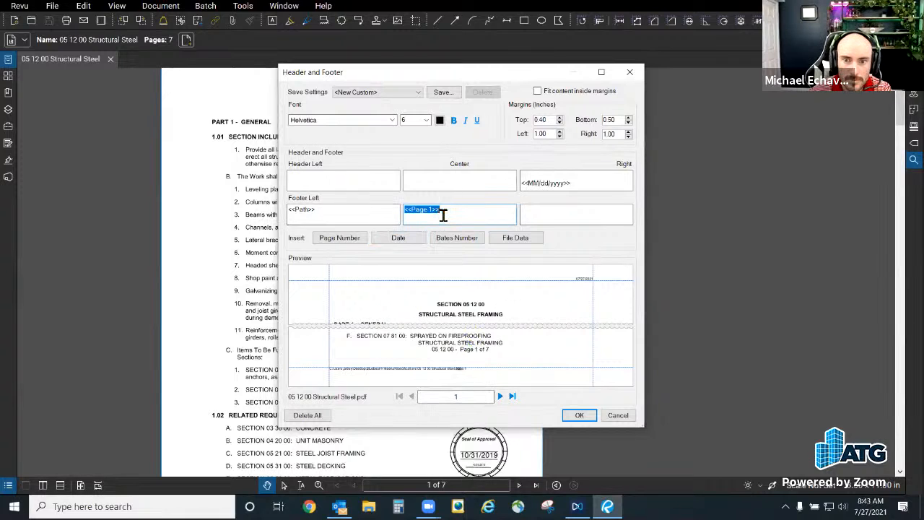
key(BackSpace)
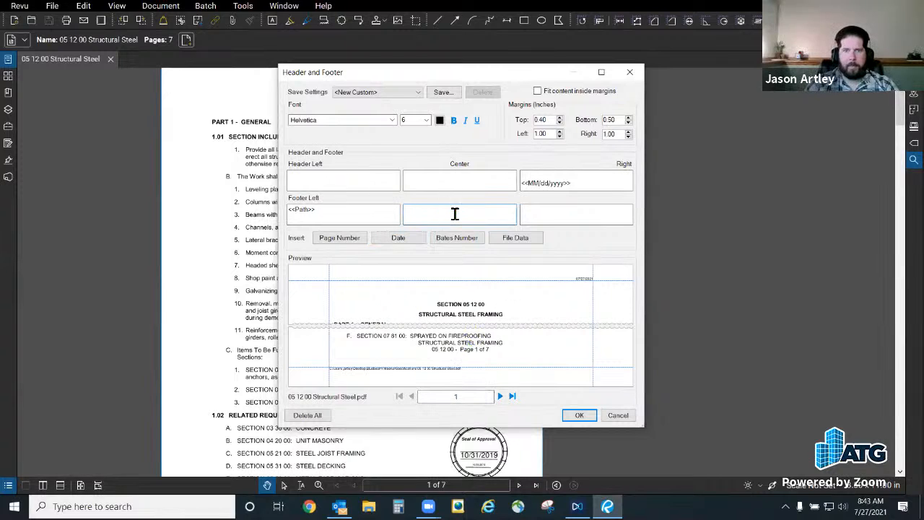
Step: Insert a page number in the Page 1 format into the right footer and apply the header and footer
click(599, 213)
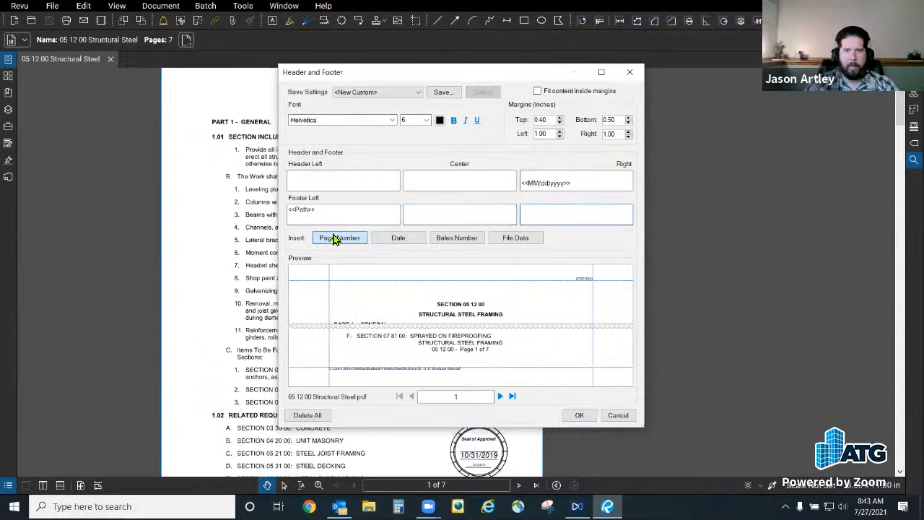
click(335, 238)
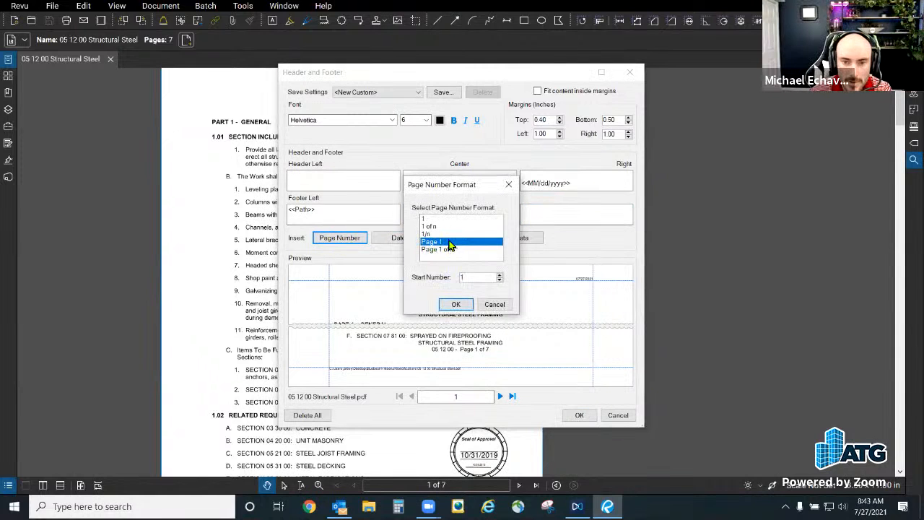
double_click(449, 243)
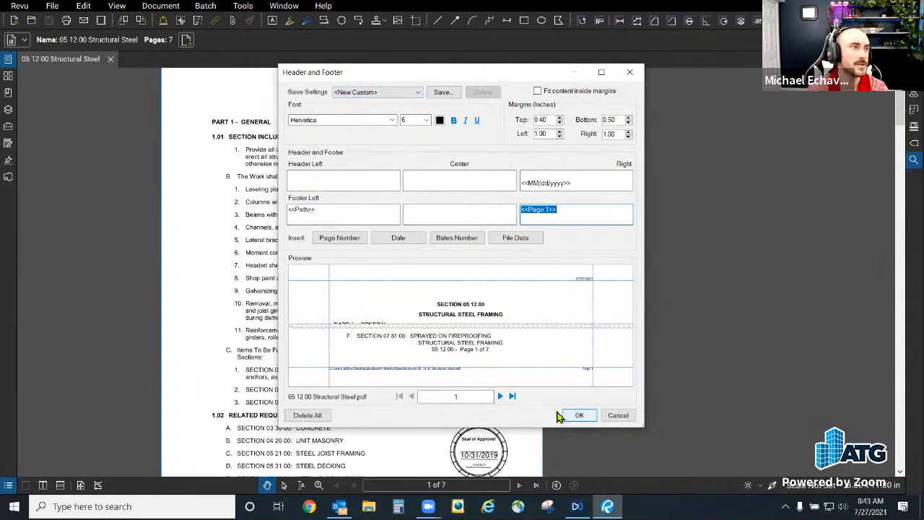
click(579, 414)
Step: Erase the old "05 12 00 - Page 1 of 7" line above the new footer on page 1 with Erase Content
scroll(418, 310, down, 5)
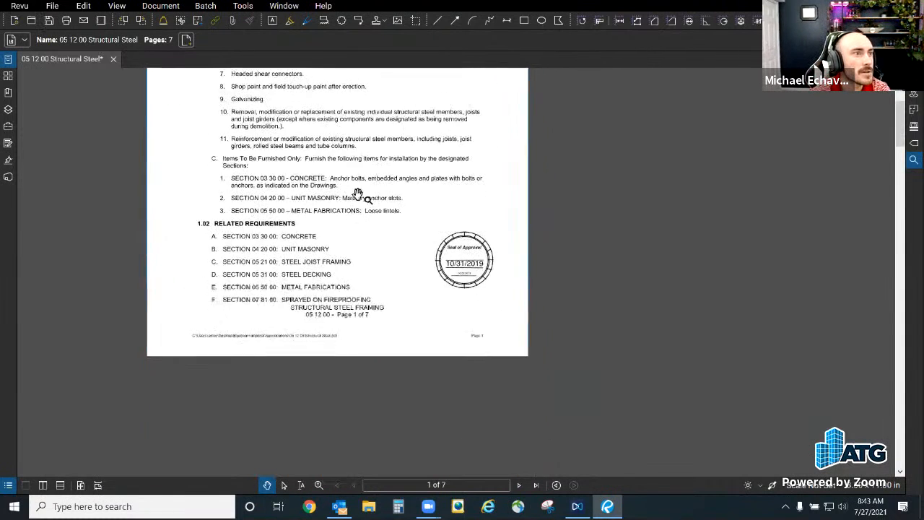
scroll(402, 351, up, 4)
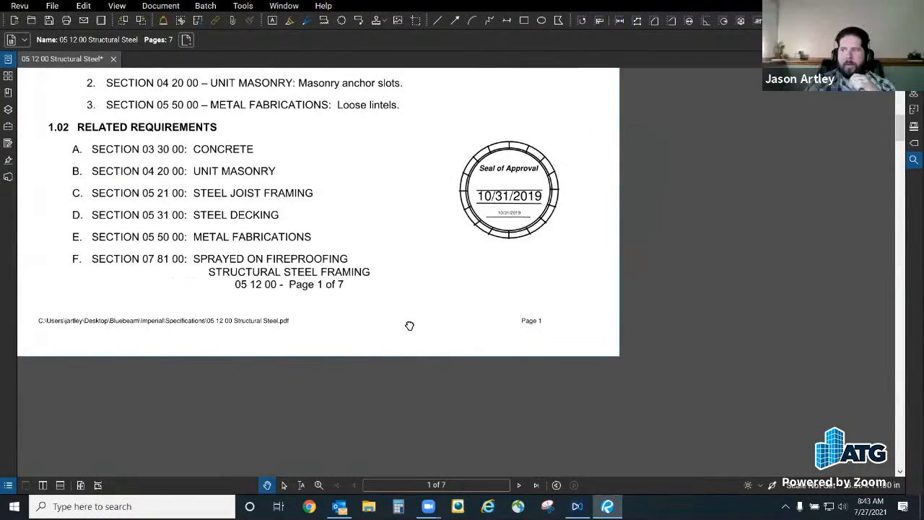
scroll(577, 344, up, 1)
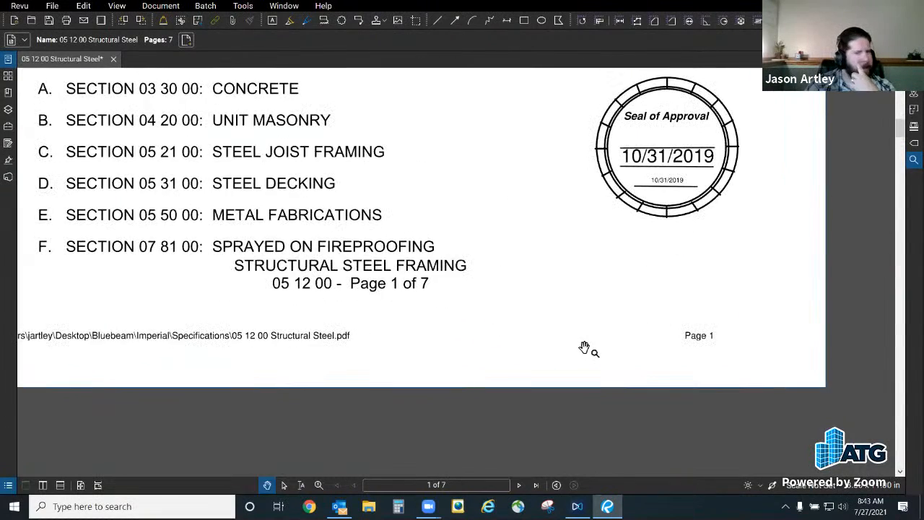
scroll(544, 363, down, 1)
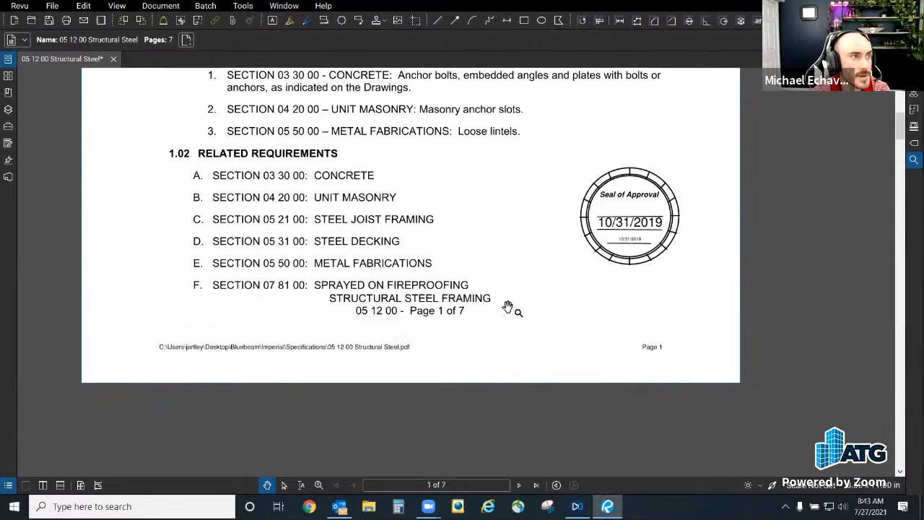
scroll(399, 325, up, 1)
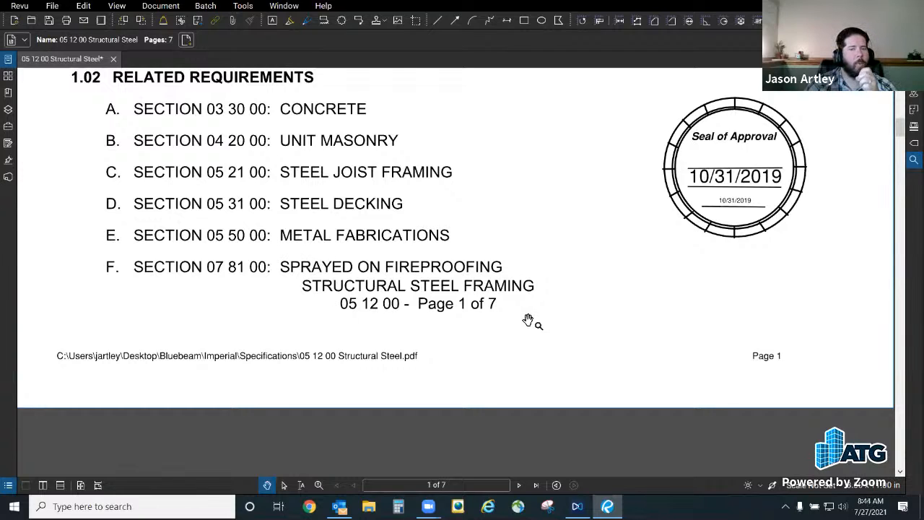
click(81, 6)
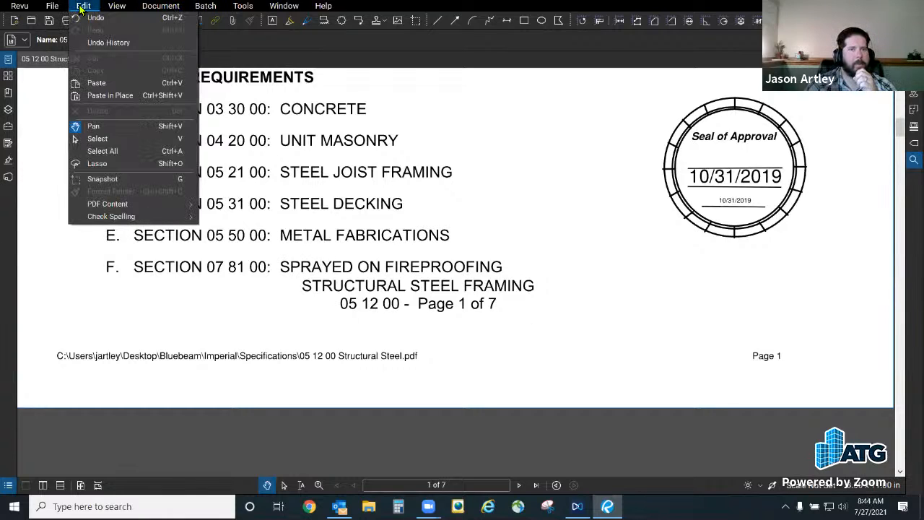
mouse_move(128, 204)
click(266, 238)
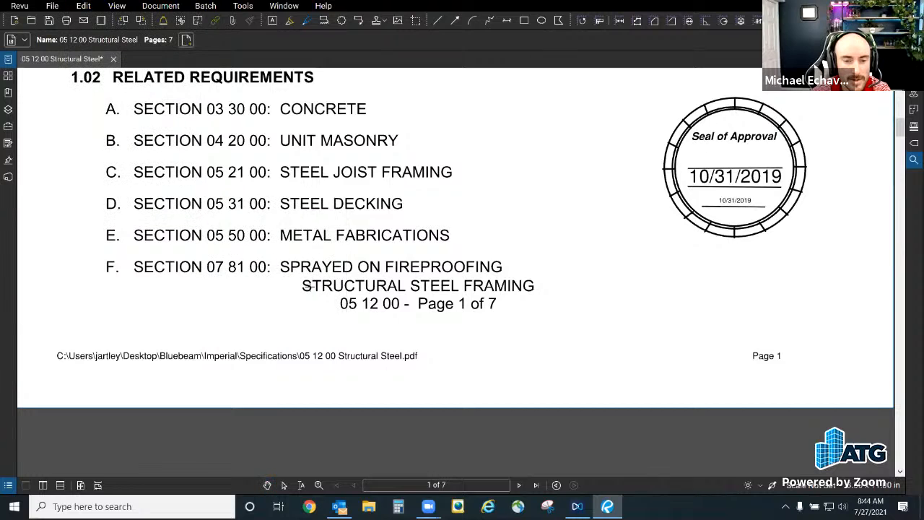
drag(325, 296, 546, 330)
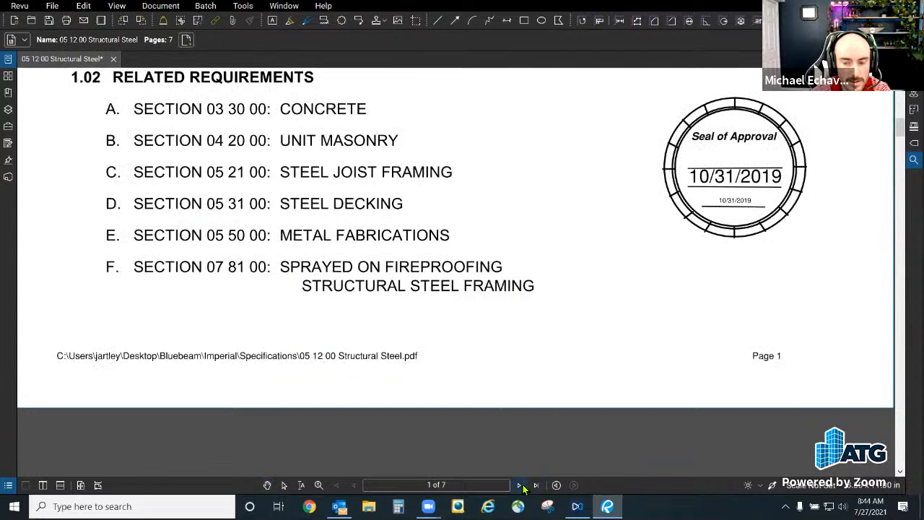
Step: Erase the old "05 12 00 - Page" numbering line from the page bottoms on pages 2 through 7
click(518, 484)
drag(337, 293, 505, 324)
click(518, 484)
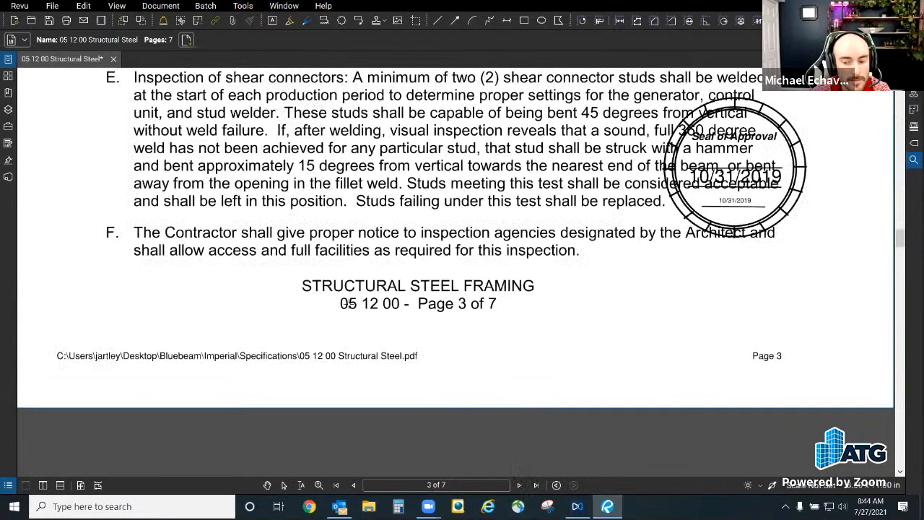
drag(337, 295, 505, 325)
click(519, 484)
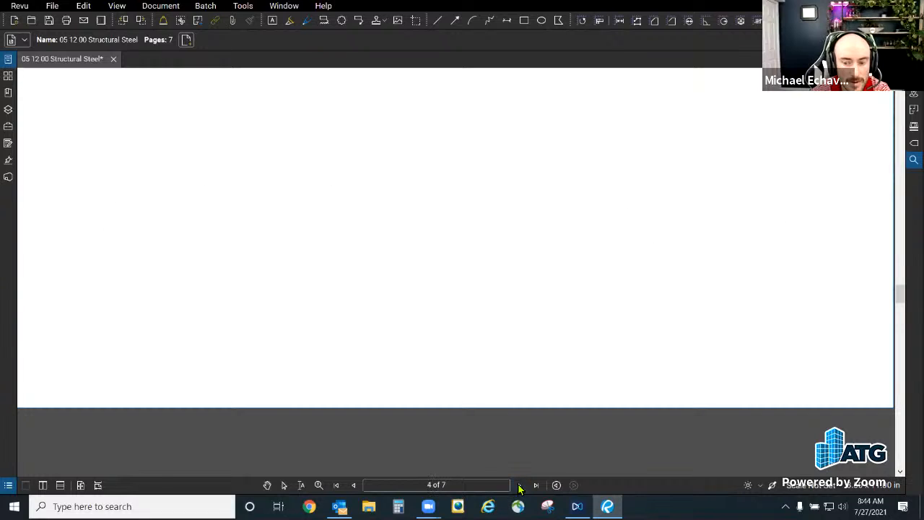
drag(336, 295, 505, 324)
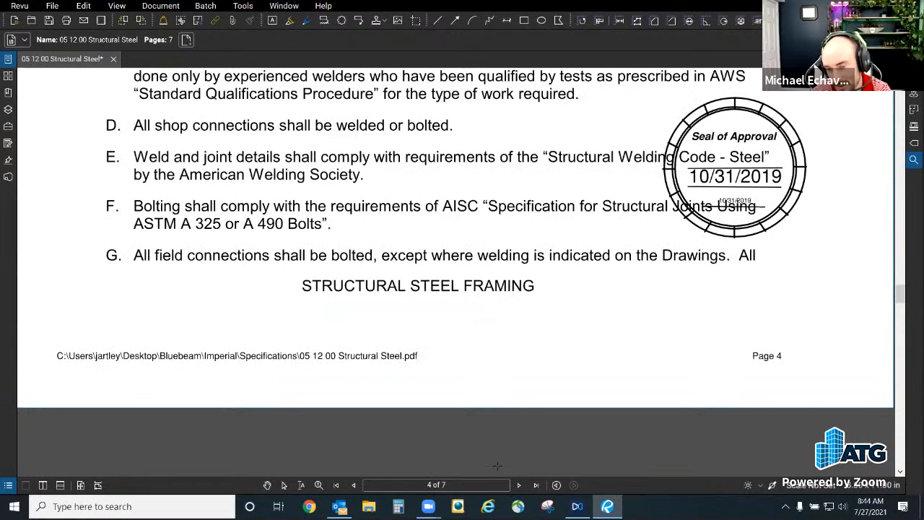
click(518, 485)
drag(336, 294, 505, 325)
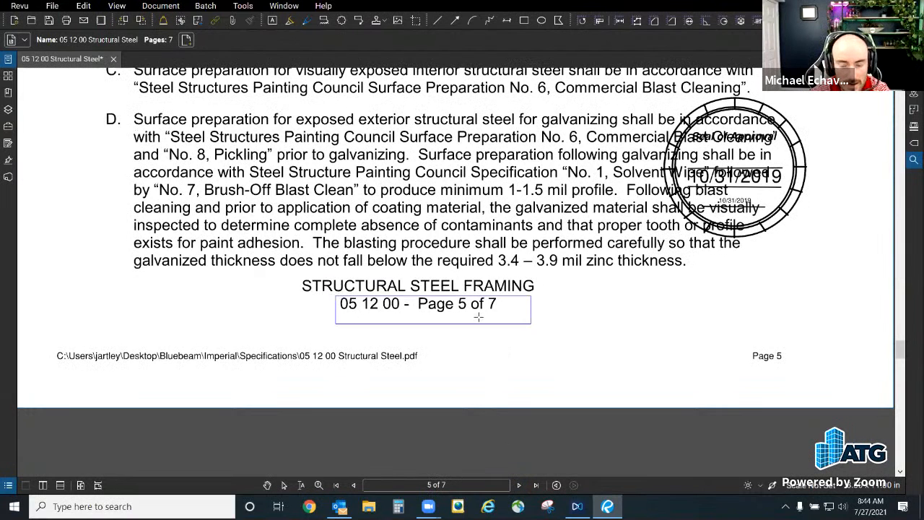
click(518, 484)
drag(337, 294, 505, 325)
click(517, 485)
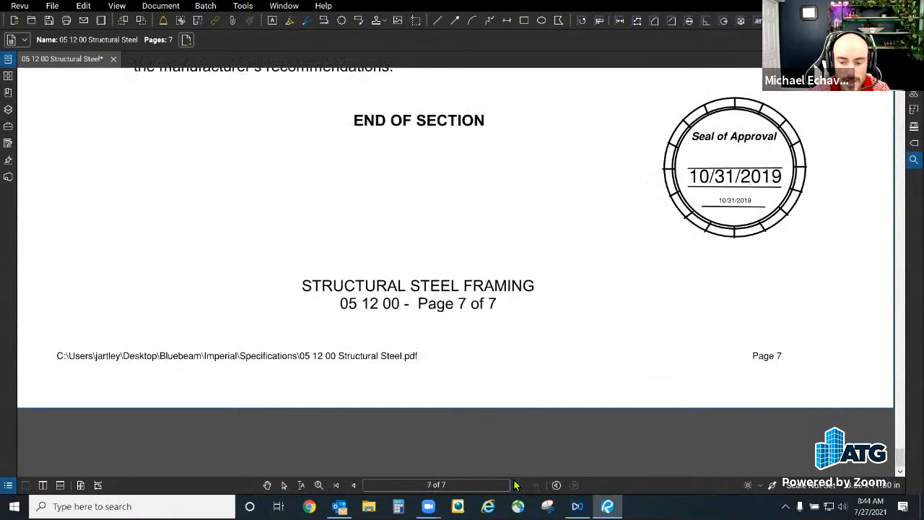
drag(337, 294, 510, 320)
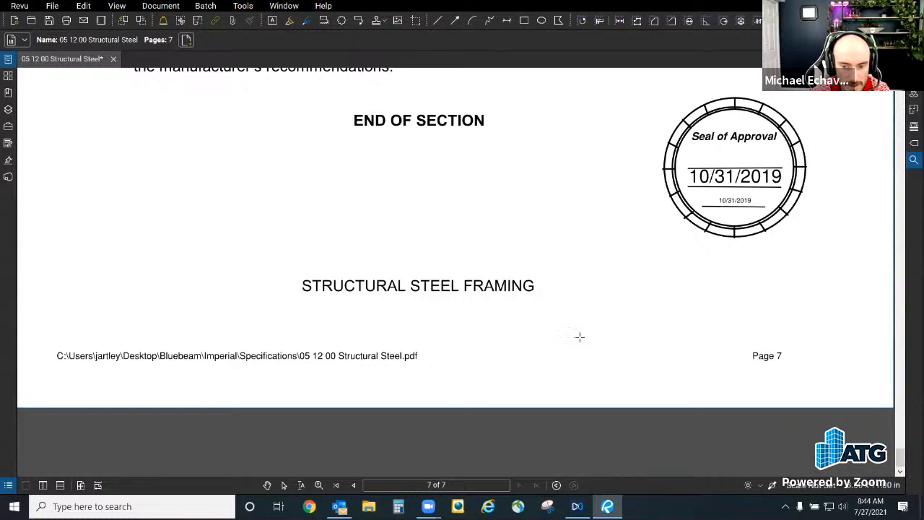
Step: Erase the STRUCTURAL STEEL FRAMING line above the footer on pages 6 and 7
scroll(501, 389, up, 2)
scroll(502, 389, down, 5)
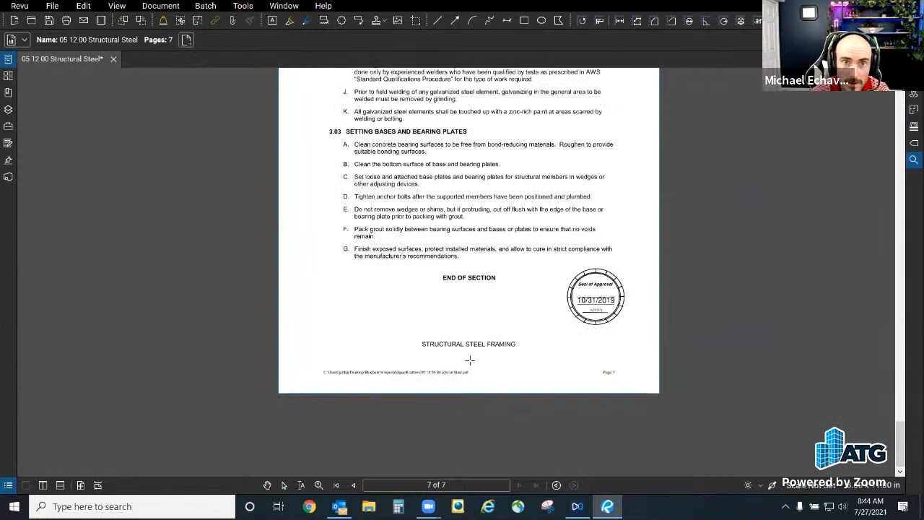
scroll(469, 359, up, 2)
click(354, 485)
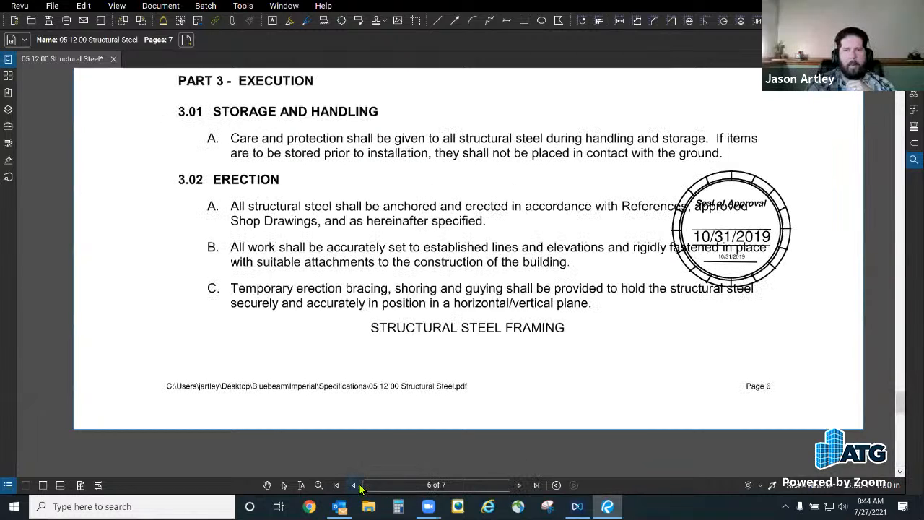
drag(368, 320, 575, 342)
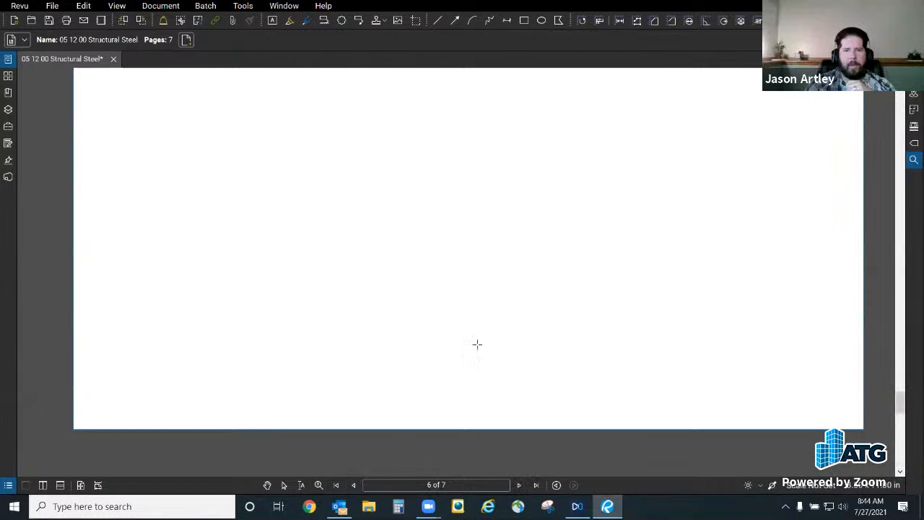
click(518, 485)
drag(360, 325, 589, 350)
Step: Erase the STRUCTURAL STEEL FRAMING line from pages 5, 4, 3 and 2, and go to page 1
click(353, 485)
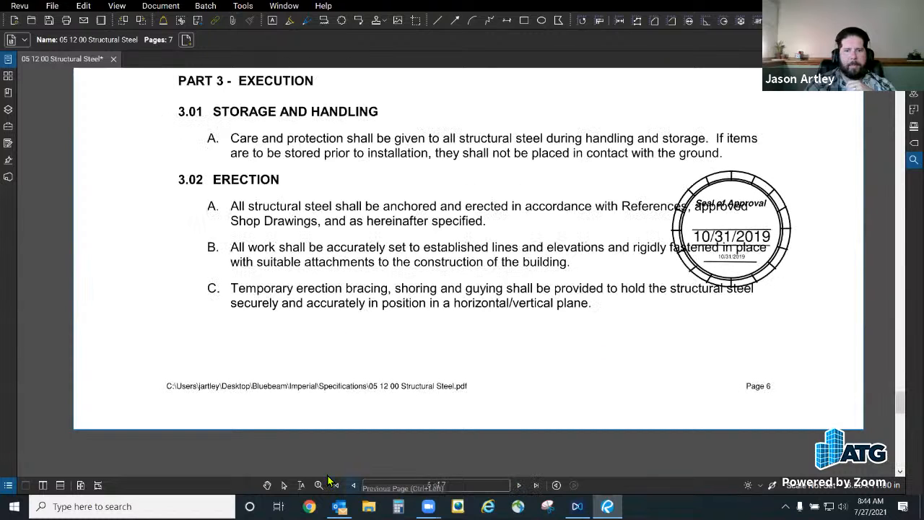
click(353, 485)
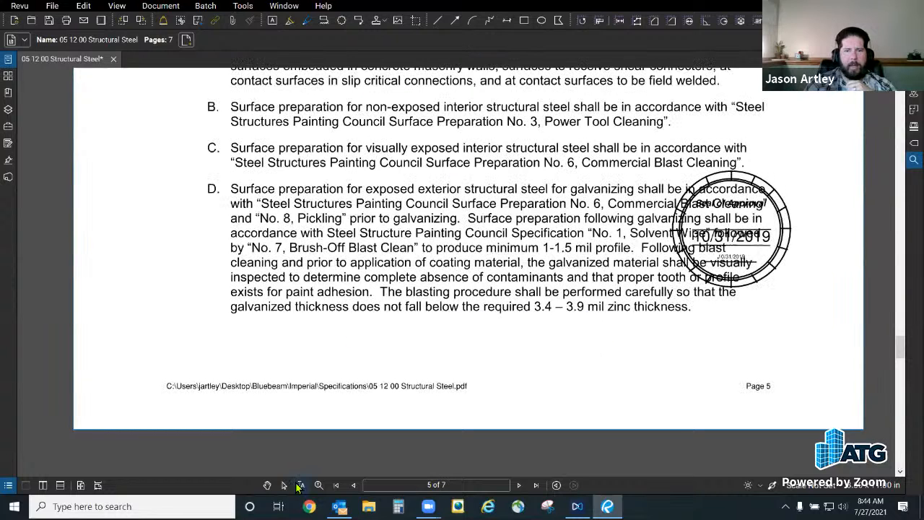
click(354, 485)
drag(404, 328, 580, 357)
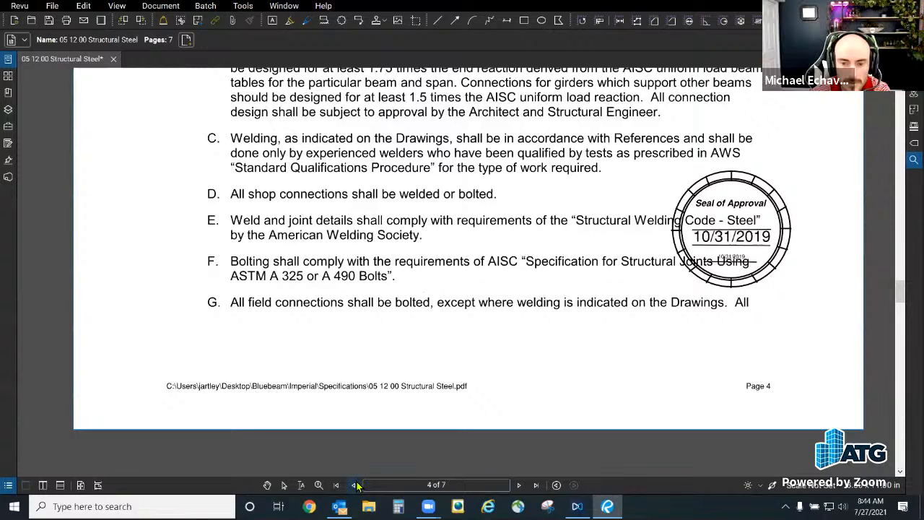
click(354, 485)
mouse_move(375, 314)
mouse_down()
mouse_move(581, 337)
mouse_move(573, 346)
mouse_move(583, 346)
mouse_up()
click(353, 485)
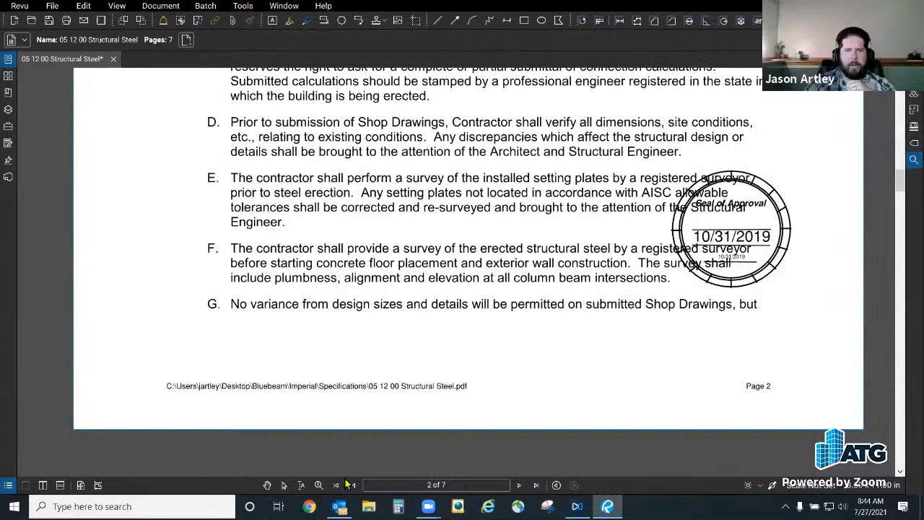
click(353, 485)
Step: Try to erase the STRUCTURAL STEEL FRAMING line at the bottom of page 1, and undo the erasures
drag(373, 314, 578, 347)
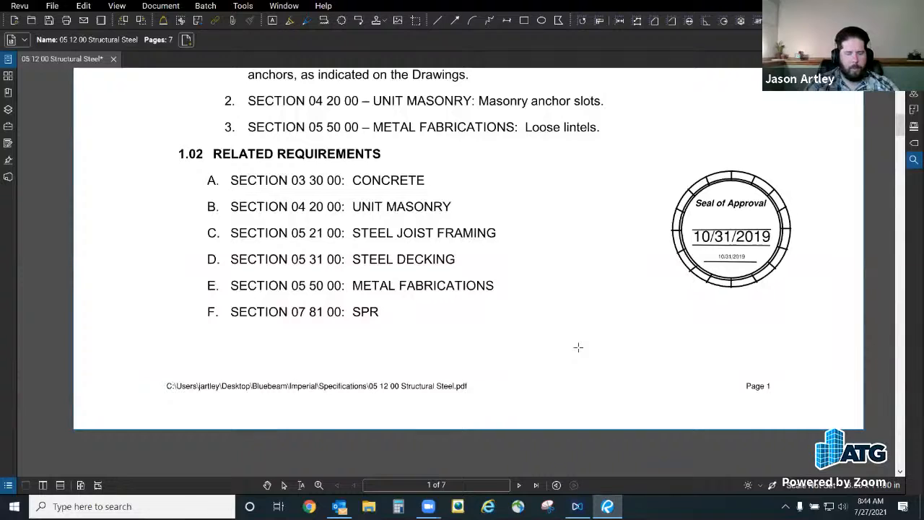
key(ctrl+z)
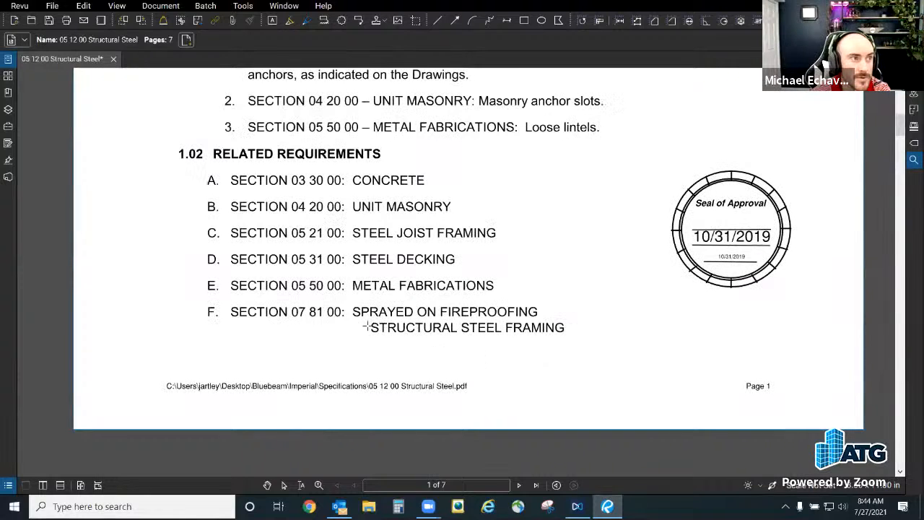
mouse_move(375, 313)
mouse_down()
mouse_move(447, 340)
mouse_move(489, 342)
mouse_up()
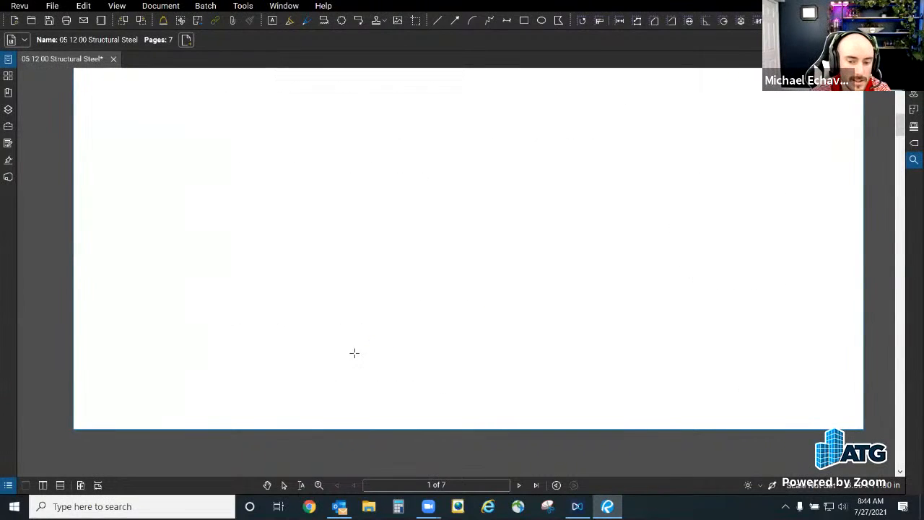
key(ctrl+z)
drag(352, 335, 574, 366)
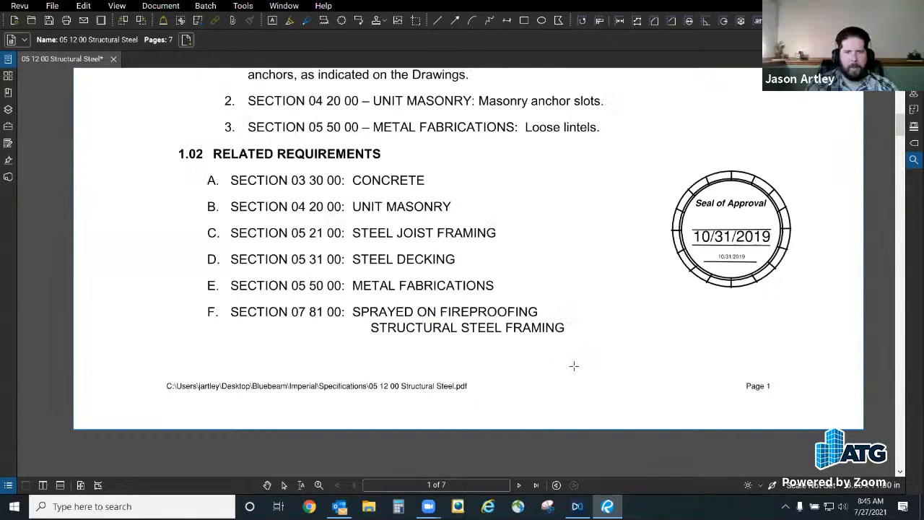
mouse_move(353, 312)
mouse_down()
mouse_move(610, 346)
mouse_move(587, 380)
mouse_move(544, 282)
mouse_move(619, 370)
mouse_move(687, 358)
mouse_move(575, 368)
mouse_up()
key(Escape)
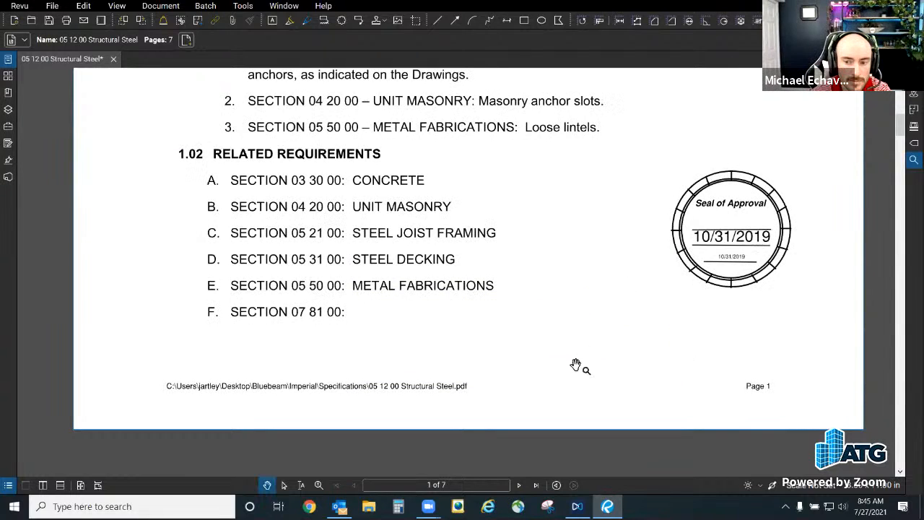
key(ctrl+z)
Step: Erase only the STRUCTURAL STEEL FRAMING line on page 1 with Erase Content, and page forward to page 3
click(83, 6)
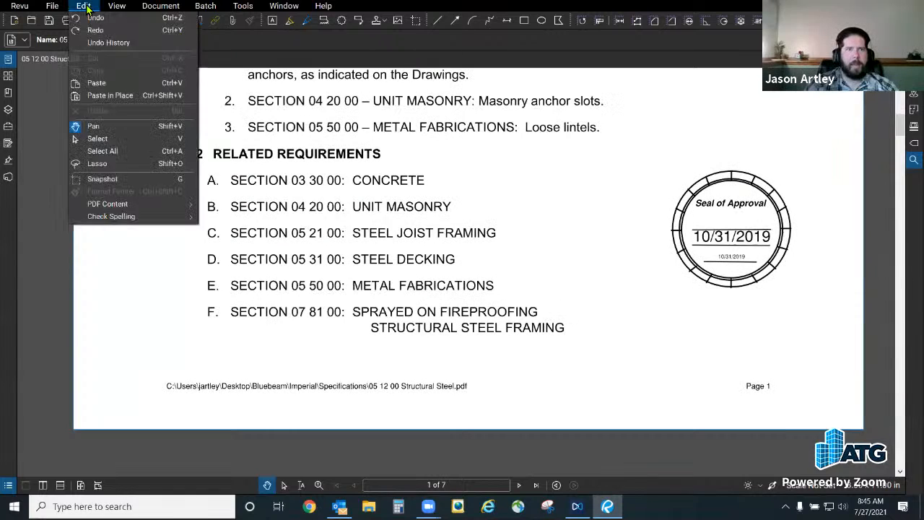
mouse_move(107, 11)
click(139, 284)
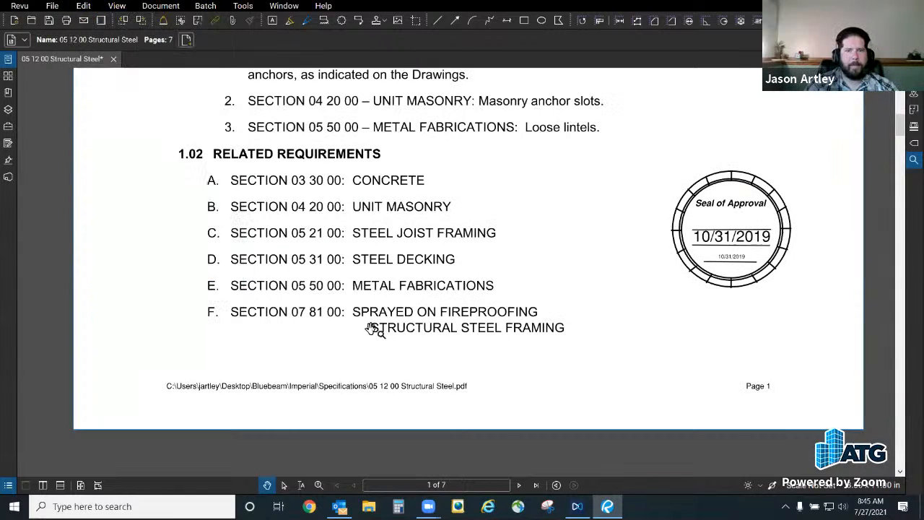
click(81, 5)
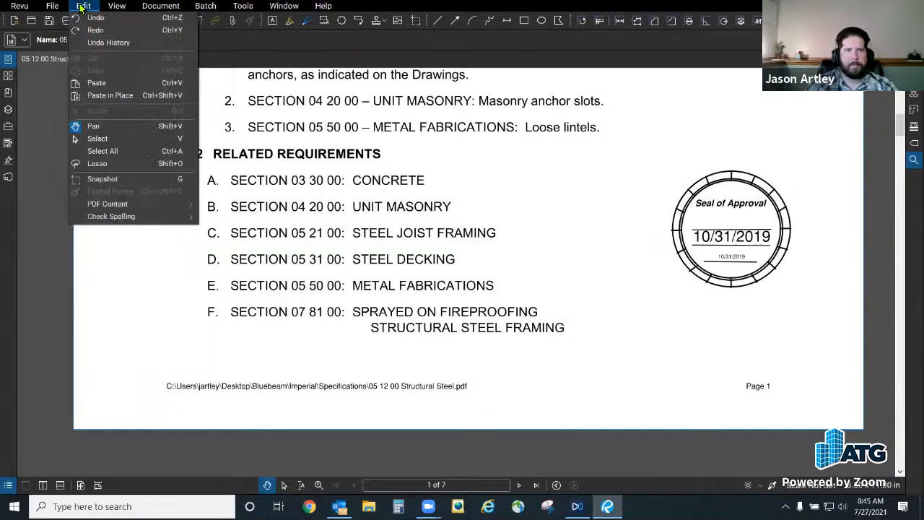
mouse_move(130, 206)
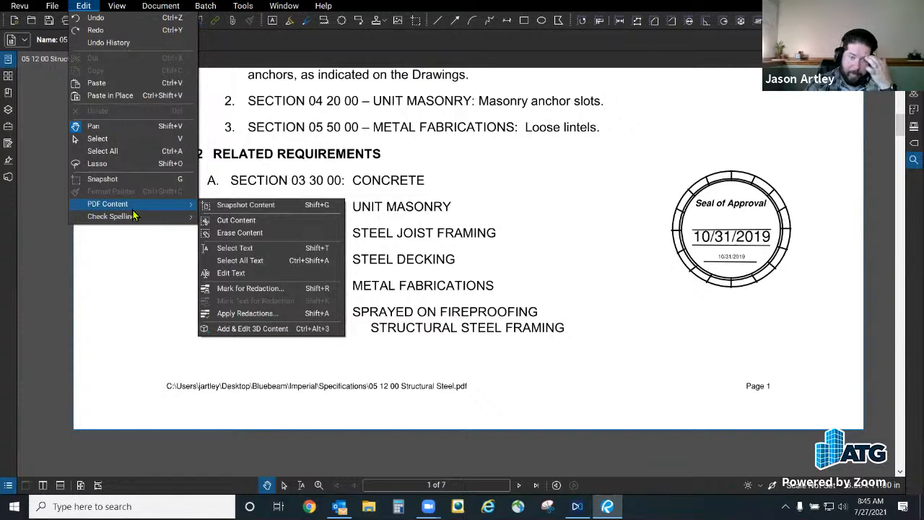
click(239, 233)
mouse_move(370, 322)
mouse_down()
mouse_move(550, 355)
mouse_move(574, 346)
mouse_up()
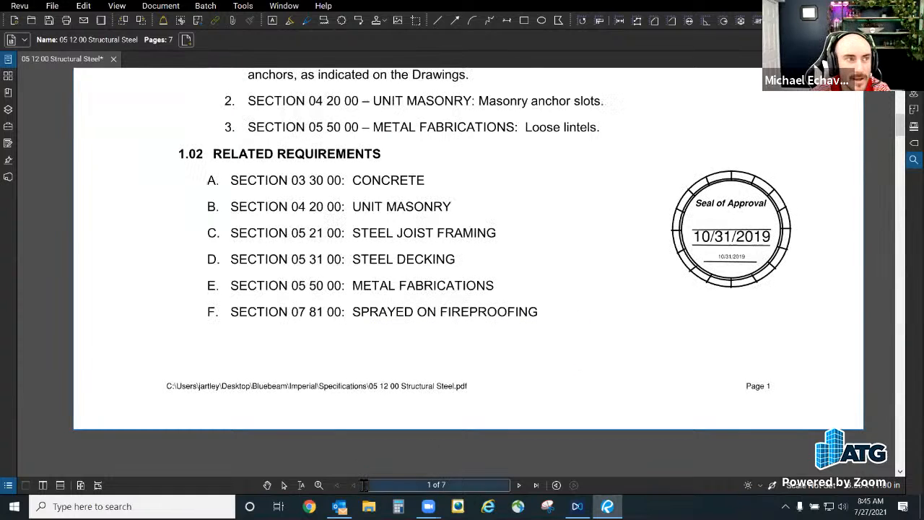
click(519, 485)
click(519, 485)
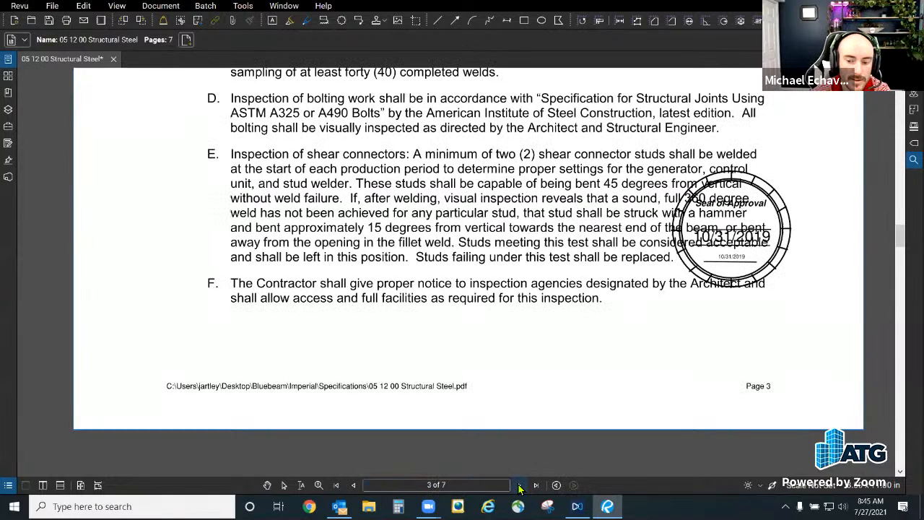
Step: Return to page 1 to check its header and cleaned-up footer, and save the PDF
click(353, 485)
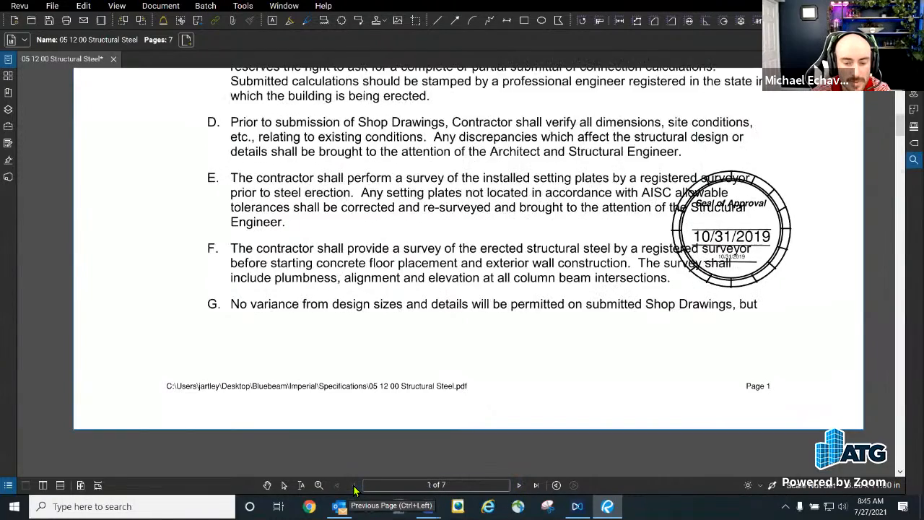
click(352, 485)
scroll(430, 410, up, 1)
scroll(431, 403, down, 4)
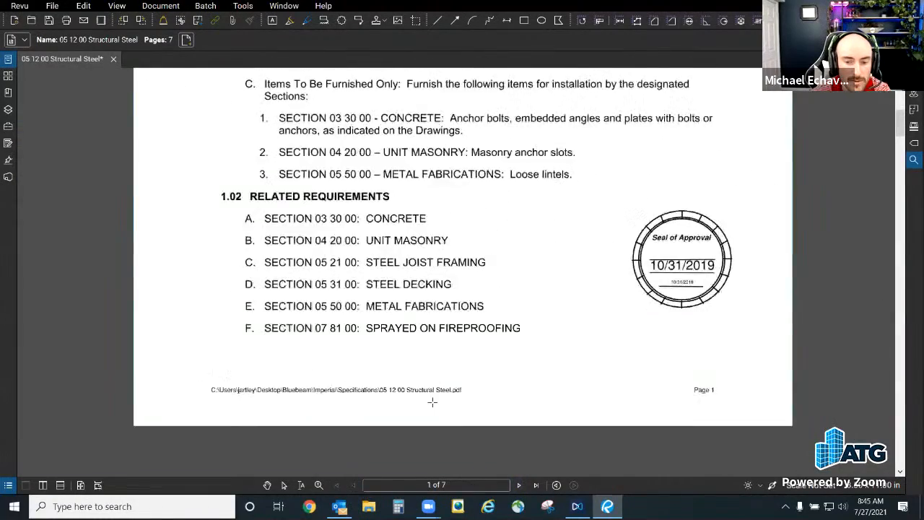
scroll(432, 250, up, 3)
scroll(456, 238, down, 2)
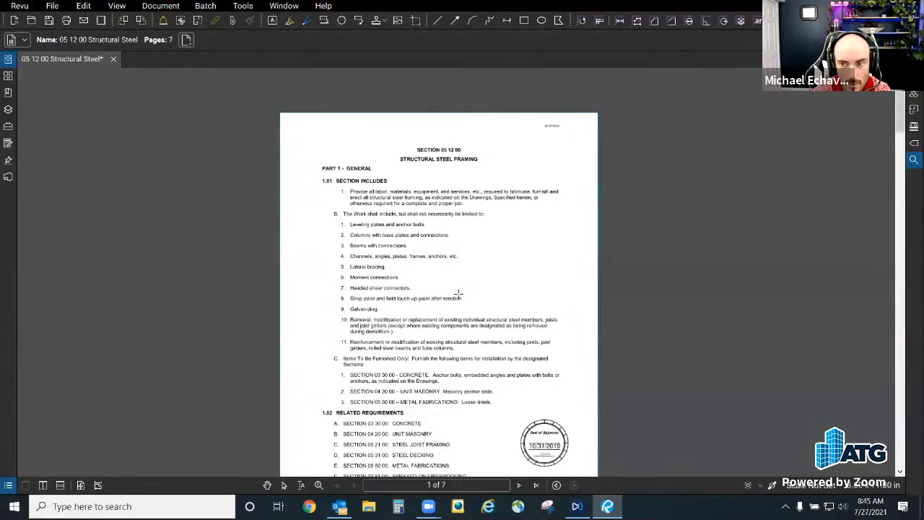
scroll(459, 294, up, 1)
scroll(458, 292, up, 1)
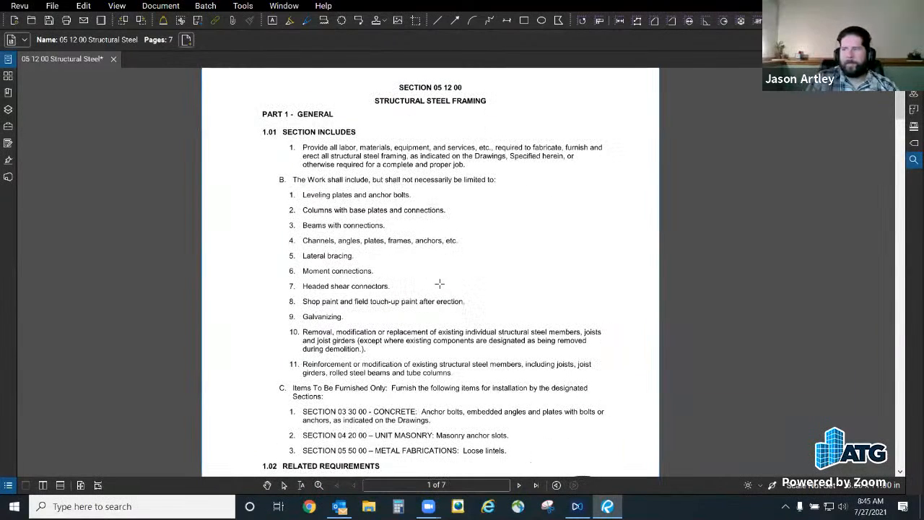
scroll(342, 289, down, 1)
scroll(400, 350, down, 1)
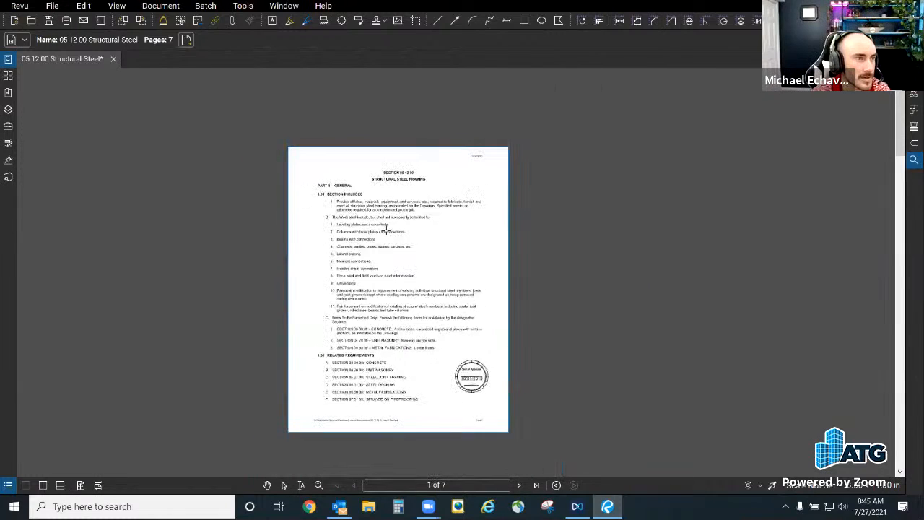
scroll(425, 327, up, 1)
scroll(425, 325, down, 1)
scroll(427, 421, up, 2)
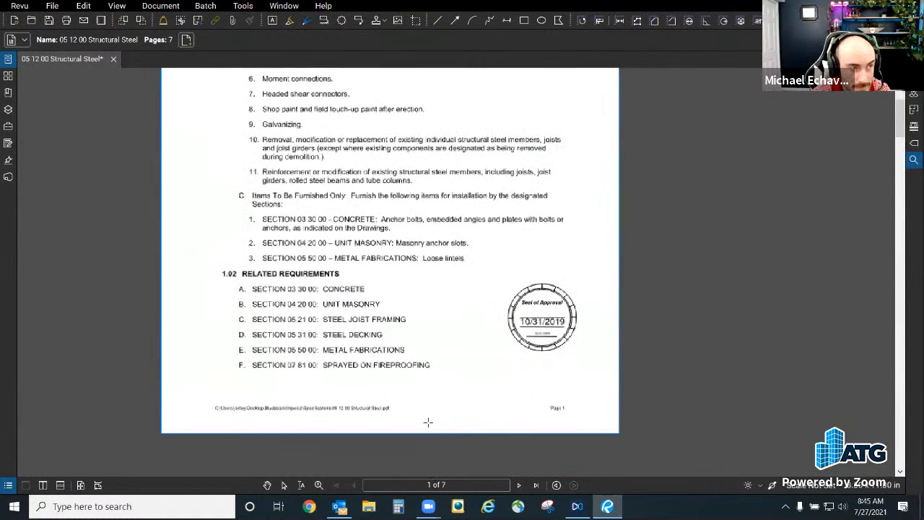
click(49, 20)
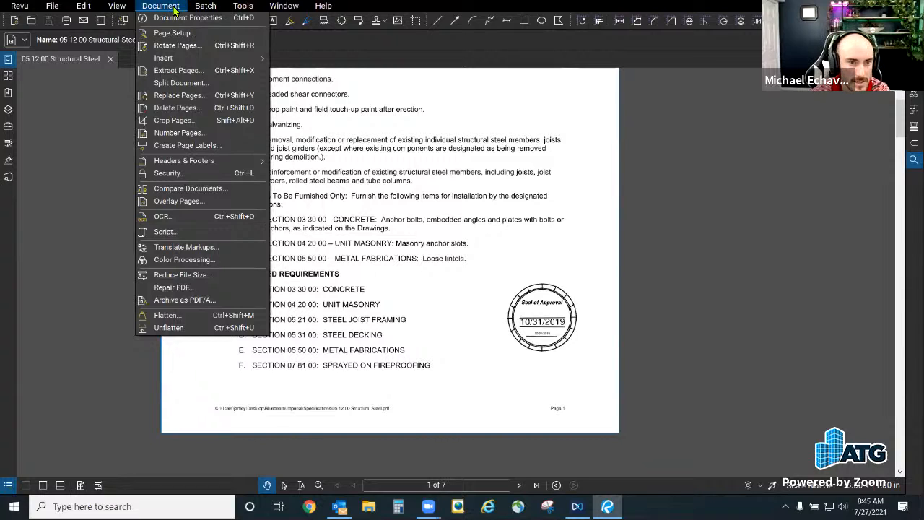
Step: Open the Add Headers & Footers settings for all pages and examine which file data items can replace the left footer's path field
mouse_move(208, 164)
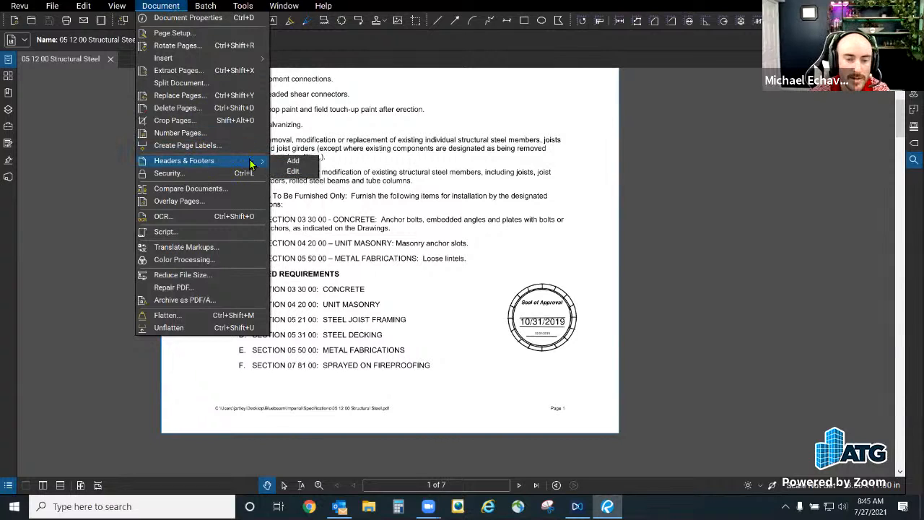
click(291, 161)
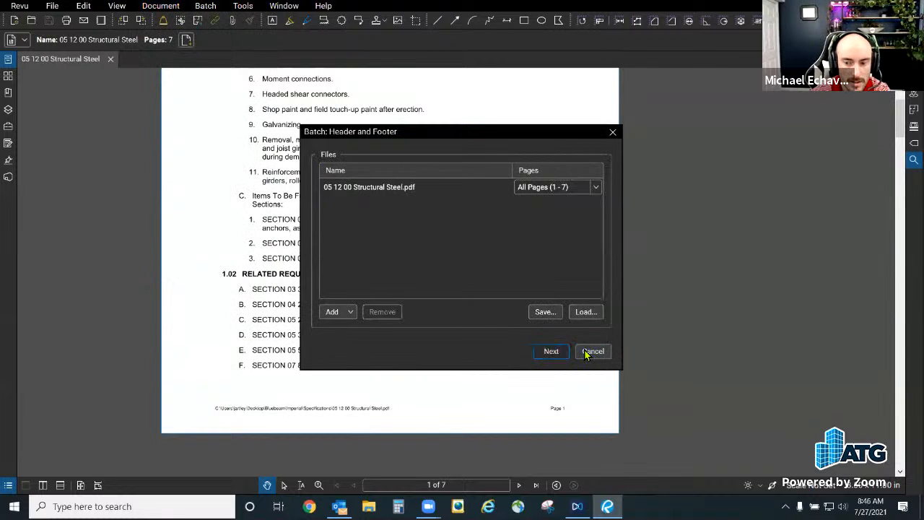
key(Return)
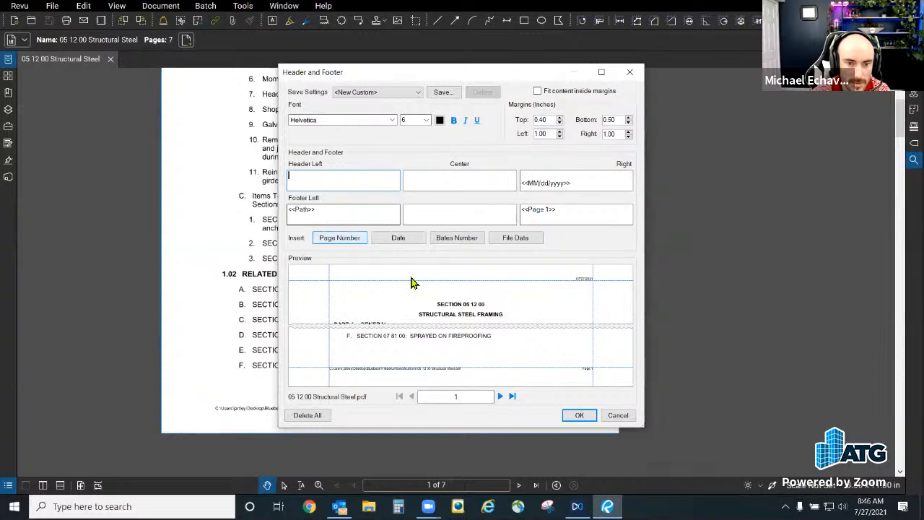
double_click(322, 210)
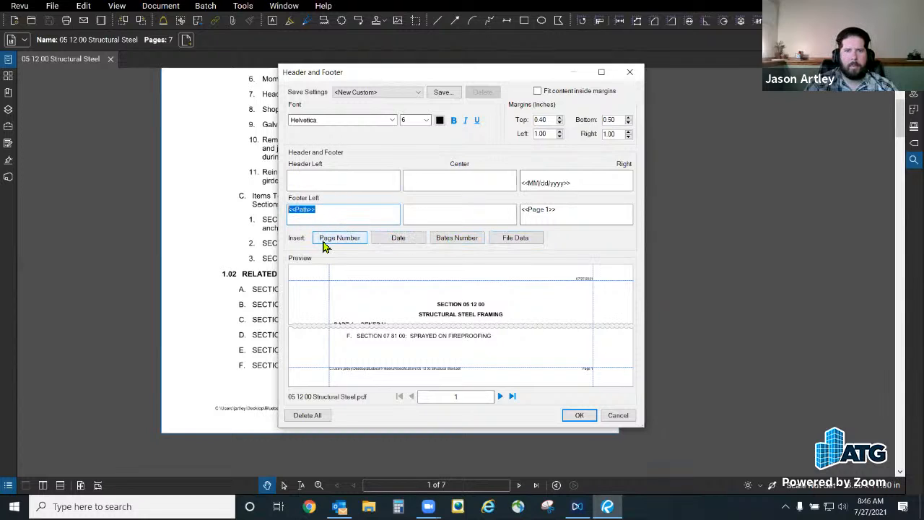
click(508, 238)
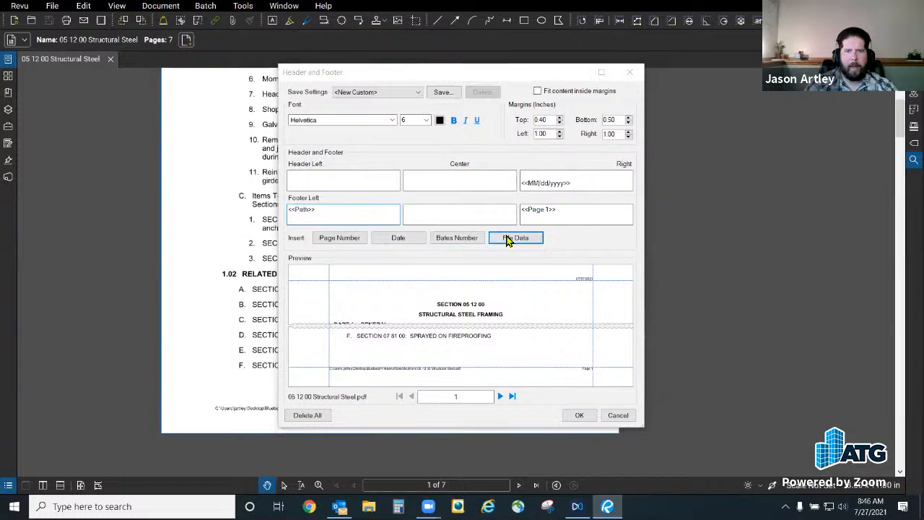
click(473, 238)
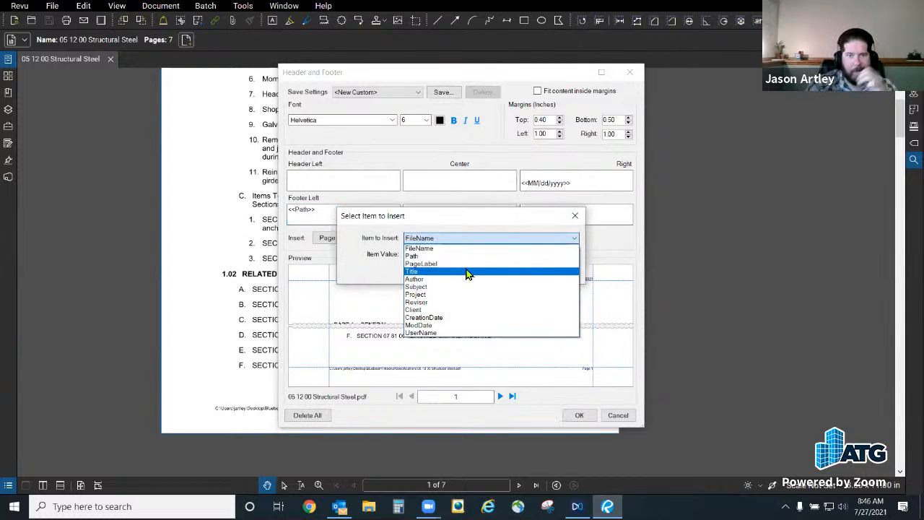
click(457, 264)
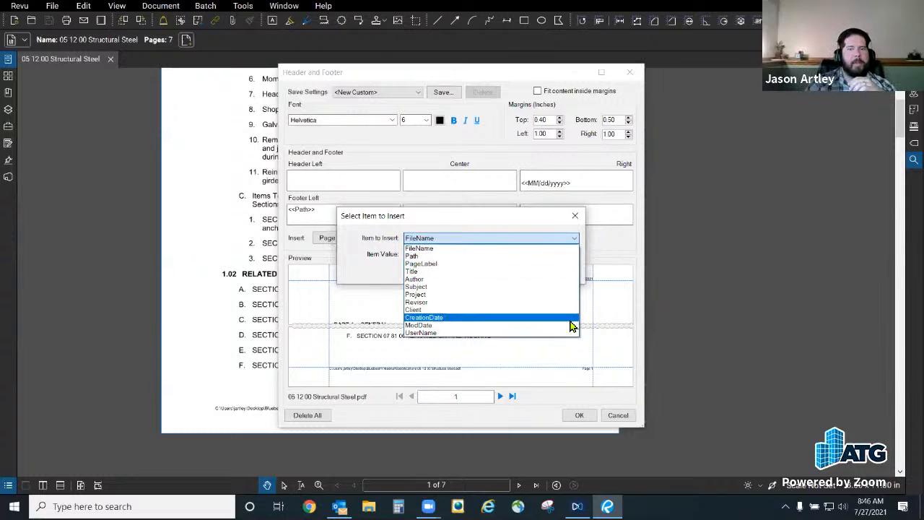
click(476, 216)
click(565, 276)
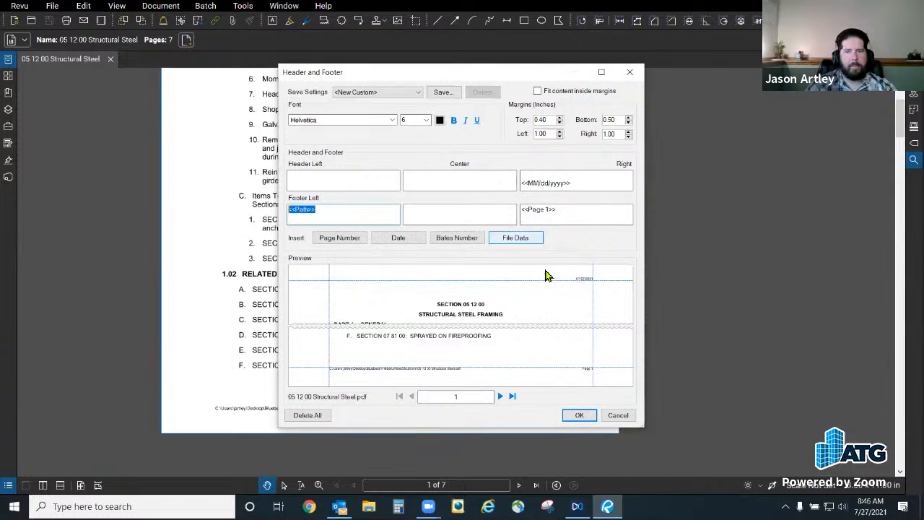
Step: Replace the path field in the left footer with the PageLabel file data item
click(536, 242)
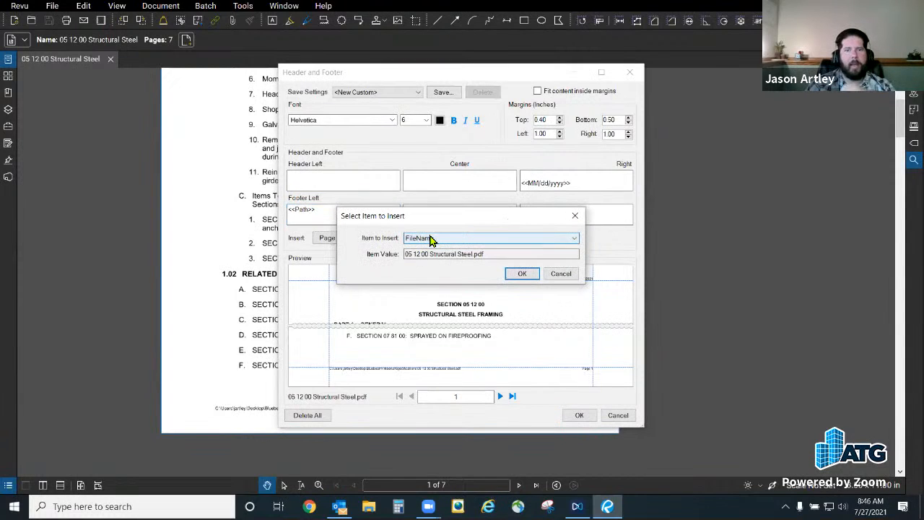
click(447, 240)
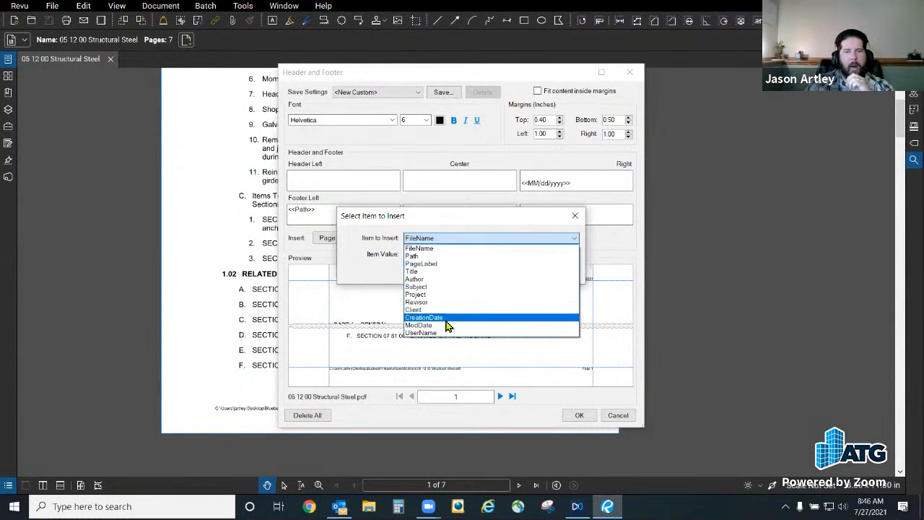
click(456, 264)
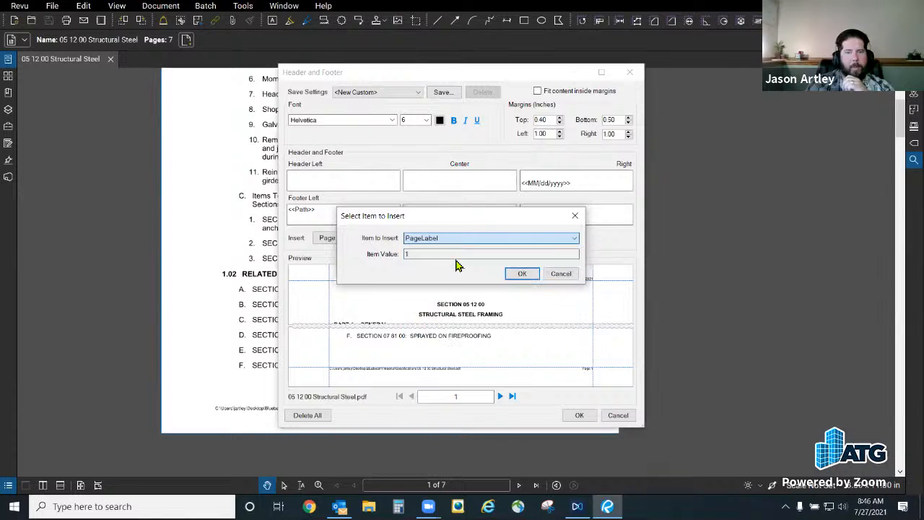
click(527, 274)
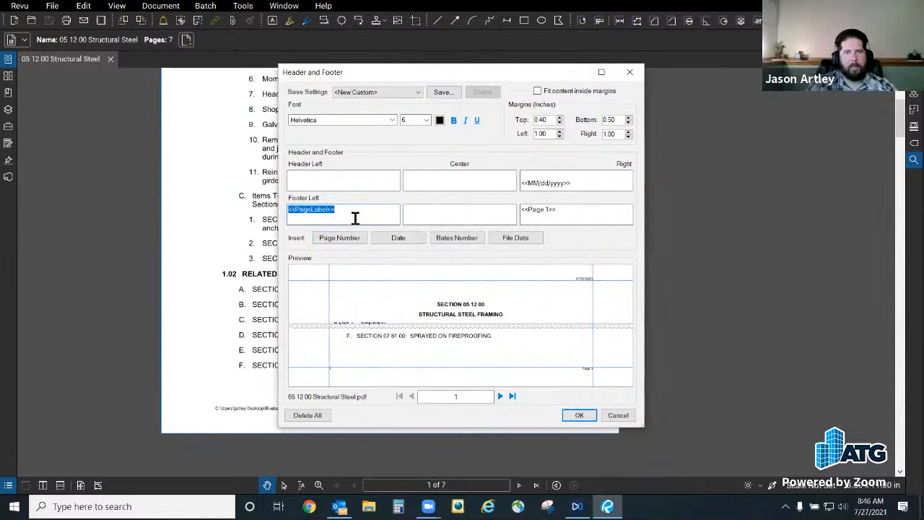
Step: Review the insertable file data items again, discard the header and footer changes, and inspect the file path in page 1's footer
click(513, 239)
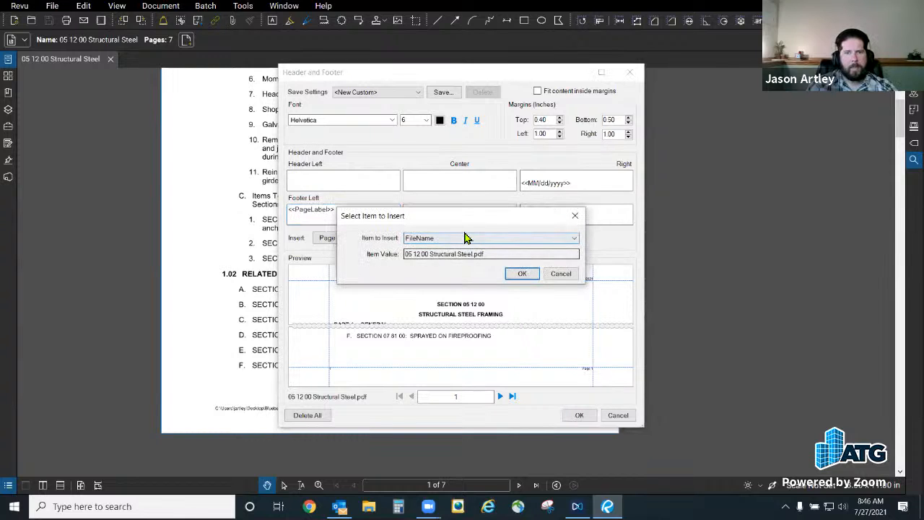
click(466, 237)
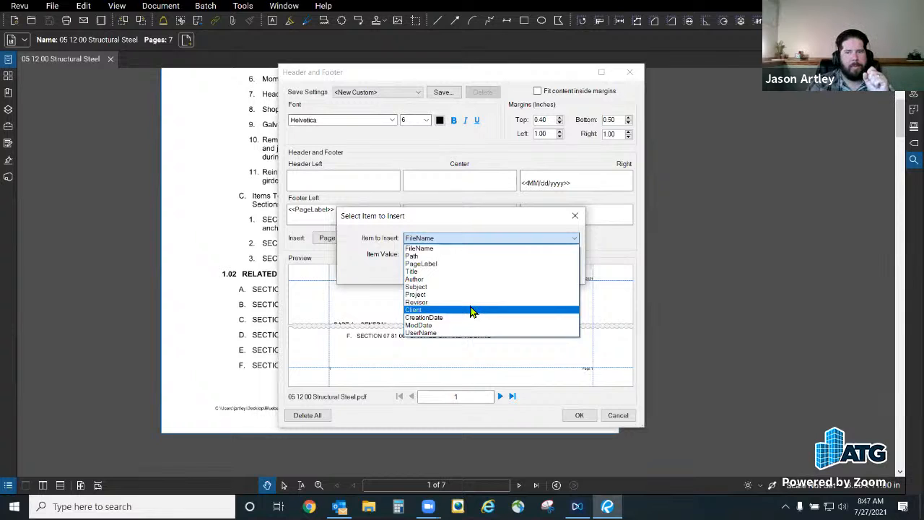
click(446, 215)
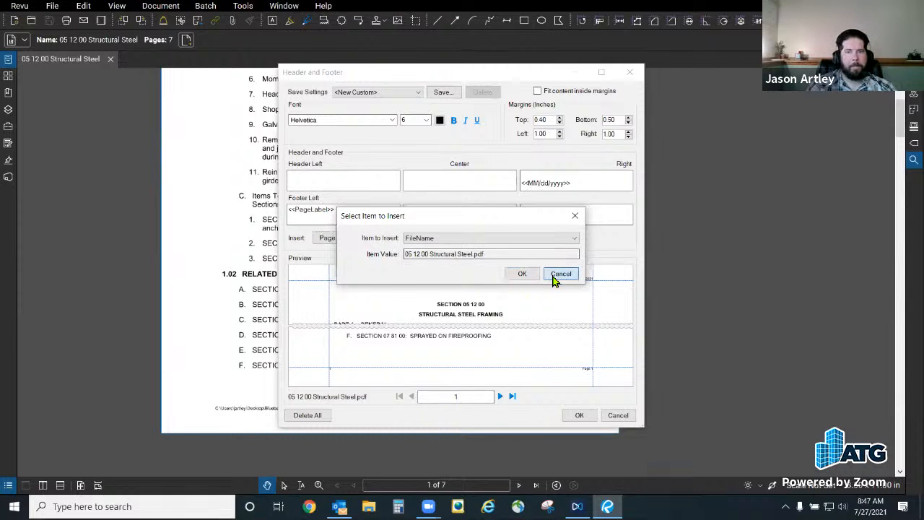
click(560, 274)
click(615, 415)
scroll(215, 424, up, 5)
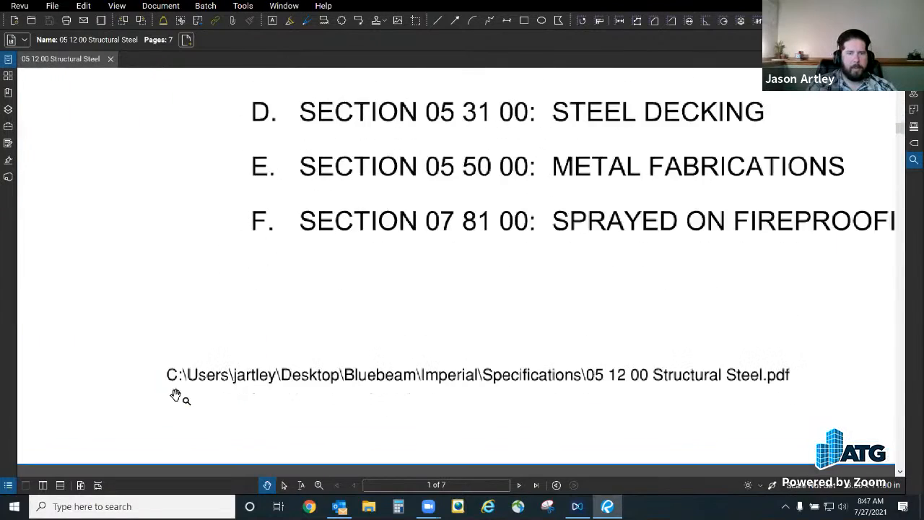
scroll(209, 382, down, 5)
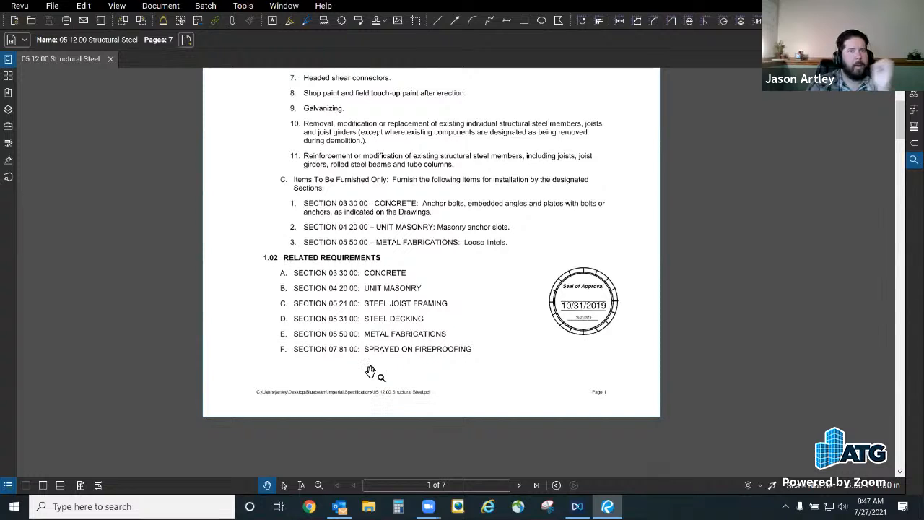
Step: Open the existing header and footer for editing on all pages, review the settings, and cancel without applying anything
click(163, 6)
mouse_move(260, 162)
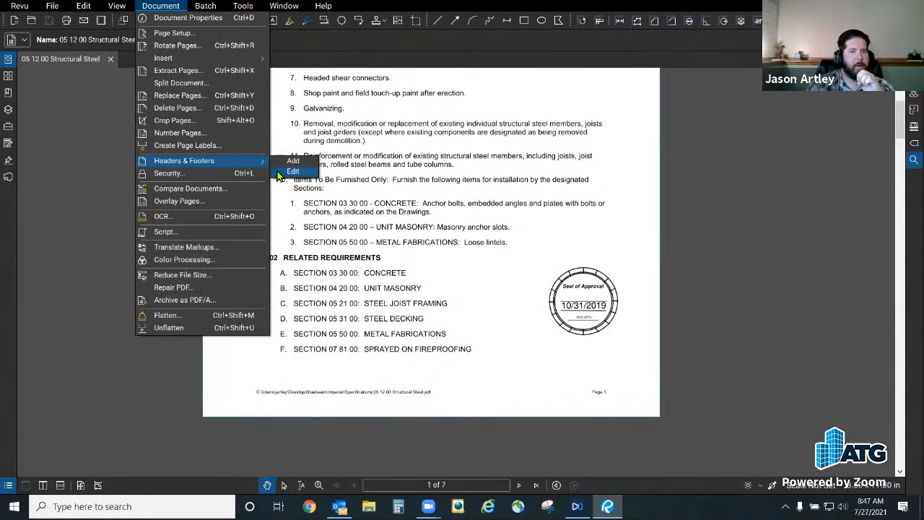
click(295, 171)
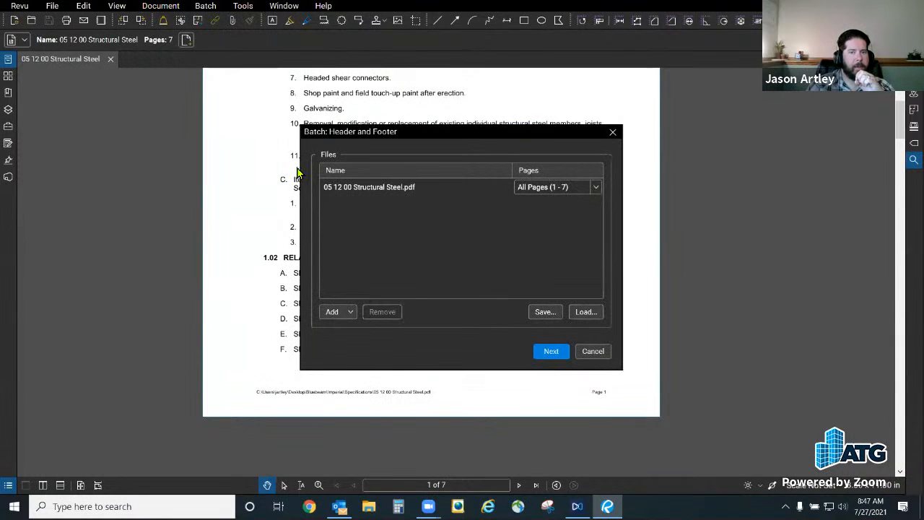
click(551, 352)
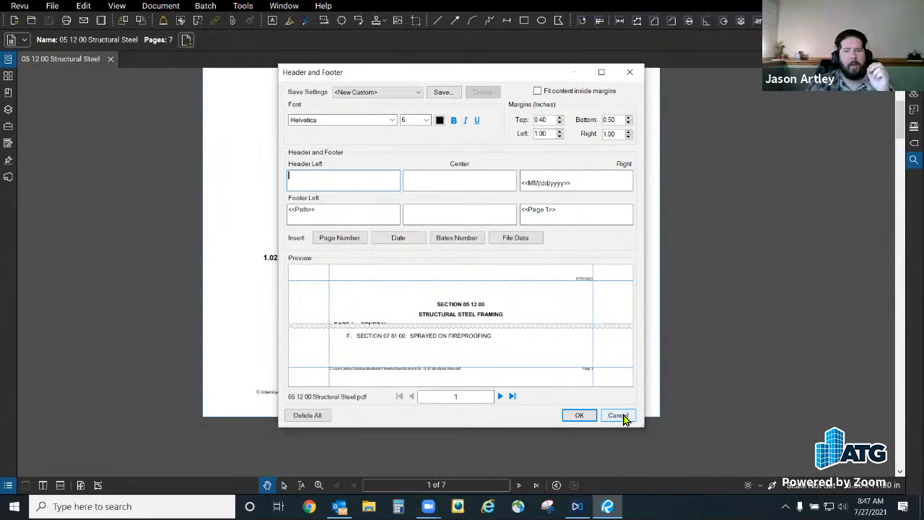
click(617, 415)
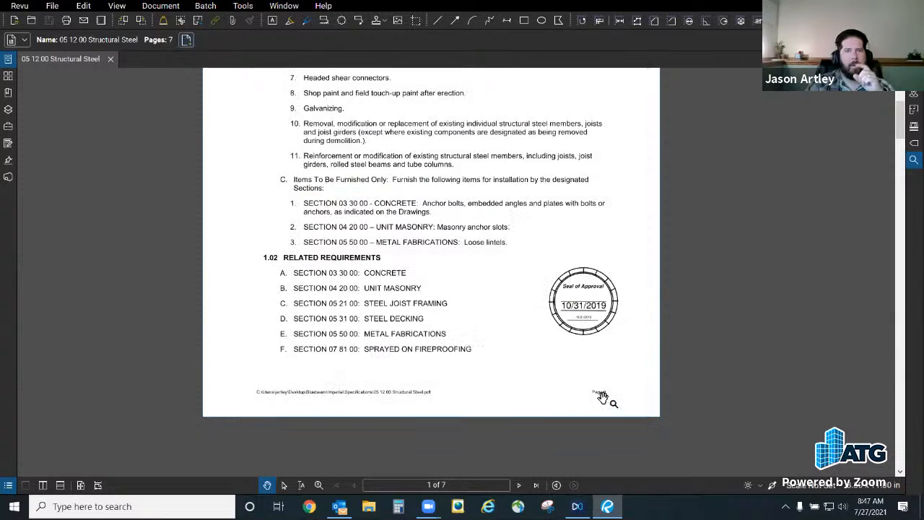
click(162, 6)
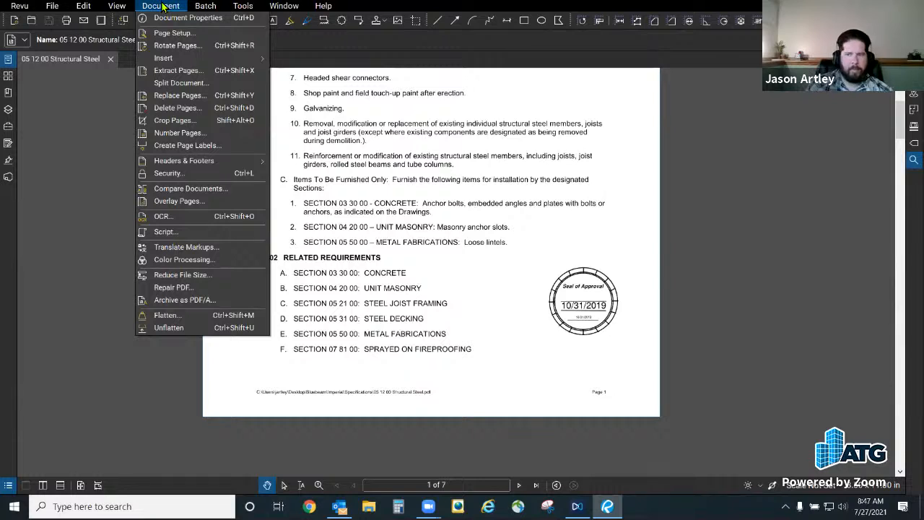
click(223, 6)
click(243, 5)
mouse_move(269, 33)
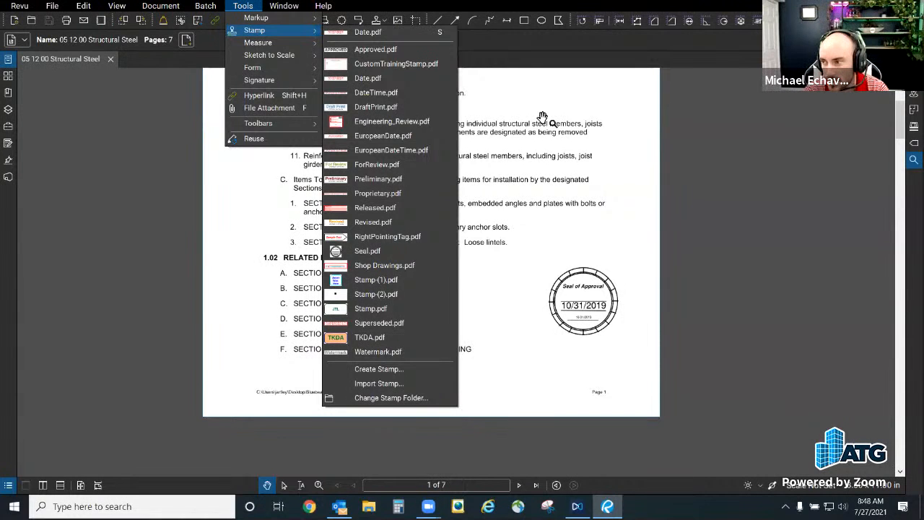
click(294, 11)
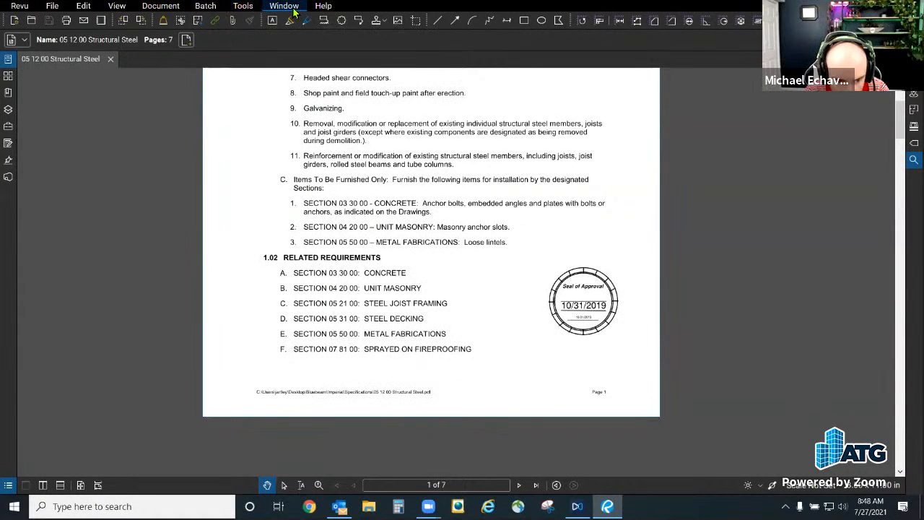
click(288, 7)
mouse_move(324, 6)
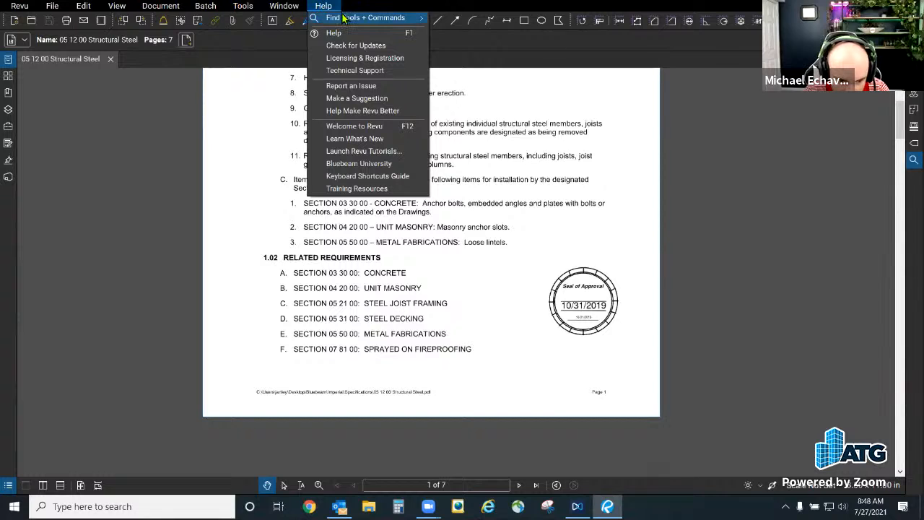
mouse_move(343, 18)
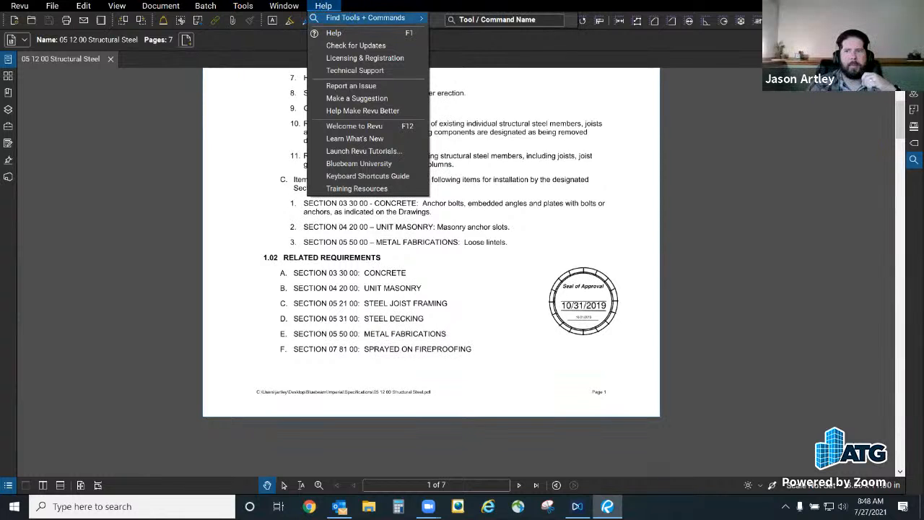
Step: Search the current document for "*users*", and repeat the search with the plain term "users"
click(913, 159)
click(798, 79)
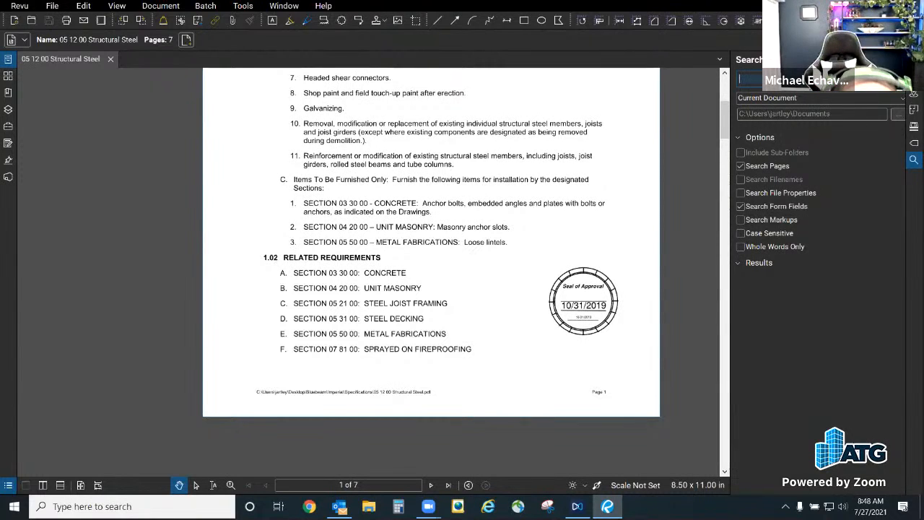
text(users)
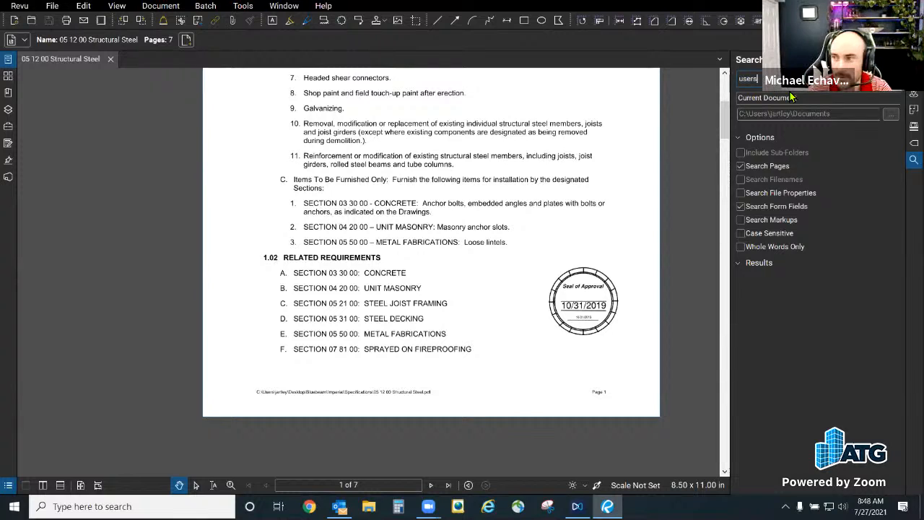
text(*)
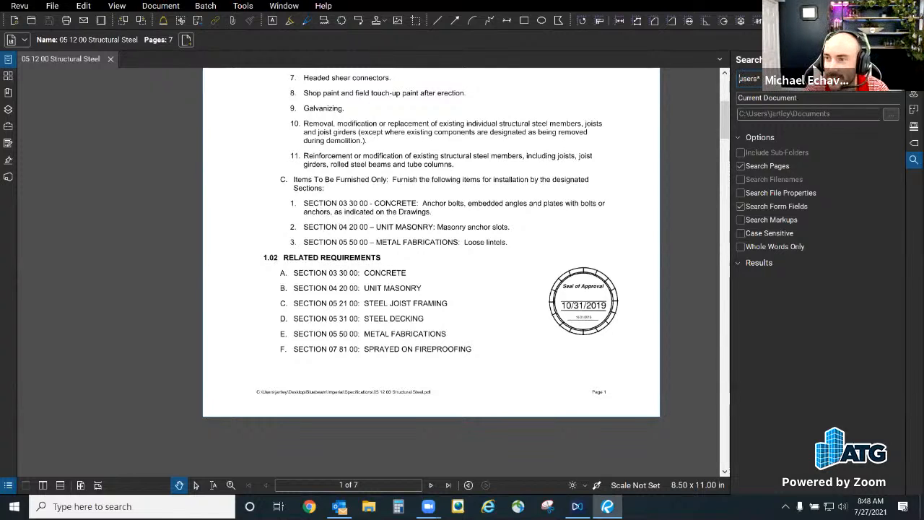
key(Home)
text(*)
key(Return)
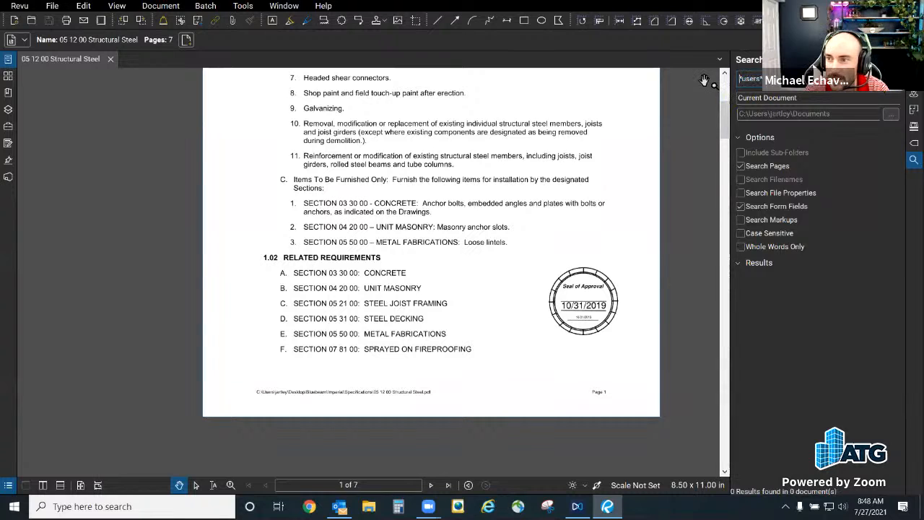
key(BackSpace)
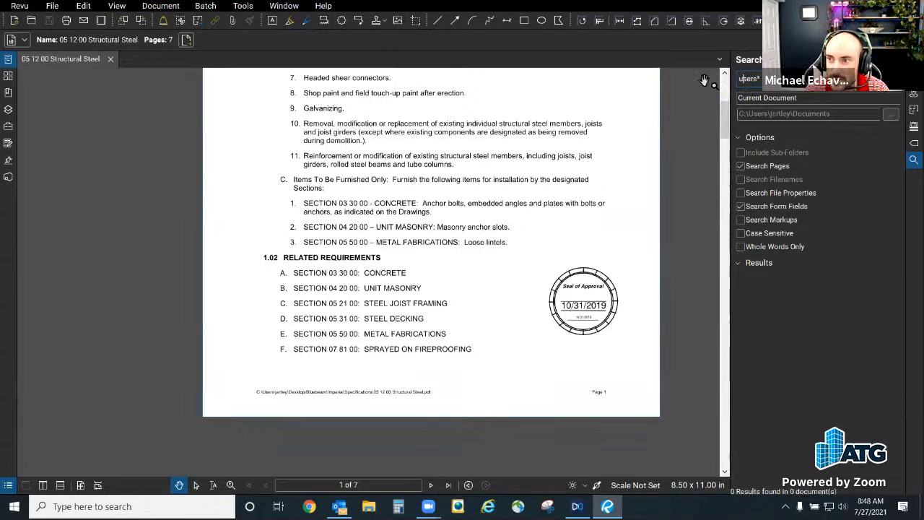
key(BackSpace)
key(Return)
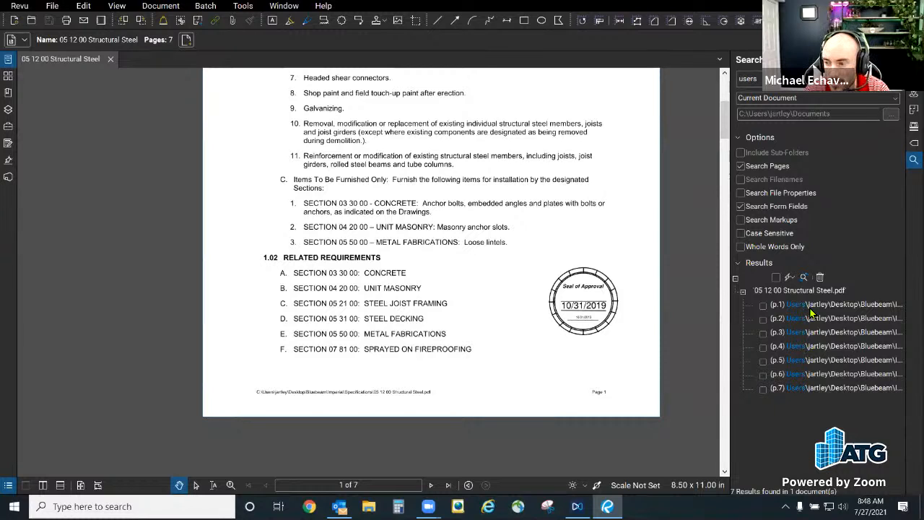
Step: Check all the "users" search results, highlight them in the document, and inspect the highlight in page 1's footer
click(775, 278)
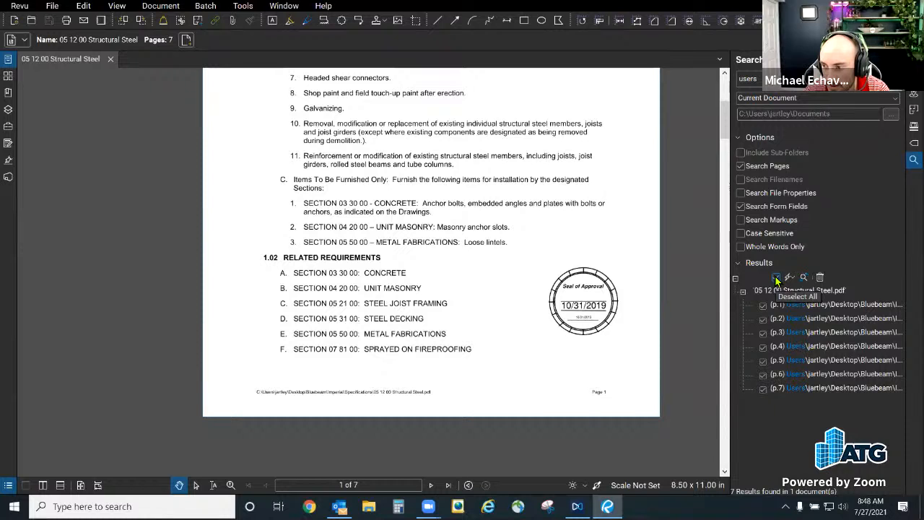
click(791, 278)
mouse_move(821, 319)
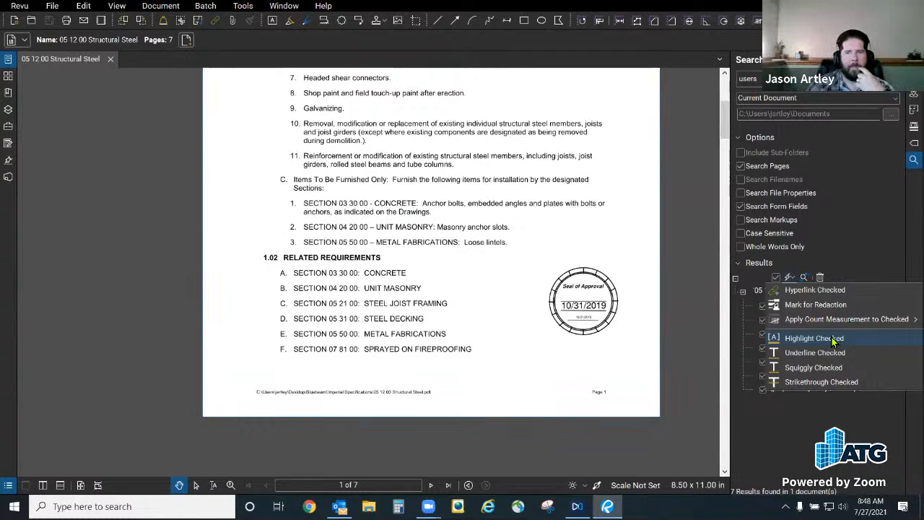
click(832, 337)
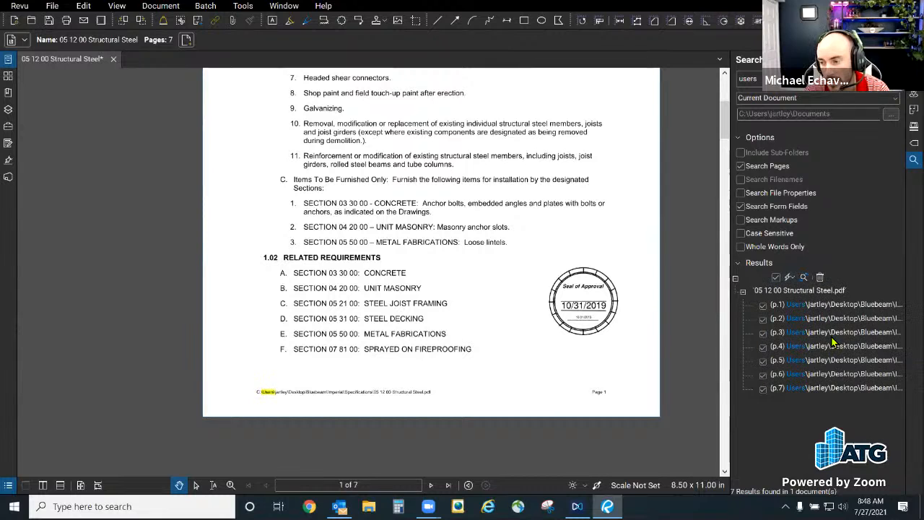
scroll(257, 408, up, 3)
scroll(252, 406, up, 2)
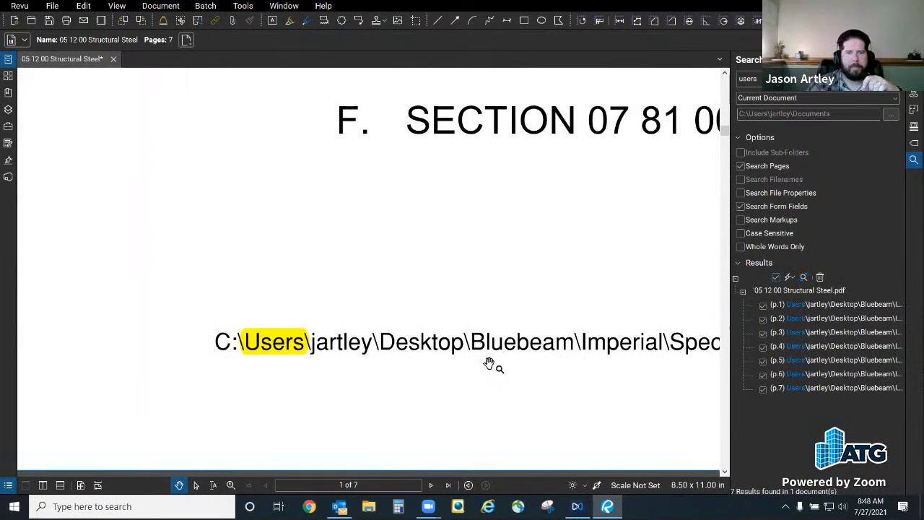
Step: Review the actions available for the checked search results without applying another one, and uncheck all the results
click(789, 278)
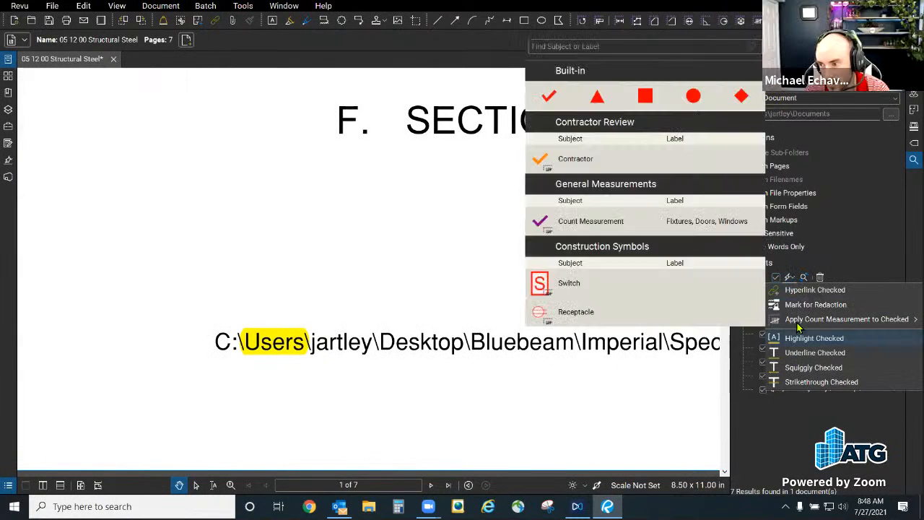
click(840, 258)
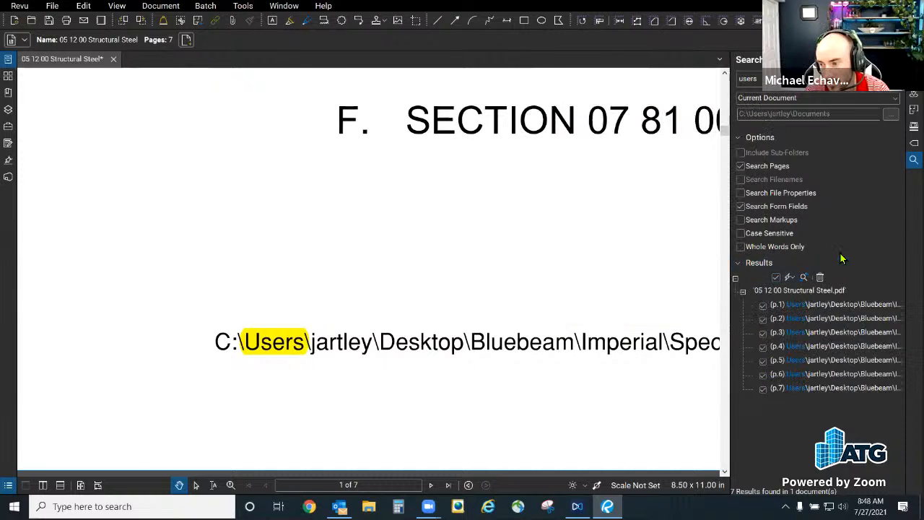
click(789, 278)
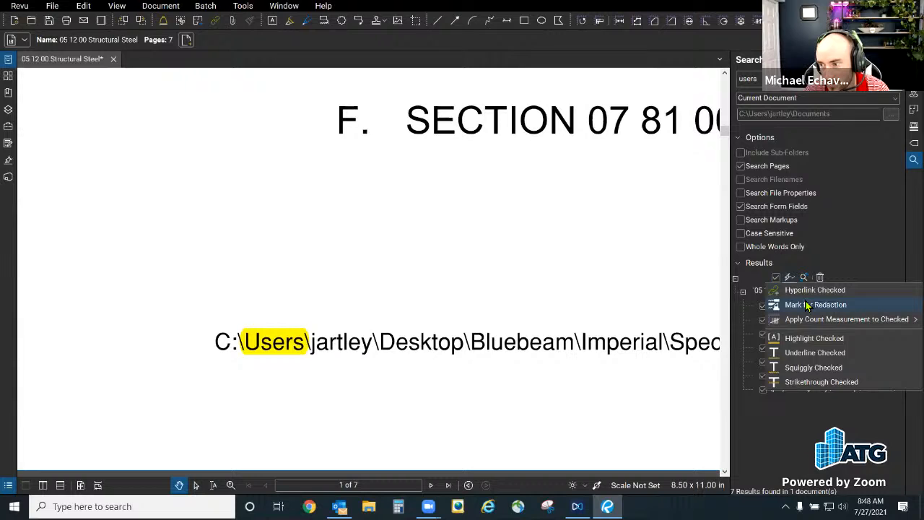
click(804, 280)
click(789, 278)
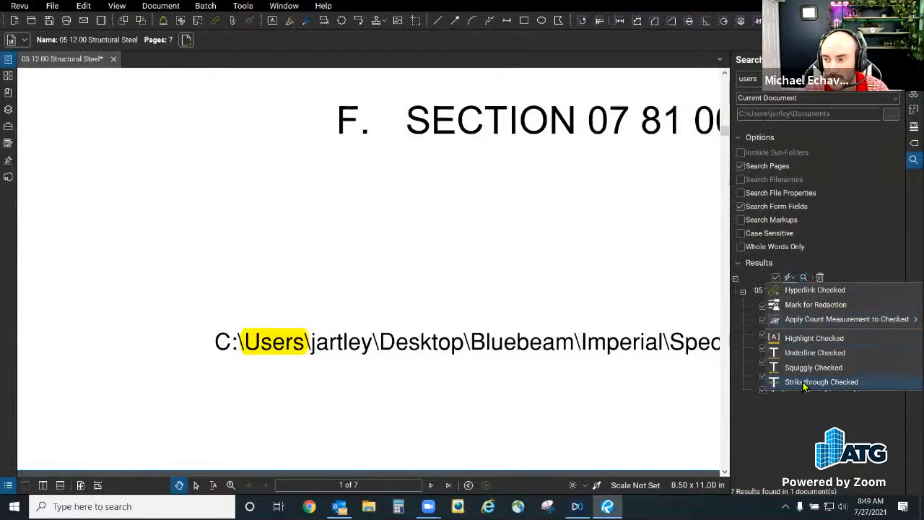
click(787, 402)
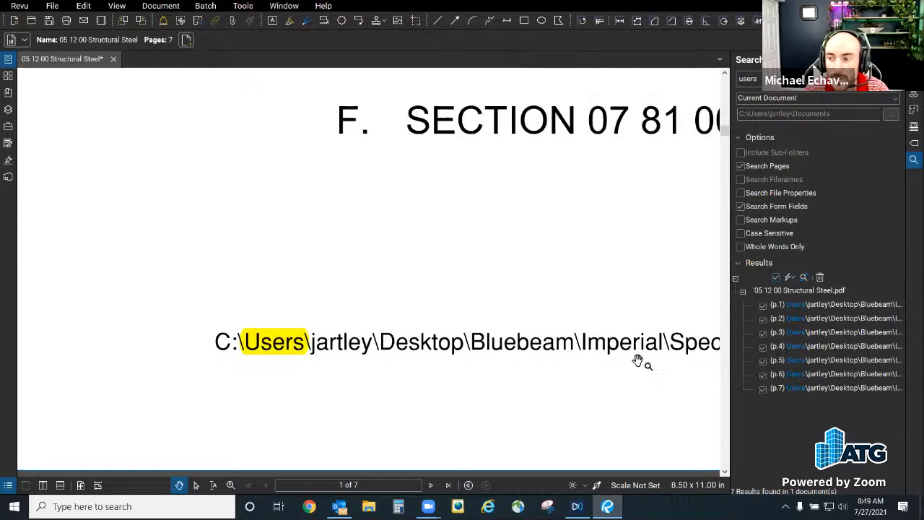
scroll(610, 364, down, 4)
scroll(673, 361, up, 2)
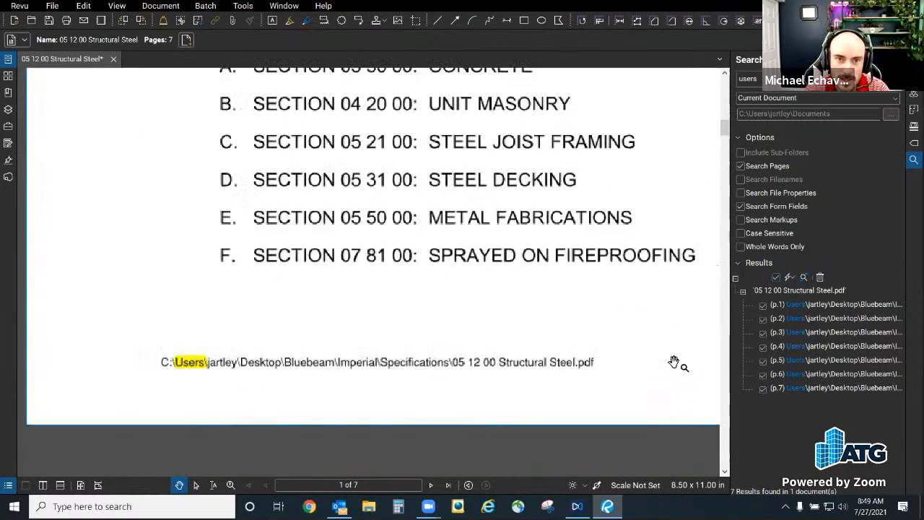
click(775, 277)
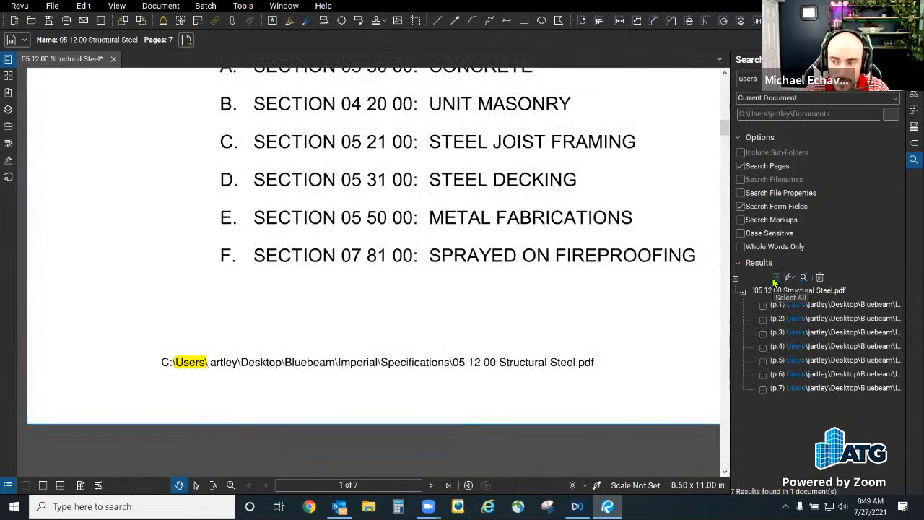
Step: Draw a rectangle around the whole file path in page 1's footer
scroll(256, 323, down, 1)
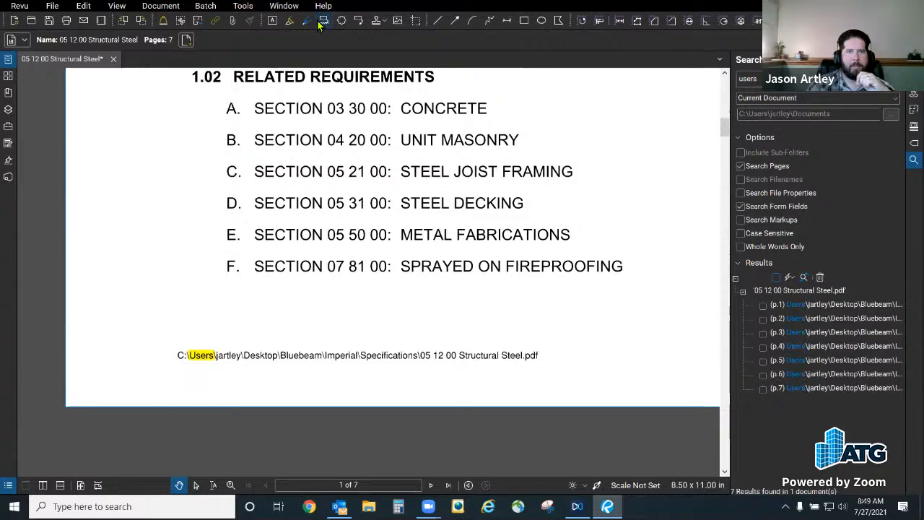
click(524, 21)
drag(167, 340, 554, 366)
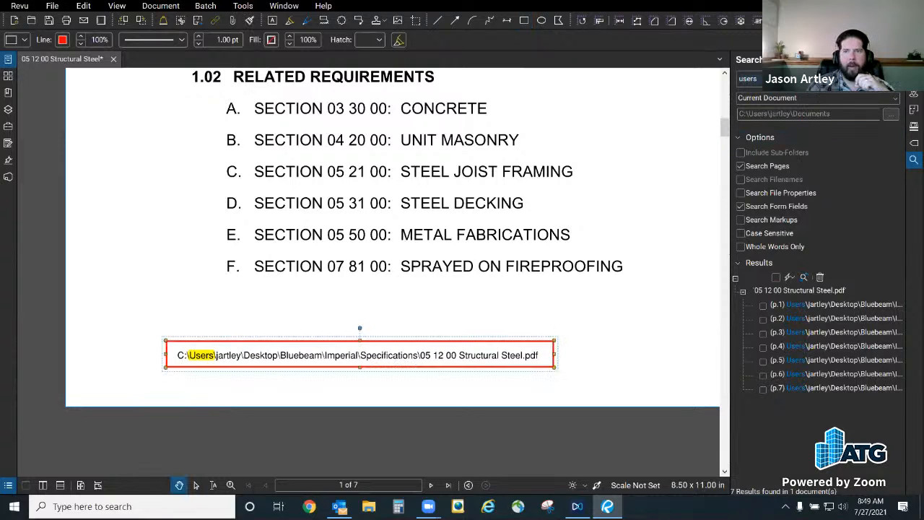
Step: Set both the fill color and the line color of the footer rectangle to white
click(913, 61)
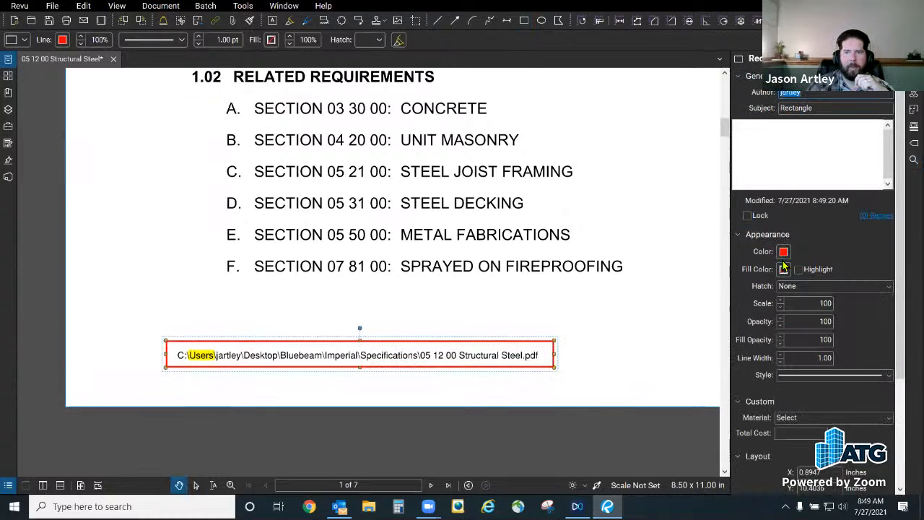
click(783, 268)
click(845, 348)
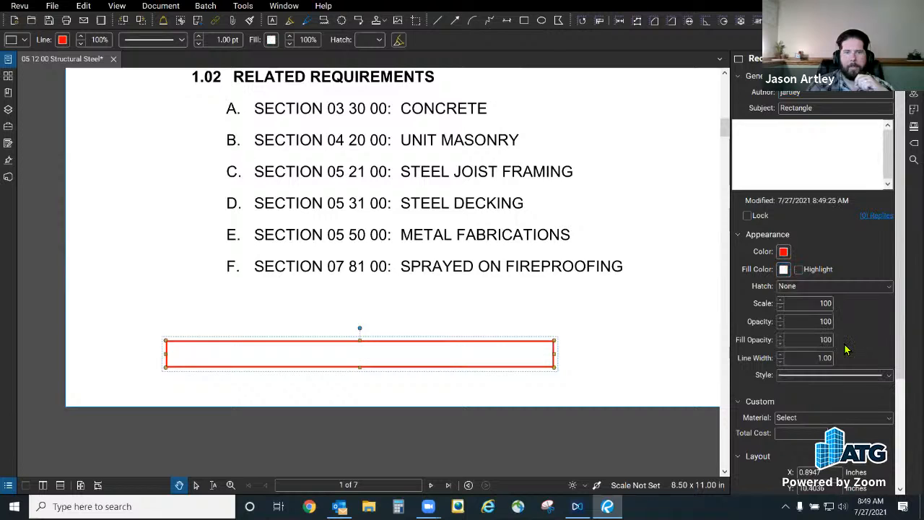
click(782, 252)
click(847, 328)
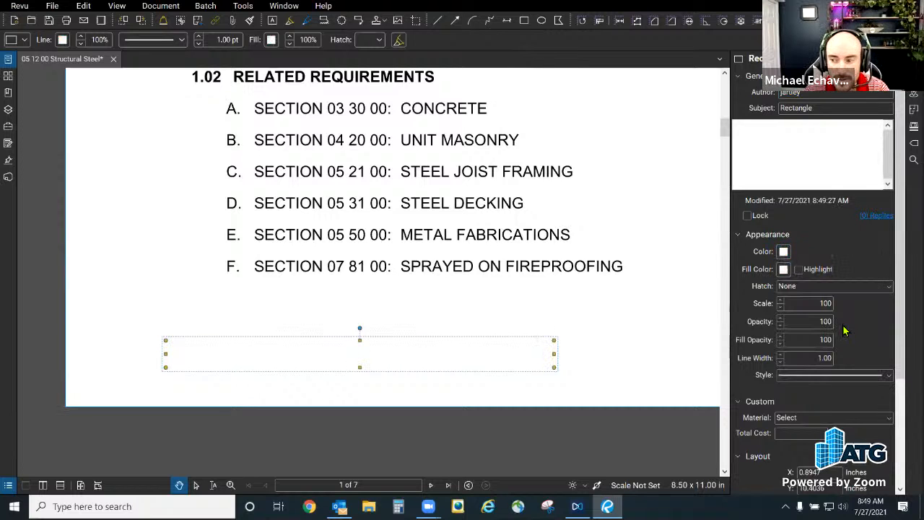
click(645, 326)
Step: Apply the white footer rectangle to all pages (1 - 7)
click(361, 354)
right_click(468, 363)
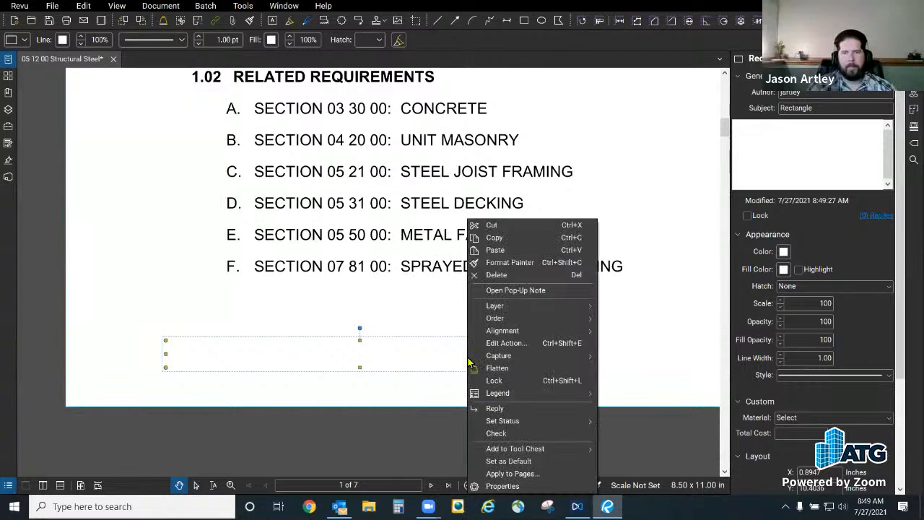
click(547, 473)
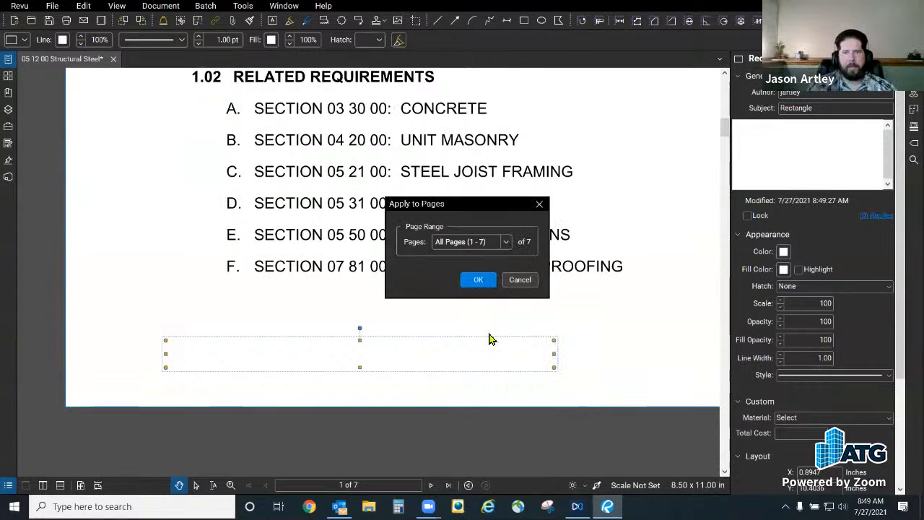
click(480, 280)
Step: Page through the document up to page 7 and back to page 1, checking whether each footer path is covered
click(431, 485)
click(432, 485)
click(432, 485)
click(431, 485)
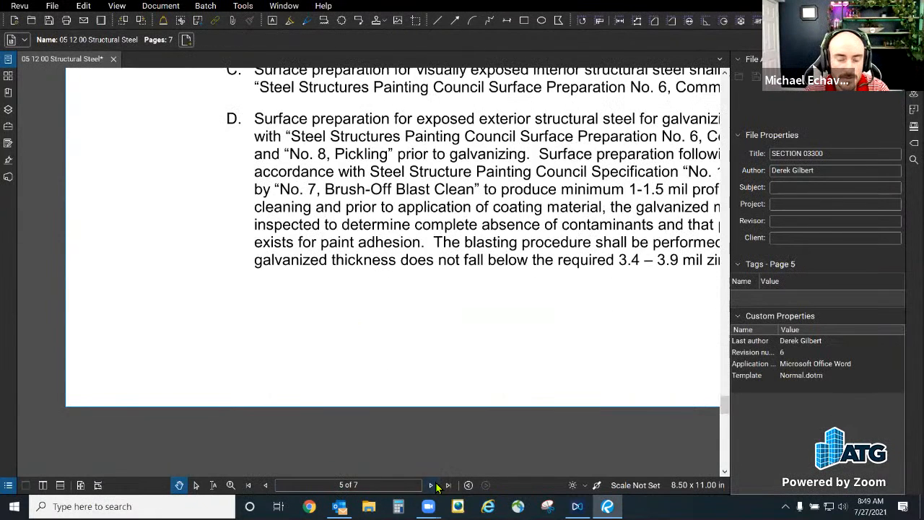
click(431, 485)
click(432, 485)
click(265, 485)
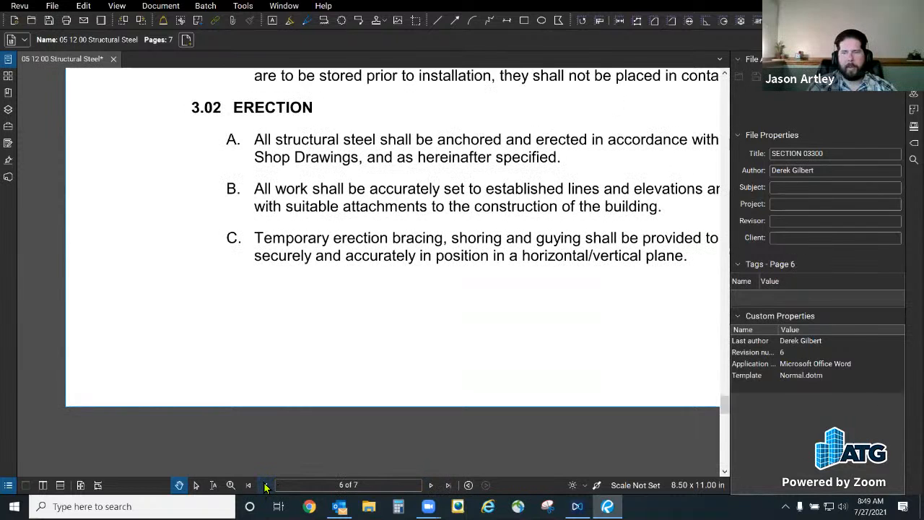
click(266, 485)
click(266, 485)
click(265, 485)
click(265, 485)
click(265, 485)
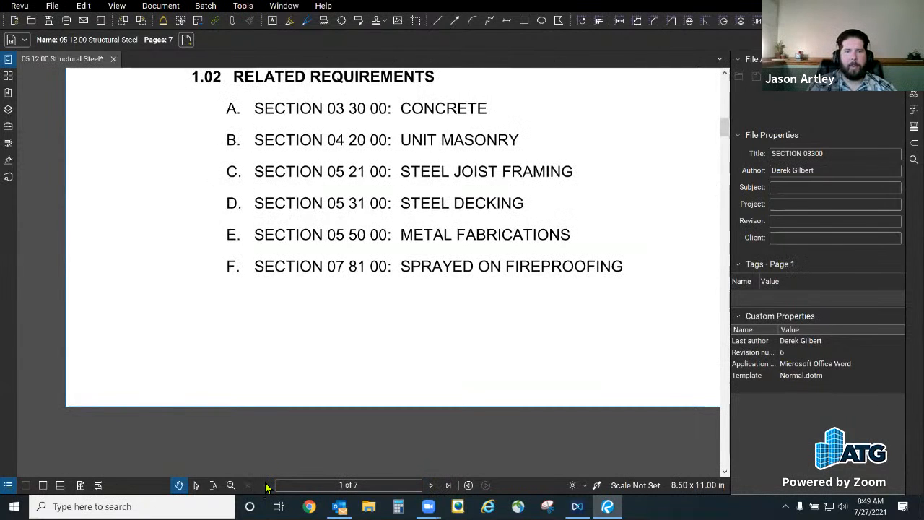
Step: Review the page range options for applying page 1's footer rectangle to pages, and cancel without applying it again
click(296, 352)
right_click(299, 353)
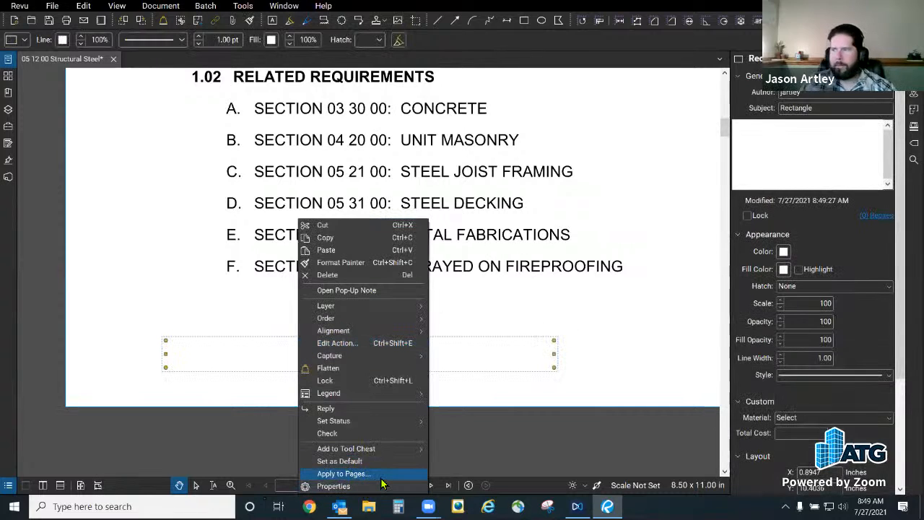
click(344, 473)
click(504, 244)
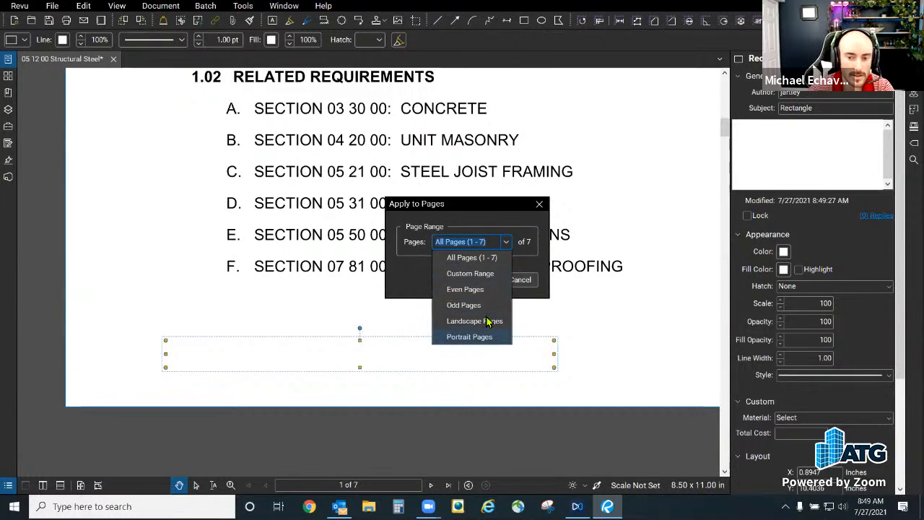
click(476, 206)
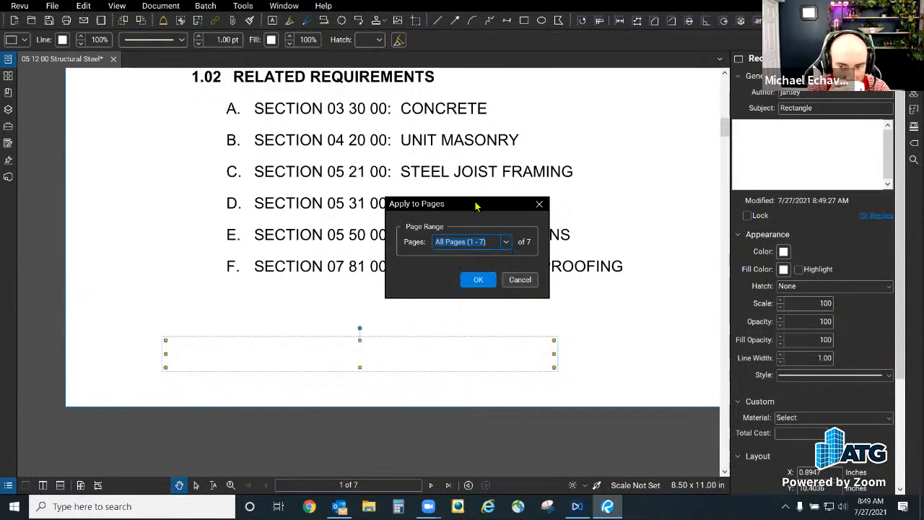
click(519, 279)
Step: Show the Markups List and use it to inspect the footer rectangles on page 7 and page 1
click(8, 484)
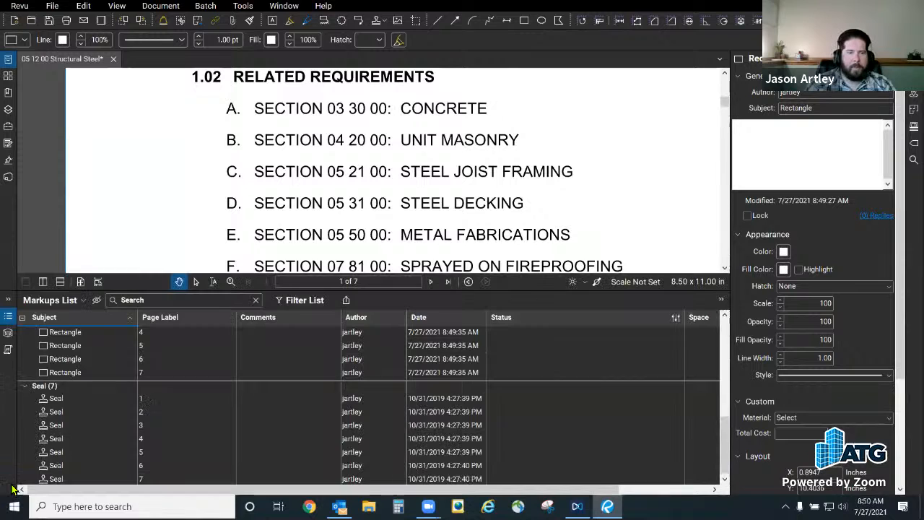
scroll(70, 368, up, 3)
scroll(71, 397, down, 1)
scroll(74, 397, down, 2)
click(64, 423)
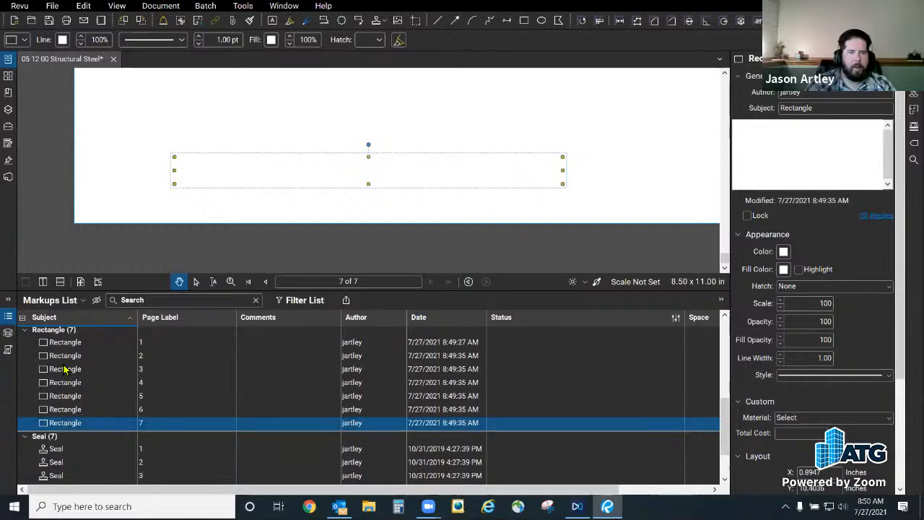
click(65, 344)
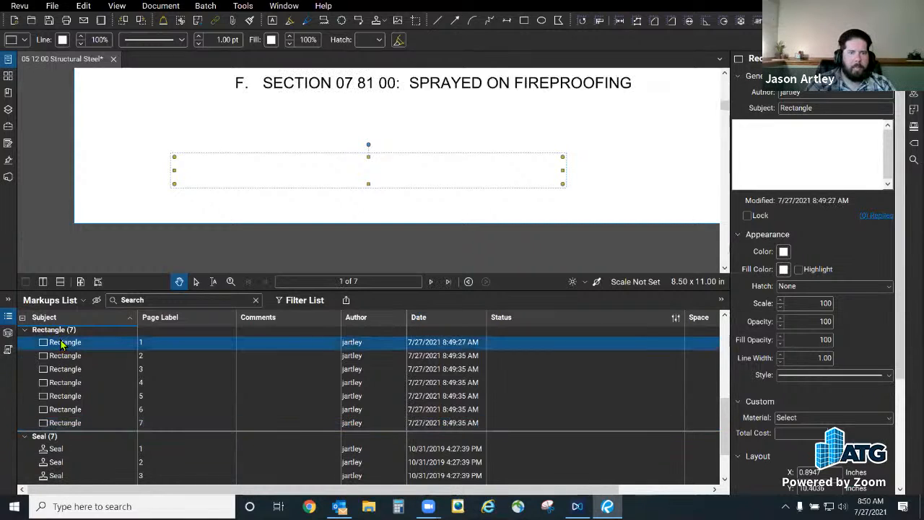
Step: Delete the seven white footer rectangles through the Markups List, and undo the deletion
click(57, 333)
click(53, 373)
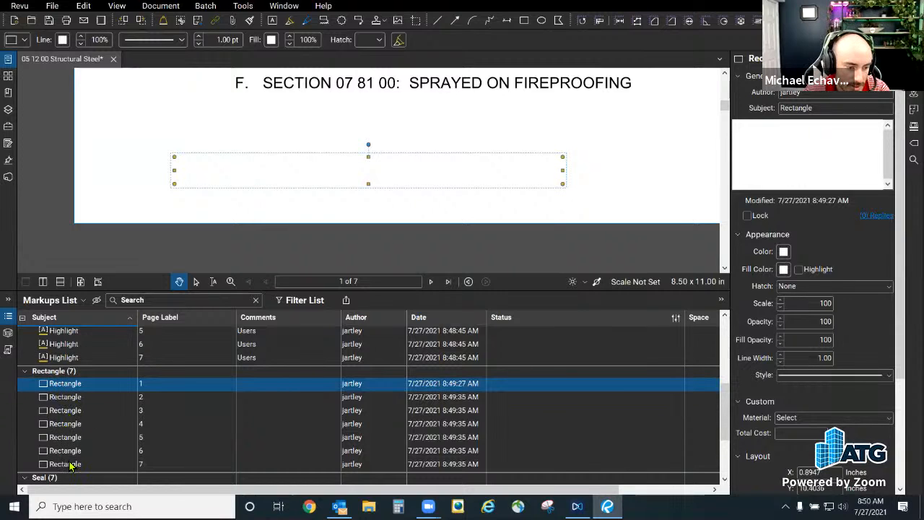
shift+click(71, 465)
right_click(63, 451)
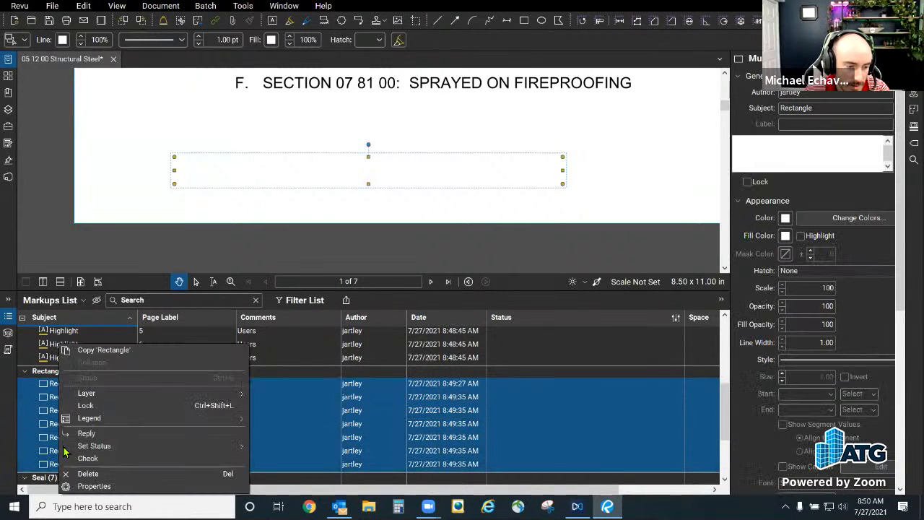
click(88, 473)
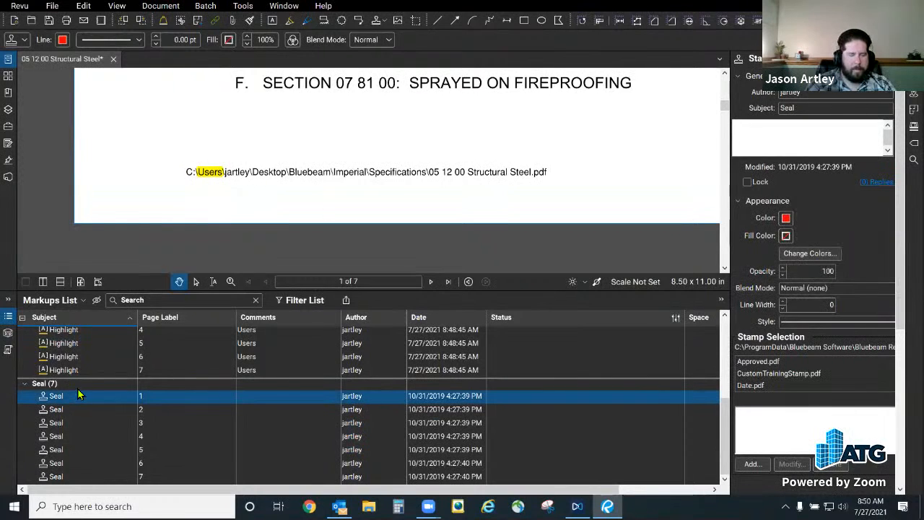
key(ctrl+z)
Step: Select the white footer rectangles of pages 1 to 7 in the Markups List and flatten them into the document
double_click(69, 361)
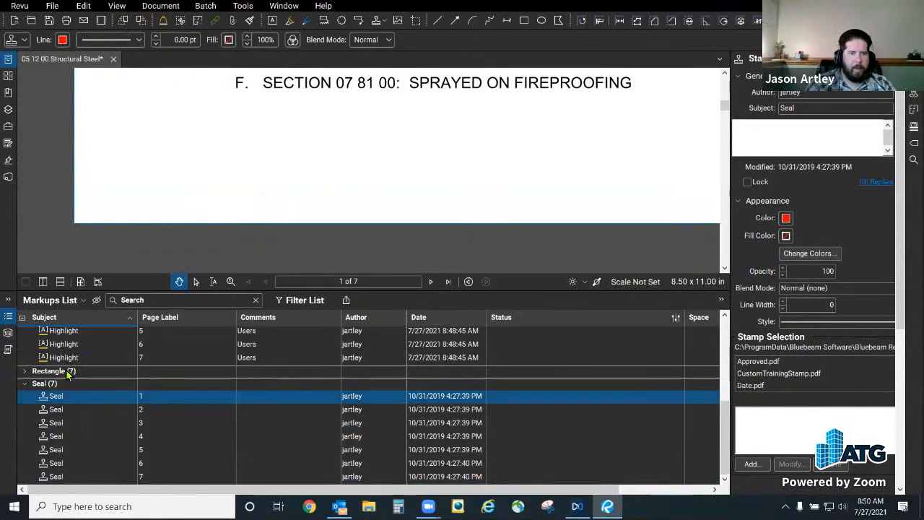
double_click(40, 372)
click(62, 383)
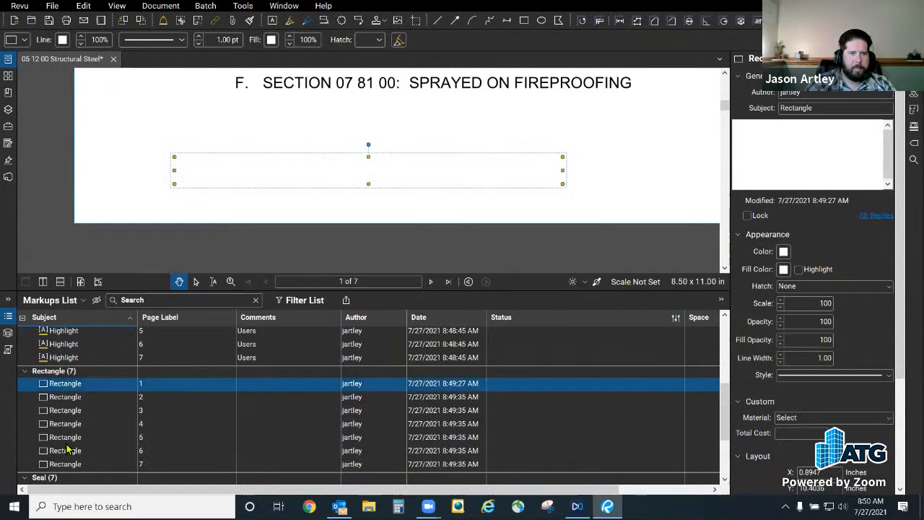
shift+click(67, 460)
right_click(71, 456)
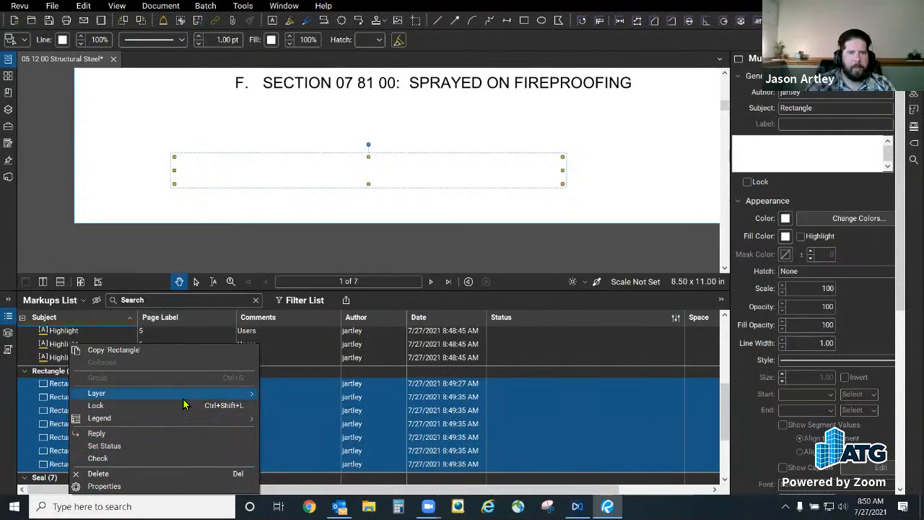
click(164, 486)
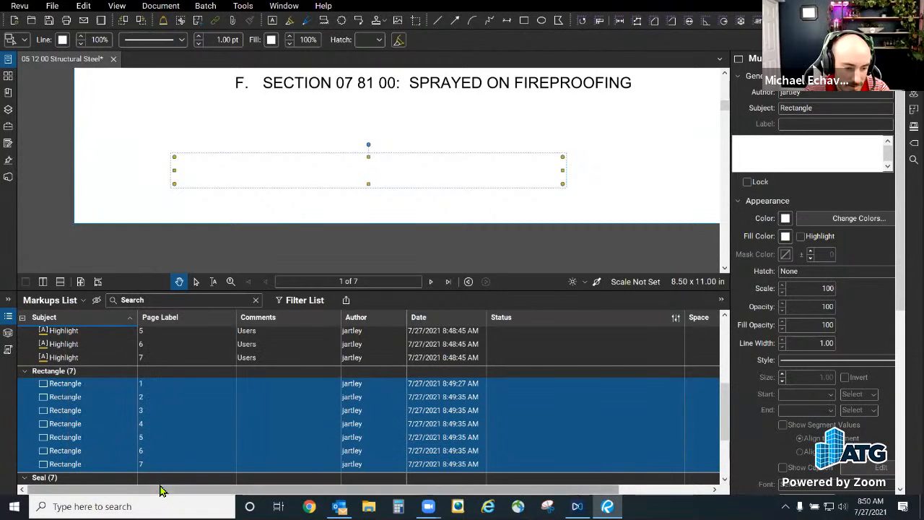
scroll(850, 239, down, 8)
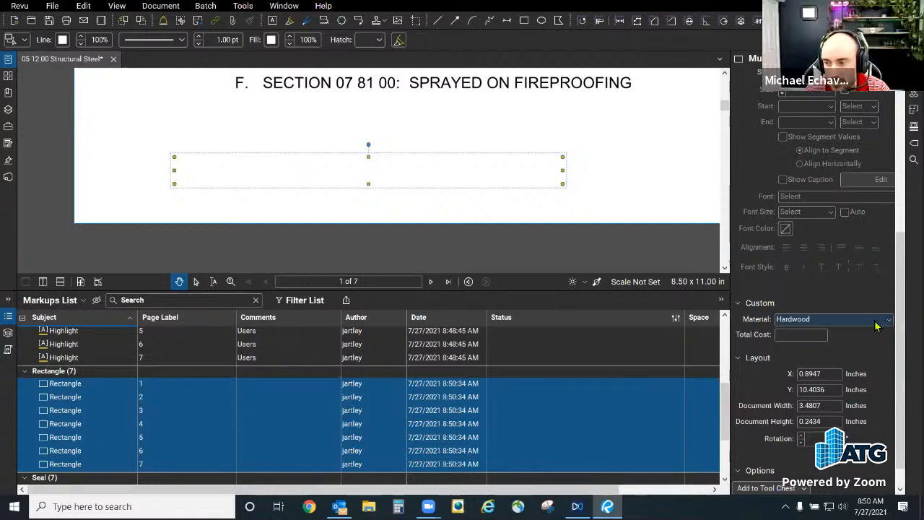
right_click(236, 176)
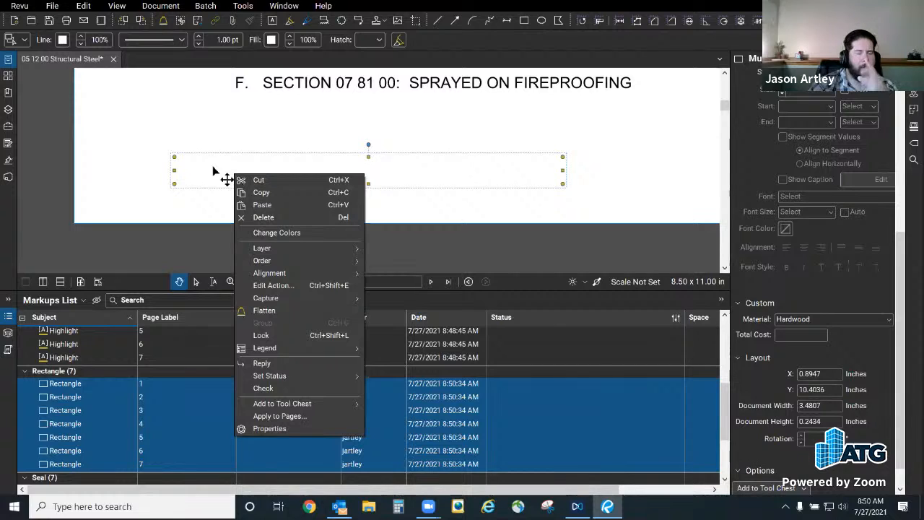
click(293, 312)
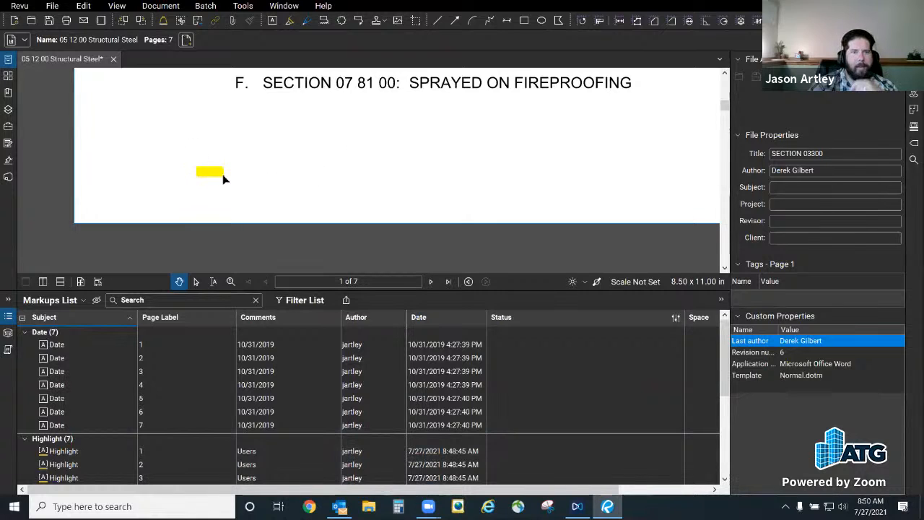
key(ctrl)
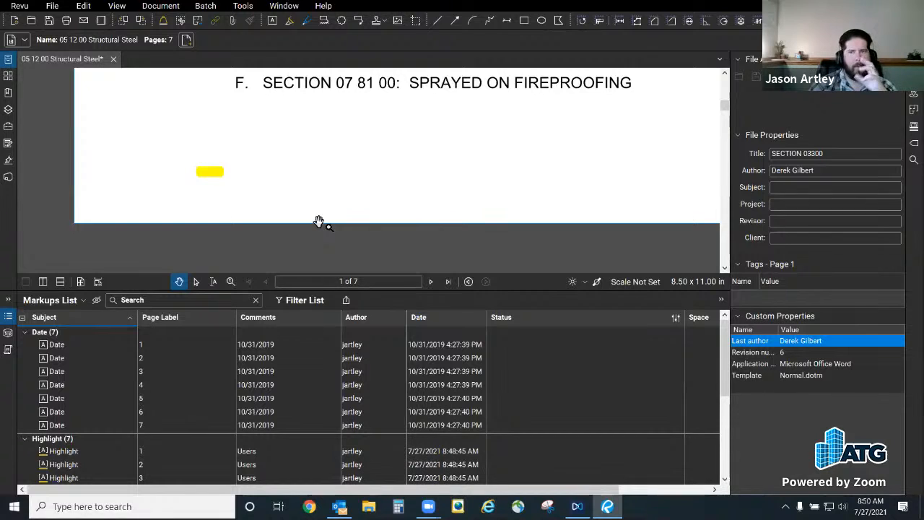
Step: Delete all seven yellow "Users" highlights through the Markups List
scroll(61, 382, down, 3)
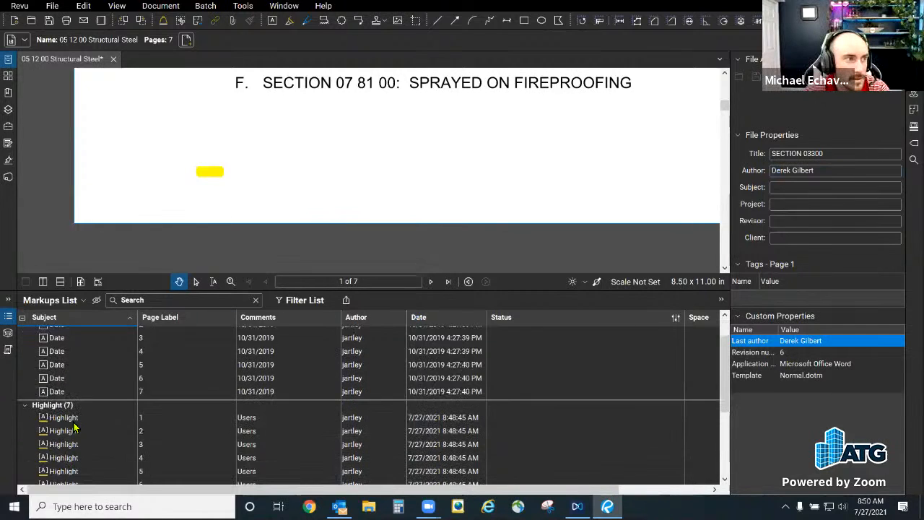
click(64, 352)
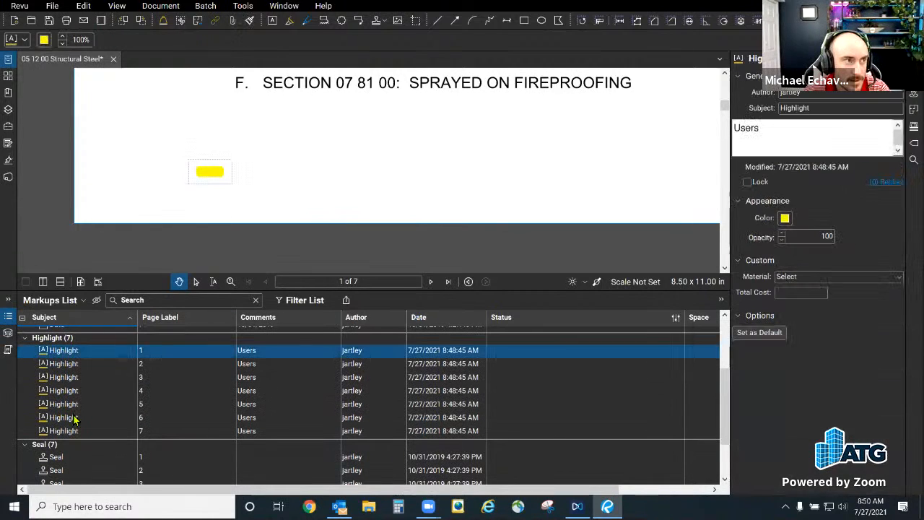
shift+click(75, 430)
right_click(76, 430)
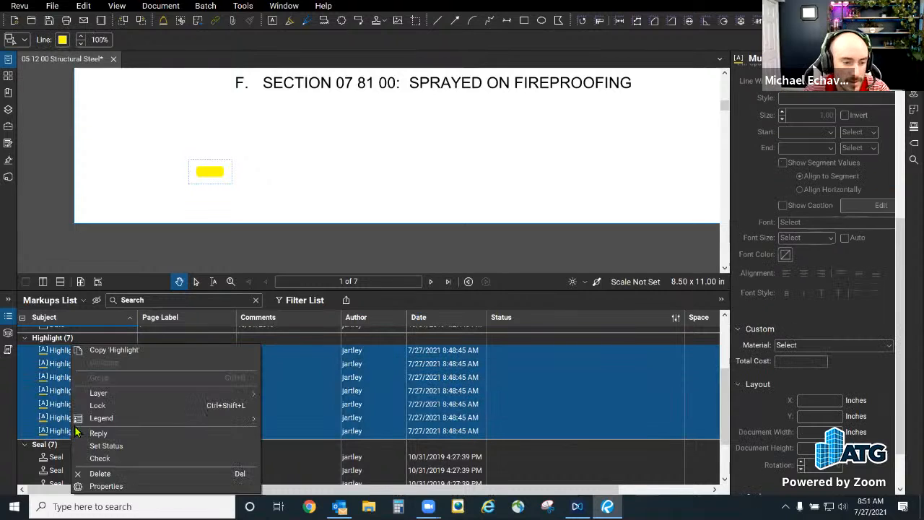
click(118, 474)
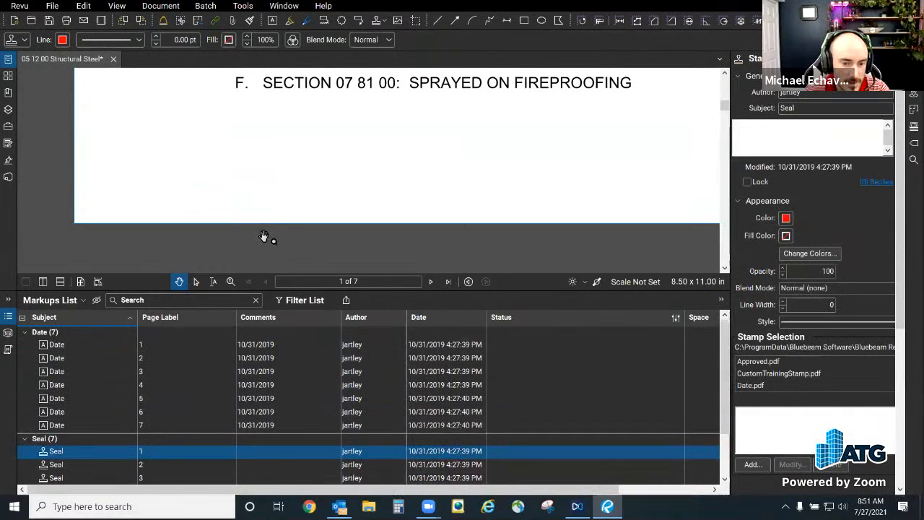
Step: Examine the footer area of page 1 at several magnifications to check whether the old file path is hidden
click(266, 165)
drag(262, 163, 206, 181)
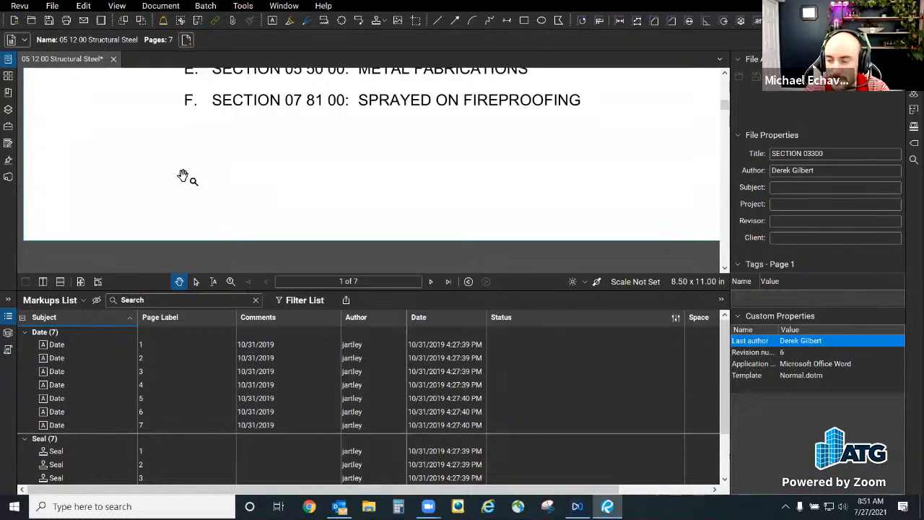
scroll(474, 205, down, 2)
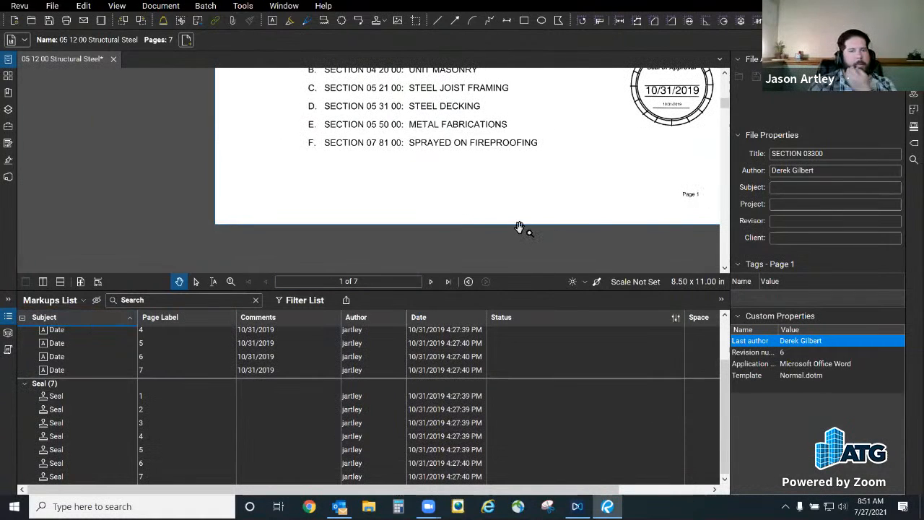
scroll(233, 231, down, 2)
scroll(381, 210, up, 2)
scroll(370, 209, up, 1)
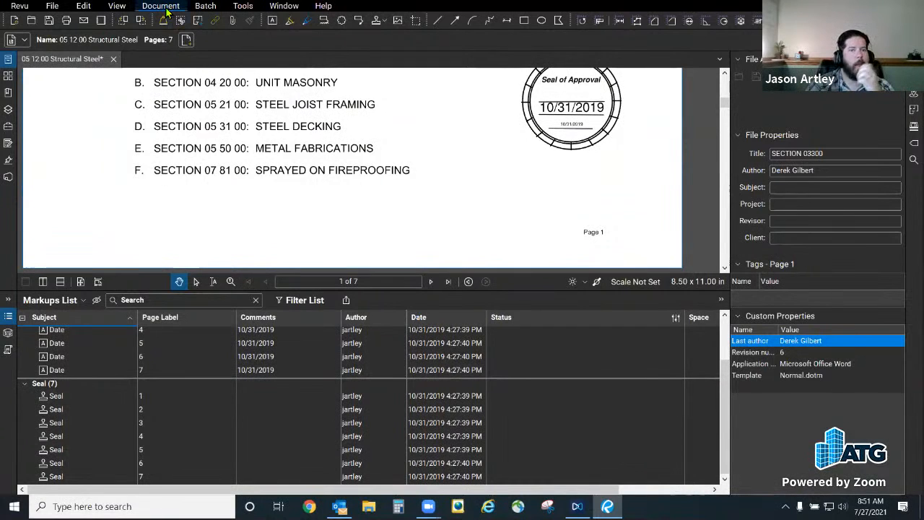
scroll(348, 209, down, 2)
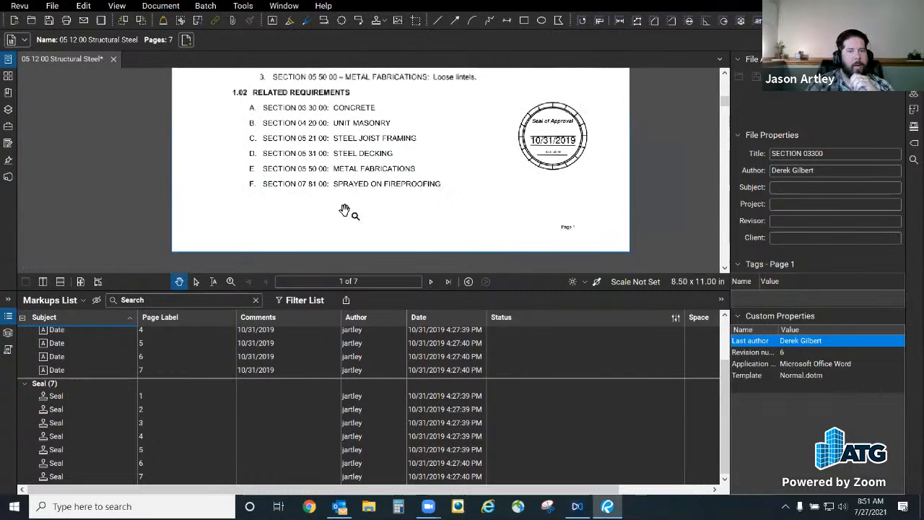
scroll(267, 206, up, 2)
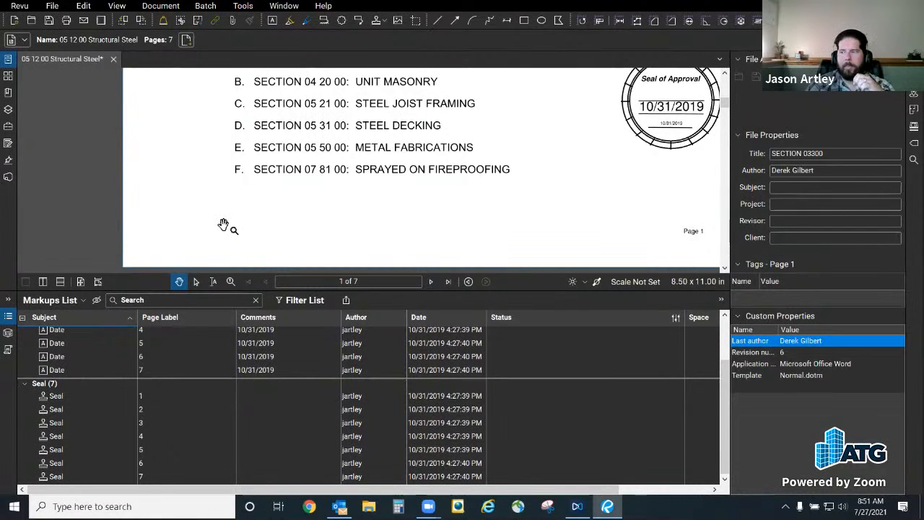
scroll(223, 225, down, 3)
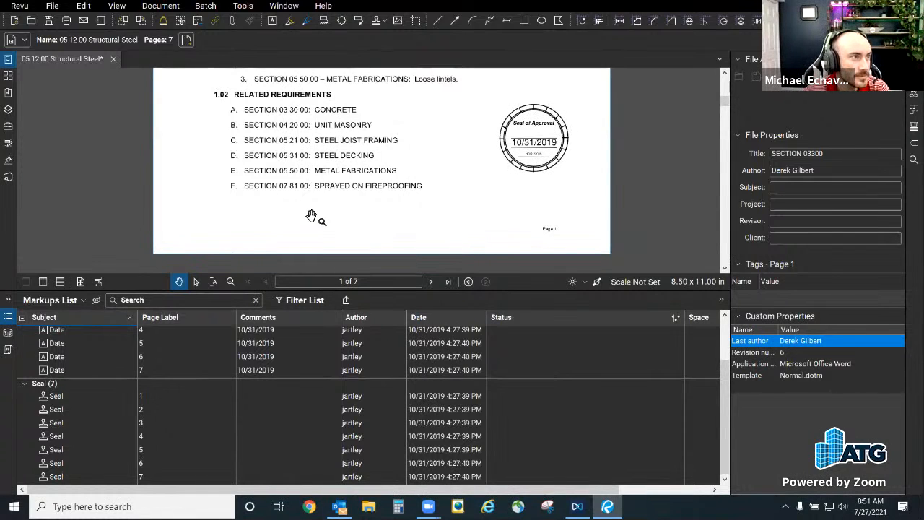
Step: Review the header and footer settings for all pages (1 - 7), including the left footer field, and cancel without adding one
click(167, 8)
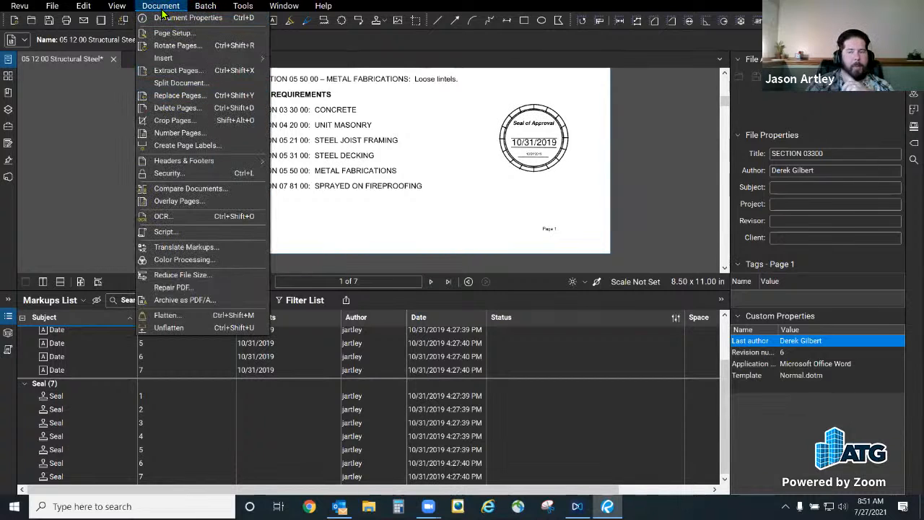
mouse_move(181, 159)
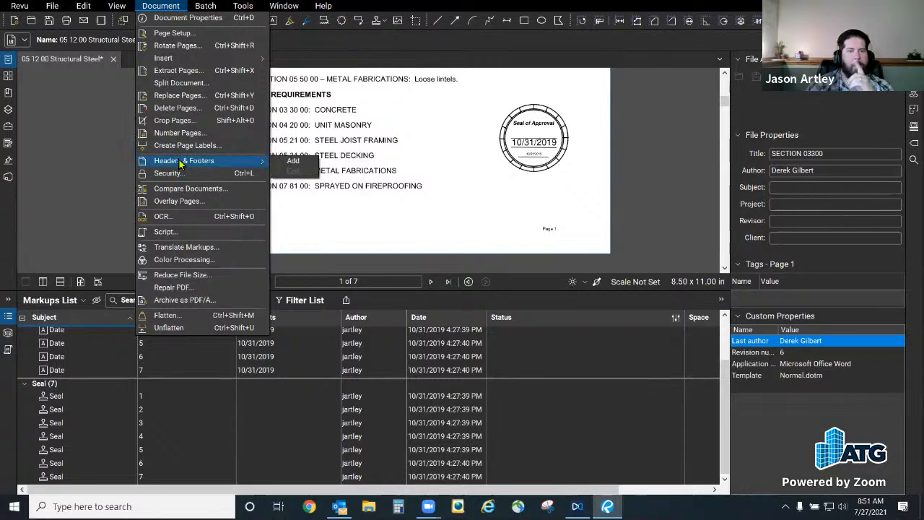
click(293, 162)
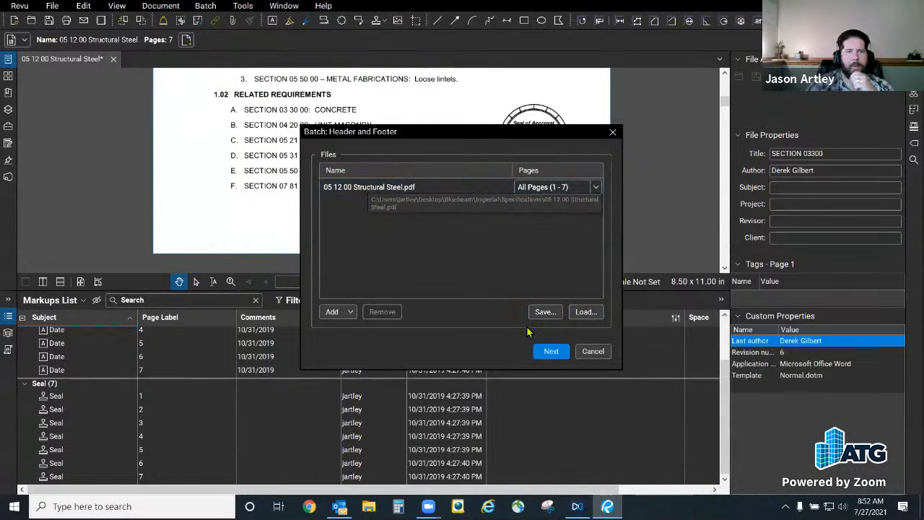
click(551, 351)
click(290, 225)
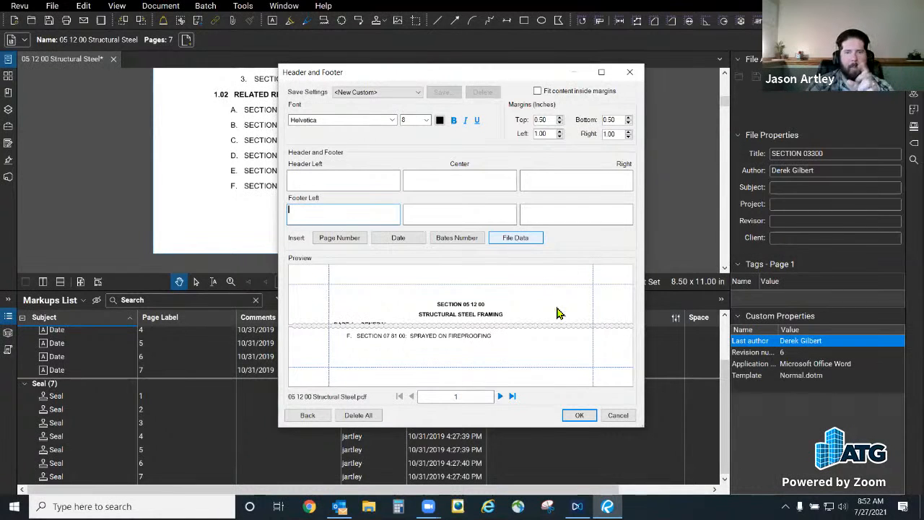
click(615, 413)
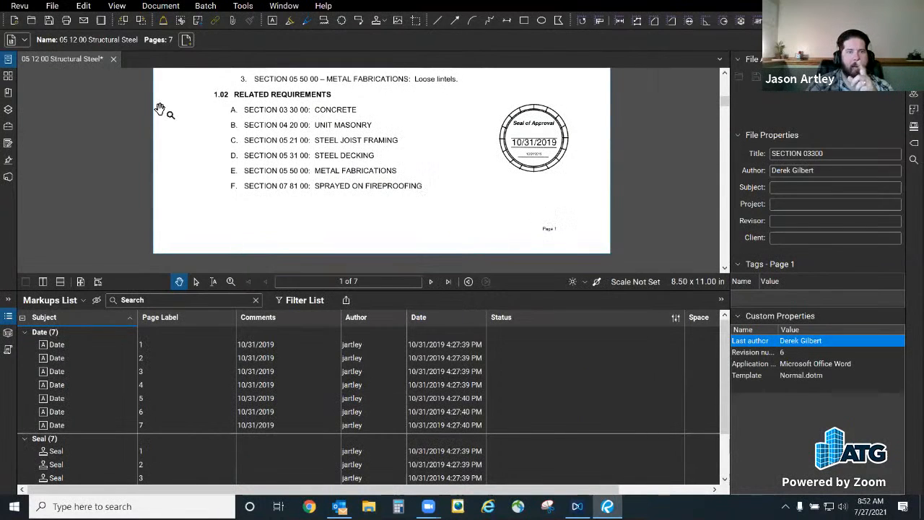
Step: Open the folder containing 05 12 00 Structural Steel.pdf to view its location, and close it again
right_click(85, 62)
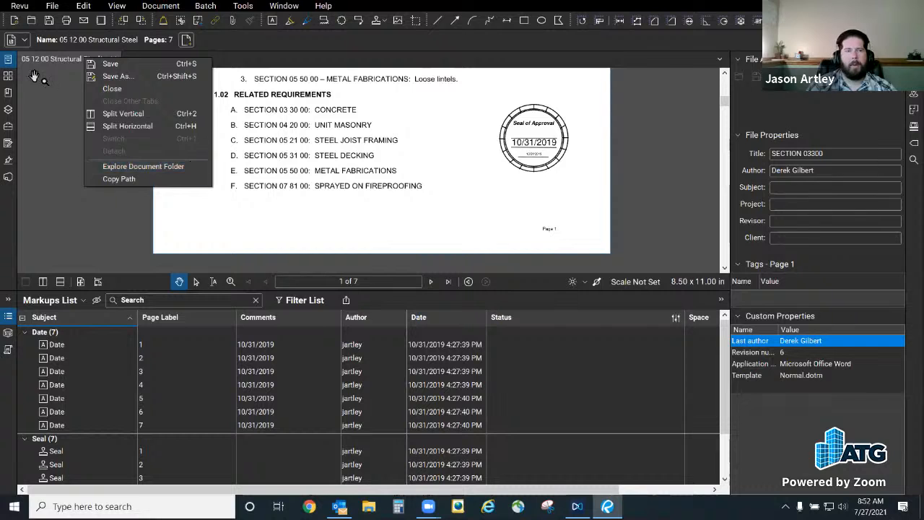
click(186, 166)
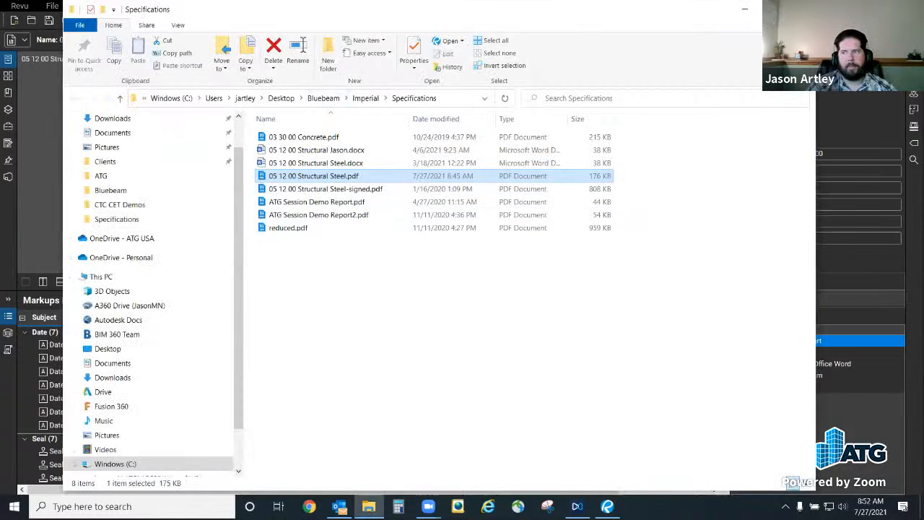
click(800, 10)
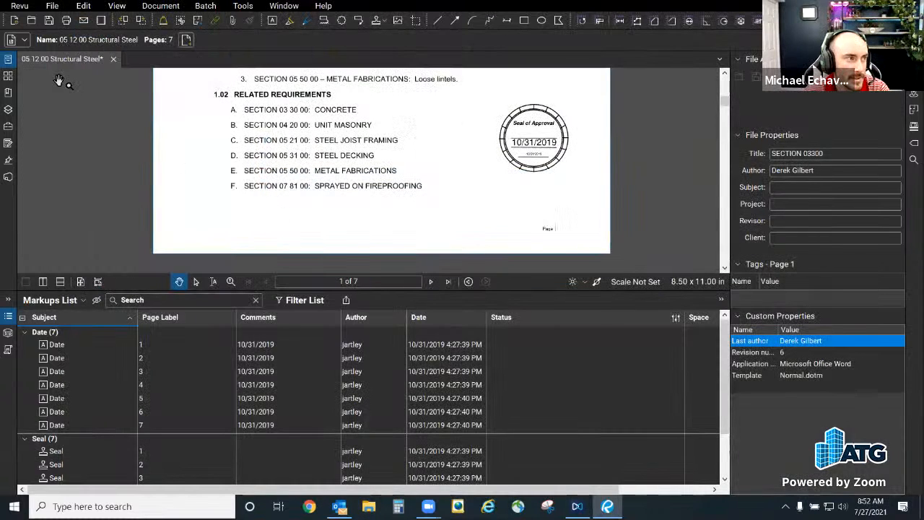
click(160, 5)
mouse_move(204, 5)
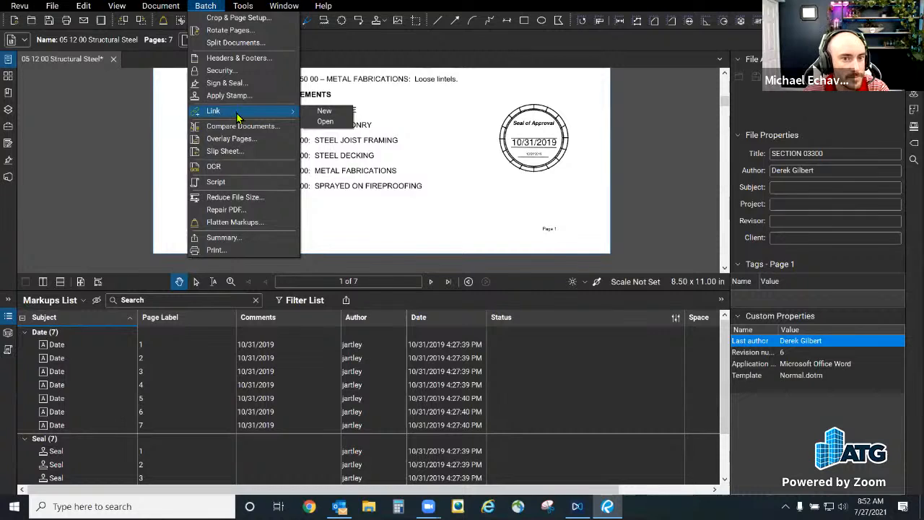
click(137, 7)
click(132, 8)
click(427, 220)
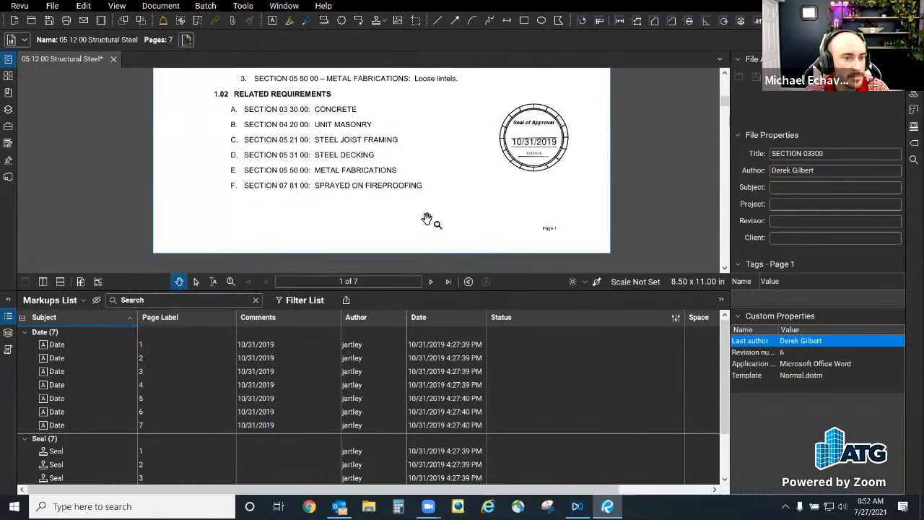
Step: Hide the Markups List and bring the whole of page 1 into view
click(8, 318)
scroll(361, 350, down, 2)
scroll(375, 310, down, 1)
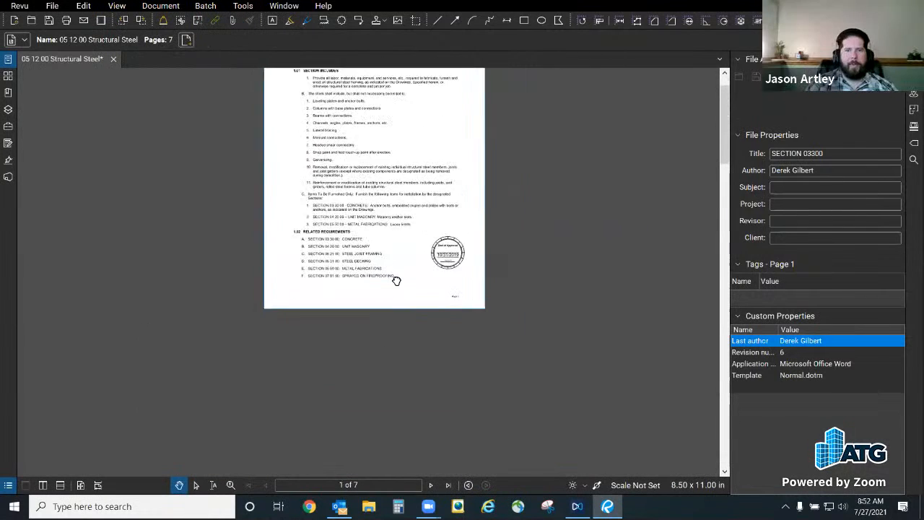
scroll(412, 340, up, 3)
scroll(411, 346, down, 3)
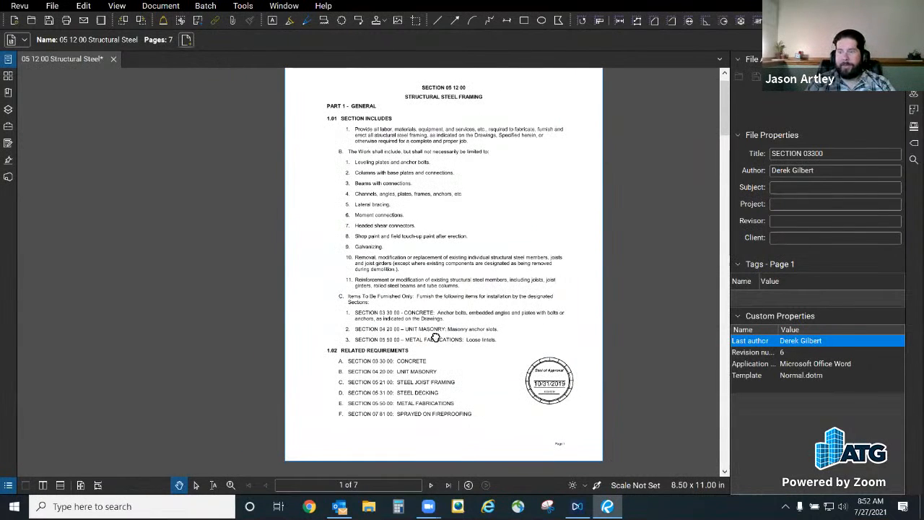
drag(435, 337, 435, 332)
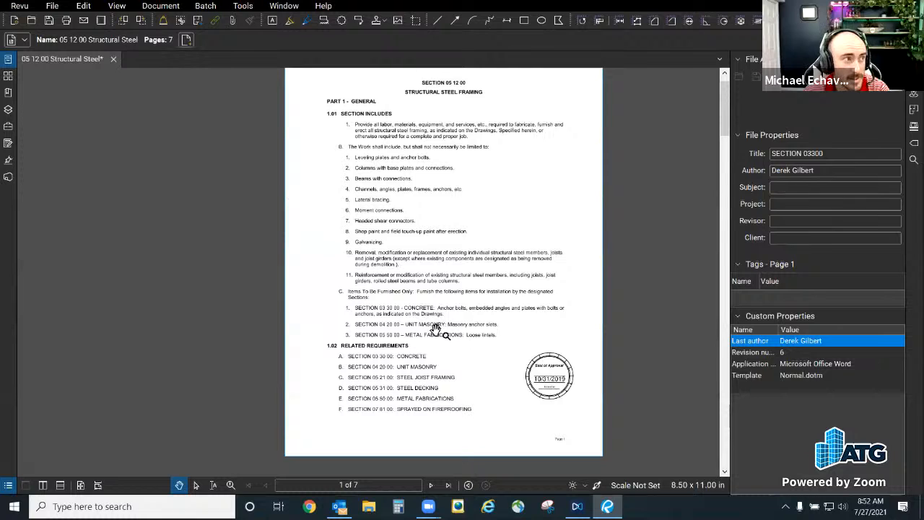
Step: Review the available batch commands for PDFs, including the new and open options for batch linking
click(205, 6)
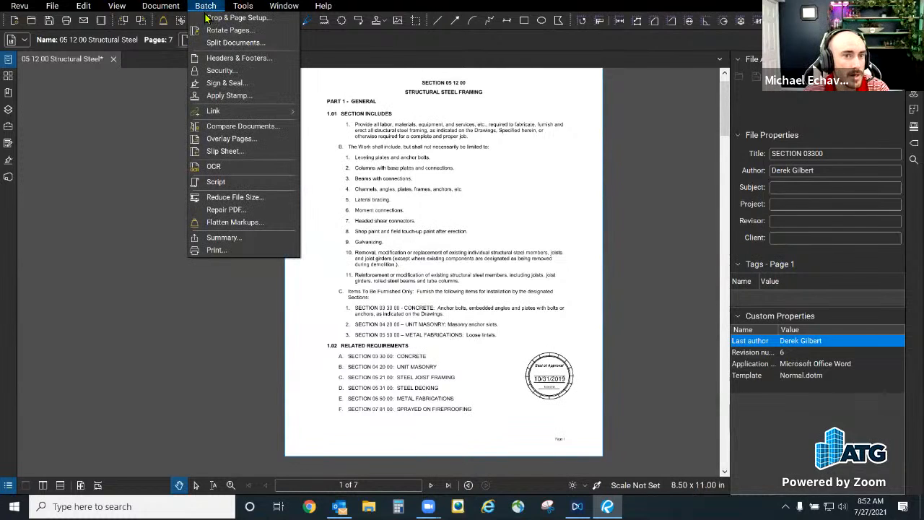
mouse_move(245, 111)
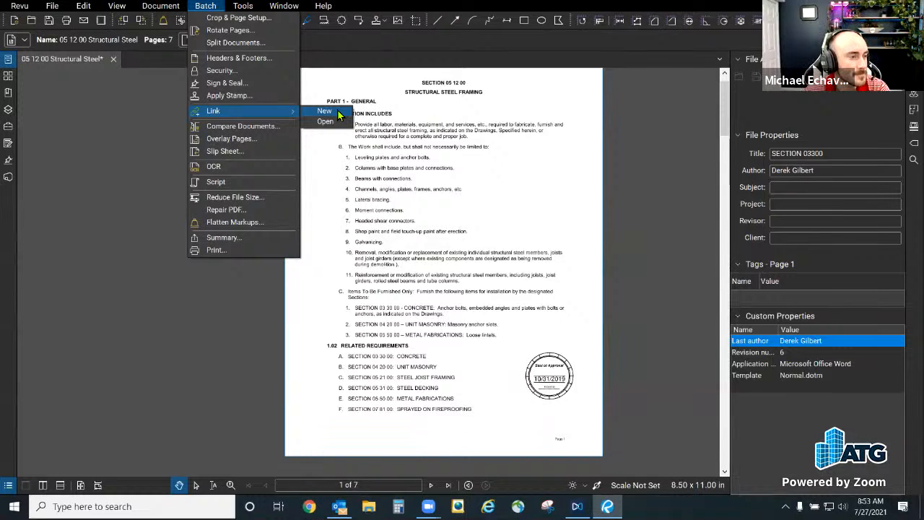
click(489, 208)
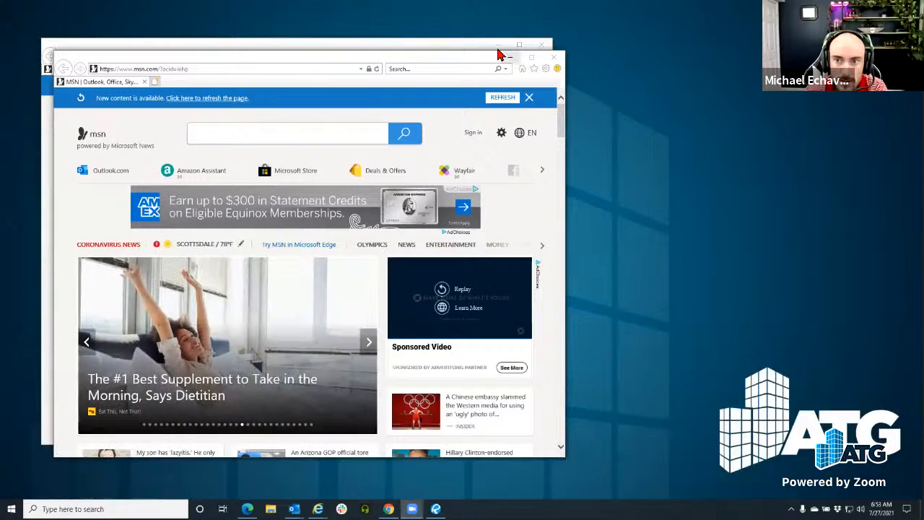
Step: Clear the browser windows off the screen and open Teen Challenge.pdf from the pinned Completed Sets folder
click(510, 57)
double_click(468, 128)
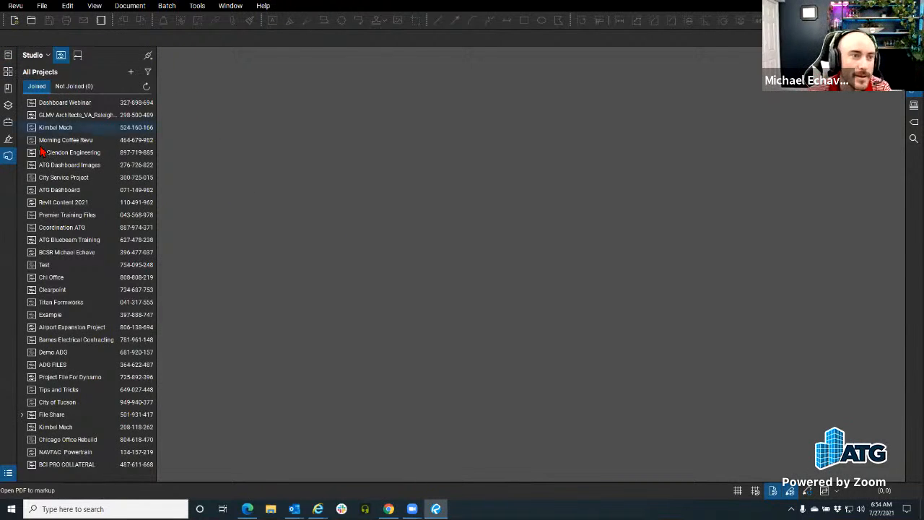
click(8, 155)
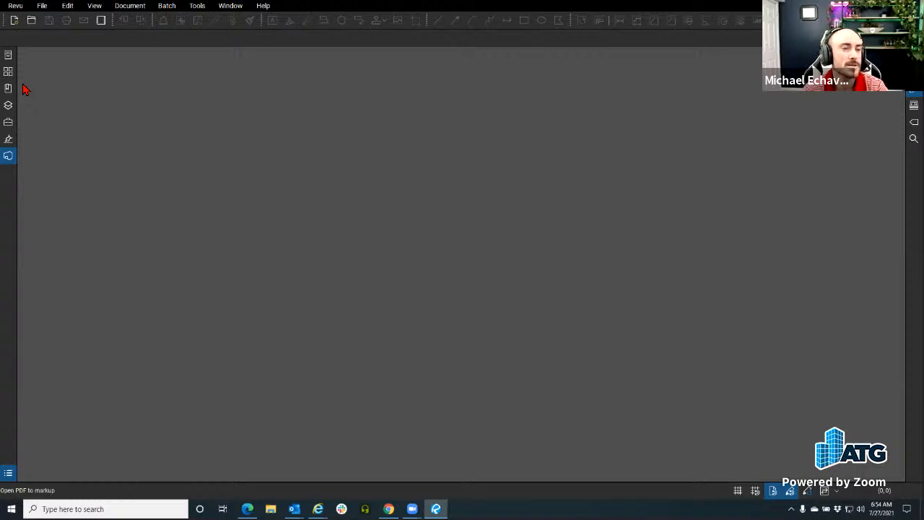
click(8, 58)
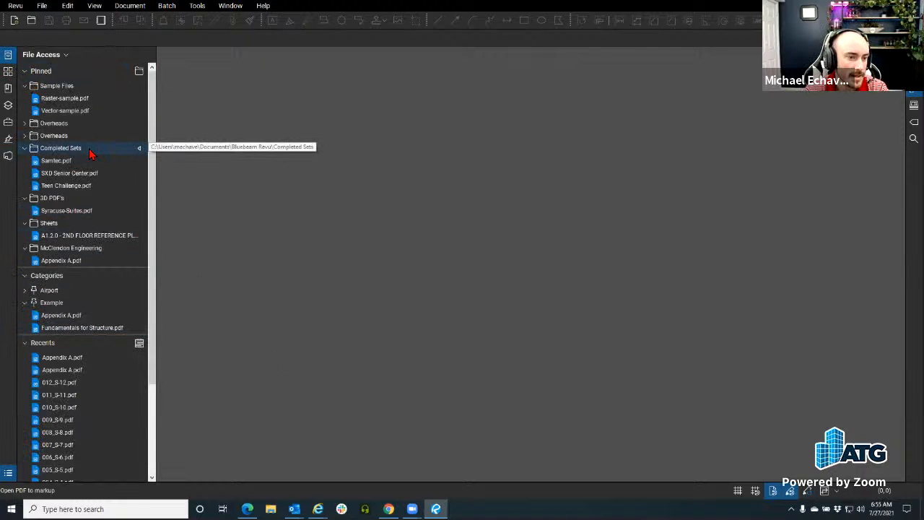
mouse_move(71, 190)
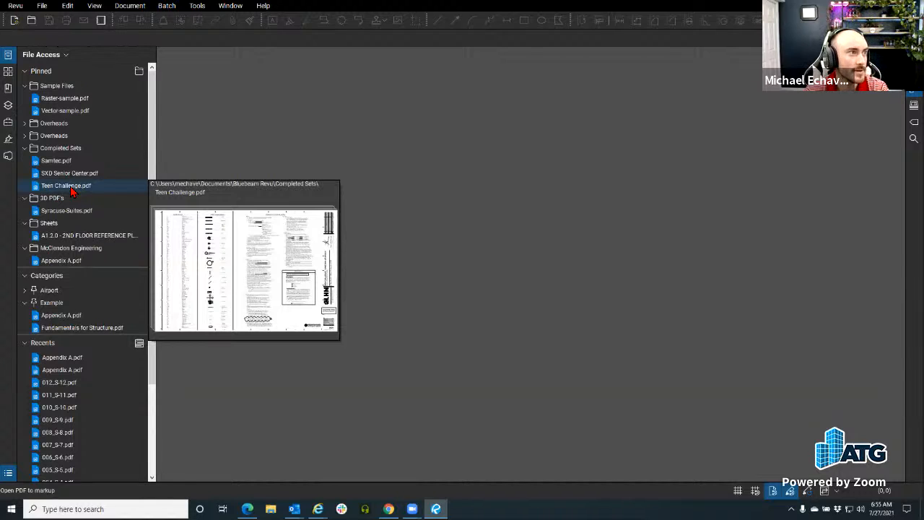
click(73, 189)
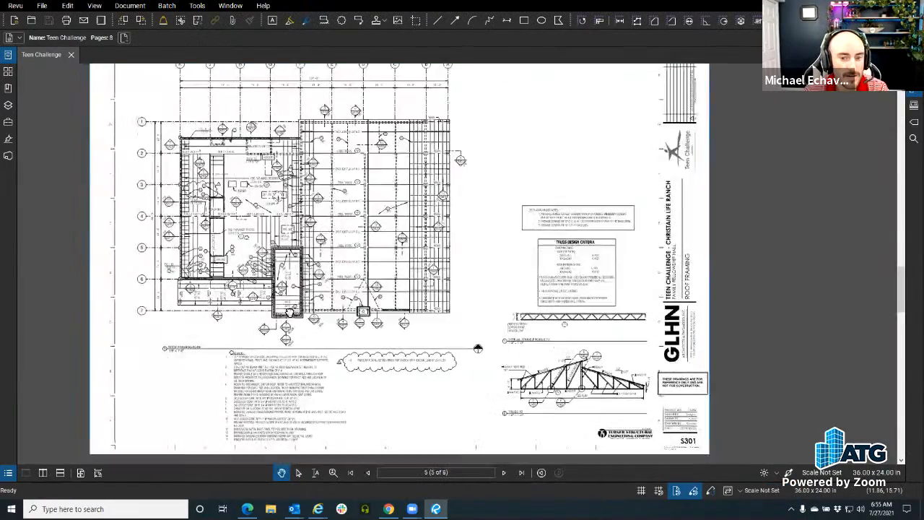
Step: Check the bookmarks of Teen Challenge, browse its pages, and examine the S401 section callouts on the page 5 roof framing plan
click(9, 92)
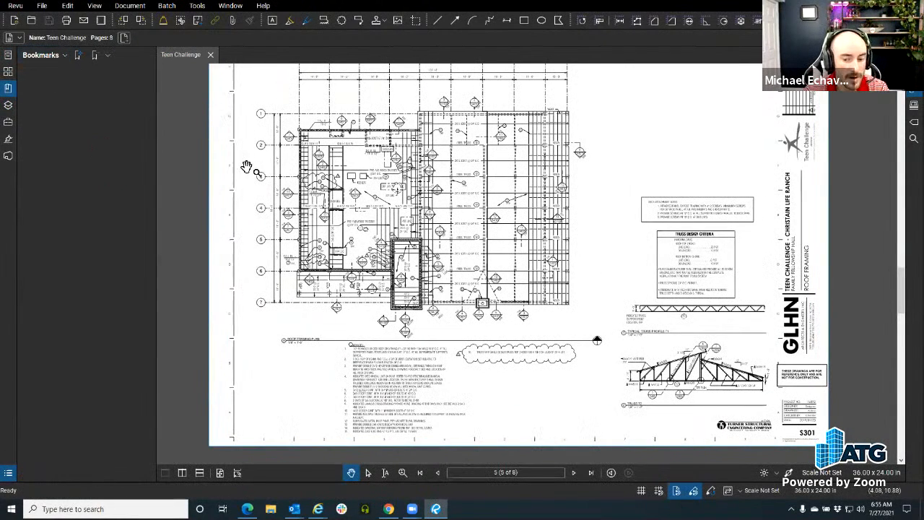
click(573, 472)
click(573, 472)
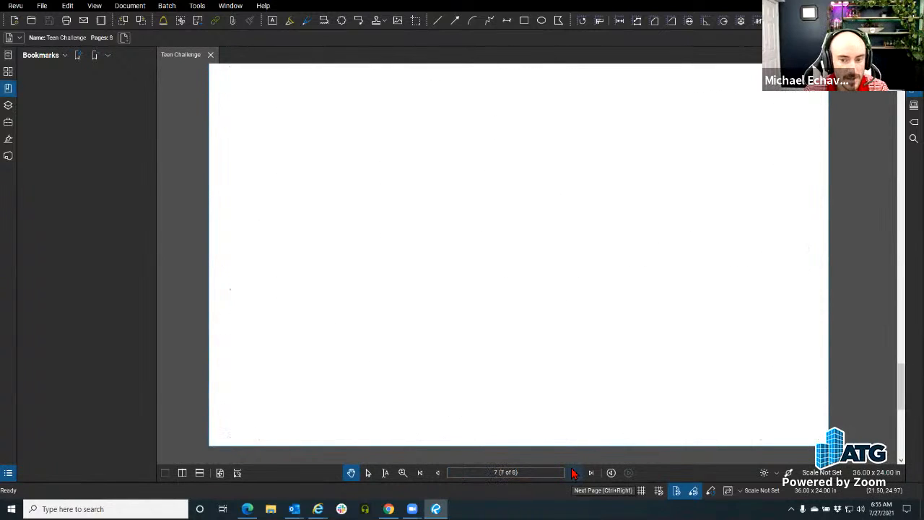
click(437, 472)
click(438, 472)
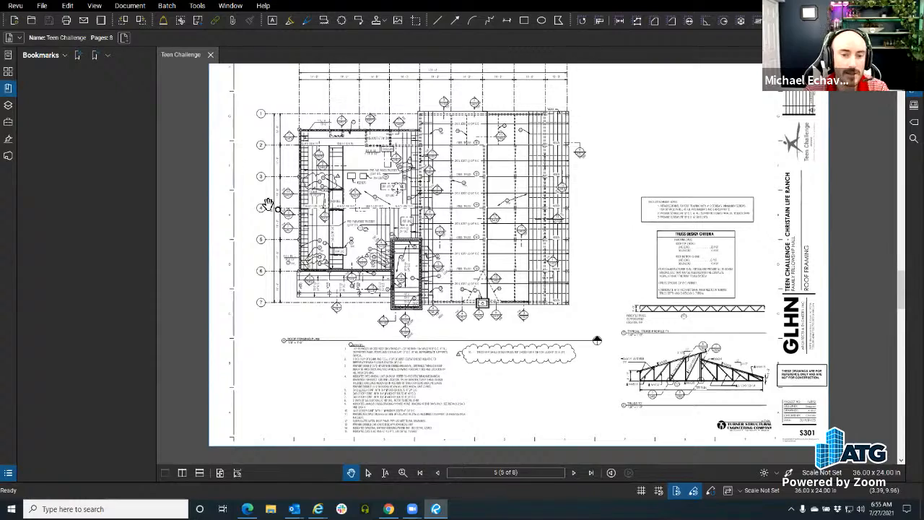
scroll(267, 204, up, 6)
click(337, 262)
middle_click(354, 262)
middle_click(343, 260)
middle_click(332, 258)
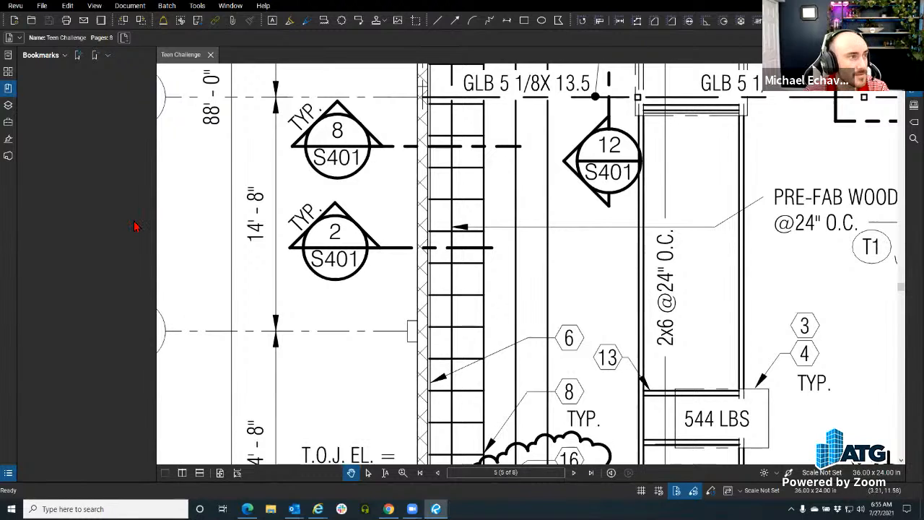
click(80, 56)
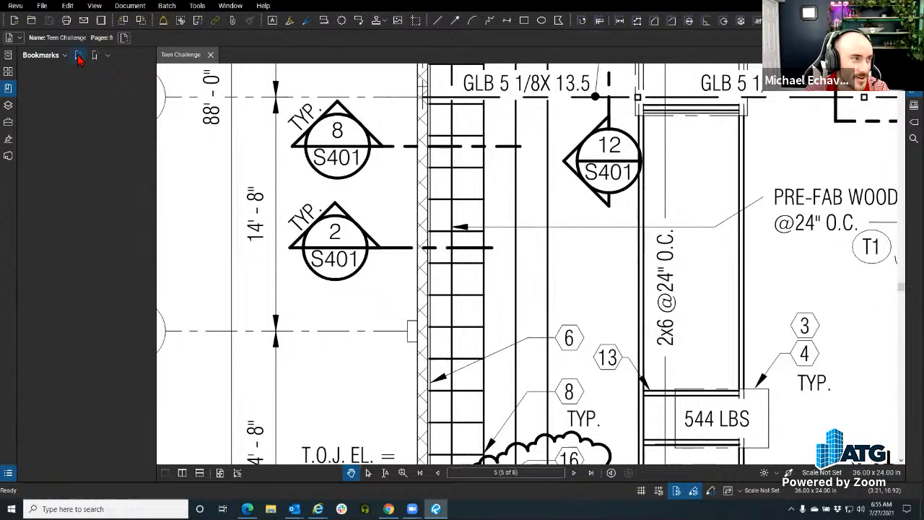
click(79, 56)
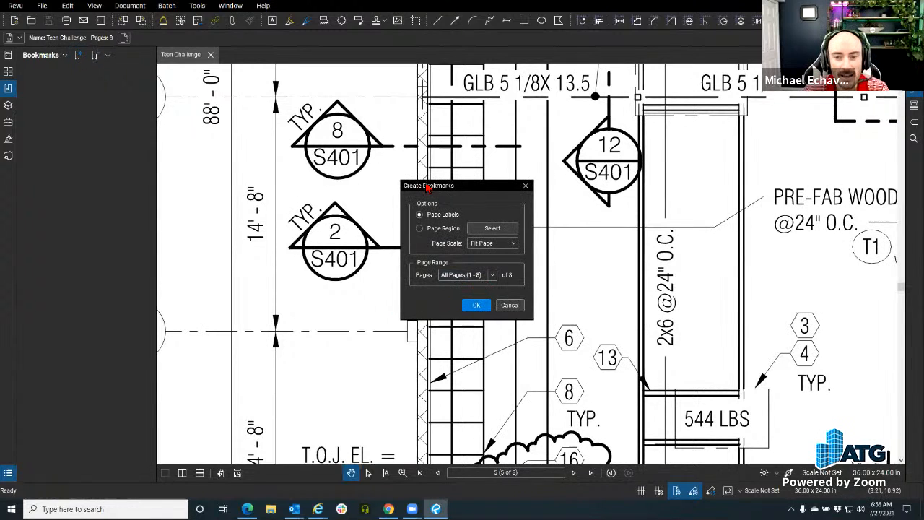
drag(427, 185, 337, 159)
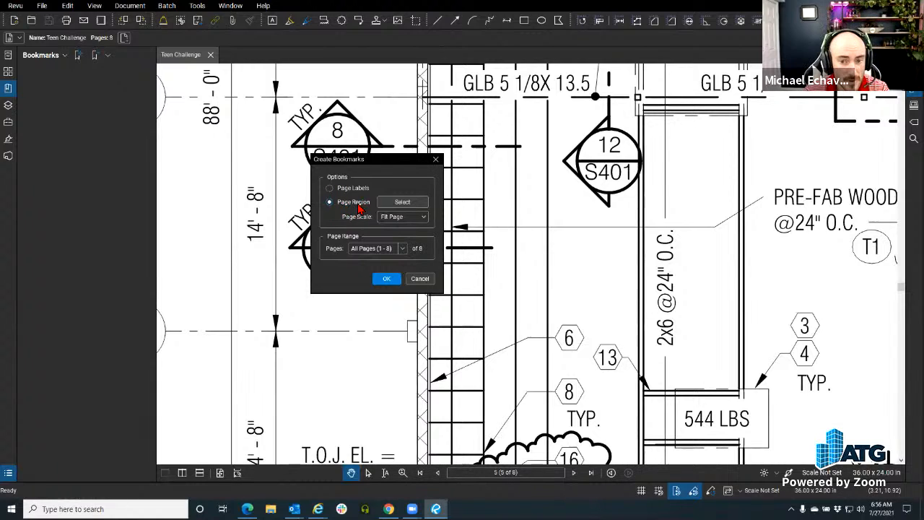
click(402, 201)
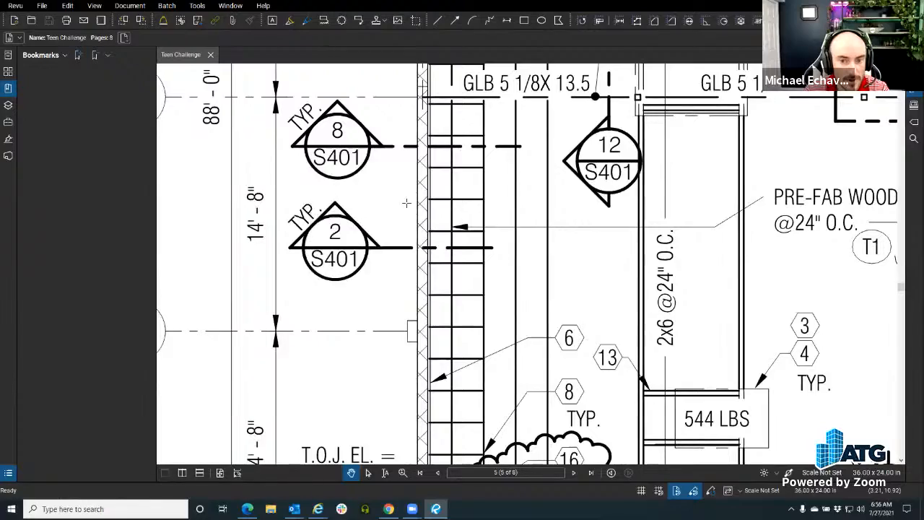
mouse_move(609, 285)
mouse_down()
mouse_move(570, 261)
mouse_move(537, 317)
mouse_move(382, 266)
mouse_up()
scroll(442, 271, down, 1)
drag(441, 271, 547, 385)
key(Escape)
key(Escape)
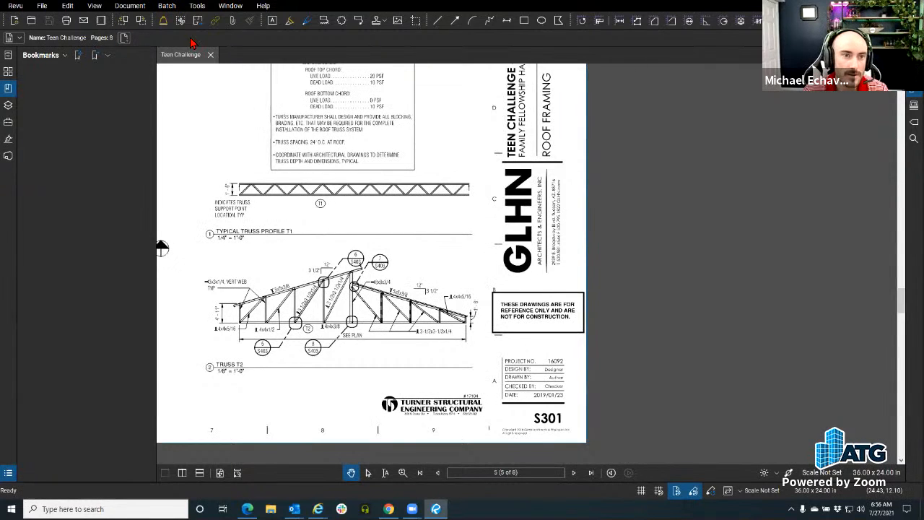
Step: Close Teen Challenge and open Samtec.pdf from the pinned Completed Sets folder
click(210, 55)
click(8, 55)
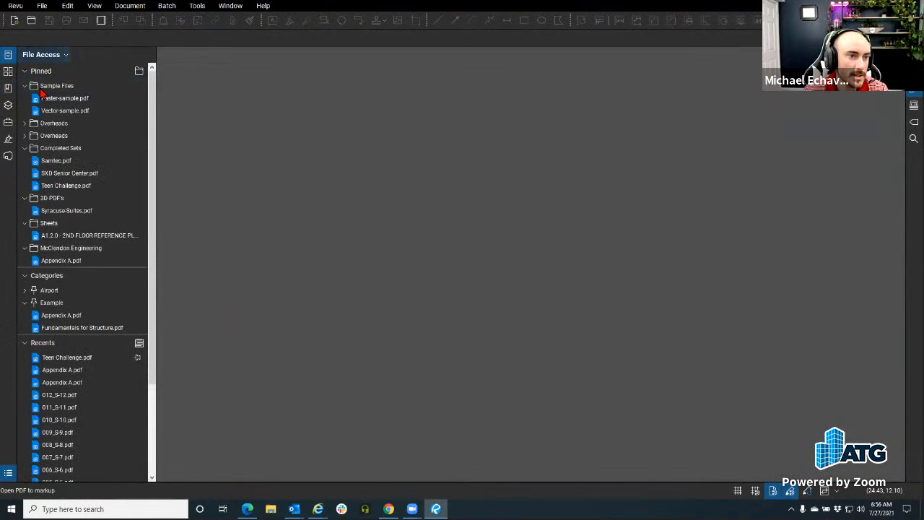
click(56, 161)
click(8, 55)
Step: Begin creating bookmarks from a page region for all pages (1 - 7) of Samtec, with the page 5 title block in view
scroll(194, 136, down, 12)
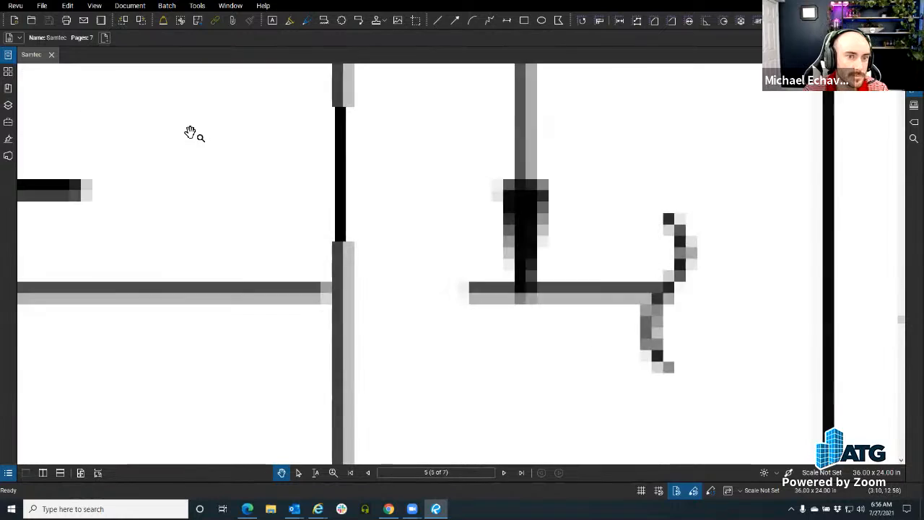
scroll(197, 147, down, 5)
scroll(225, 214, up, 11)
mouse_move(572, 271)
mouse_down()
mouse_move(225, 215)
mouse_move(258, 212)
mouse_move(250, 229)
mouse_up()
click(8, 88)
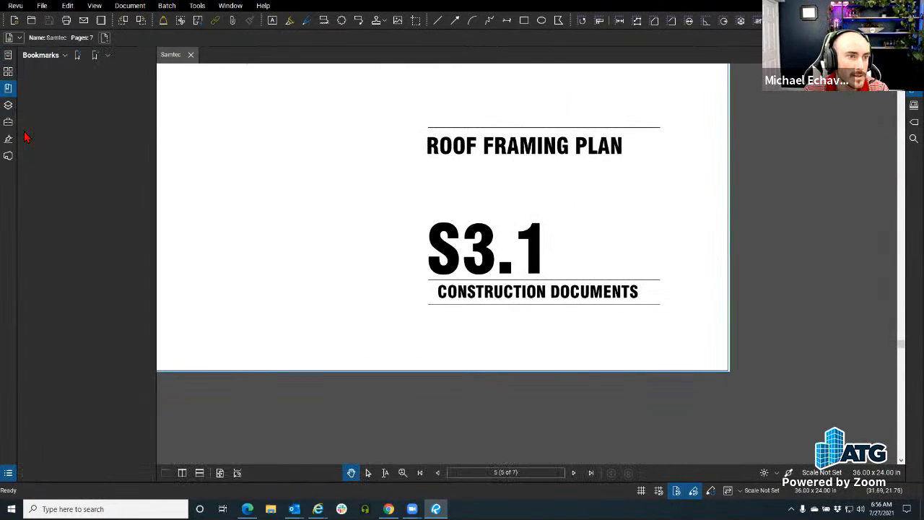
click(76, 57)
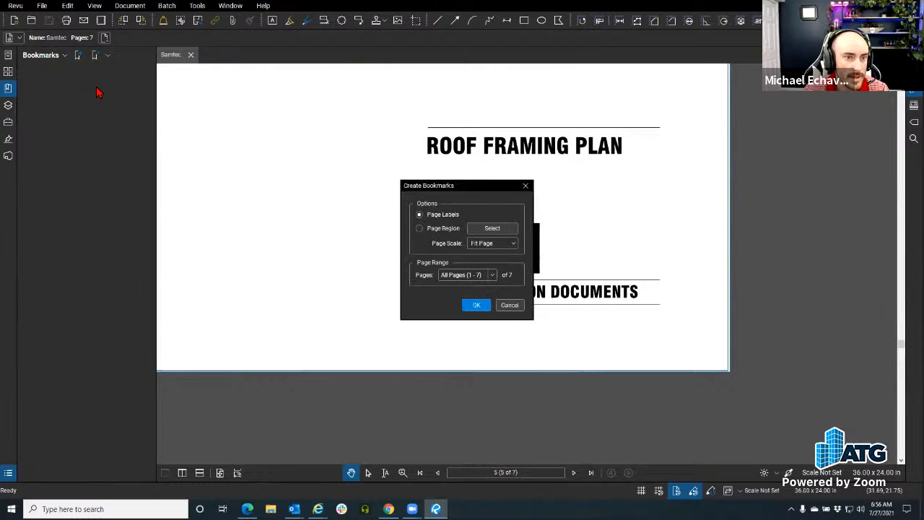
click(498, 230)
Step: Try a single AutoMark region covering both the ROOF FRAMING PLAN title and the S3.1 sheet number, and discard it
key(ctrl)
key(ctrl)
drag(310, 151, 555, 301)
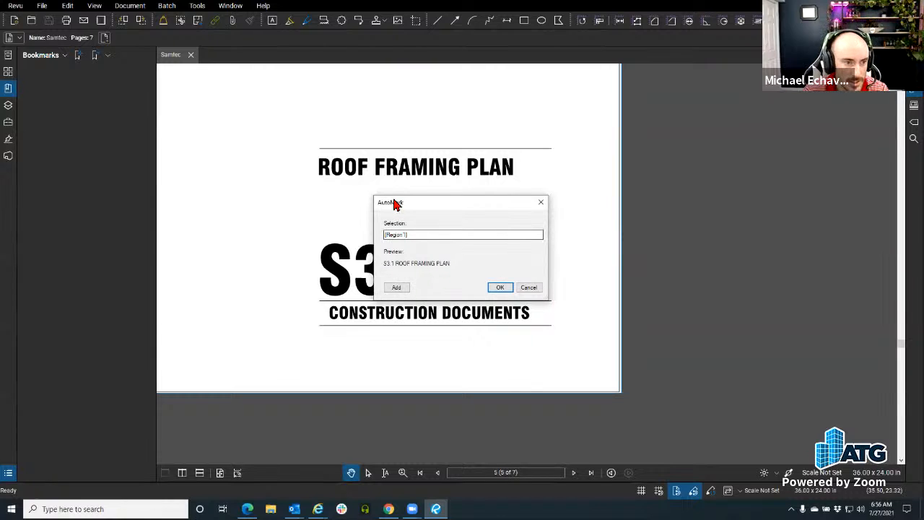
drag(393, 203, 70, 141)
click(88, 175)
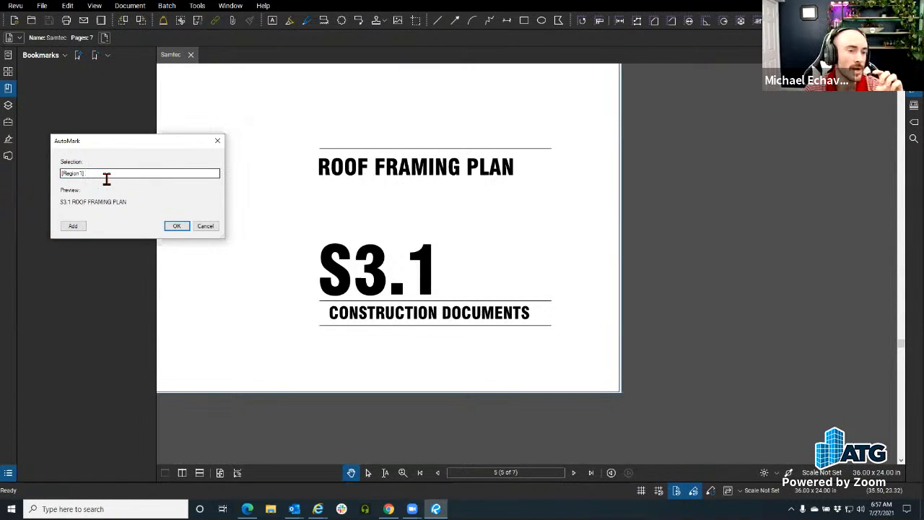
click(209, 226)
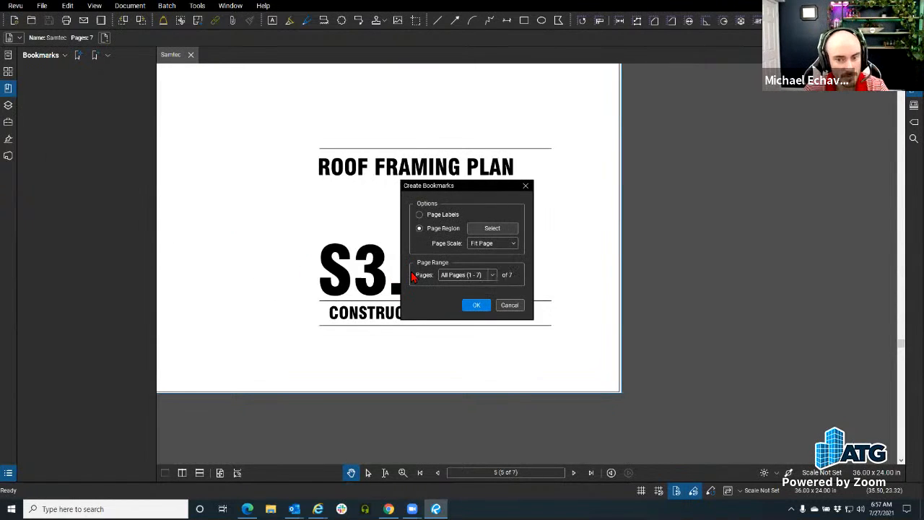
click(510, 305)
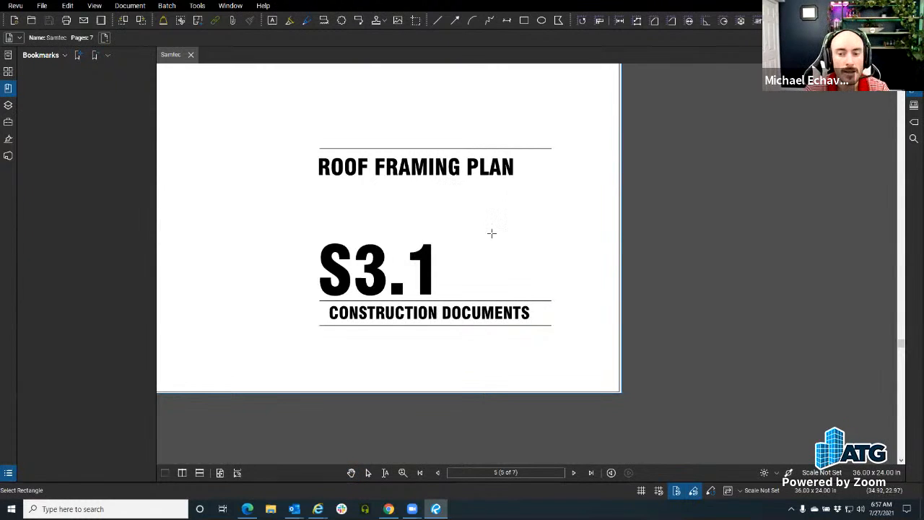
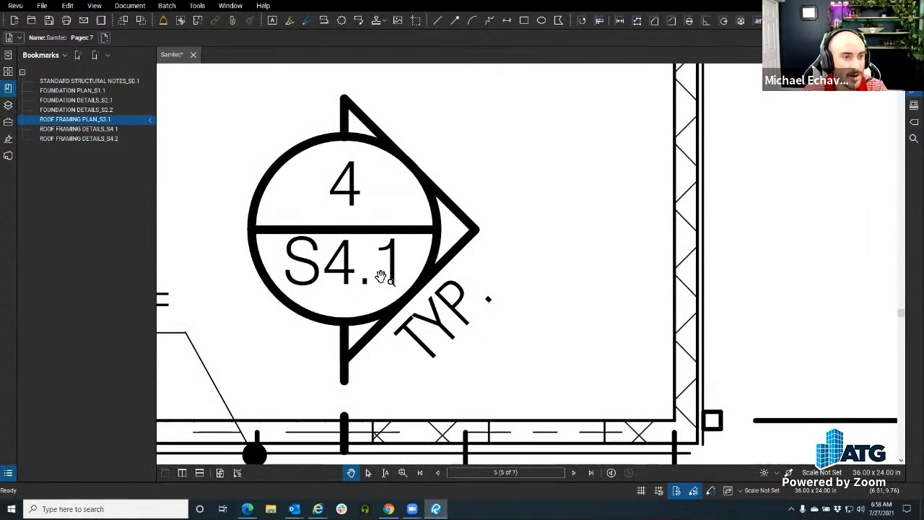
middle_click(311, 261)
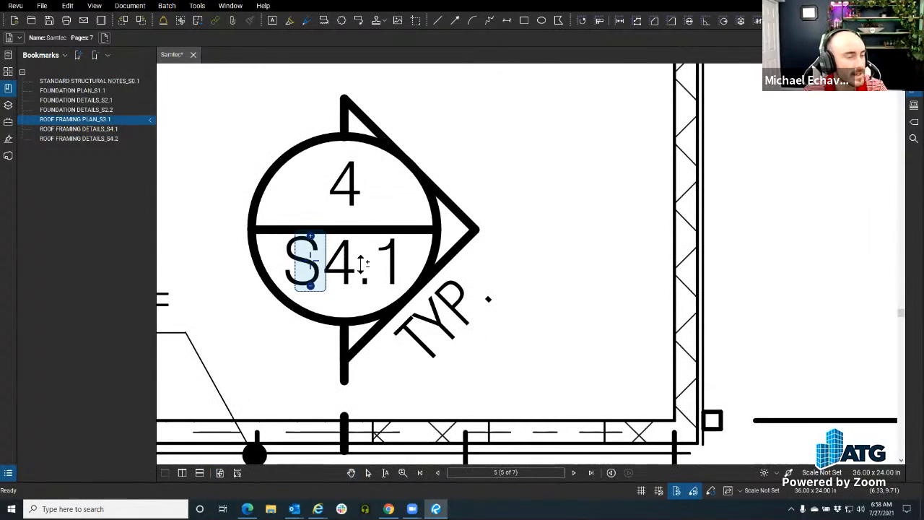
click(553, 203)
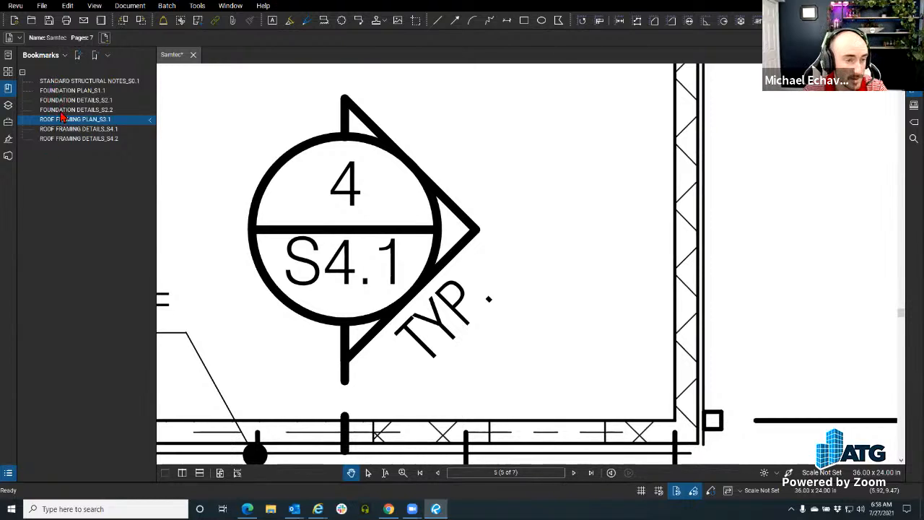
Step: Export Samtec's bookmarks in Index style with nested bookmarks as a PDF in the source file folder, using the suffix _Bookmarks
click(63, 56)
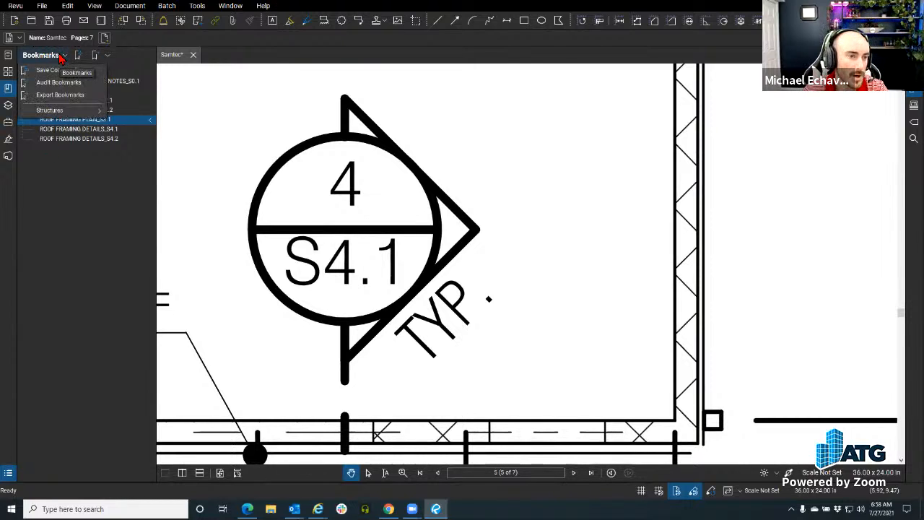
click(65, 94)
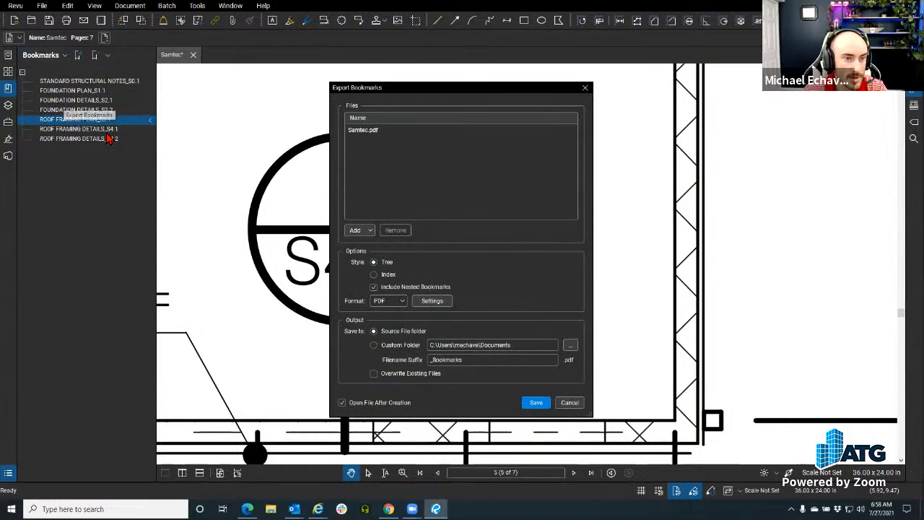
drag(355, 92, 248, 62)
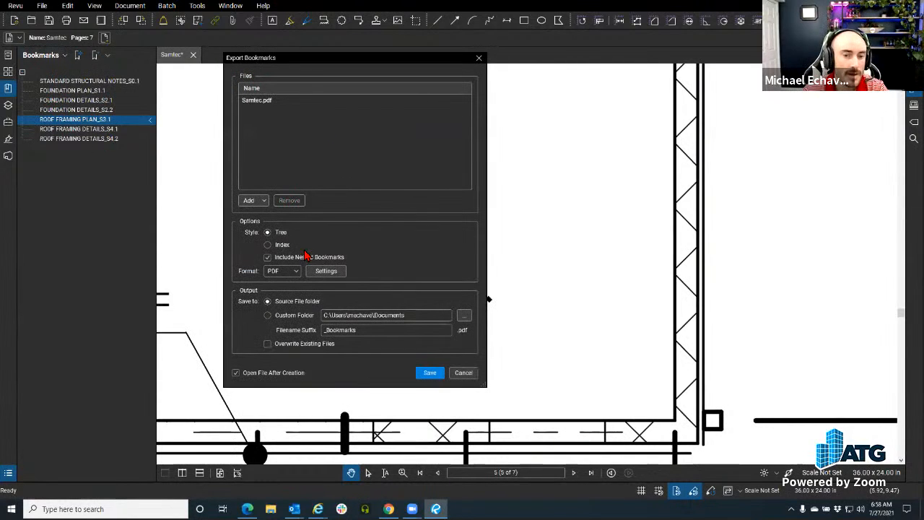
click(286, 245)
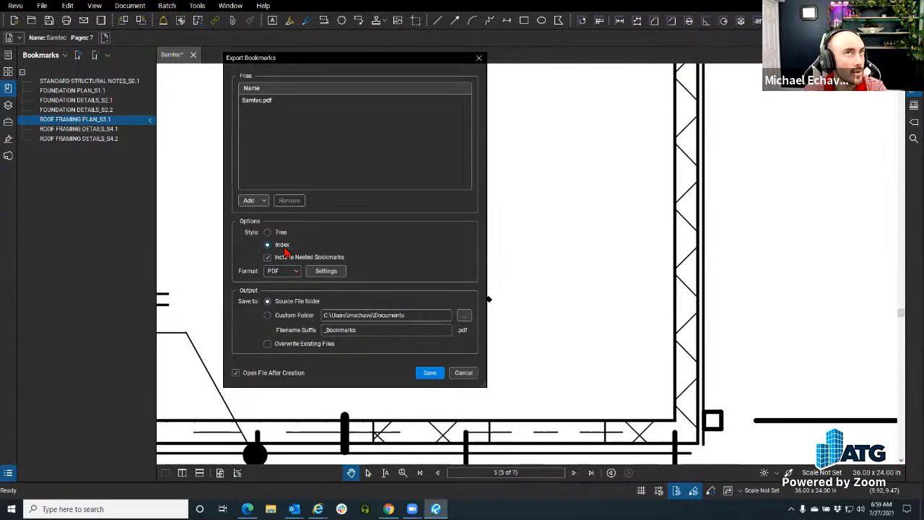
click(289, 272)
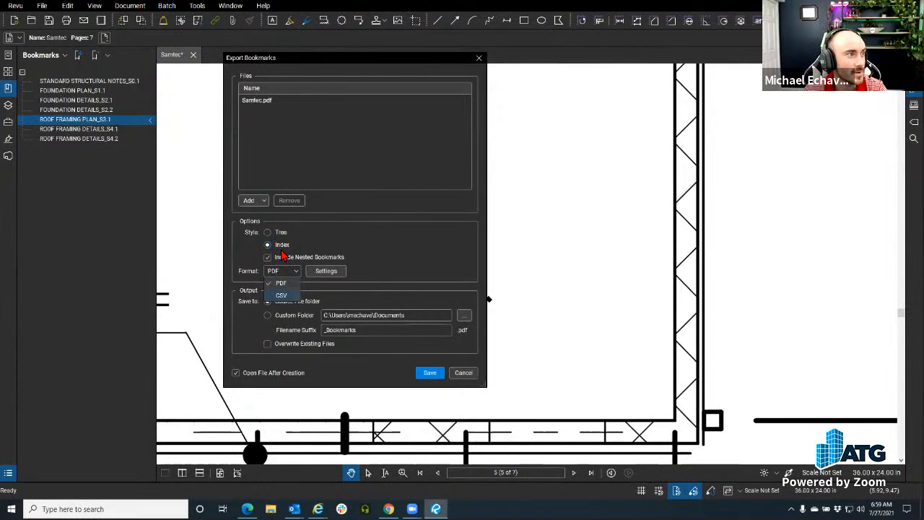
click(287, 301)
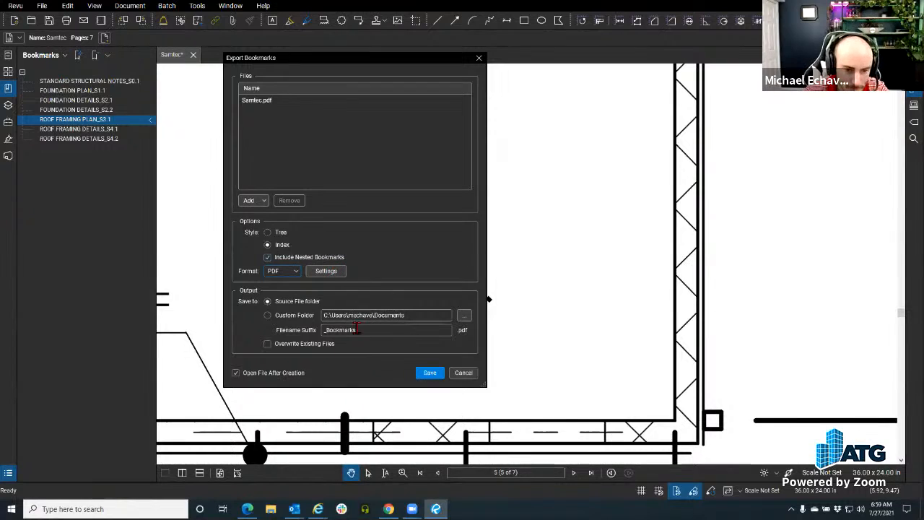
click(430, 373)
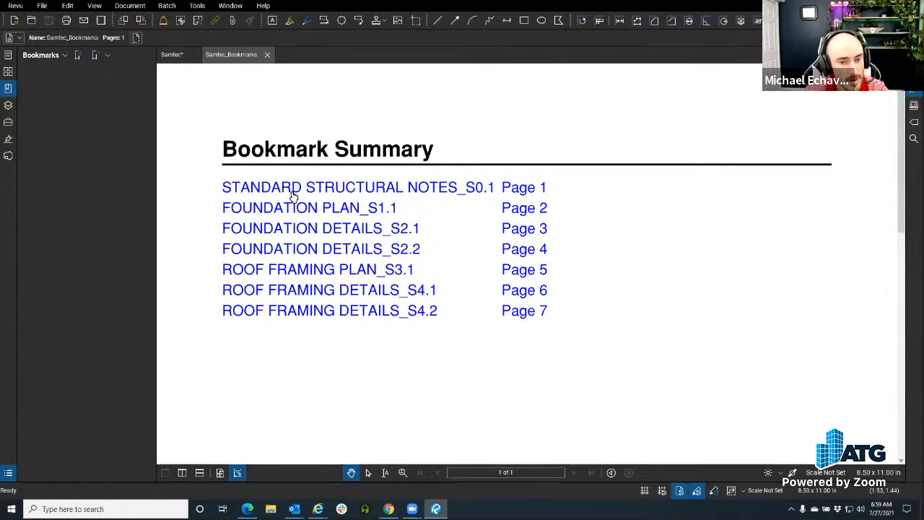
Step: Test the FOUNDATION PLAN_S1.1 link in the bookmark summary, and return to the Samtec_Bookmarks document
scroll(339, 221, down, 1)
scroll(333, 221, up, 1)
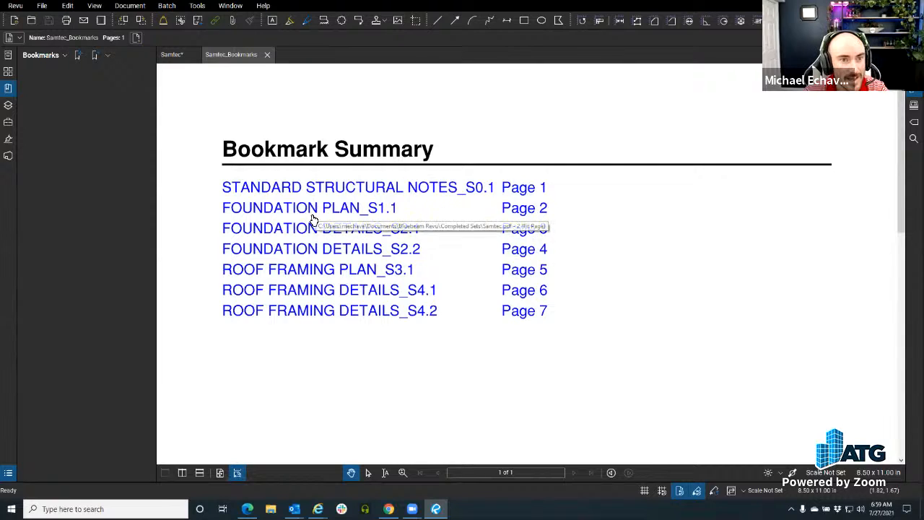
click(315, 209)
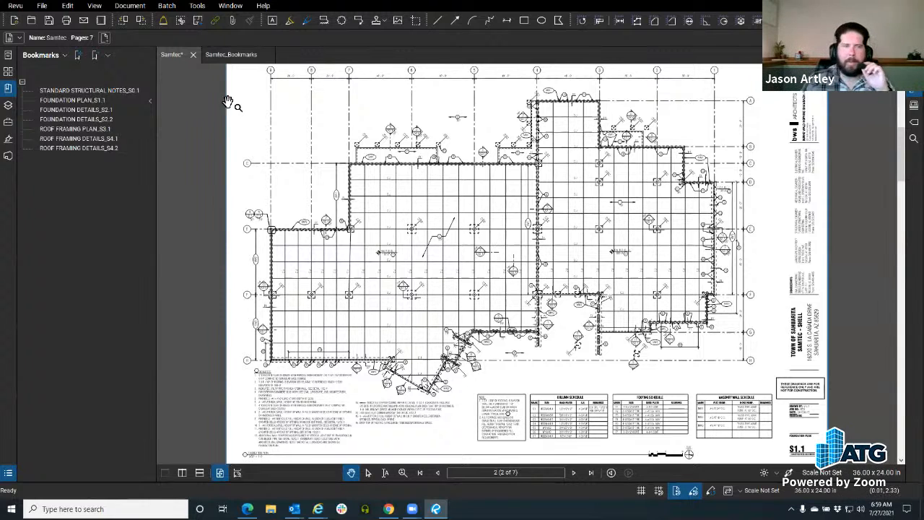
click(222, 61)
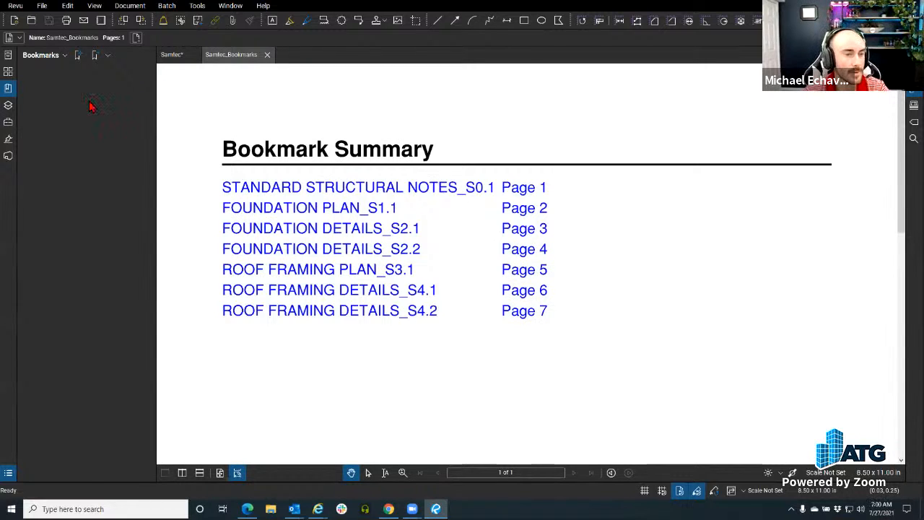
Step: Show the Construction Documents bookmark structure and examine the sheet series under Civil
click(46, 56)
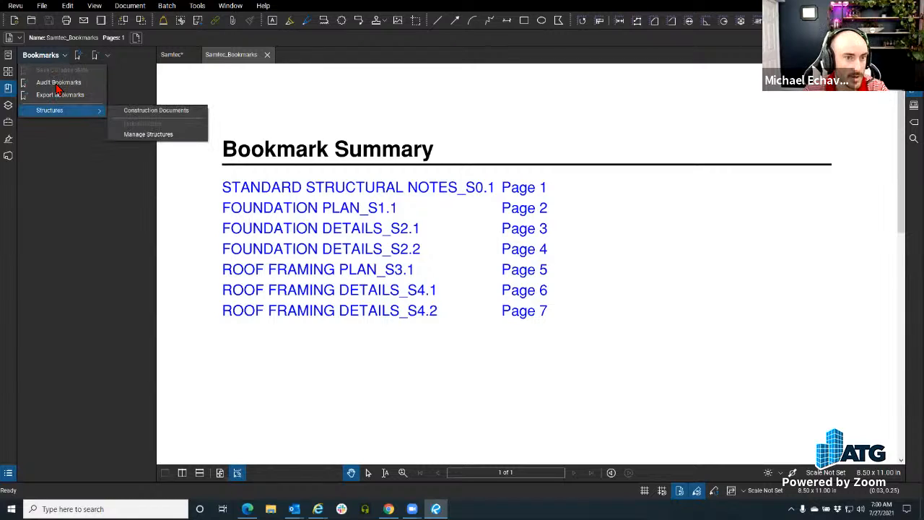
click(175, 112)
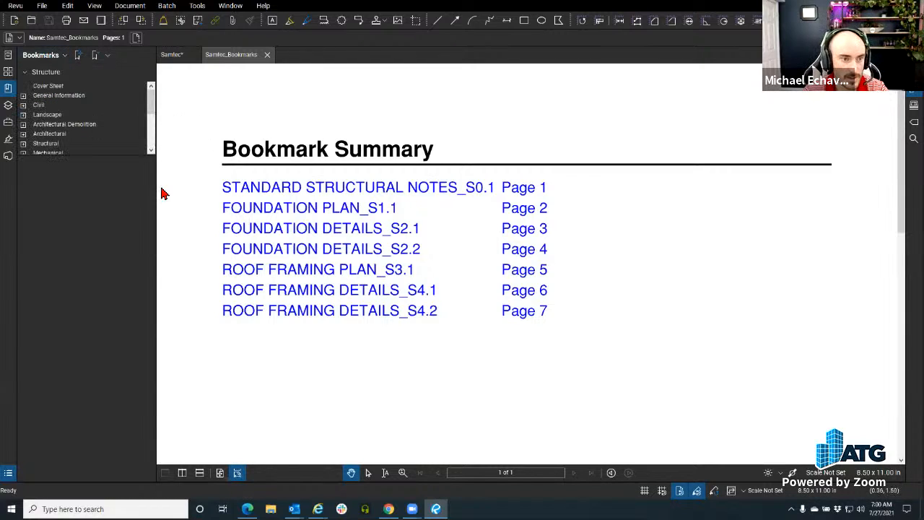
click(23, 104)
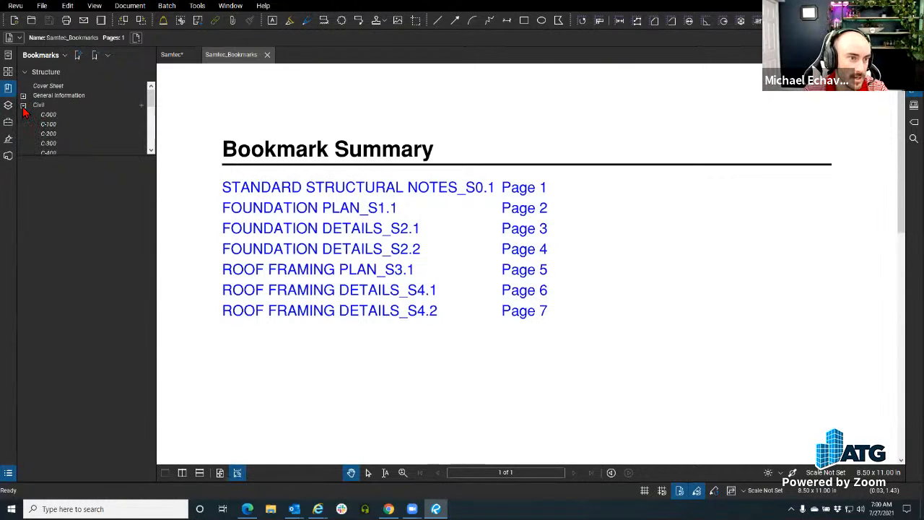
click(23, 104)
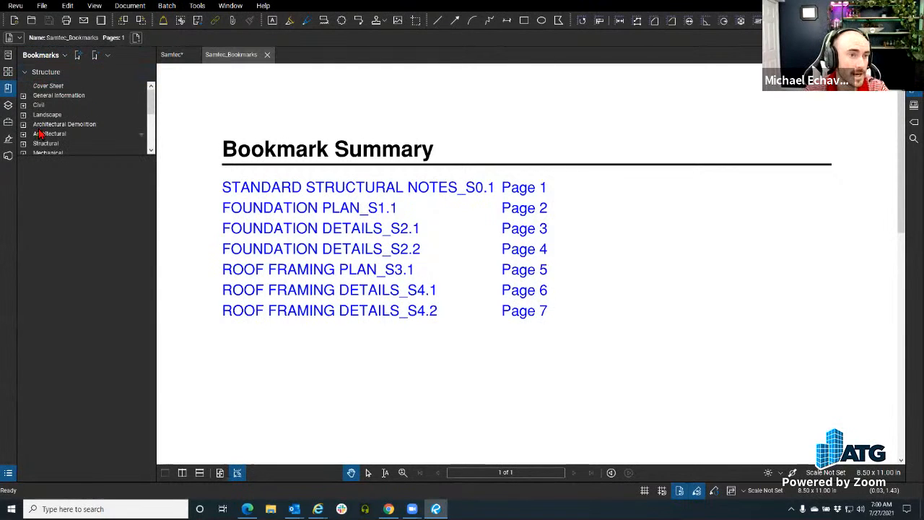
Step: Collapse and re-expand the Structure section, and hide the bookmark structure
click(24, 72)
right_click(26, 75)
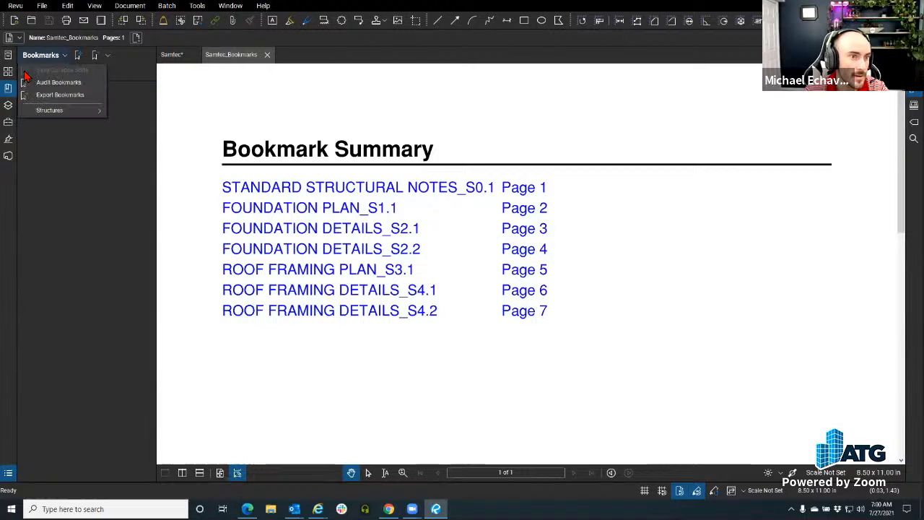
mouse_move(69, 111)
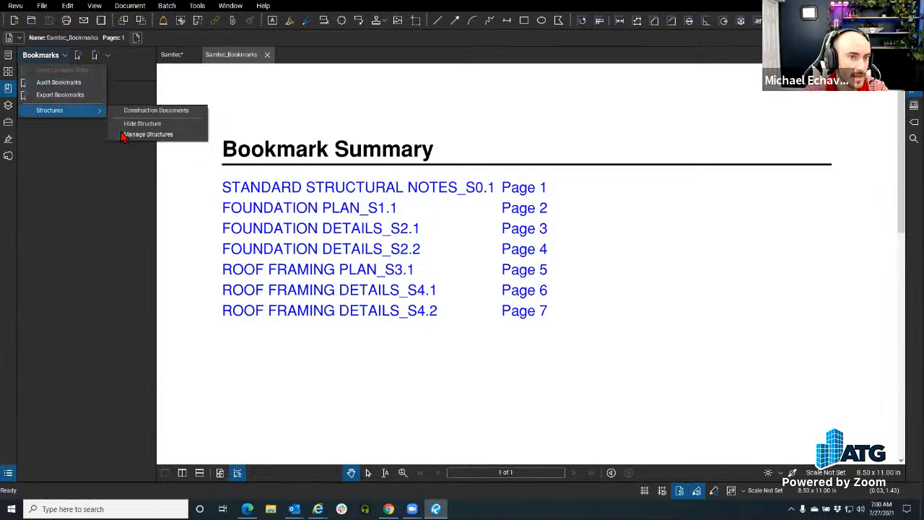
click(116, 173)
click(23, 72)
click(66, 56)
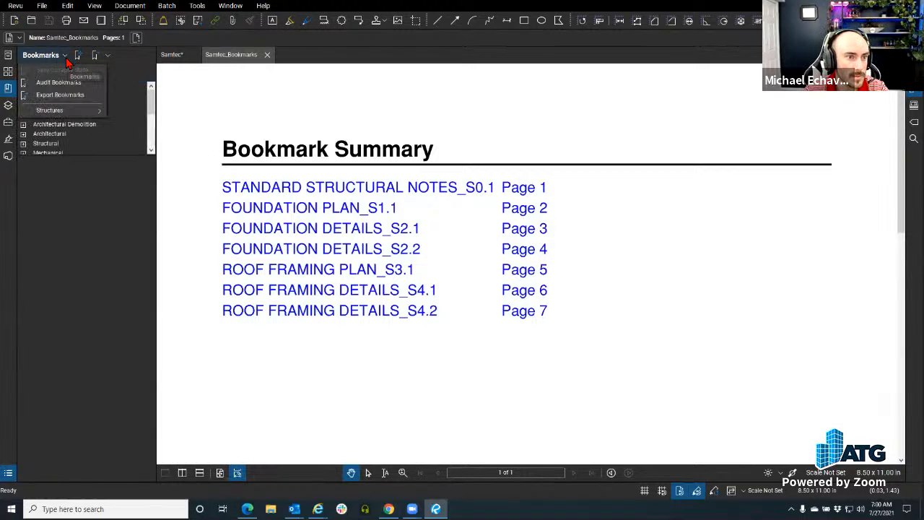
mouse_move(68, 110)
click(141, 122)
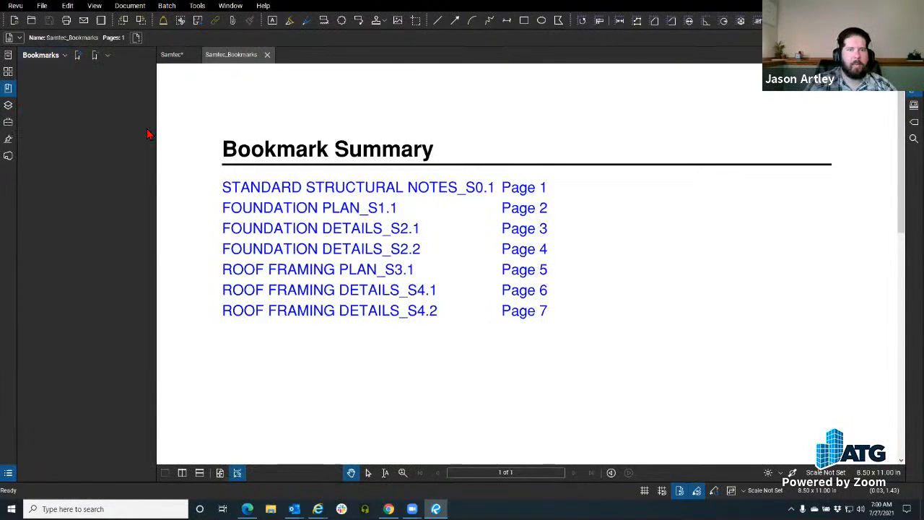
Step: Show the Construction Documents bookmark structure again and enlarge its area to fit the whole discipline list
click(64, 55)
mouse_move(62, 110)
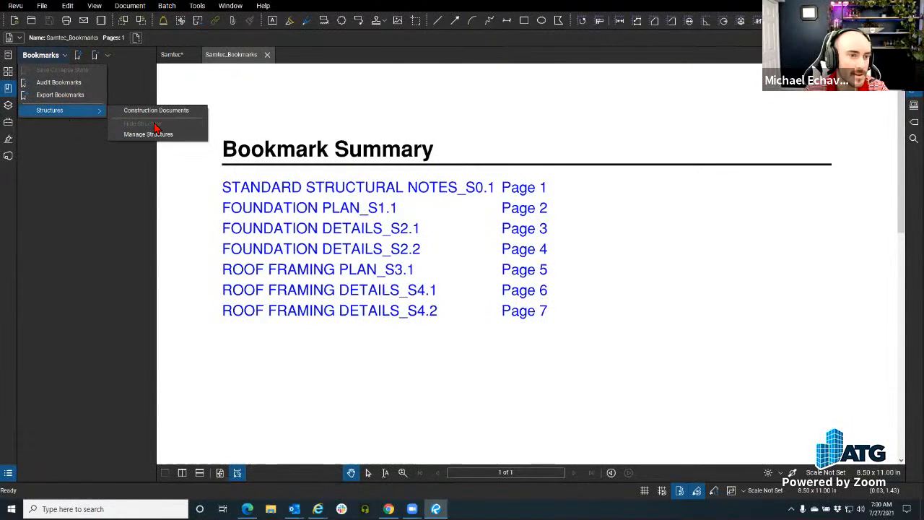
click(161, 112)
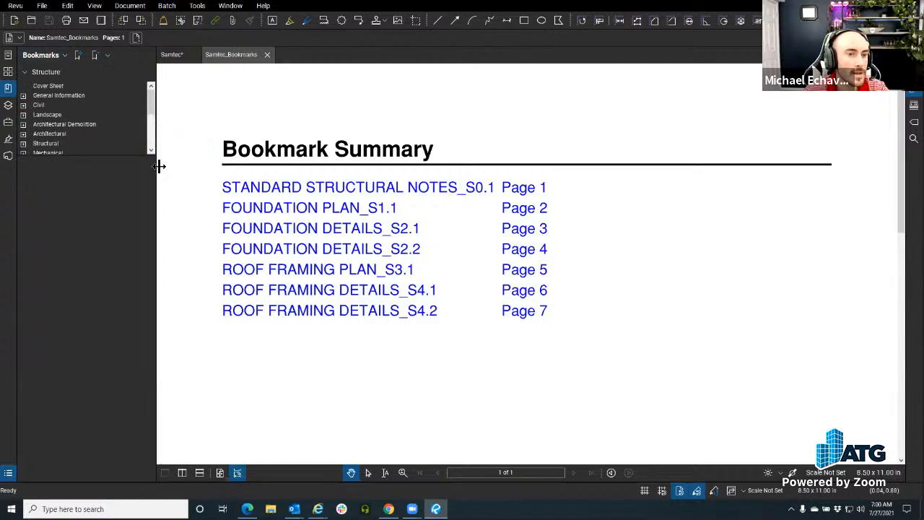
drag(69, 156, 75, 289)
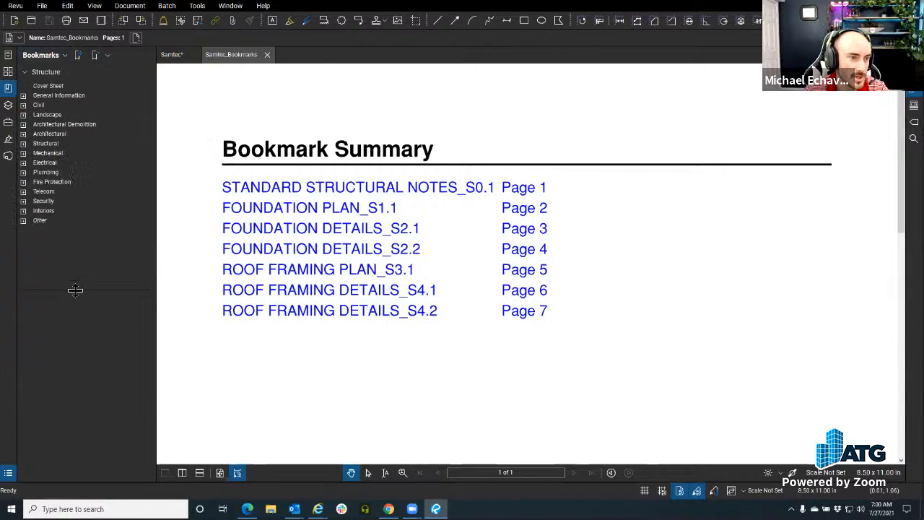
Step: Examine the sheet series under Landscape and General Information in the structure, collapsing each group again
click(23, 116)
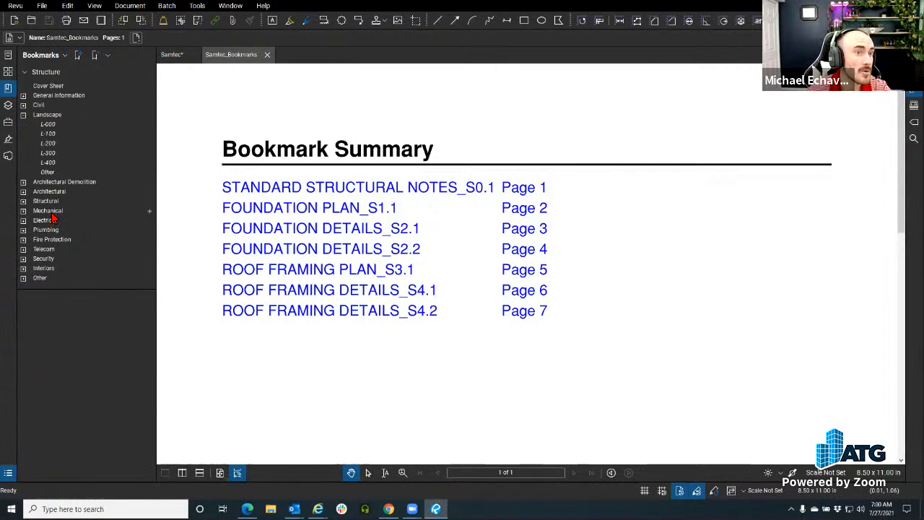
click(23, 115)
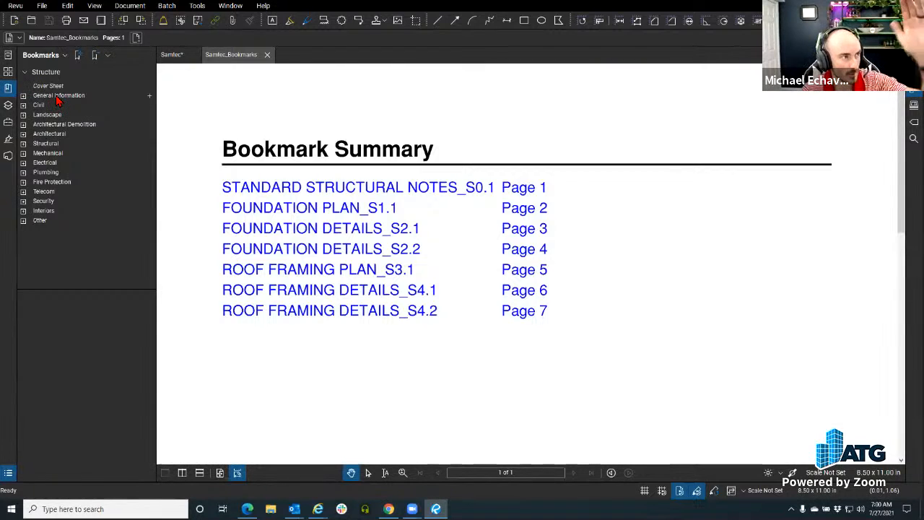
click(23, 95)
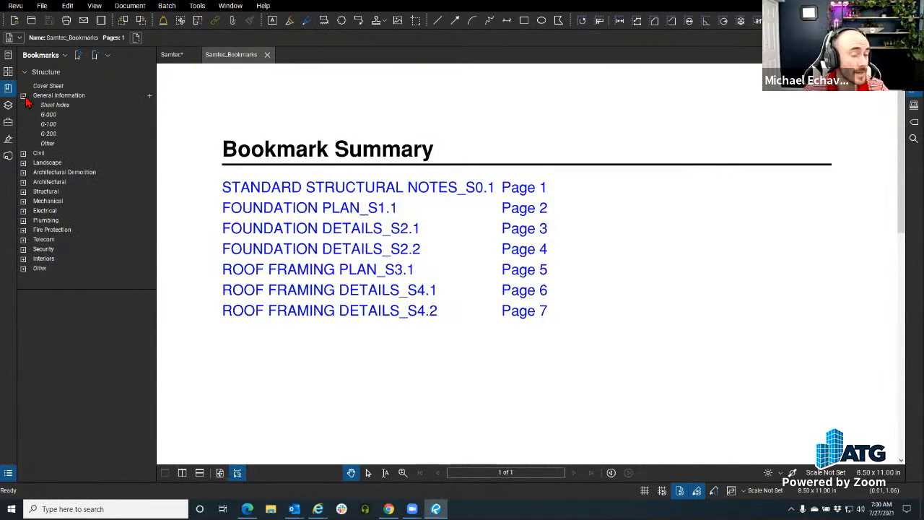
click(24, 95)
Step: Review the Construction Documents entry and its available options in Manage Structures, and close the dialog without changes
click(64, 55)
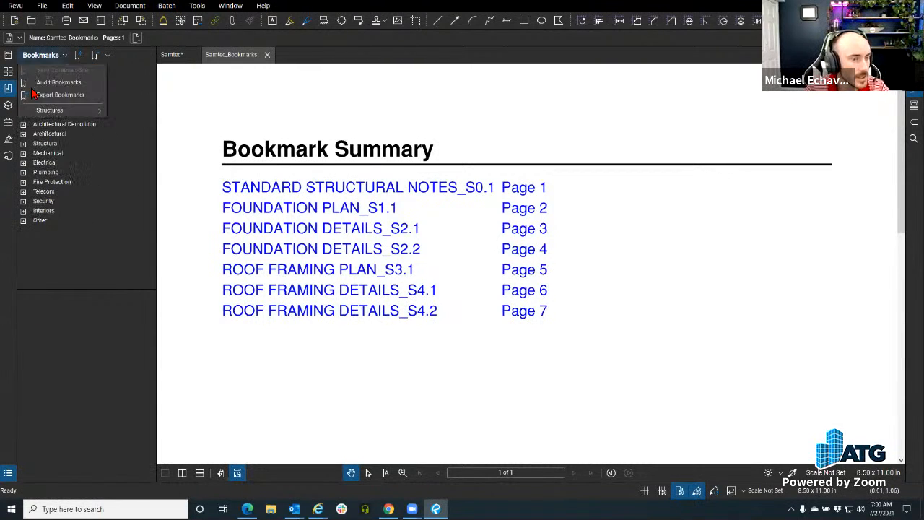
mouse_move(59, 112)
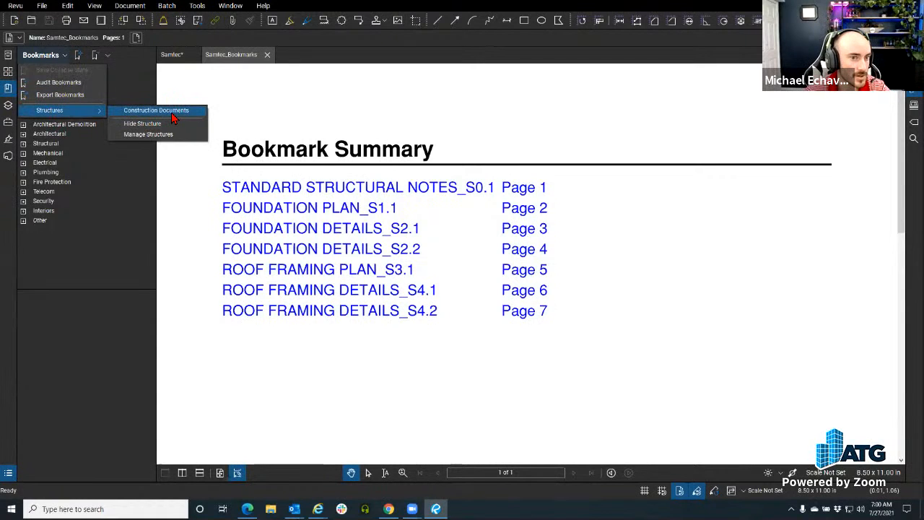
click(148, 134)
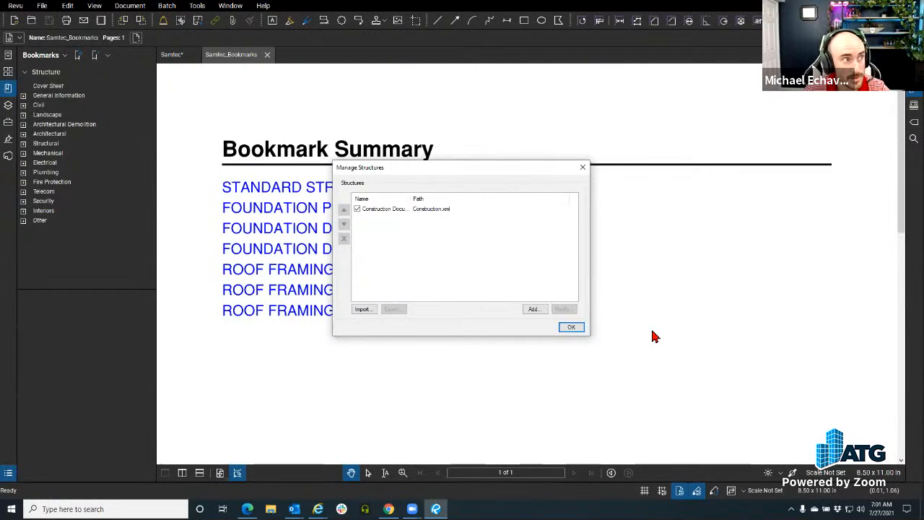
click(436, 209)
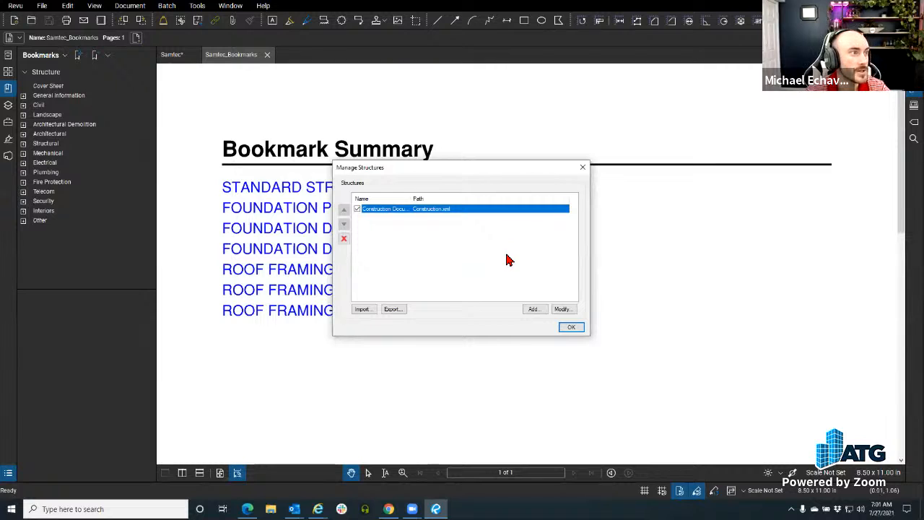
click(582, 167)
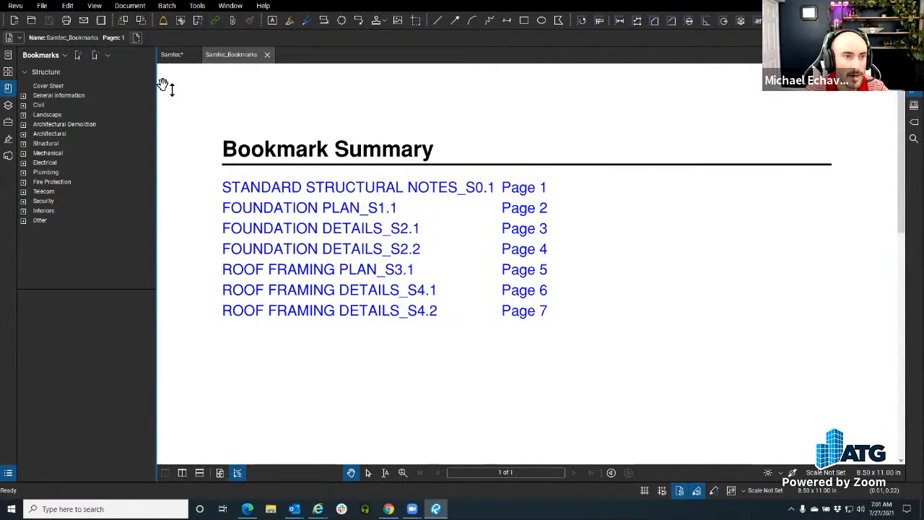
Step: Collapse the Structure section and open the Create Bookmarks options for Samtec_Bookmarks
click(38, 59)
mouse_move(65, 110)
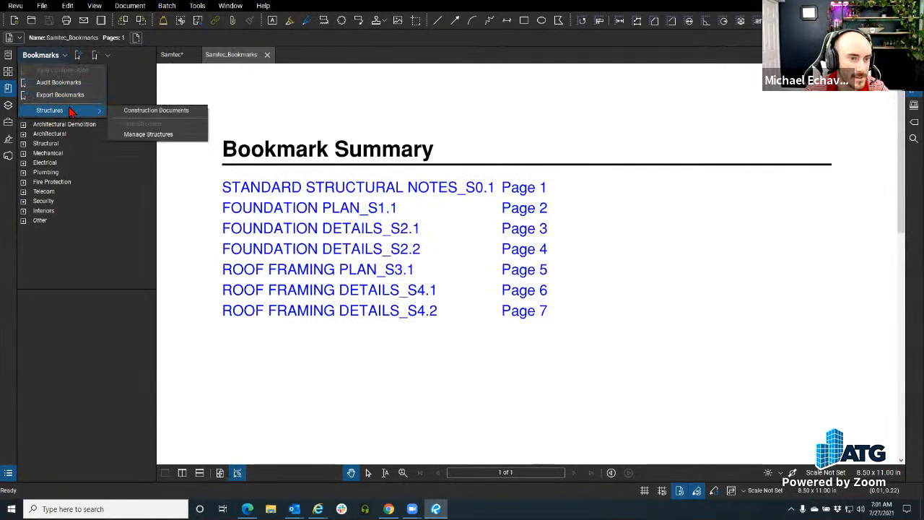
click(148, 58)
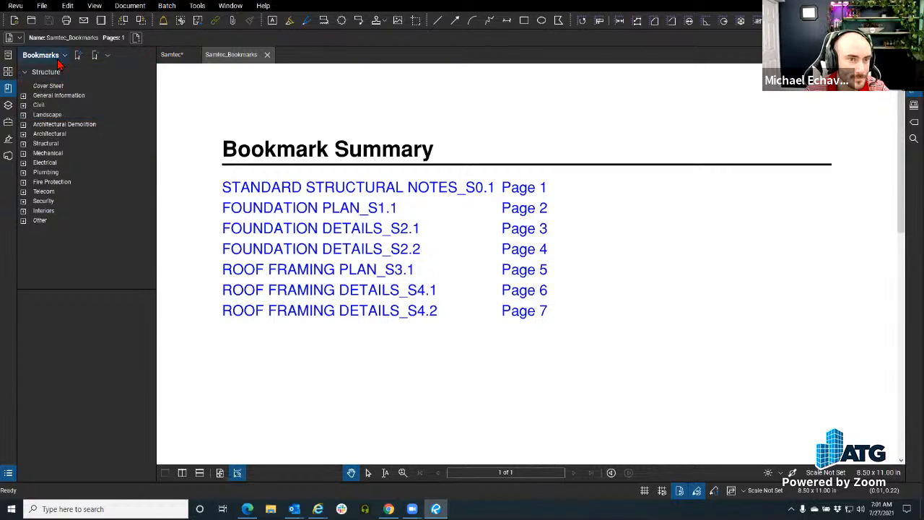
click(24, 72)
click(77, 56)
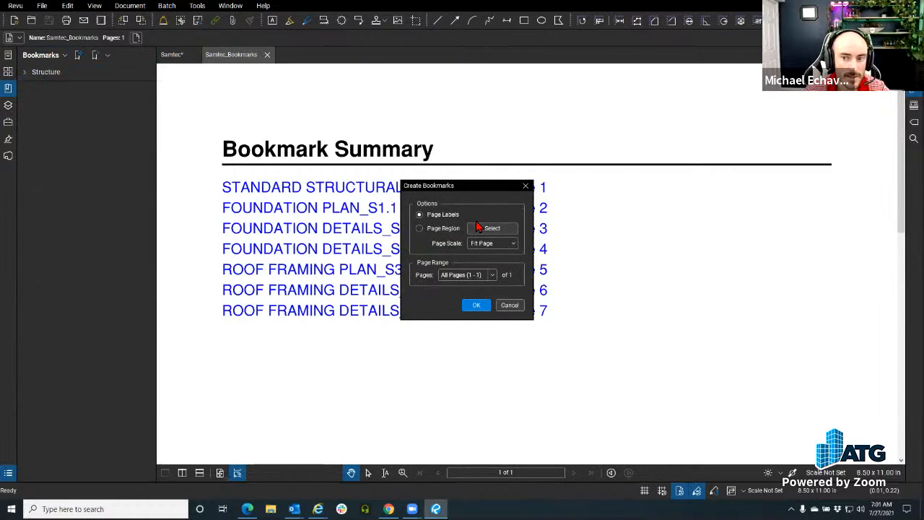
Step: Cancel the bookmark creation and close the Samtec_Bookmarks summary, returning to the Samtec drawing set
click(525, 185)
click(266, 54)
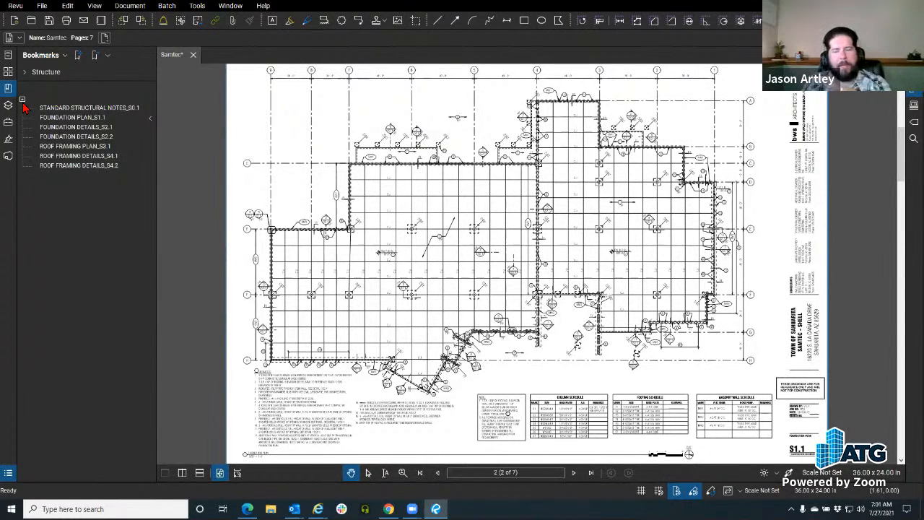
right_click(96, 119)
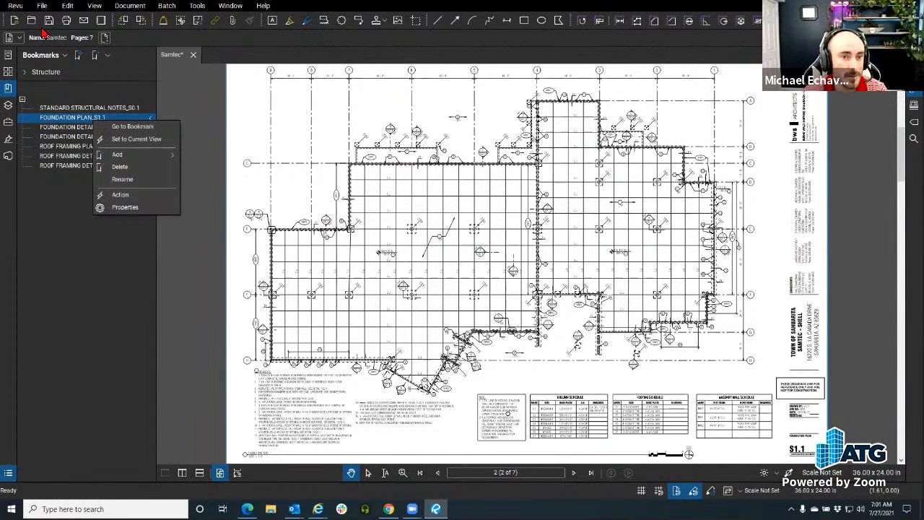
click(208, 60)
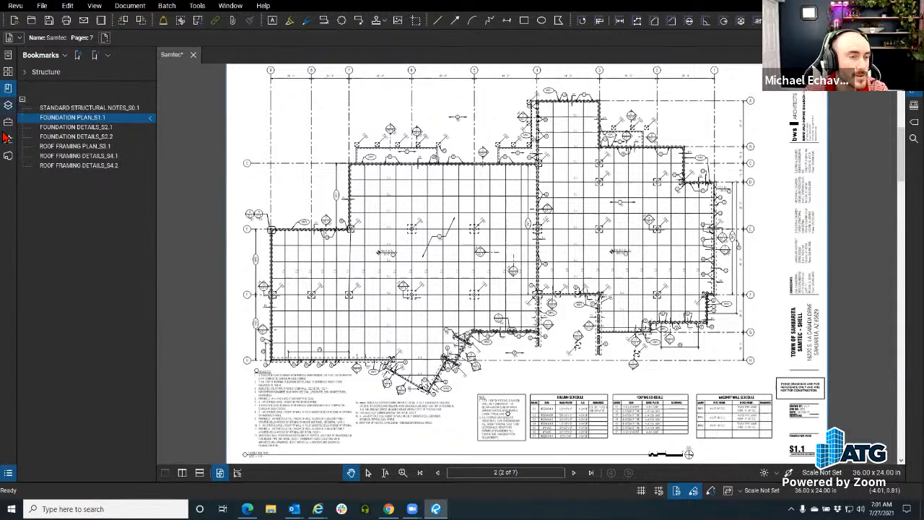
Step: Show the page thumbnails and create a page label from the bookmark for the first page only
click(6, 75)
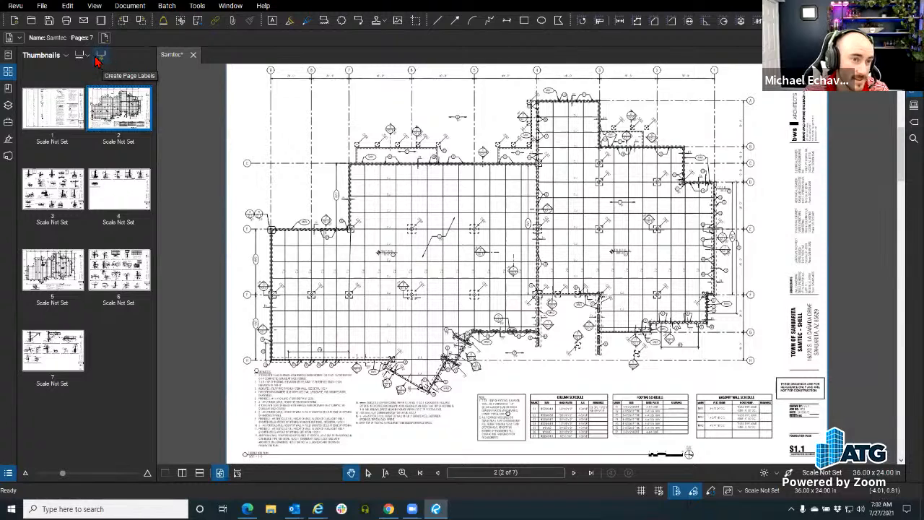
click(70, 82)
right_click(70, 80)
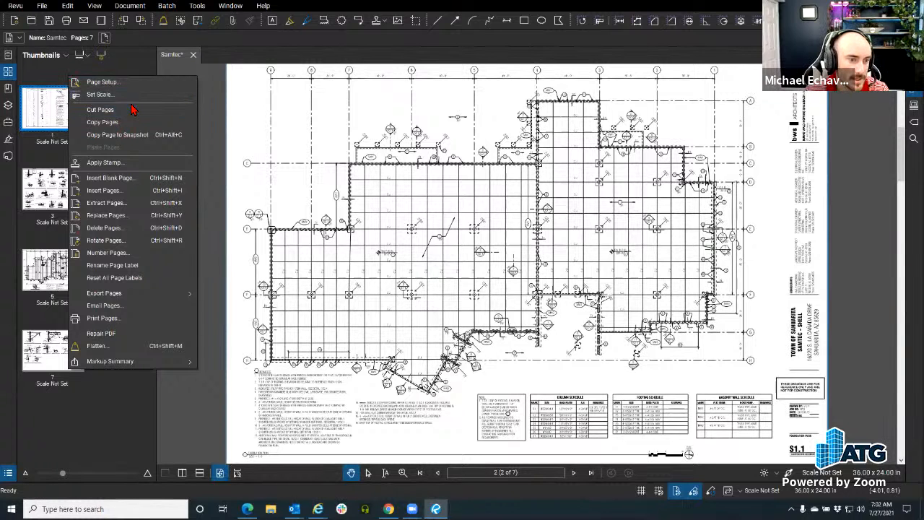
click(109, 266)
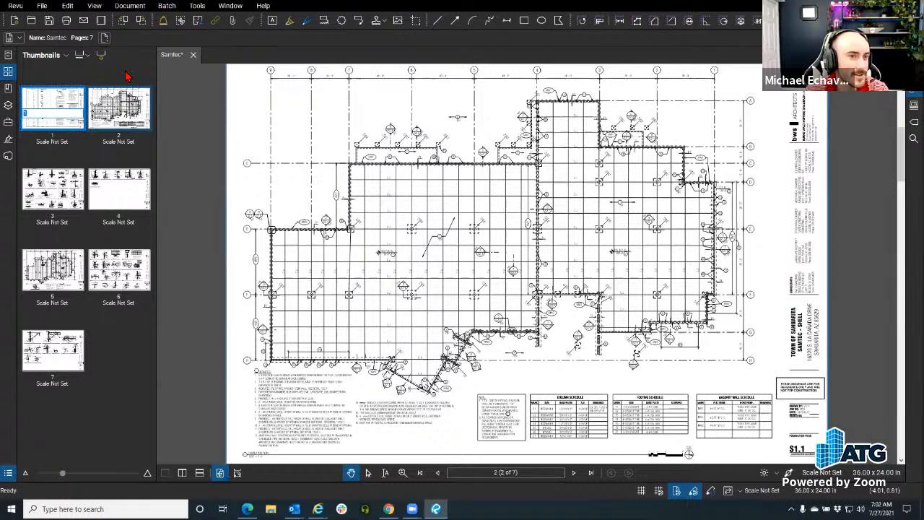
click(104, 55)
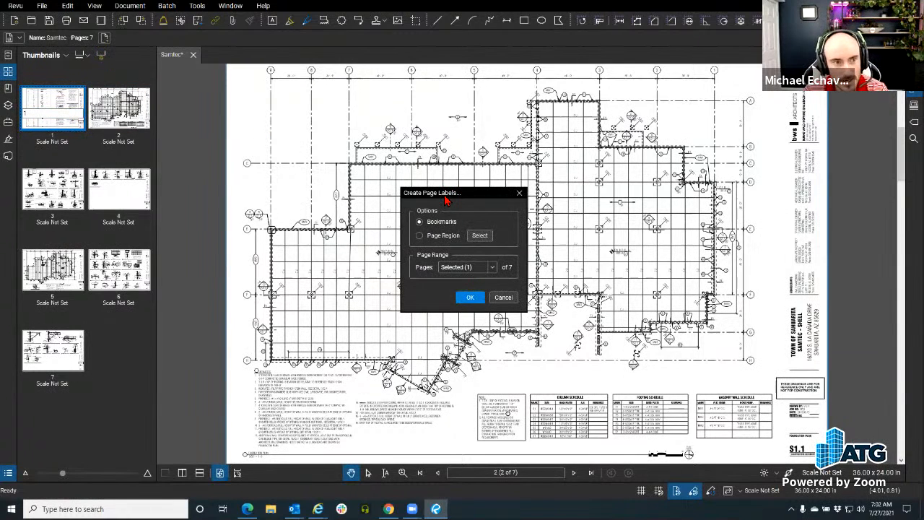
drag(445, 201, 263, 114)
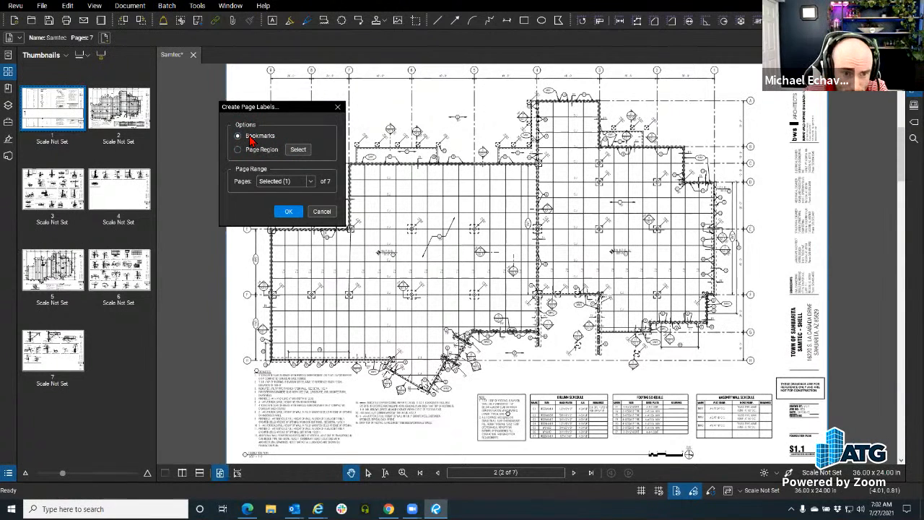
click(290, 215)
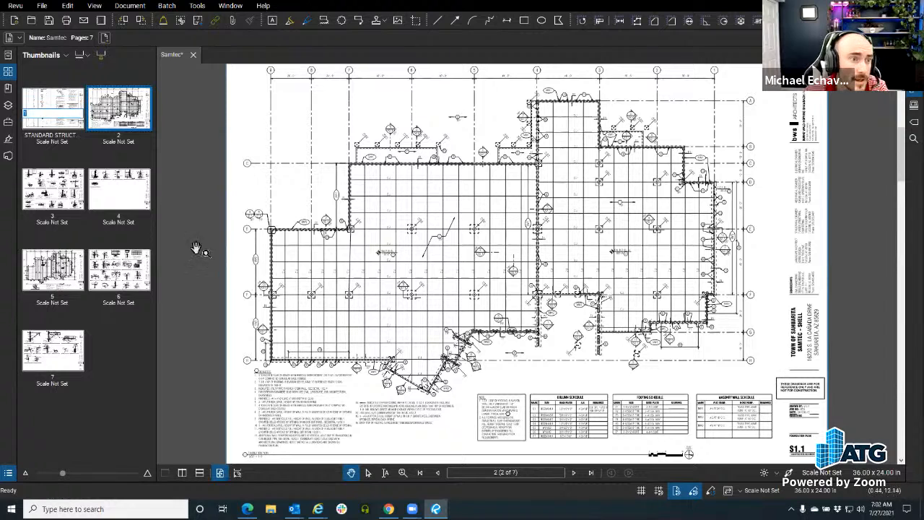
Step: Create page labels from the bookmarks for all pages (1-7) and widen the thumbnails area to read them
click(102, 57)
click(491, 267)
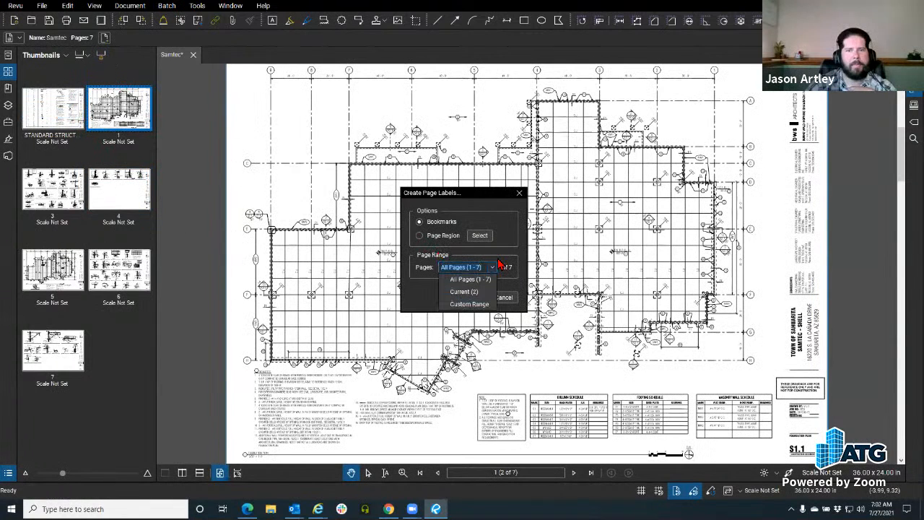
click(470, 280)
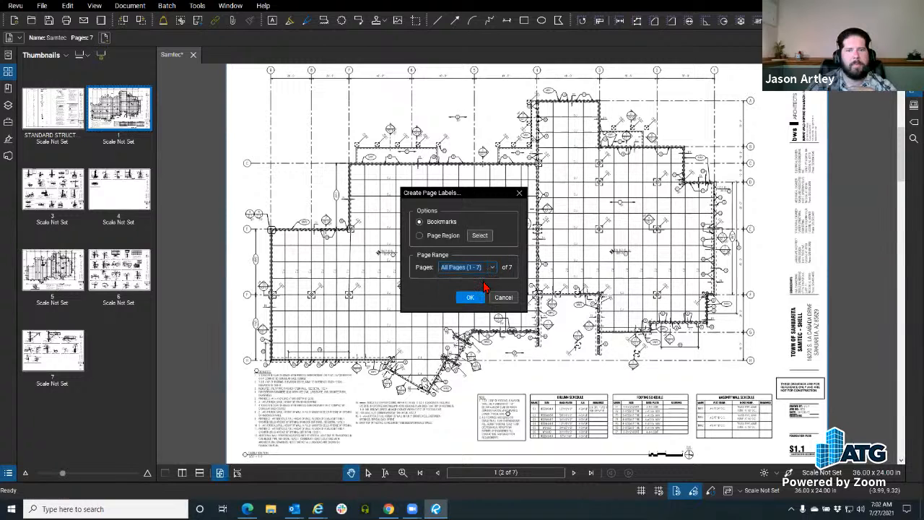
click(470, 296)
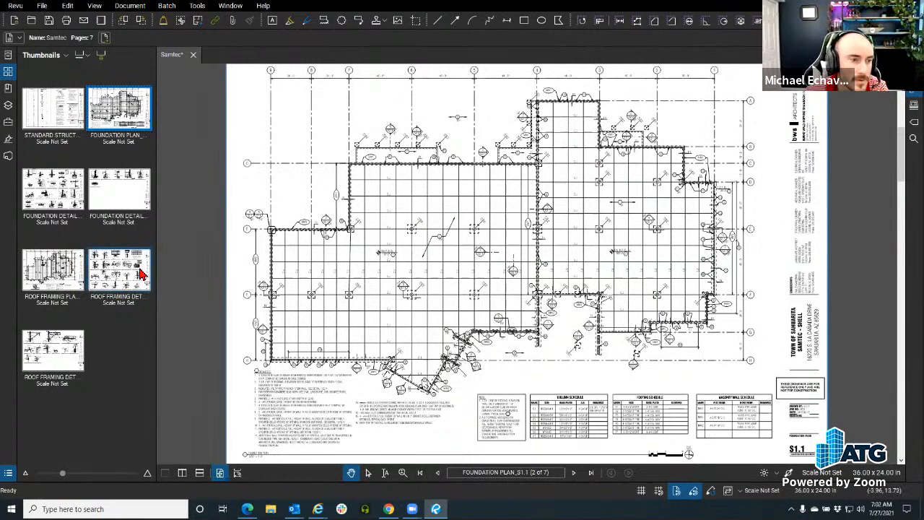
drag(158, 166, 249, 183)
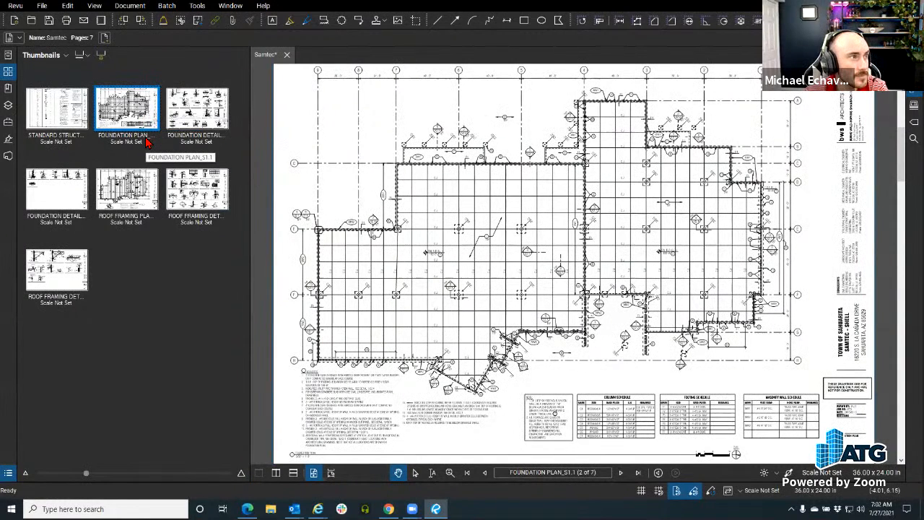
Step: Look through the options available for page labels, page export and bookmarks
click(104, 56)
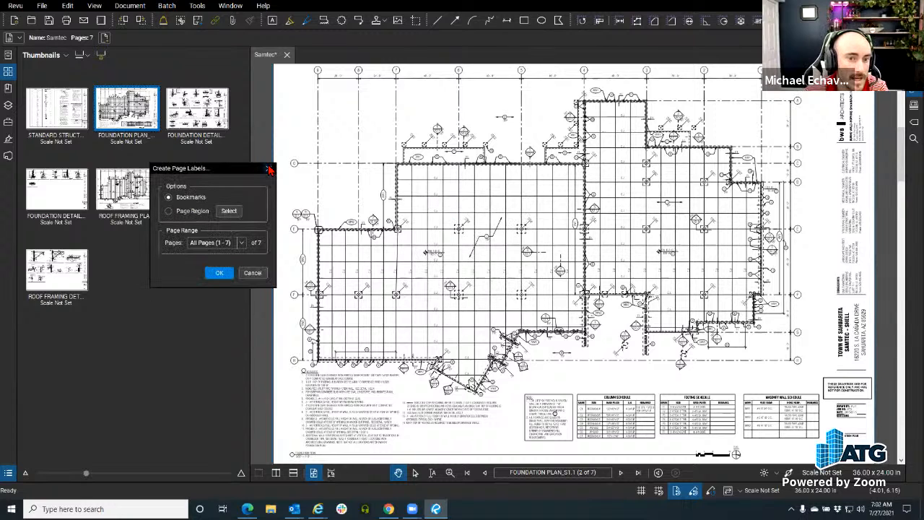
click(268, 170)
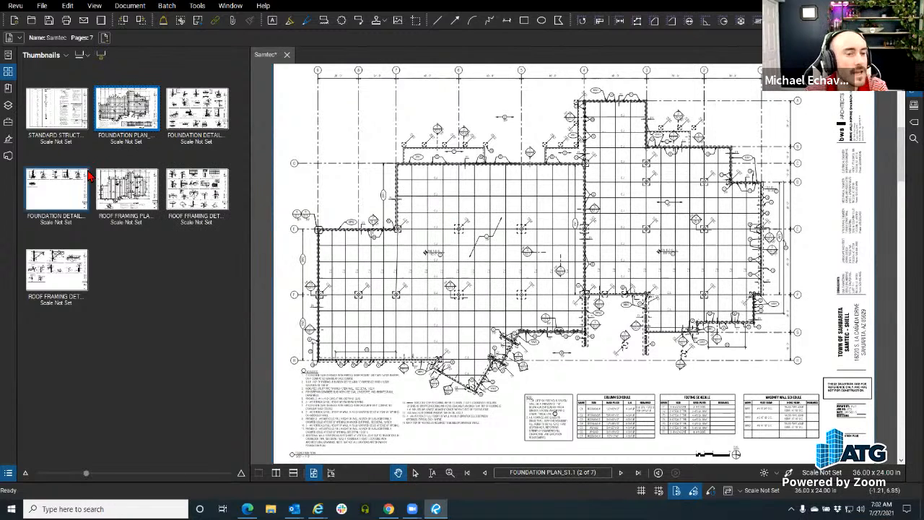
click(64, 55)
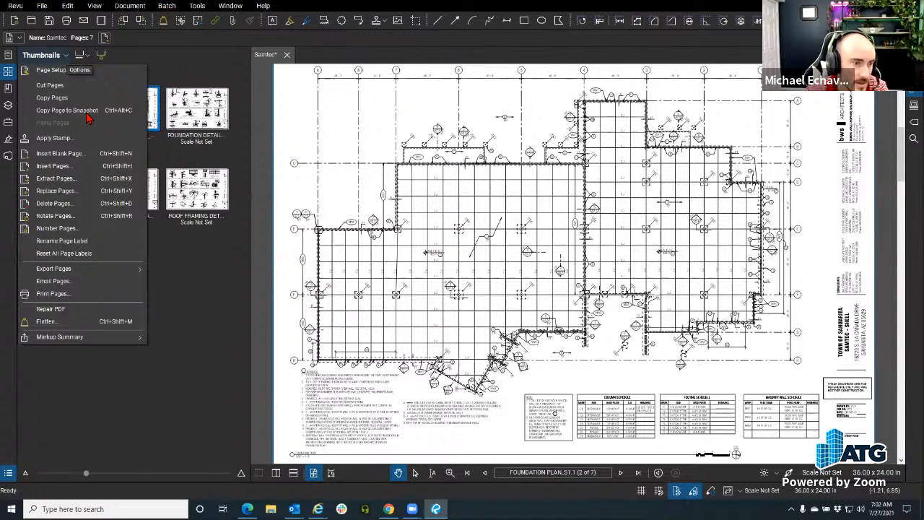
click(66, 55)
click(66, 56)
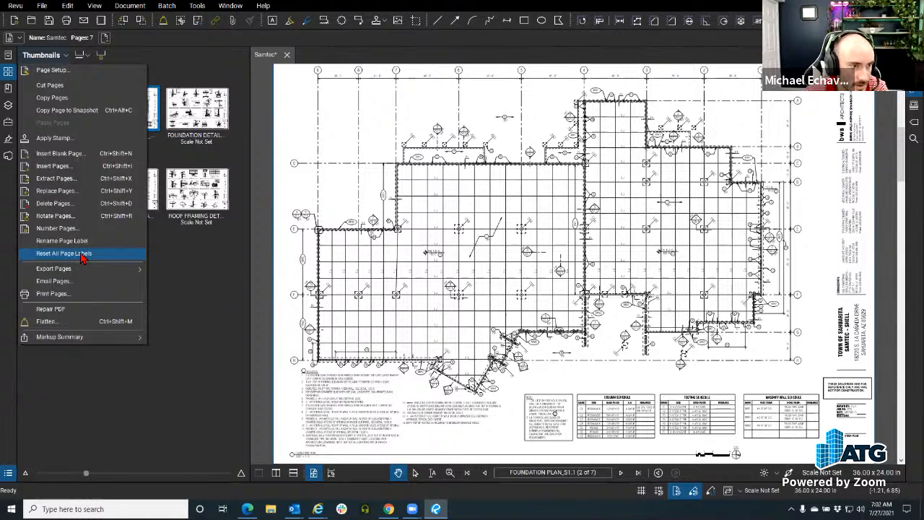
click(174, 269)
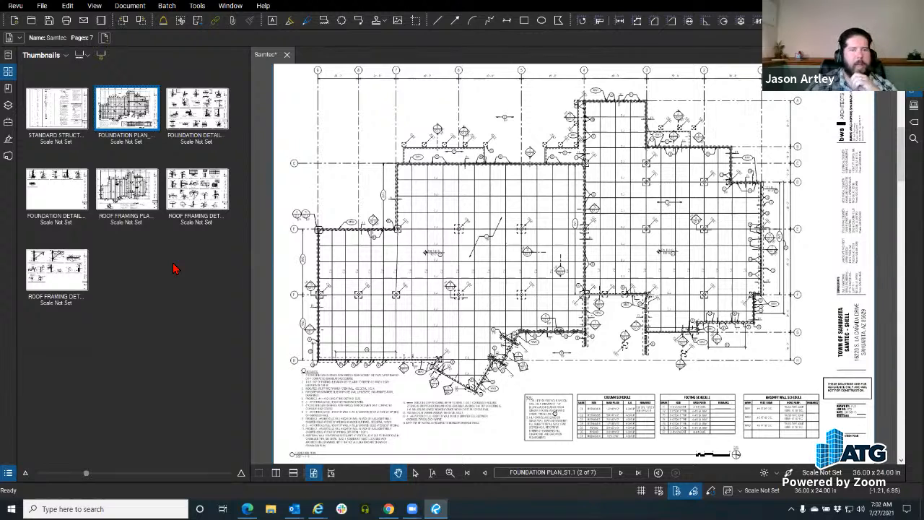
right_click(101, 88)
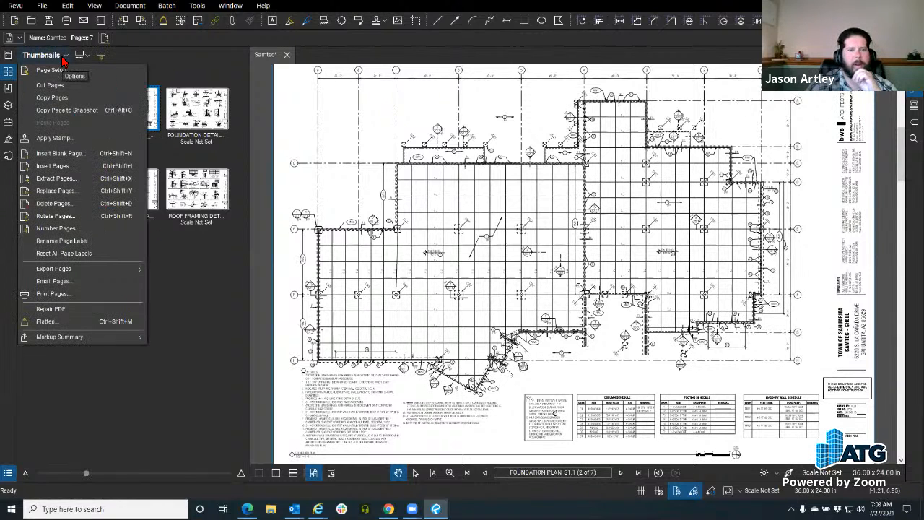
mouse_move(96, 274)
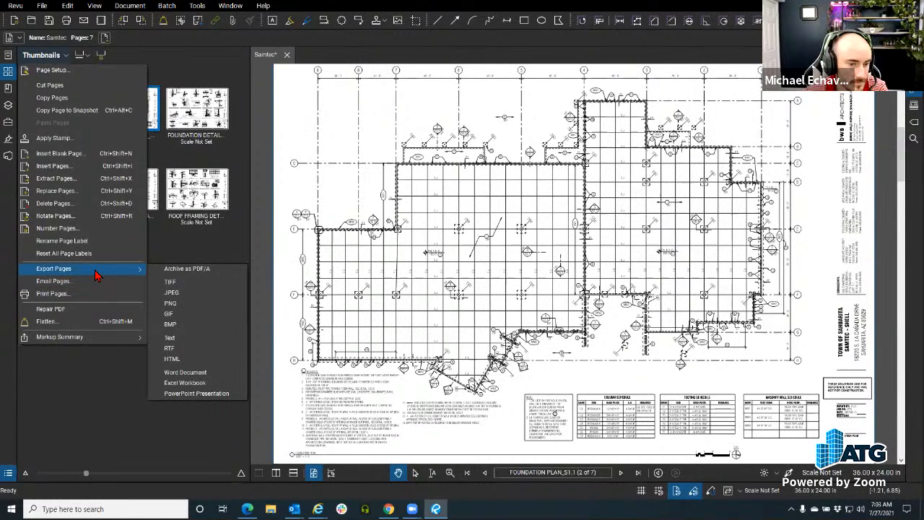
click(99, 390)
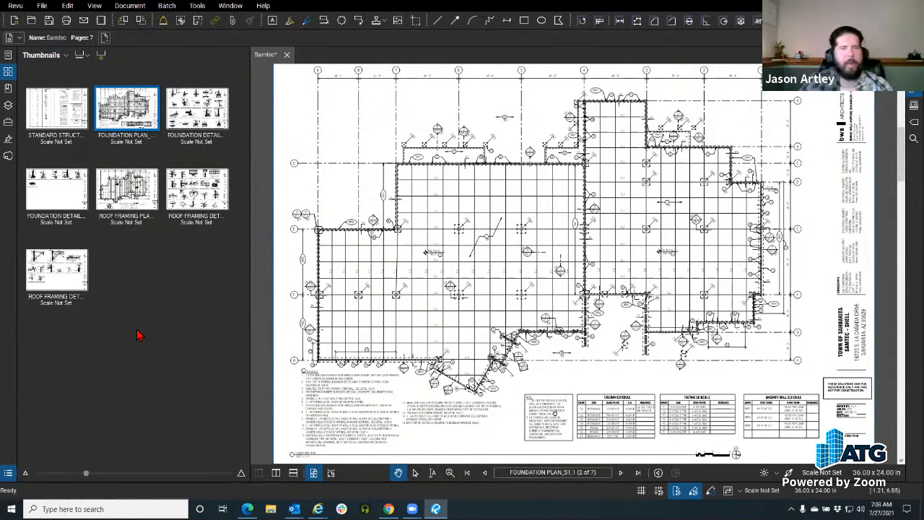
click(9, 88)
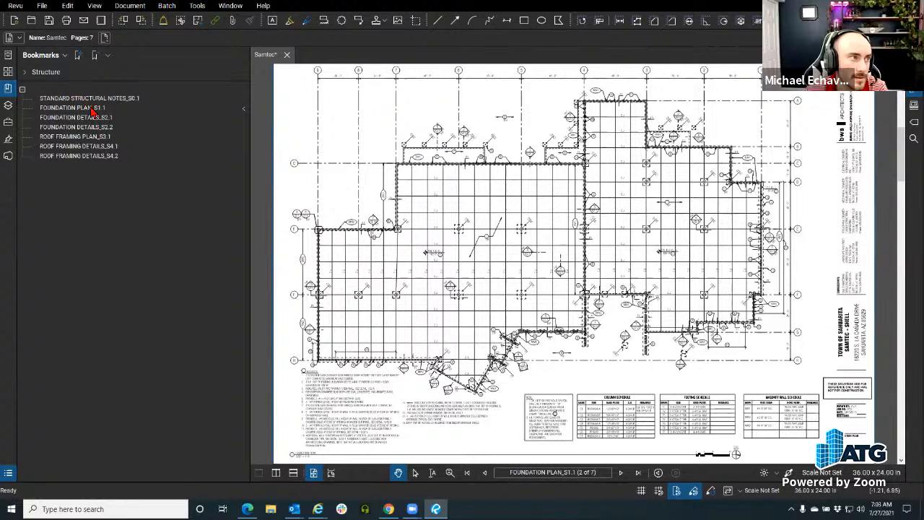
click(60, 58)
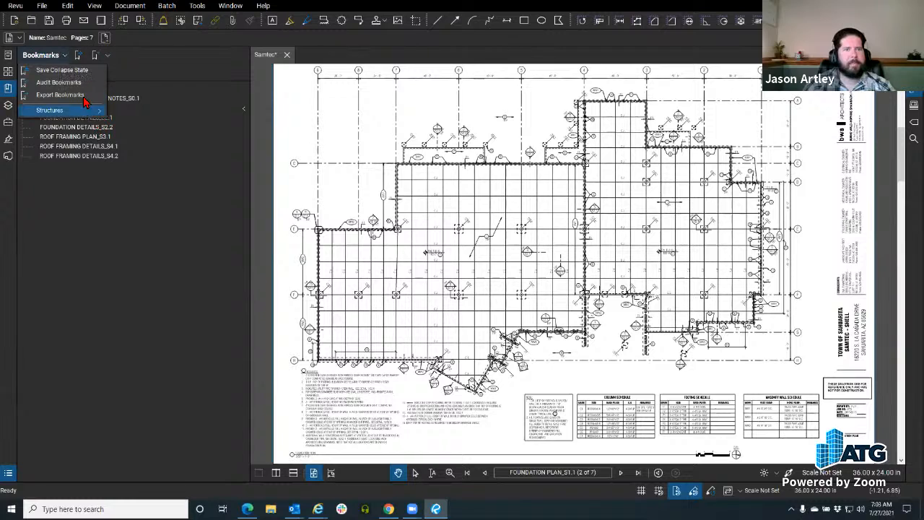
click(155, 279)
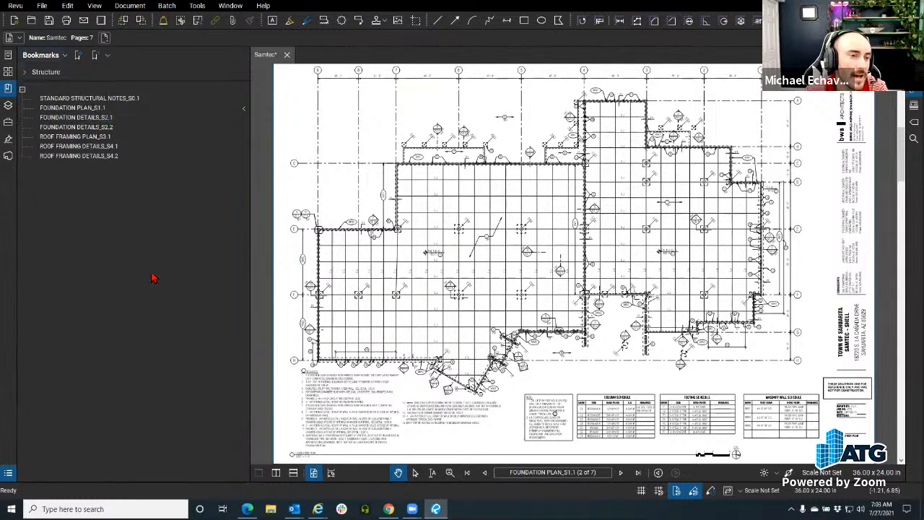
click(8, 72)
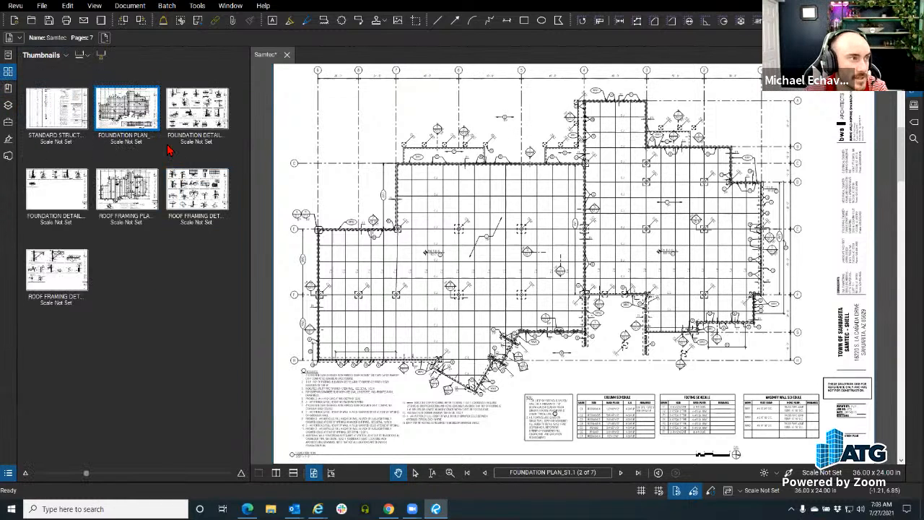
Step: Export Samtec.pdf's bookmarks as a tree-style PDF in the source file folder with the suffix _Bookmarks, and review the bookmark summary
click(9, 89)
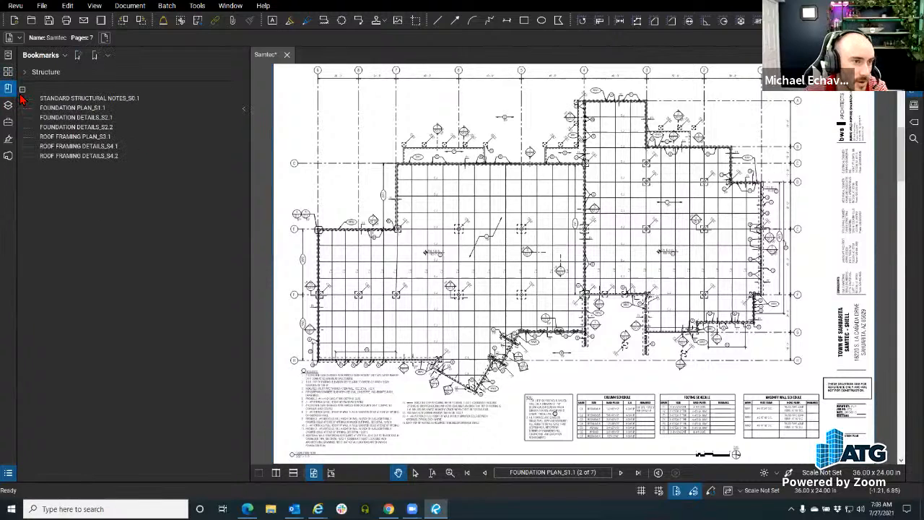
click(64, 56)
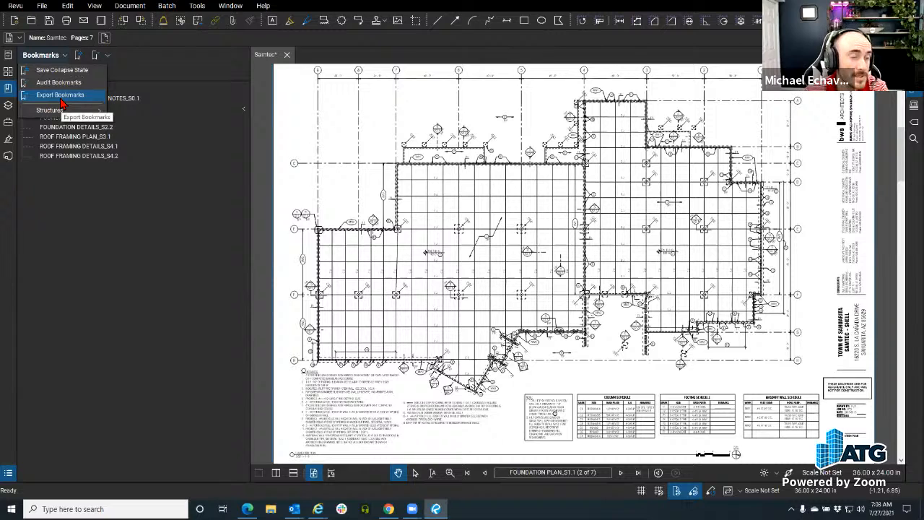
click(62, 98)
drag(361, 88, 227, 61)
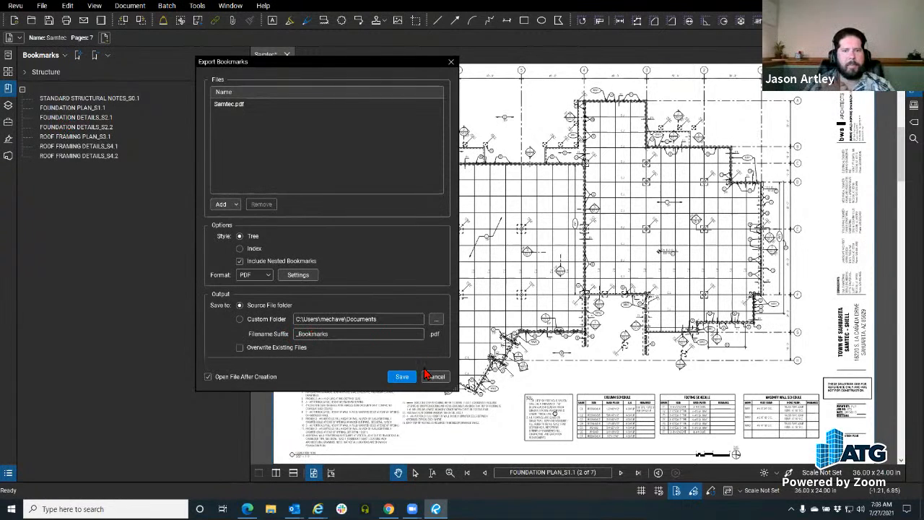
click(402, 377)
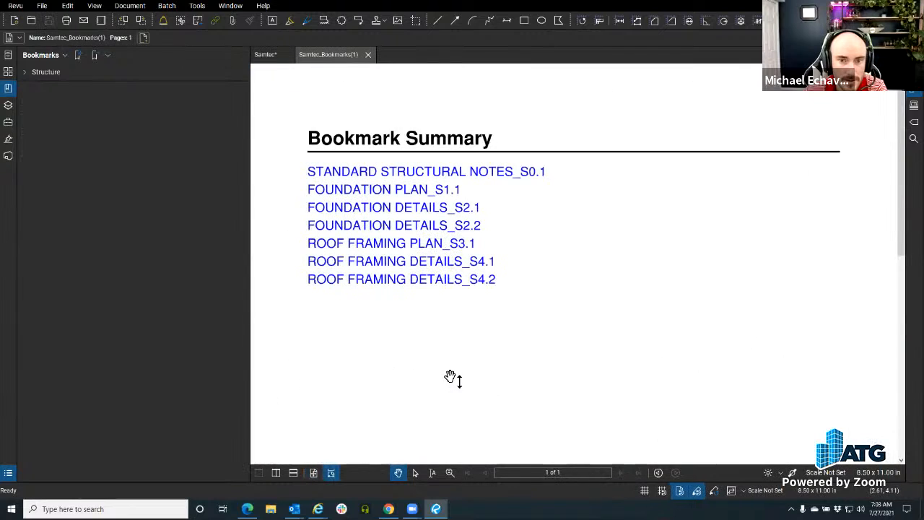
scroll(342, 252, down, 6)
scroll(484, 448, up, 4)
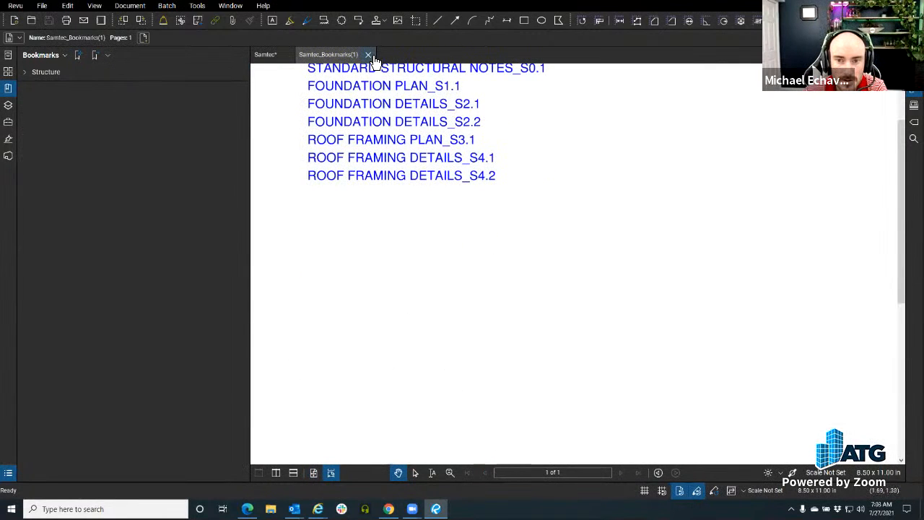
scroll(375, 178, up, 2)
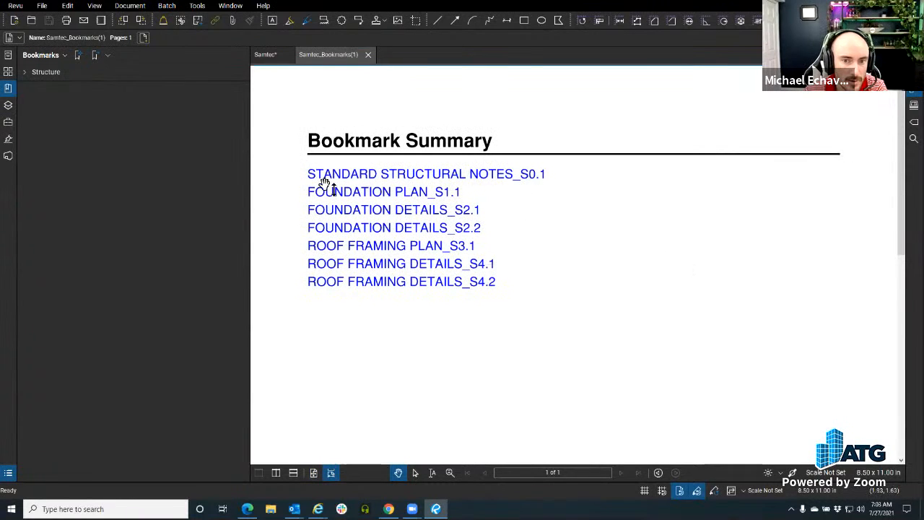
Step: Return to the Samtec drawing set and add a child bookmark under FOUNDATION PLAN_S1.1, keeping its default name
click(267, 58)
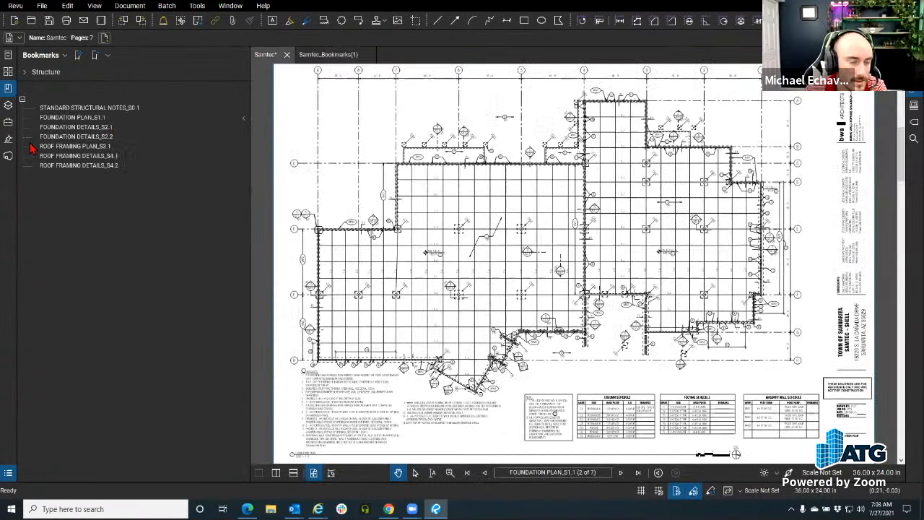
right_click(82, 119)
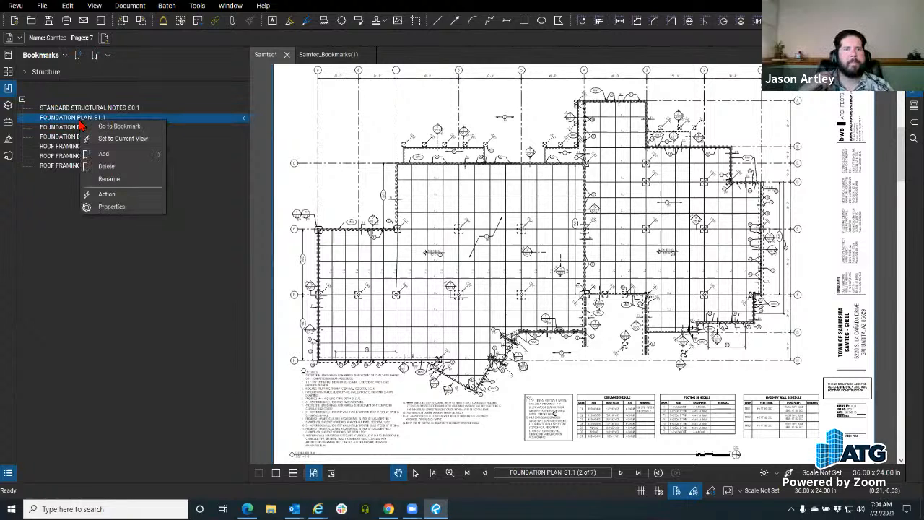
mouse_move(126, 154)
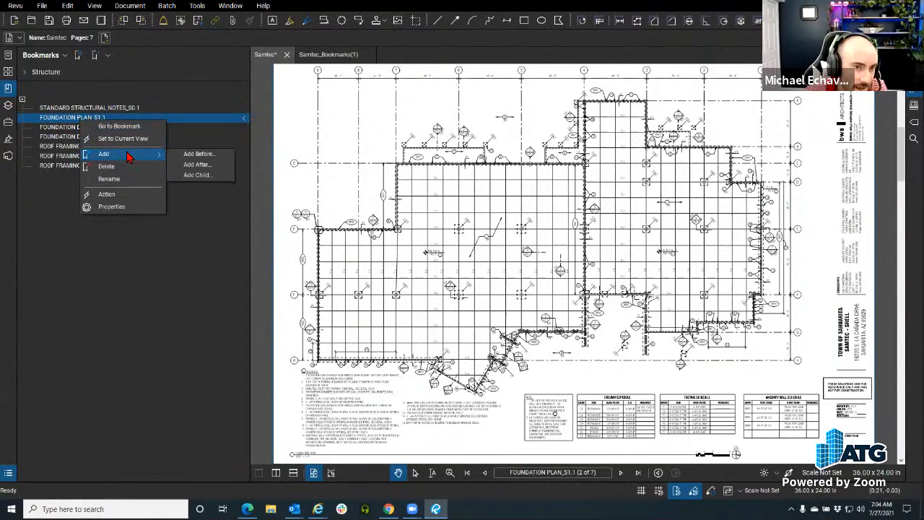
click(211, 175)
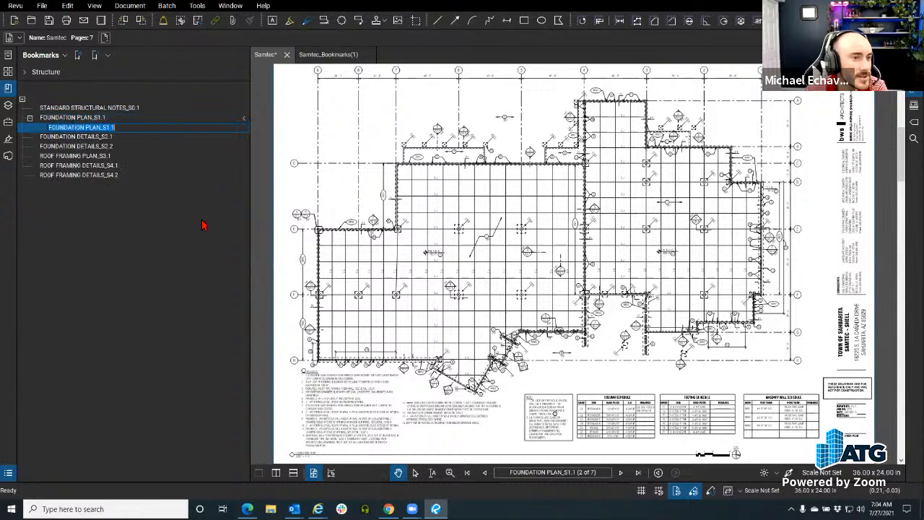
right_click(123, 133)
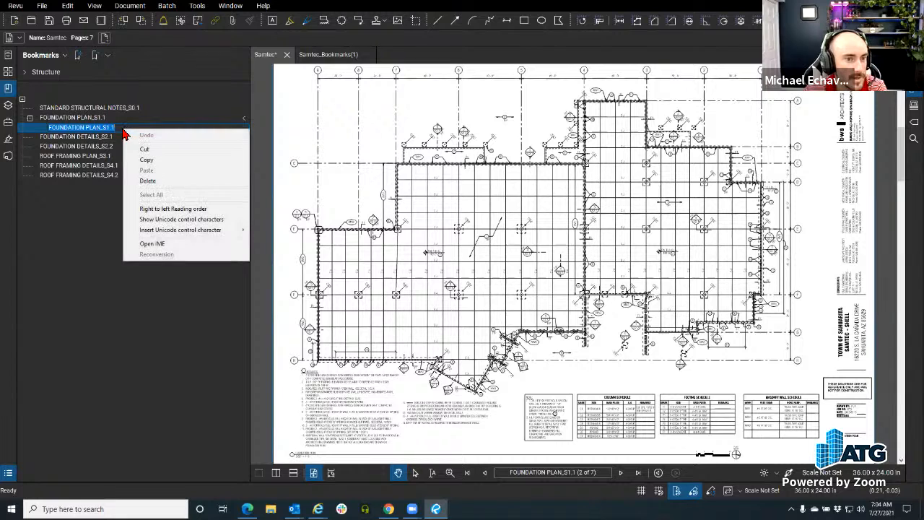
right_click(63, 126)
click(32, 155)
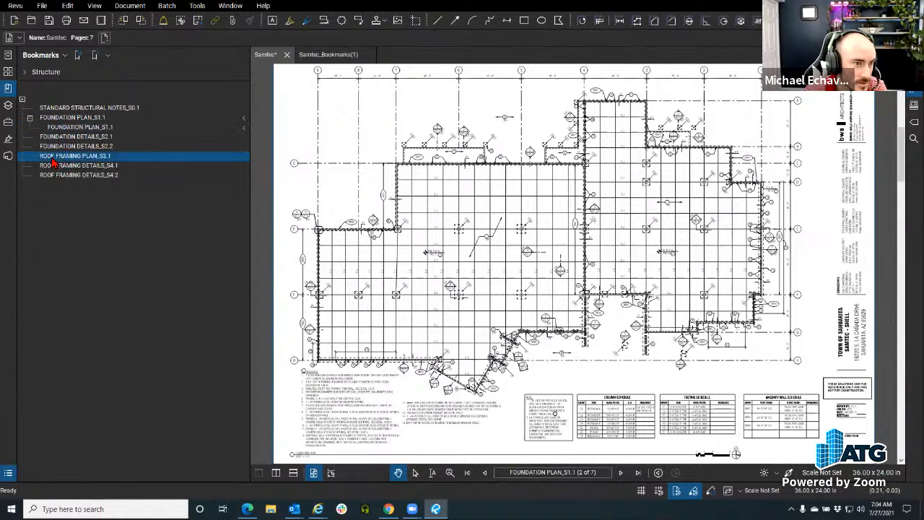
Step: Review the jump action of the nested FOUNDATION PLAN_S1.1 bookmark and accept it without changes
right_click(69, 125)
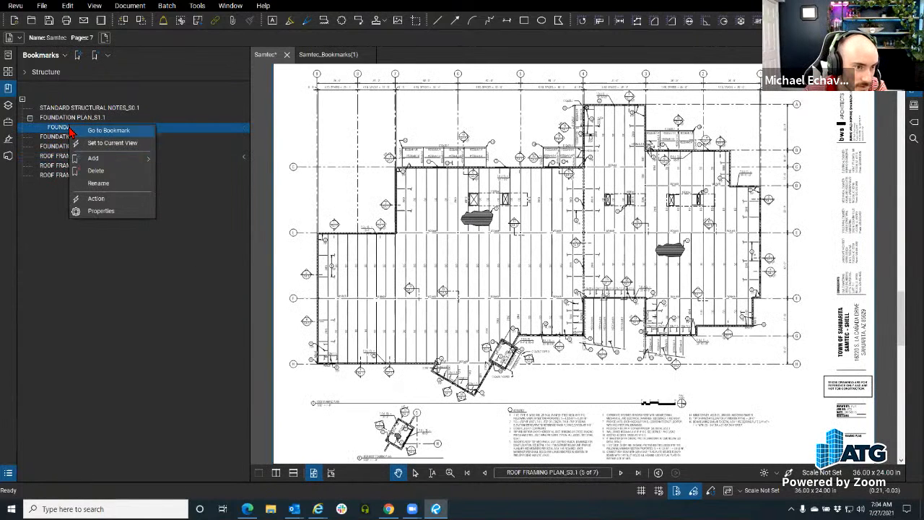
click(103, 185)
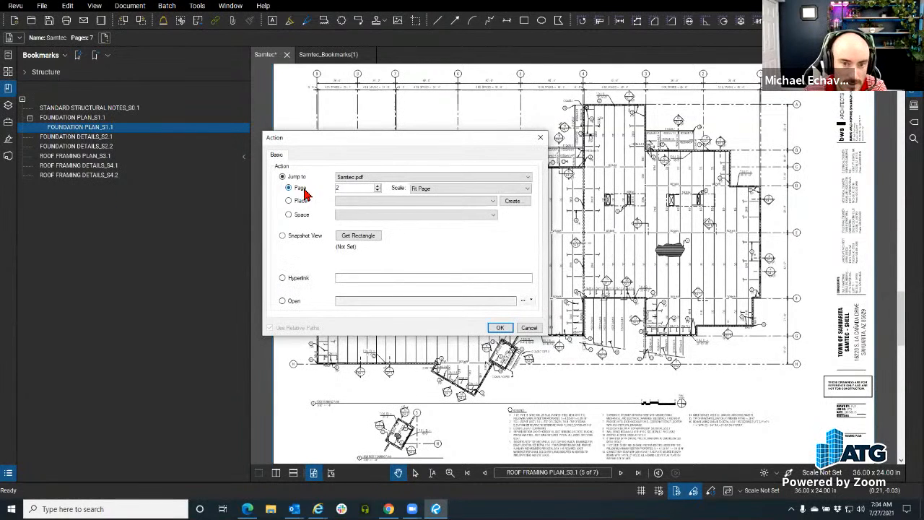
click(499, 327)
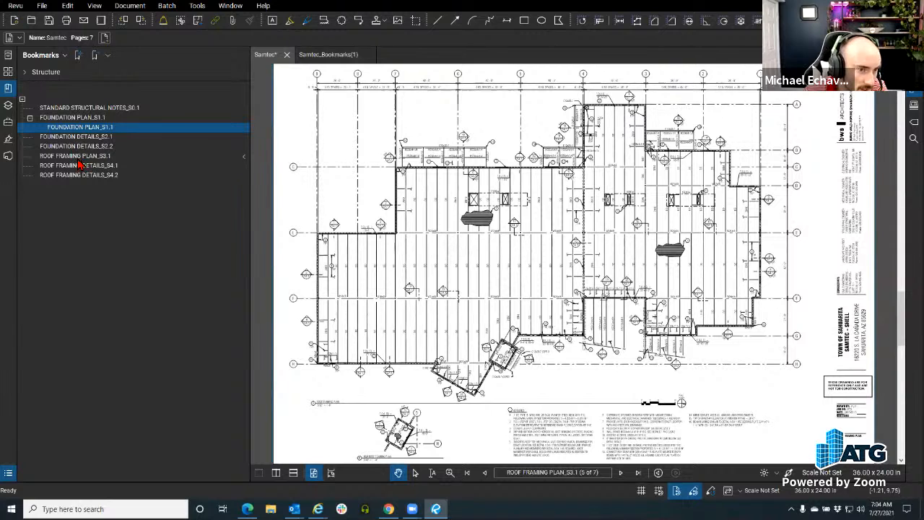
Step: Add a child bookmark under FOUNDATION DETAILS_S2.1 and name it "Detail 1"
click(77, 138)
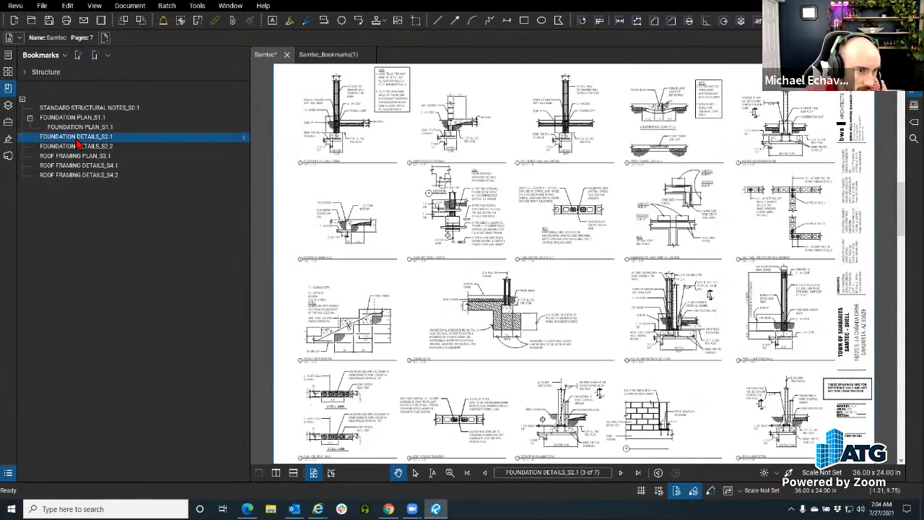
right_click(92, 138)
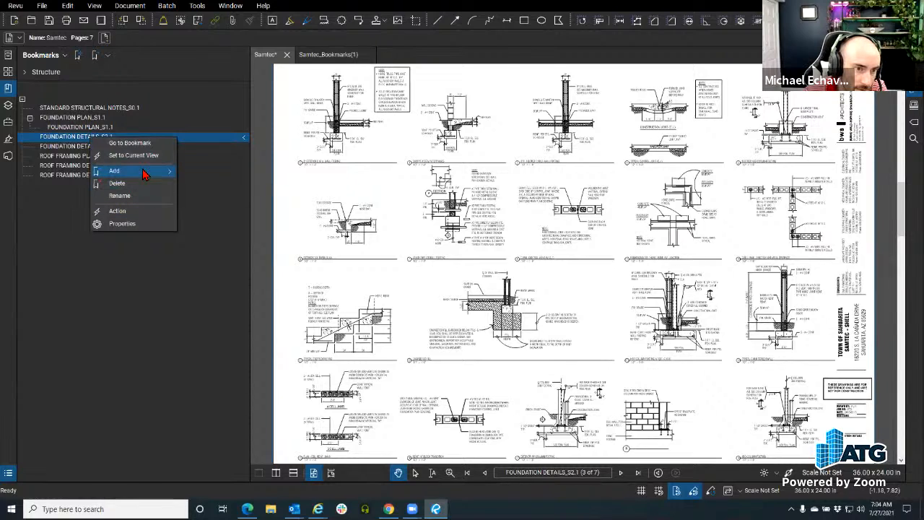
click(218, 192)
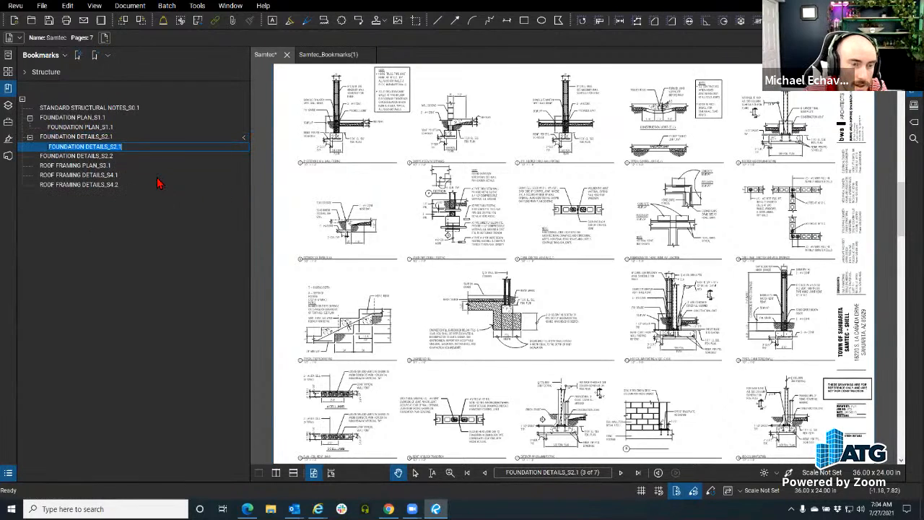
drag(415, 181, 497, 208)
right_click(155, 147)
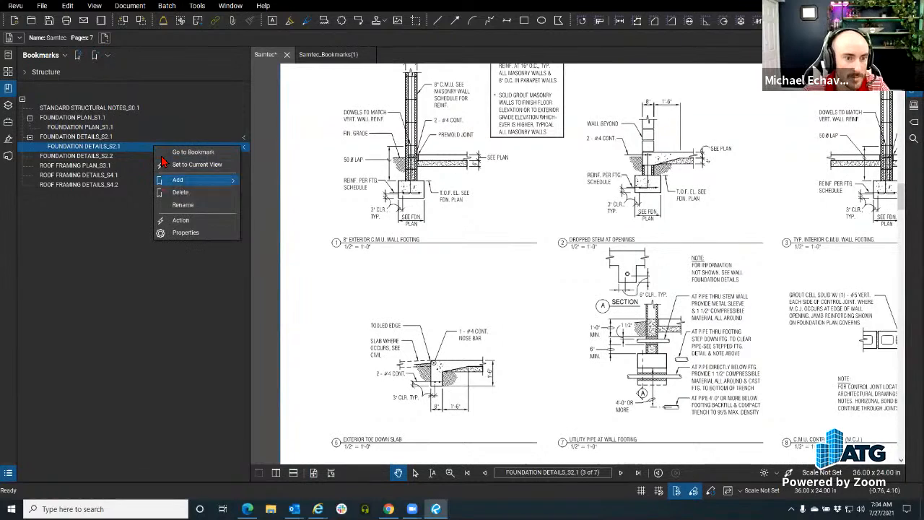
click(193, 206)
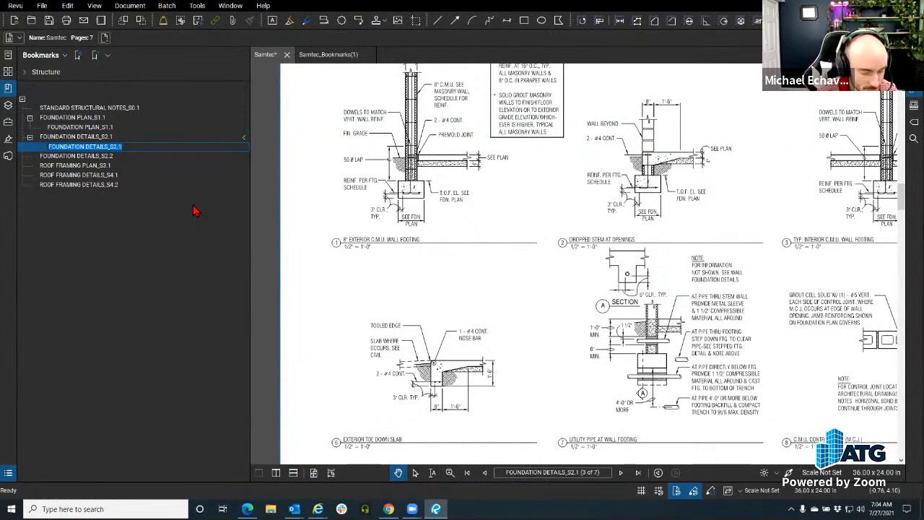
text(Detail )
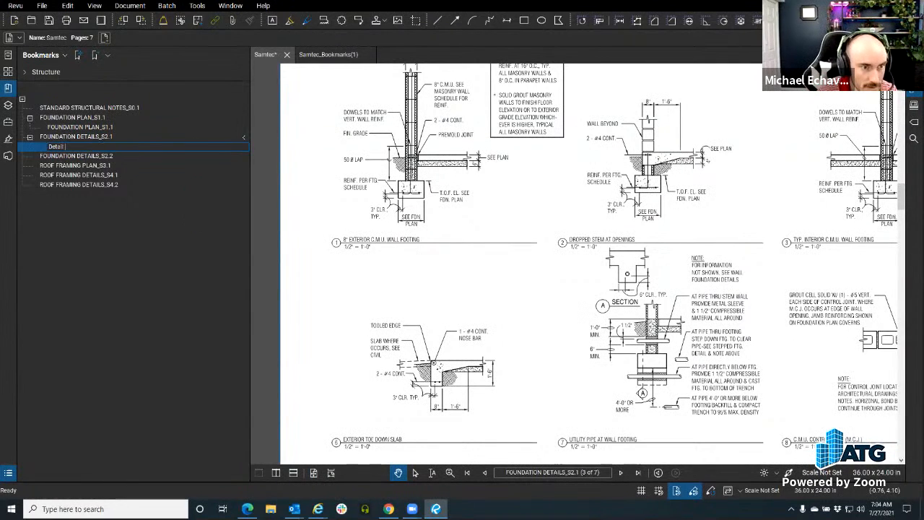
text(1)
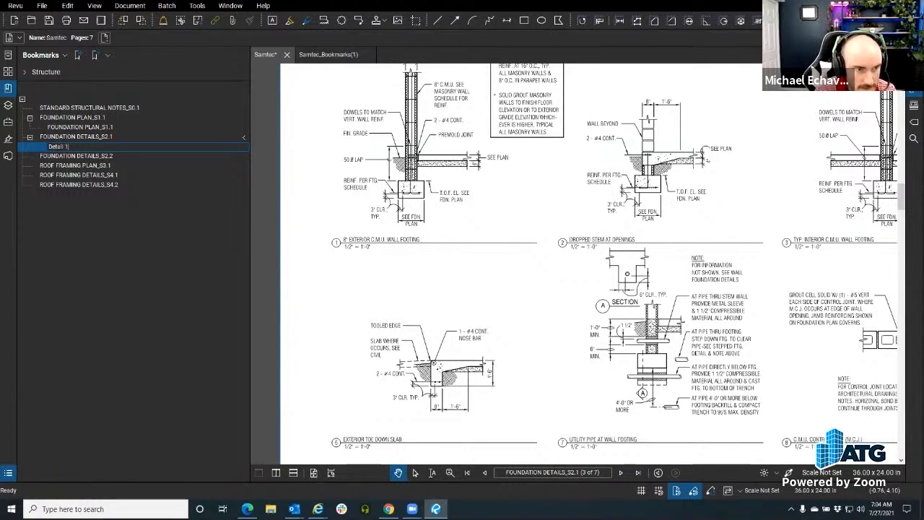
key(Return)
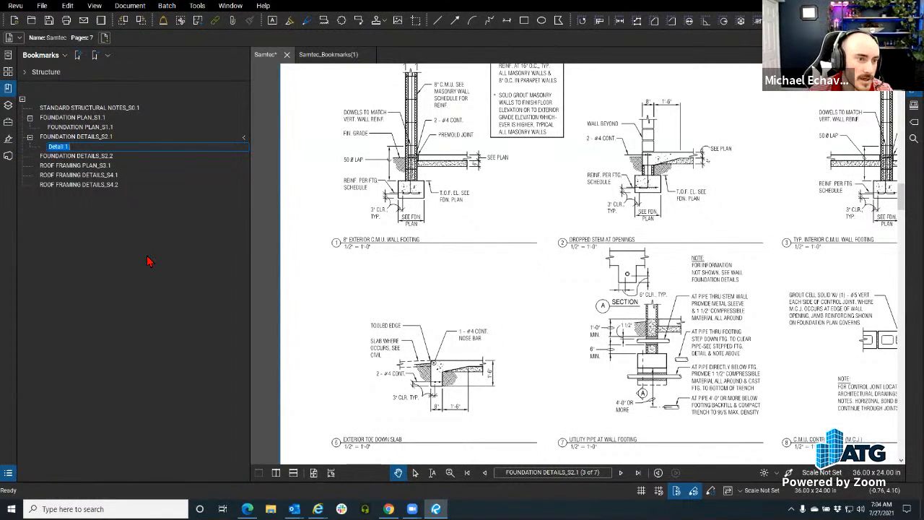
Step: Set the Detail 1 bookmark's action to a snapshot view framing the brace connection detail 1 on the ROOF FRAMING DETAILS_S4.2 sheet
click(79, 184)
right_click(62, 147)
mouse_move(98, 180)
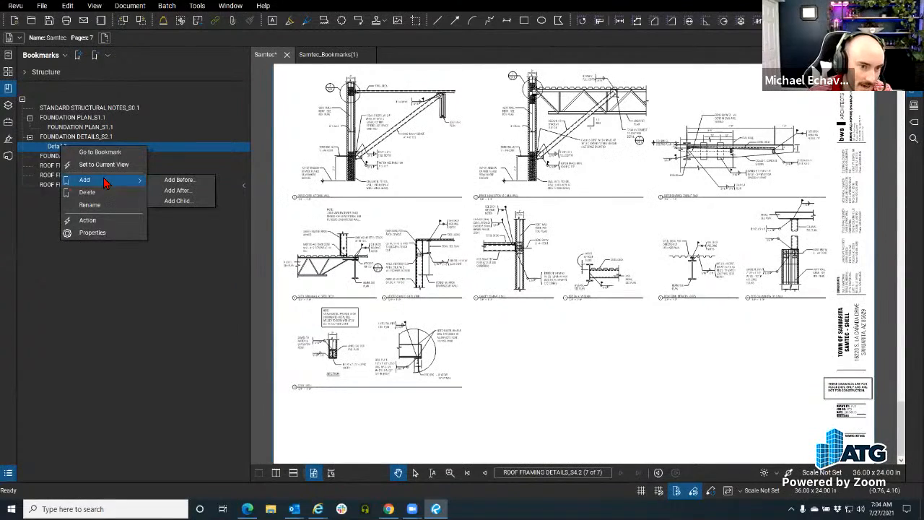
click(87, 219)
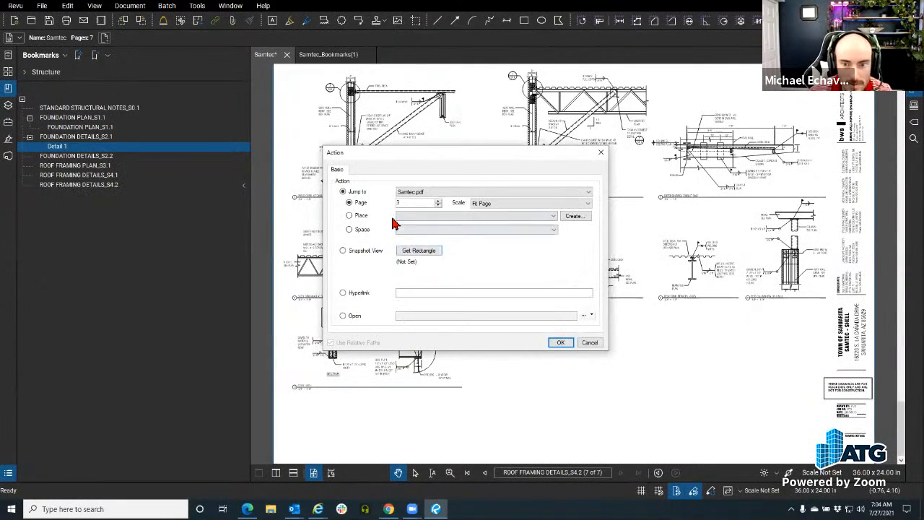
click(405, 251)
scroll(341, 188, up, 3)
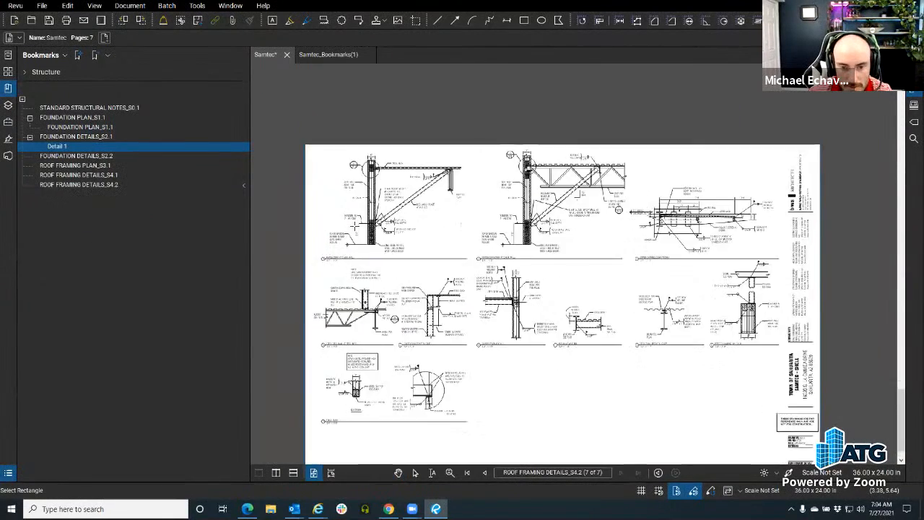
scroll(341, 189, up, 1)
drag(288, 129, 684, 409)
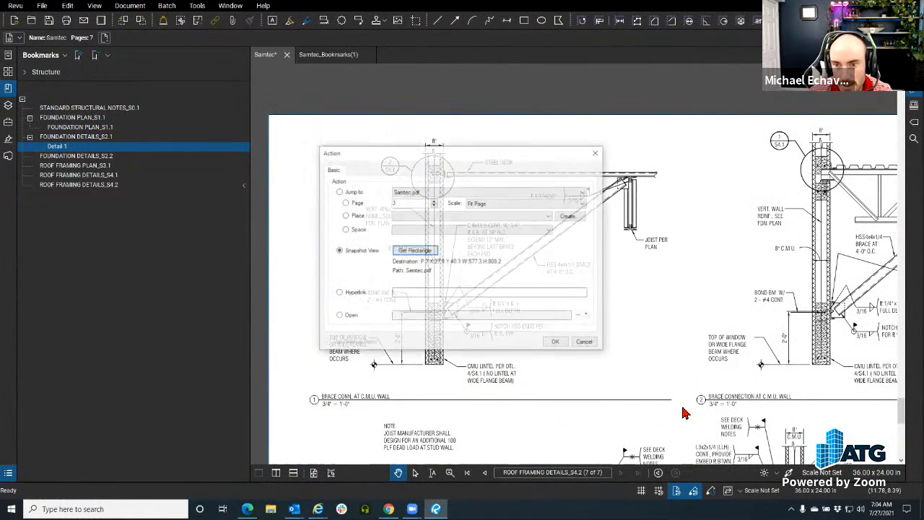
click(556, 342)
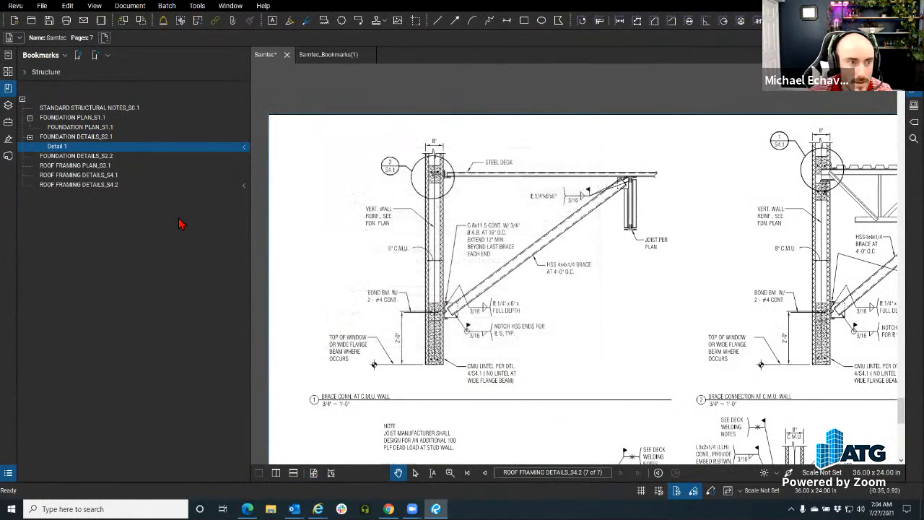
Step: Delete the child bookmark nested under FOUNDATION PLAN_S1.1 and go to the foundation plan page
click(77, 128)
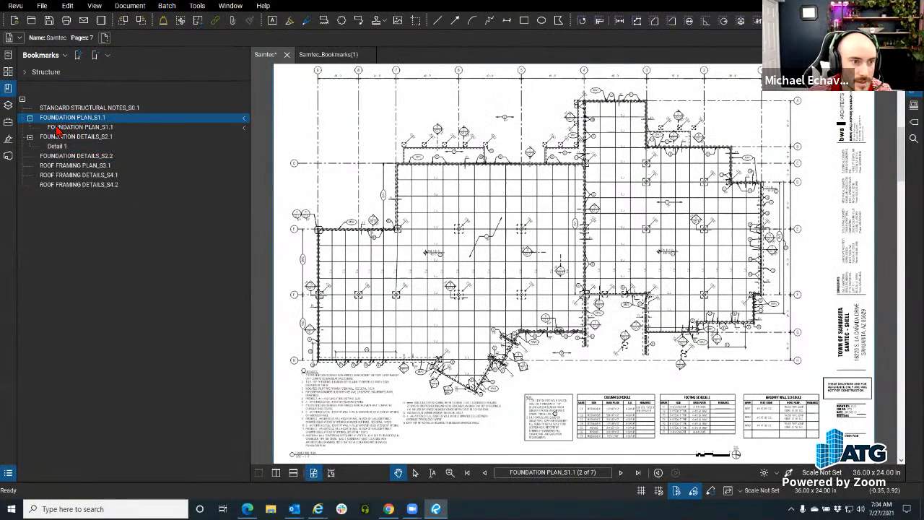
right_click(68, 128)
click(93, 171)
click(52, 118)
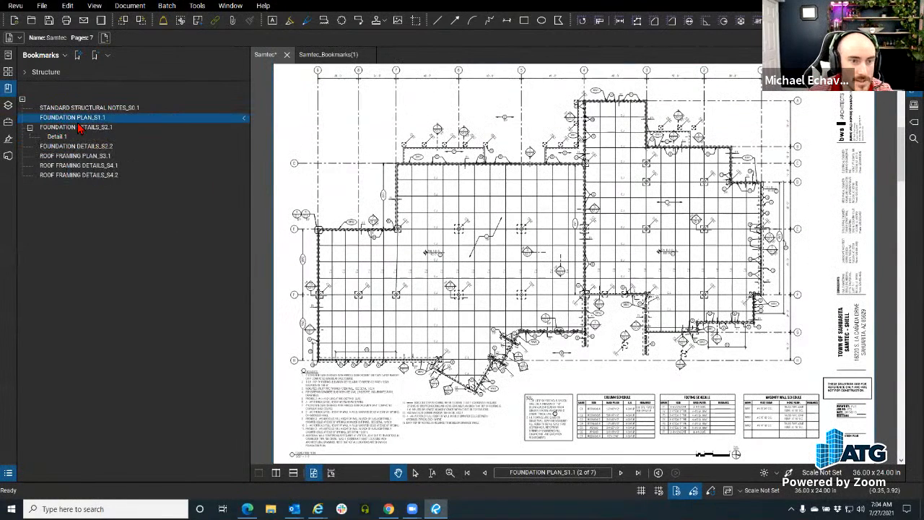
Step: Locate the 1/S2.1 section callout on the foundation plan and test the Detail 1 bookmark's jump to its snapshot view
scroll(457, 272, up, 10)
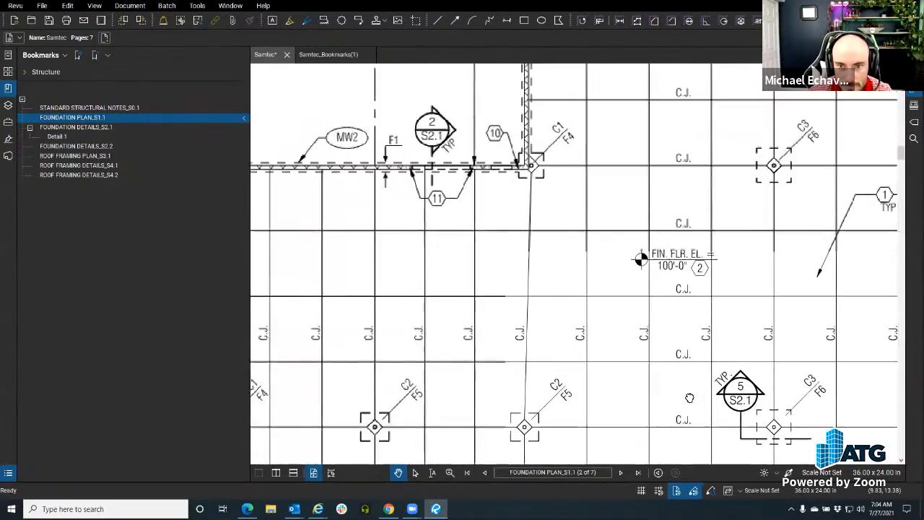
scroll(703, 290, down, 5)
scroll(318, 275, up, 5)
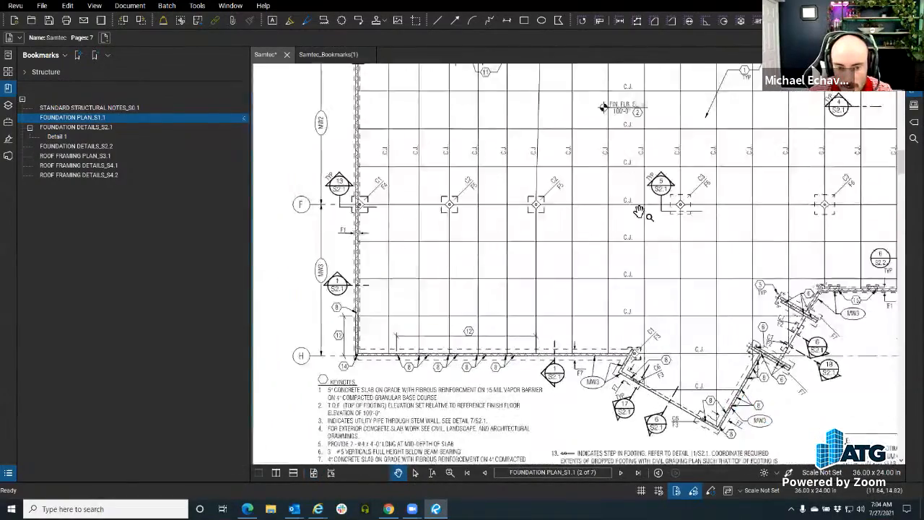
scroll(317, 275, down, 5)
scroll(377, 260, up, 10)
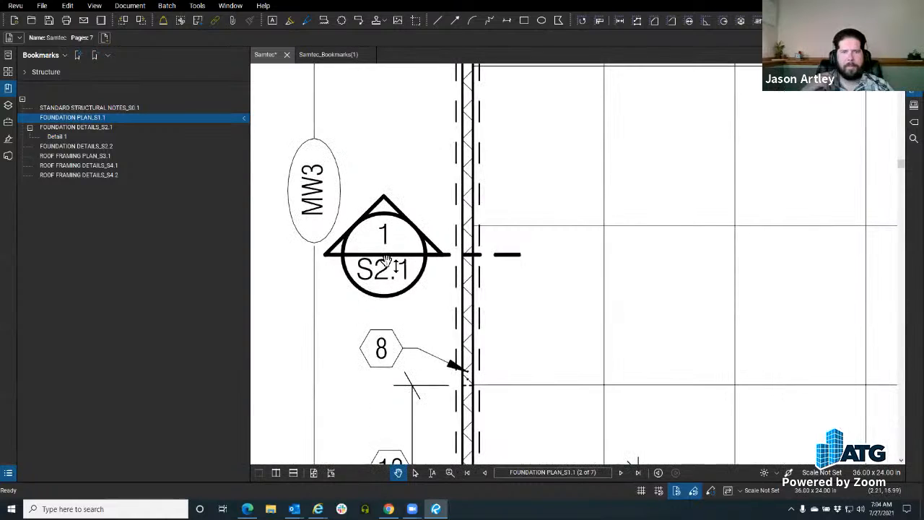
click(57, 137)
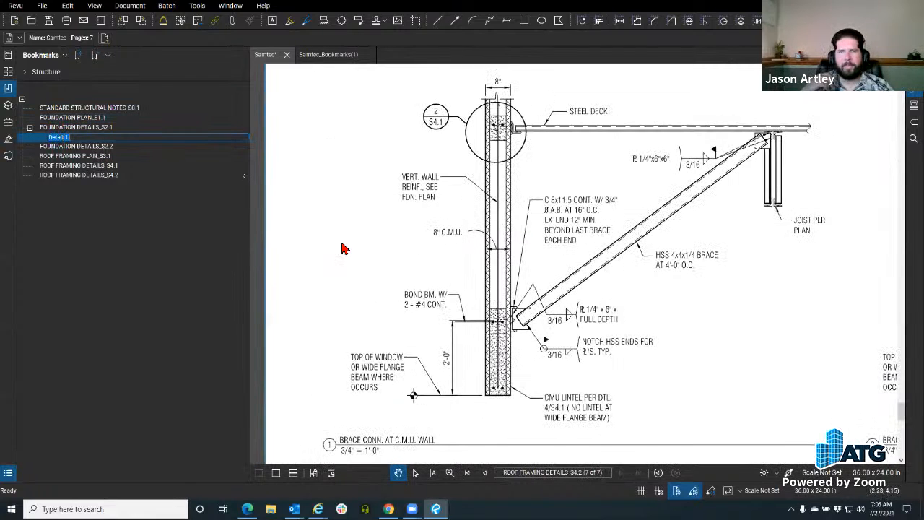
Step: Collapse and re-expand the nested entries of the FOUNDATION DETAILS_S2.1 bookmark
click(30, 128)
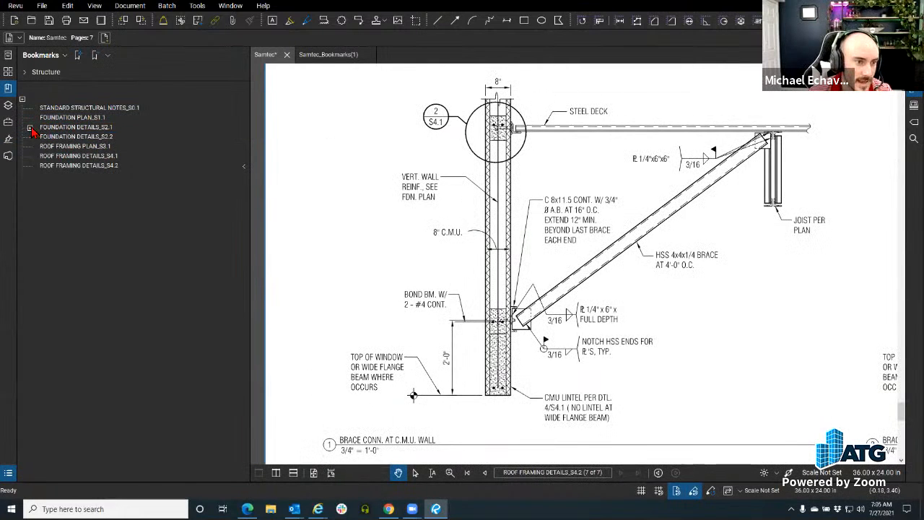
click(30, 128)
key(ctrl)
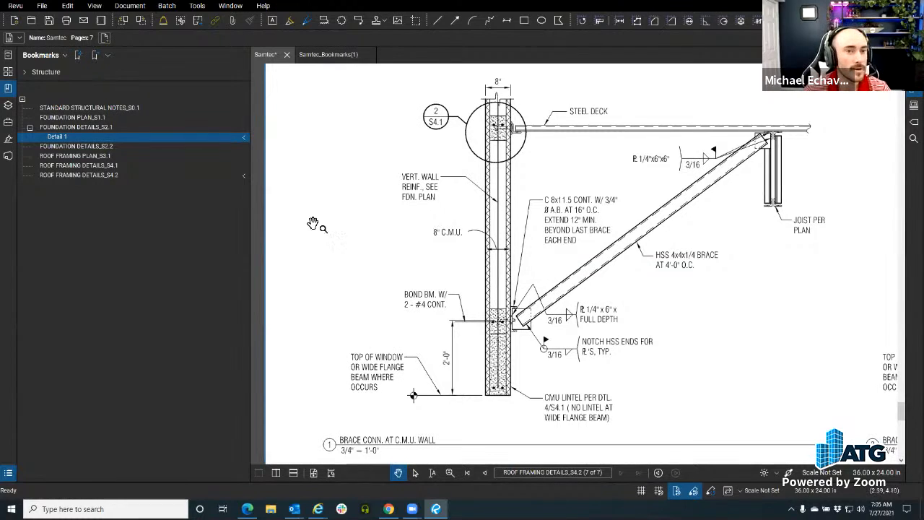
Step: Export Samtec.pdf's bookmarks, including nested ones, as a tree-style PDF in the source file folder with the suffix _Bookmarks
click(63, 55)
mouse_move(75, 116)
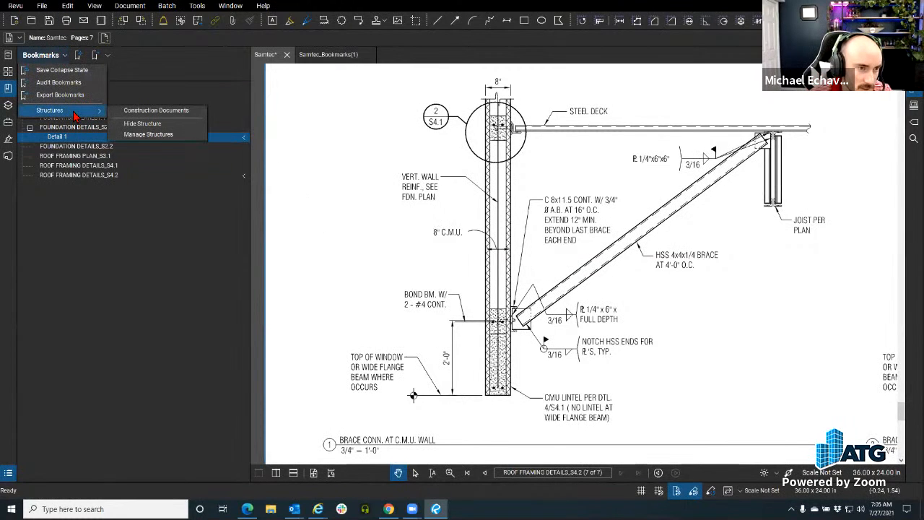
click(72, 94)
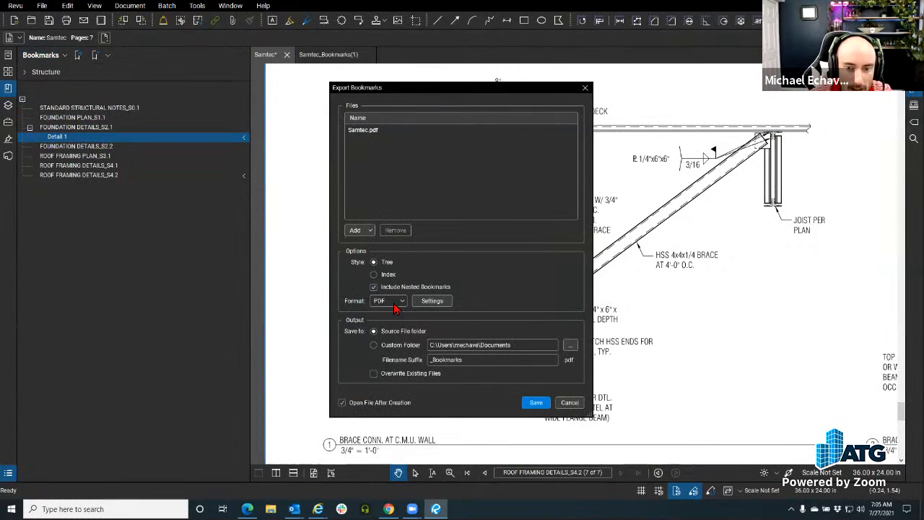
click(535, 402)
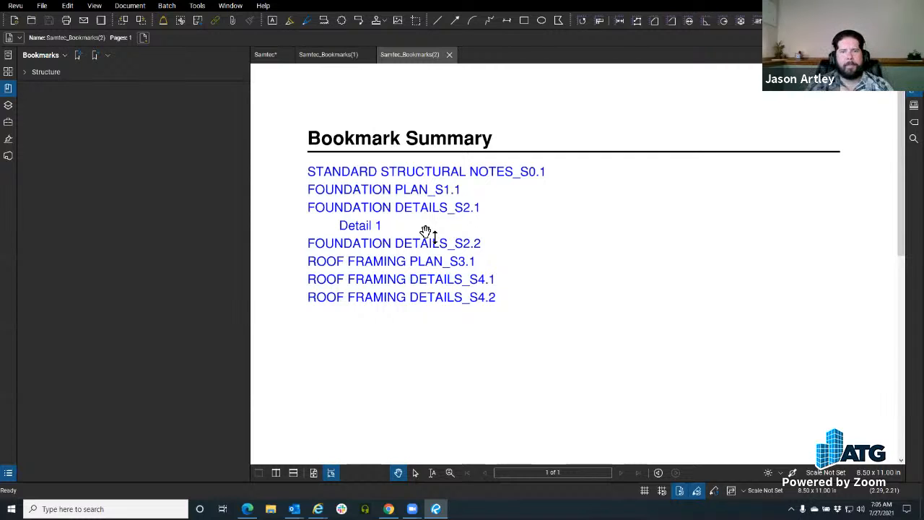
Step: Examine the PDF output settings for bookmark export, including the Create Hyperlinks option, and close the export without saving
key(ctrl)
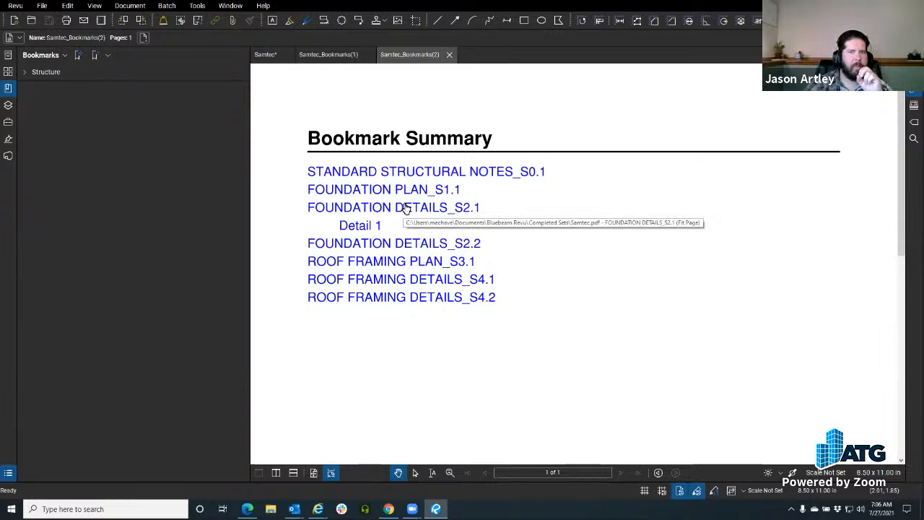
click(64, 56)
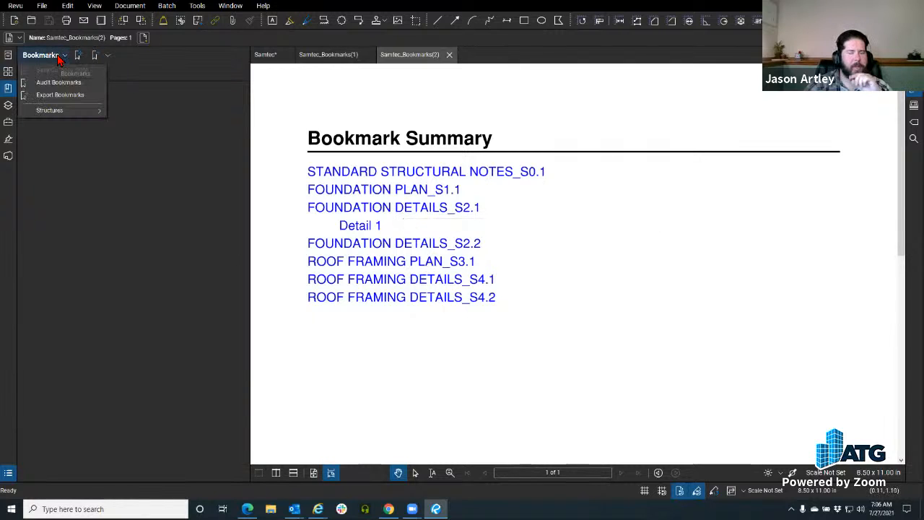
click(65, 96)
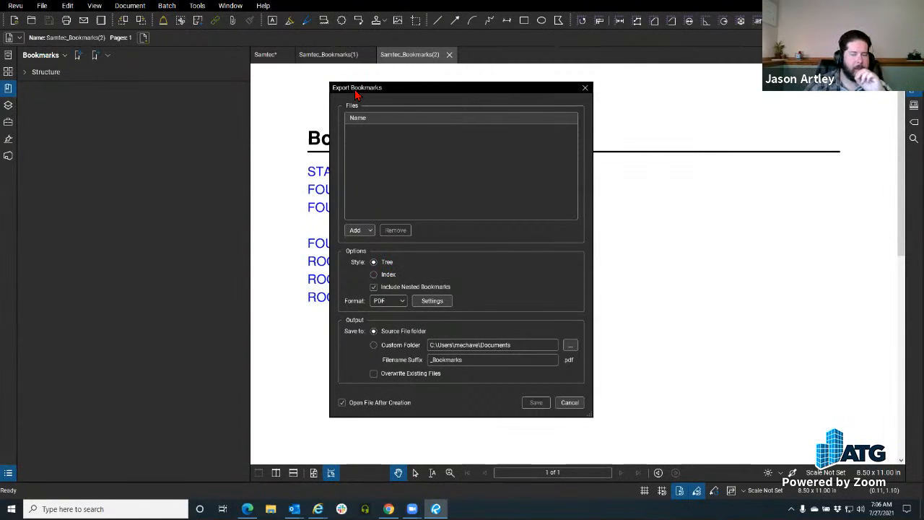
drag(356, 94, 272, 84)
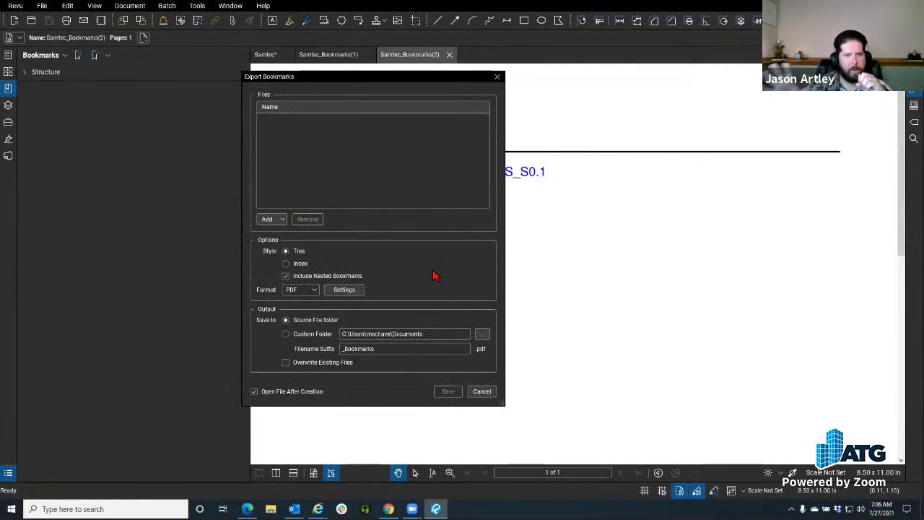
click(351, 291)
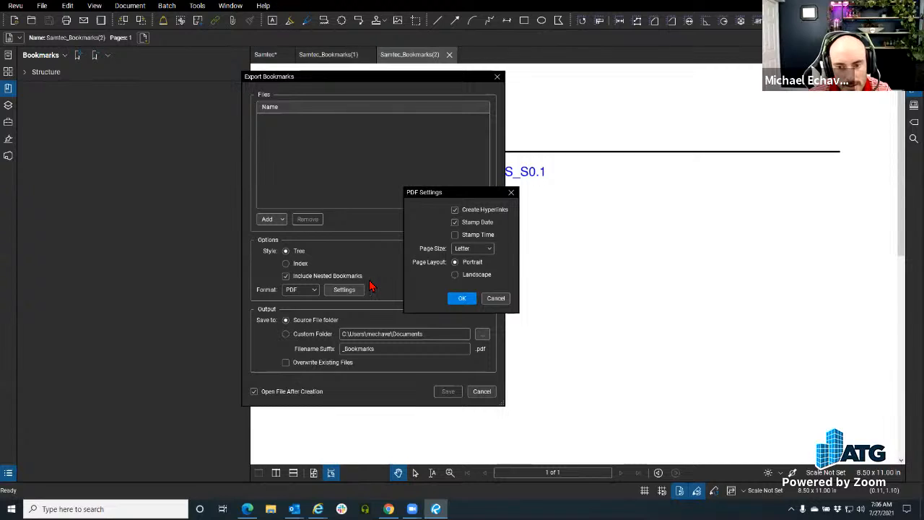
click(495, 298)
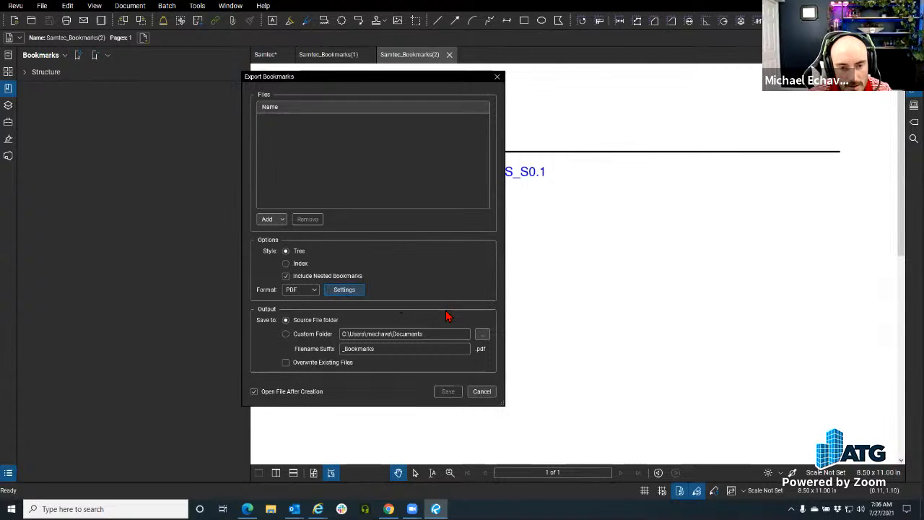
click(344, 291)
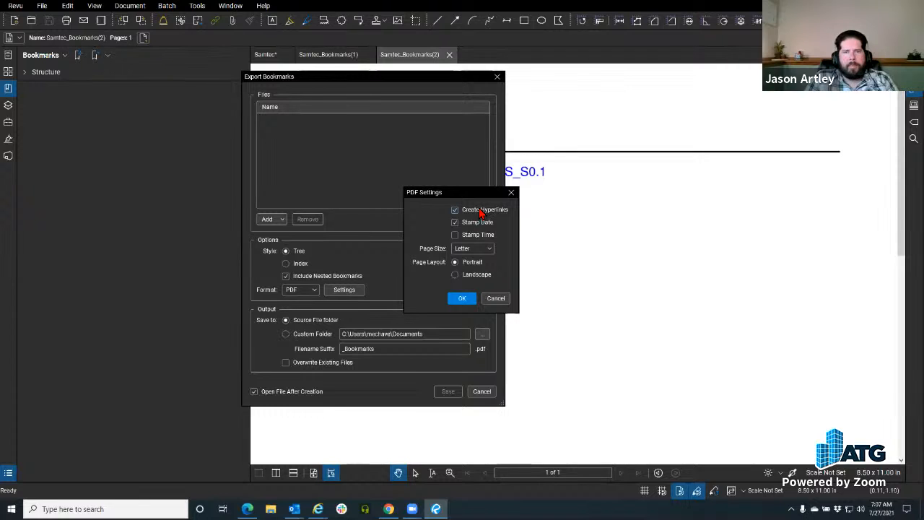
click(480, 211)
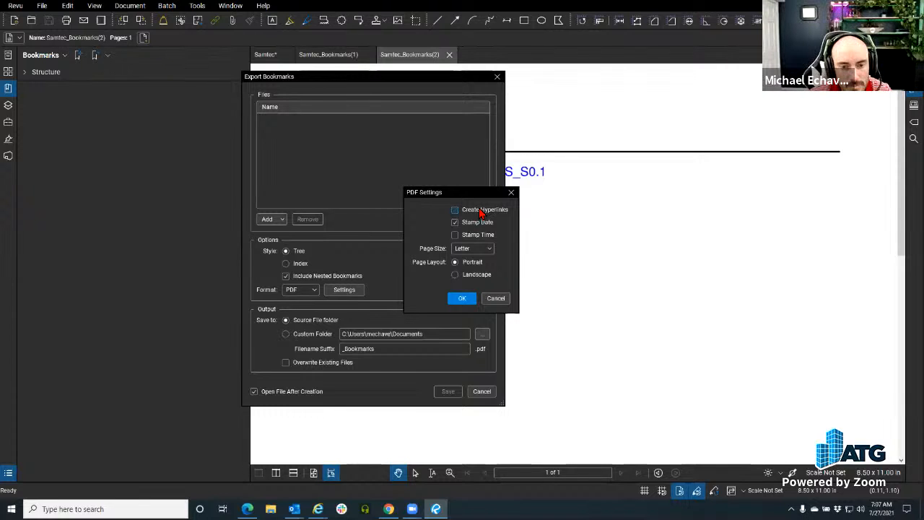
click(510, 194)
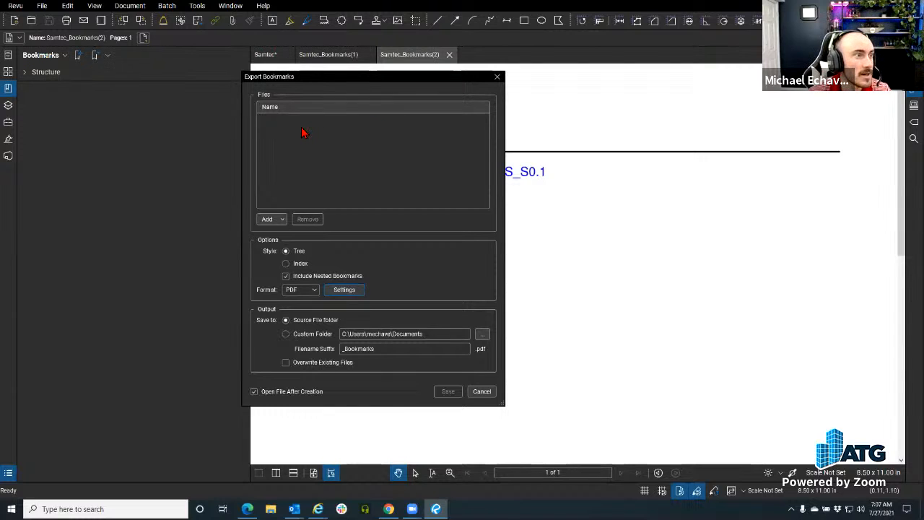
click(497, 76)
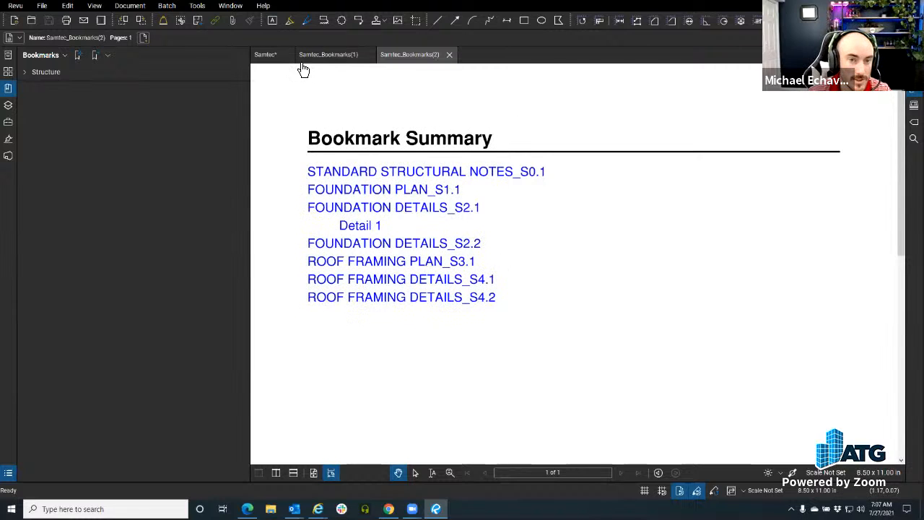
Step: Compare Samtec.pdf with its two bookmark summaries and follow the Detail 1 link in Samtec_Bookmarks(2)
click(266, 58)
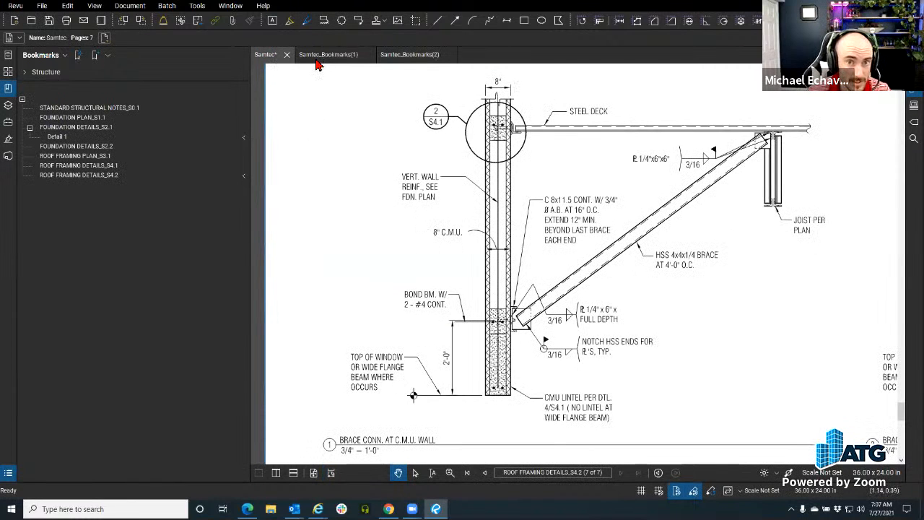
click(317, 58)
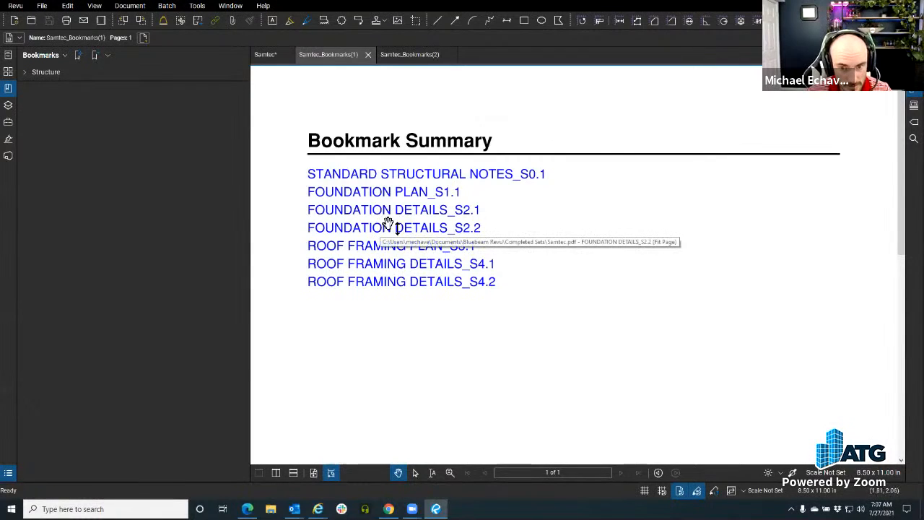
click(409, 56)
click(360, 228)
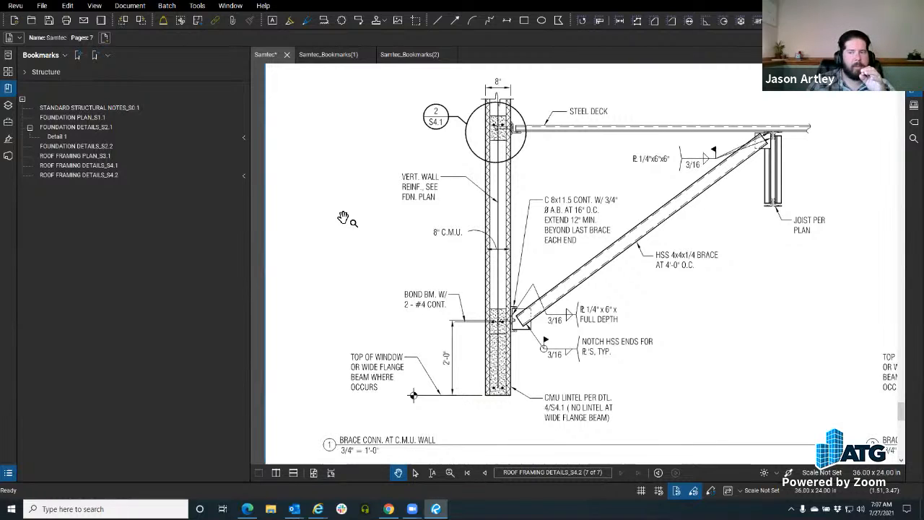
Step: Show Samtec.pdf's page thumbnails and look through the available page, document and view commands
click(8, 72)
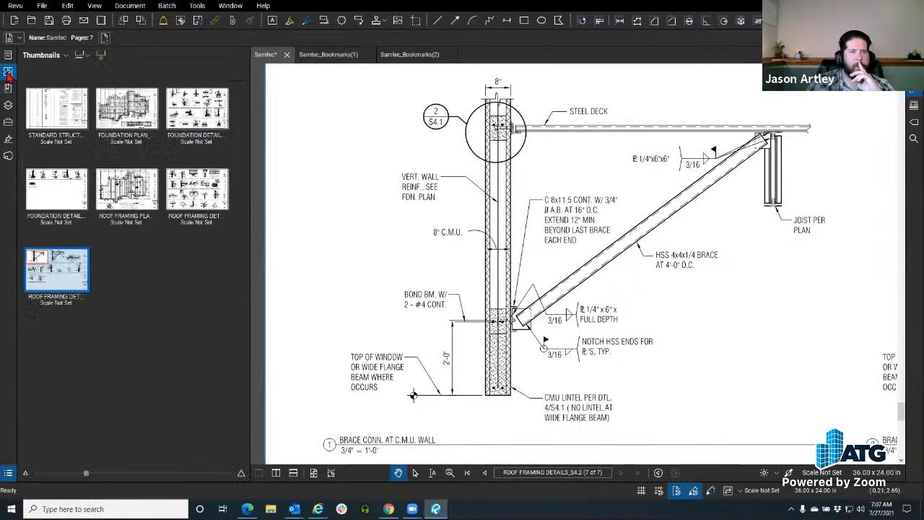
click(65, 56)
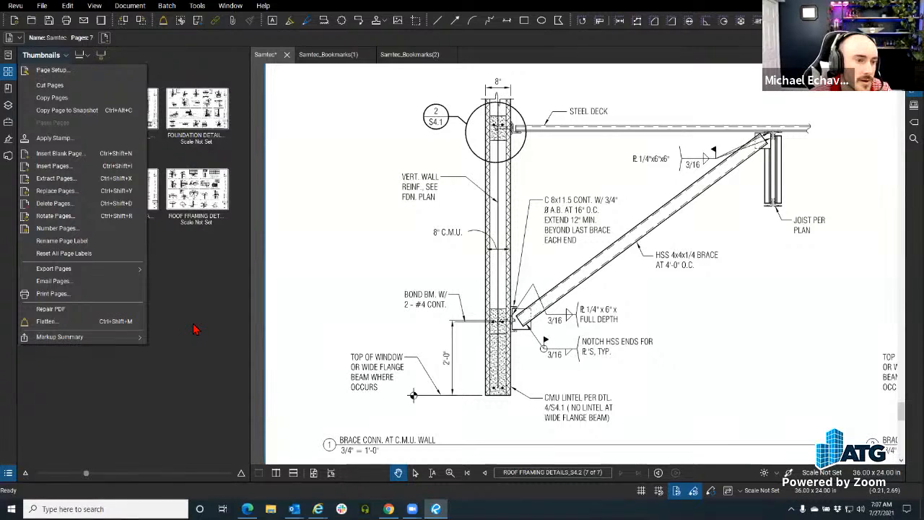
click(168, 284)
click(126, 6)
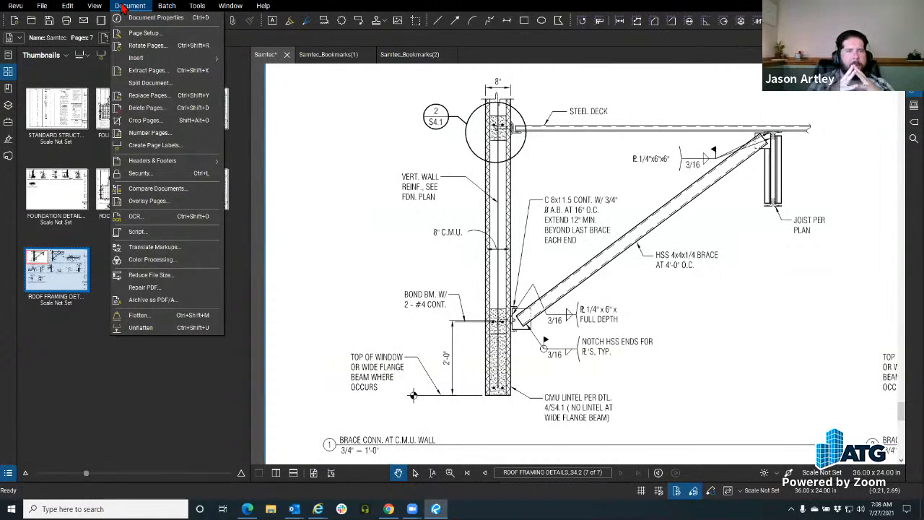
mouse_move(102, 7)
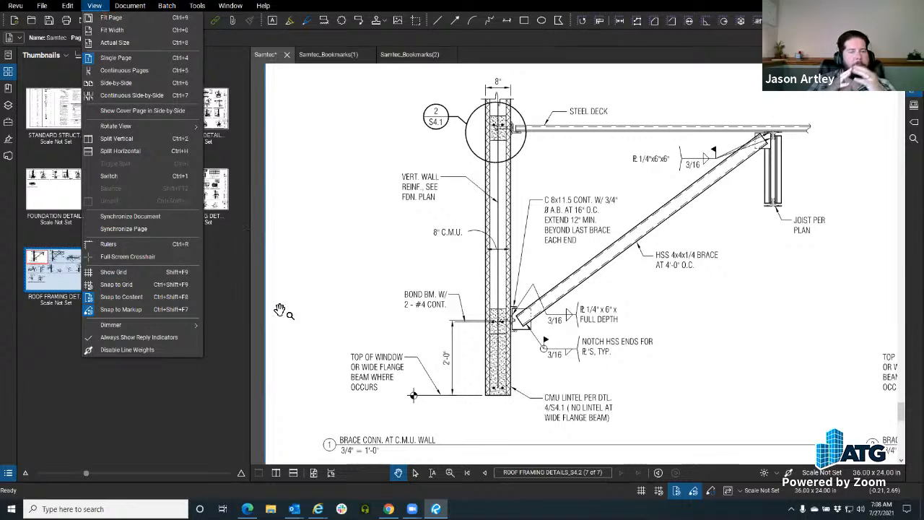
click(229, 316)
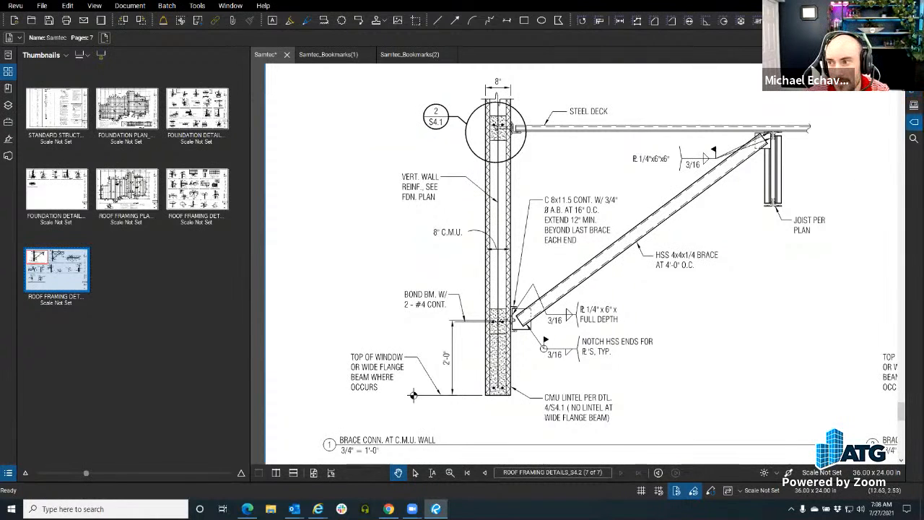
click(913, 123)
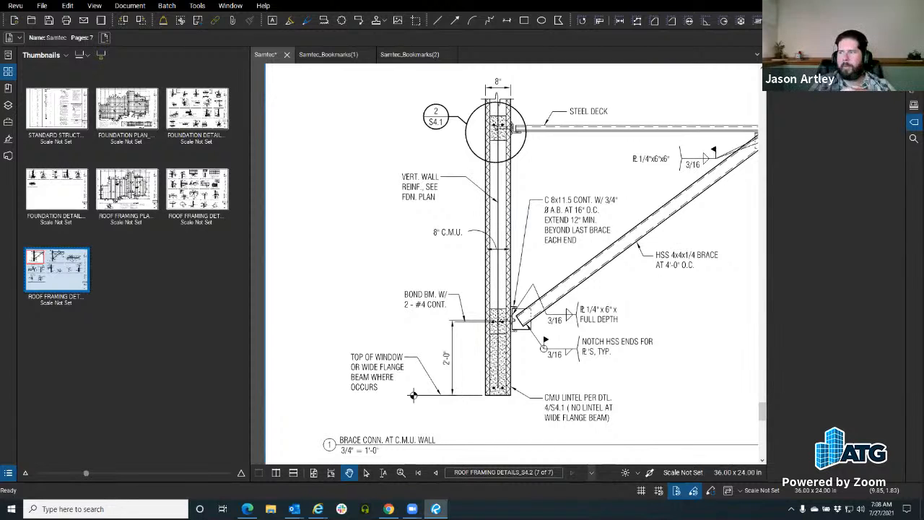
click(914, 122)
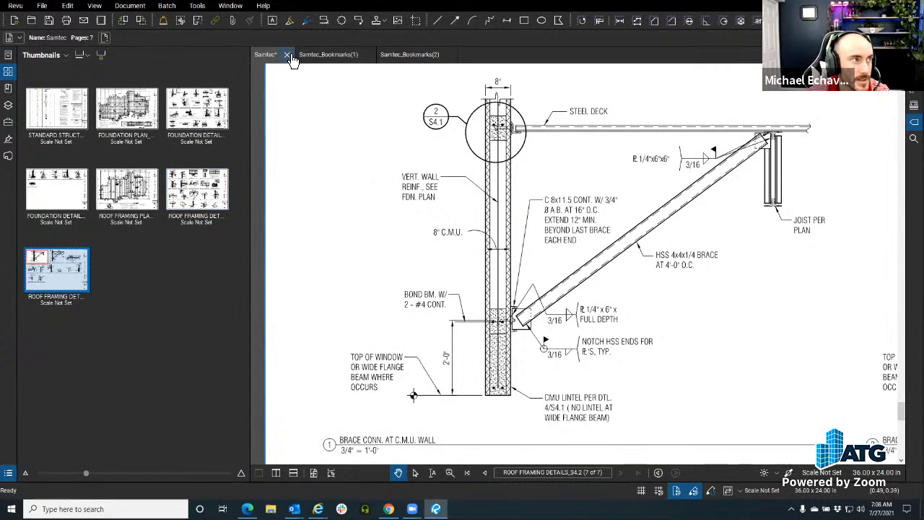
Step: Close Samtec.pdf and both exported bookmark summary files
click(289, 57)
click(530, 299)
click(323, 54)
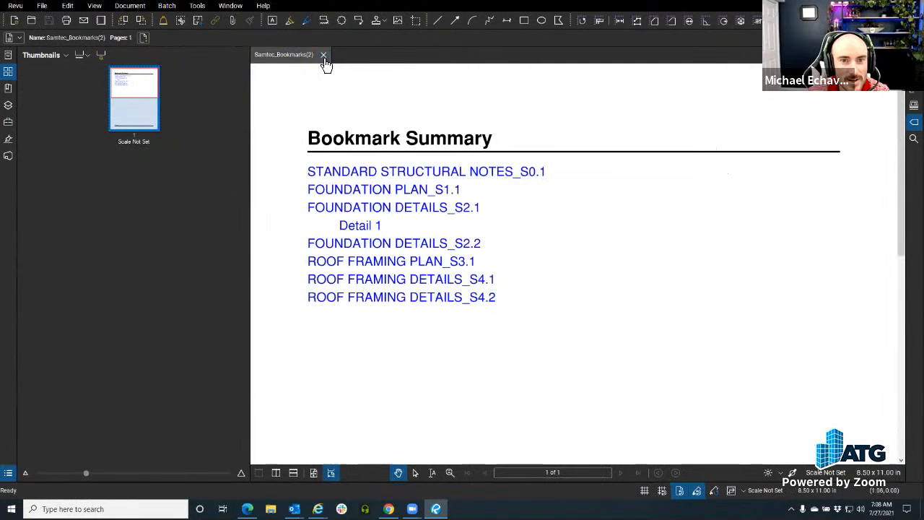
click(323, 55)
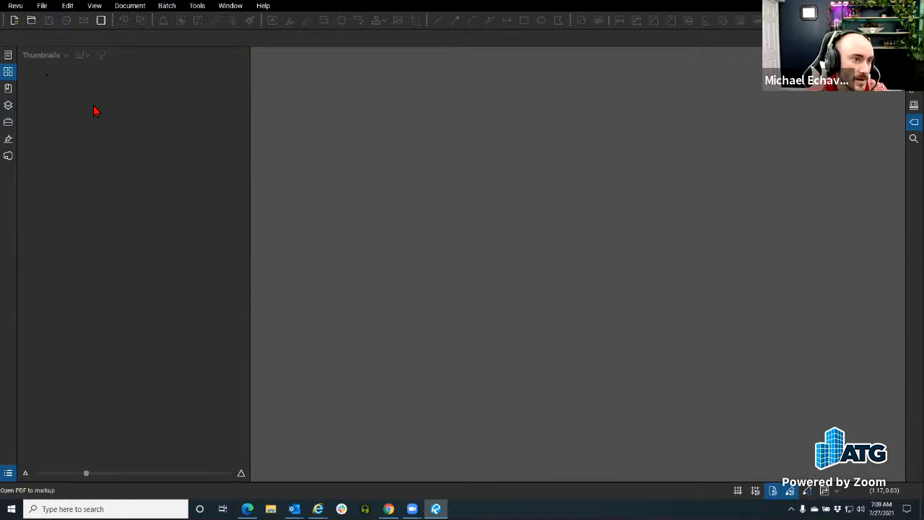
Step: Switch File Access to the Explorer view and open Windows File Explorer from it
click(8, 56)
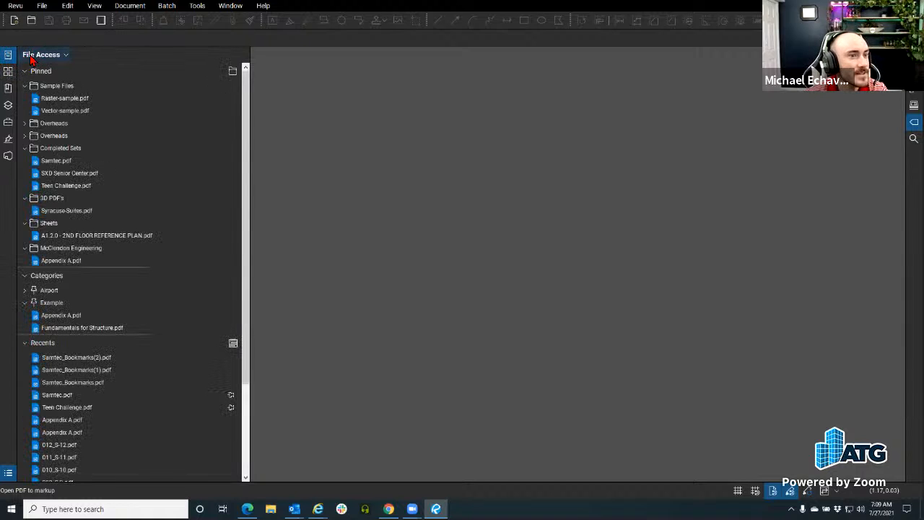
click(36, 55)
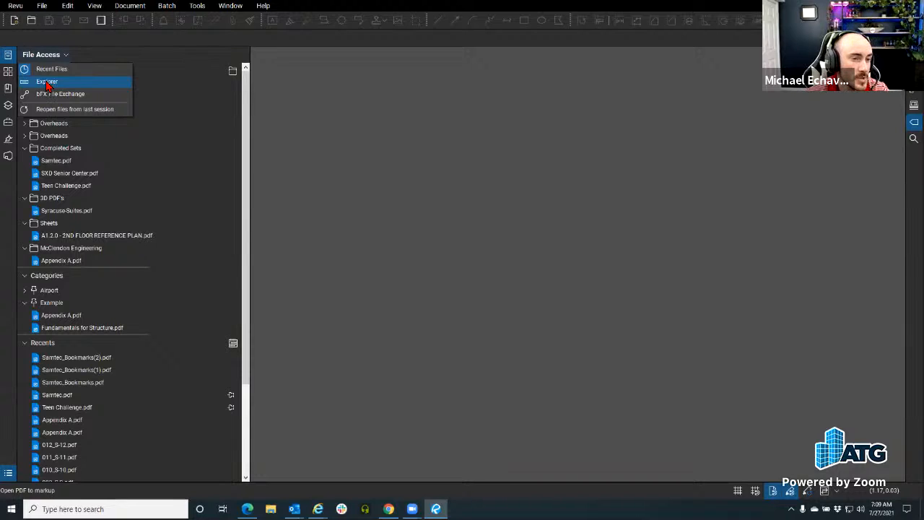
click(47, 83)
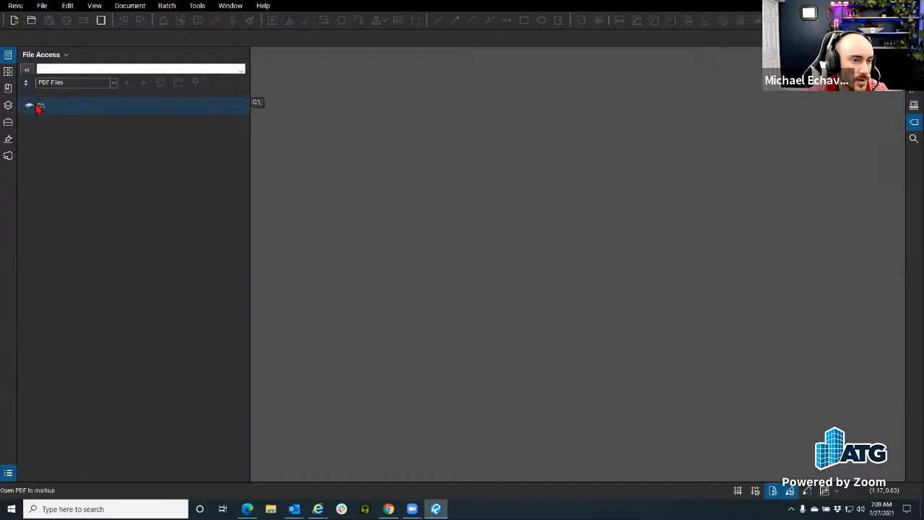
click(39, 106)
click(113, 84)
click(95, 107)
click(27, 70)
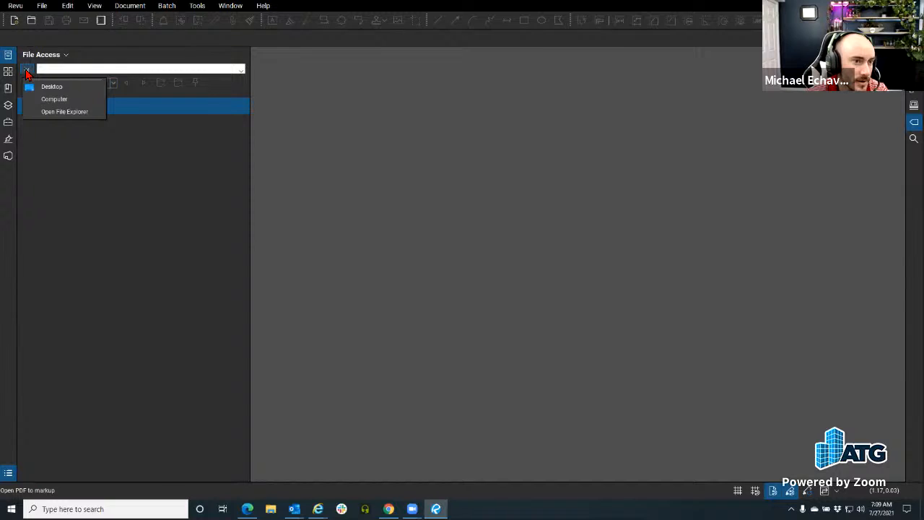
click(72, 113)
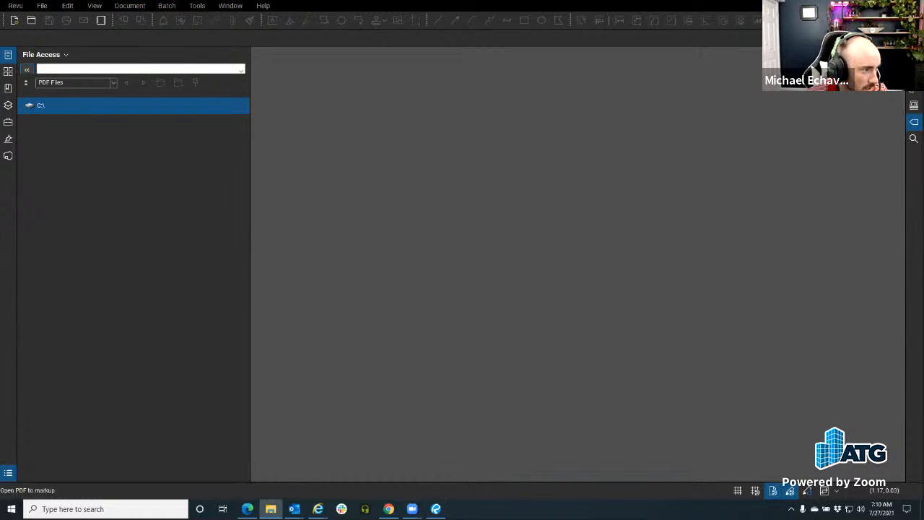
Step: Go to the Autodesk Docs location under This PC and widen the File Explorer window
scroll(246, 288, down, 3)
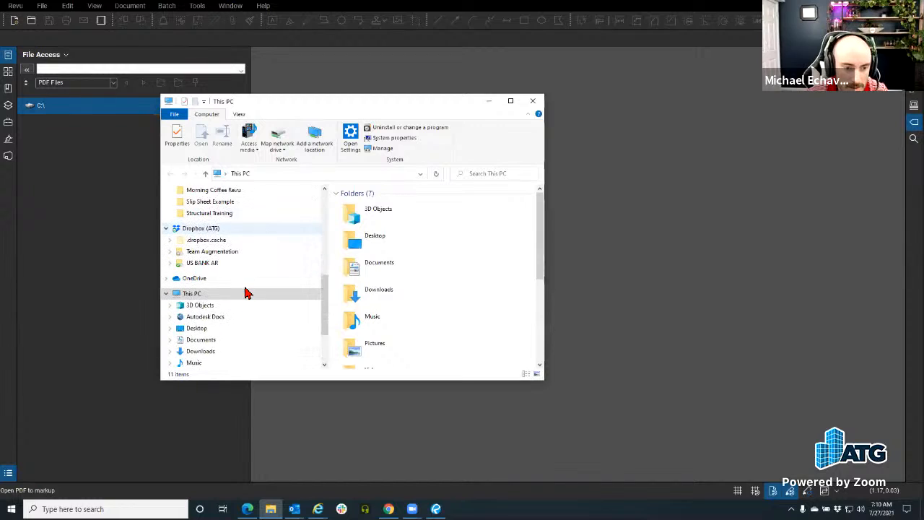
scroll(245, 289, down, 1)
scroll(229, 301, up, 1)
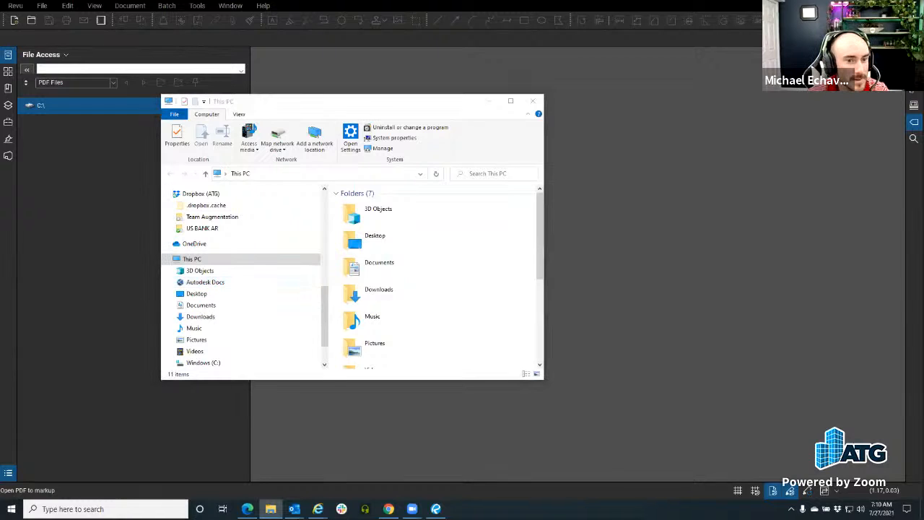
click(196, 283)
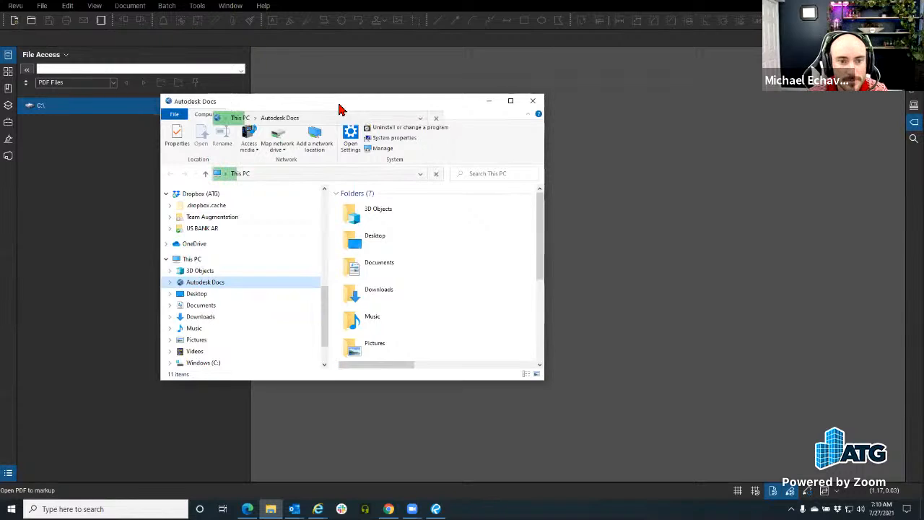
drag(340, 105, 264, 101)
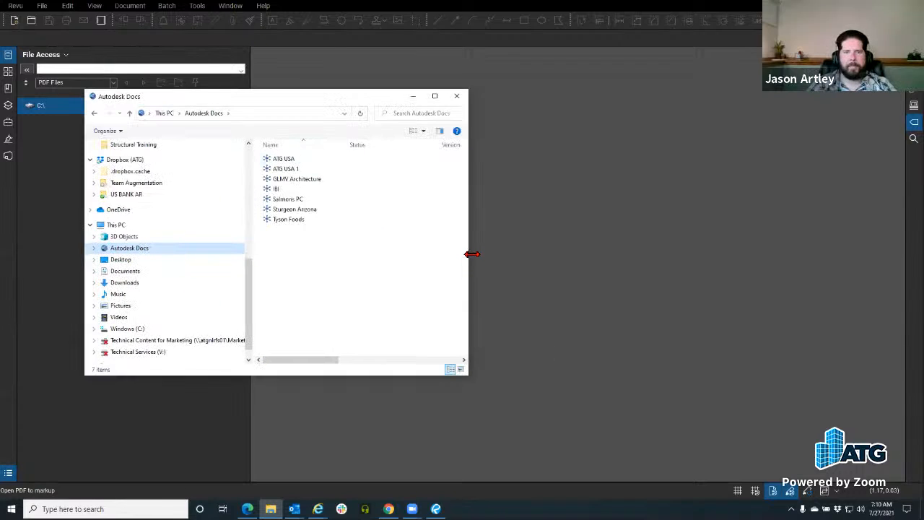
drag(471, 253, 653, 252)
Step: Open the Project Files folder of the ME - Studio Session Integration BIM 360 project within ATG USA 1
click(288, 169)
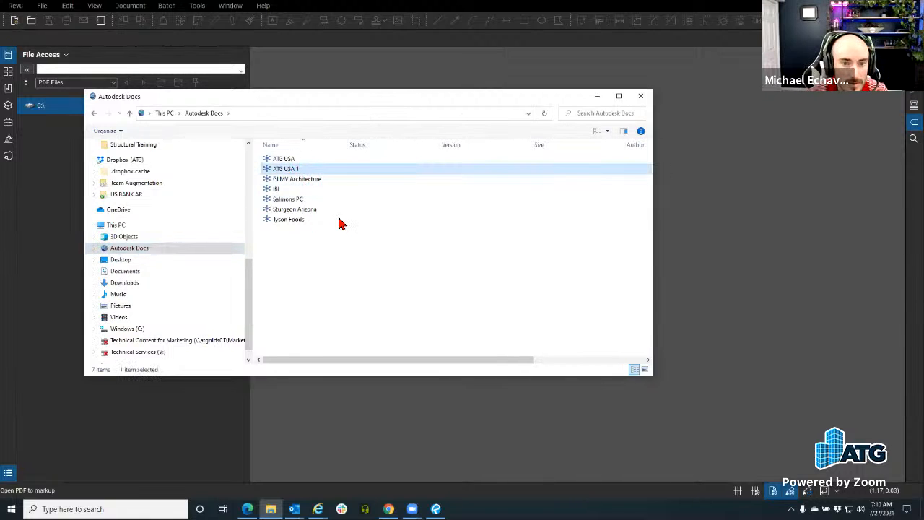
double_click(291, 170)
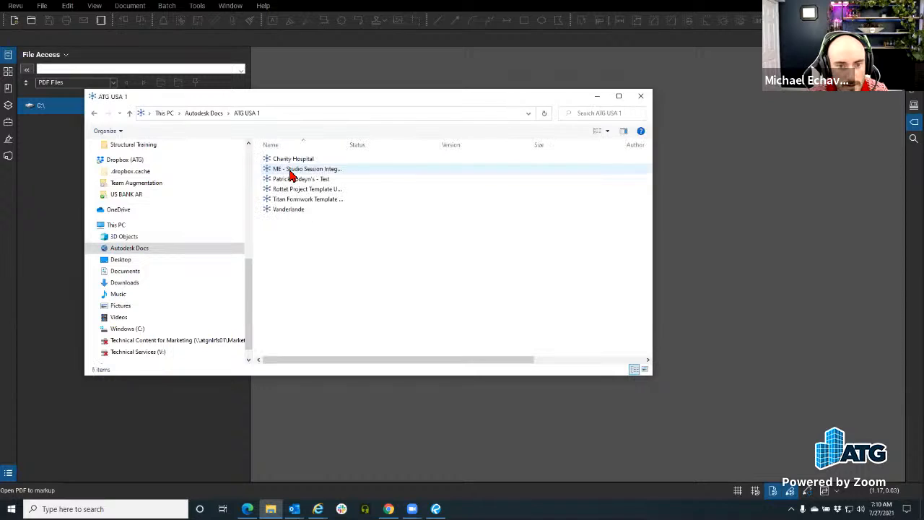
click(286, 172)
double_click(287, 170)
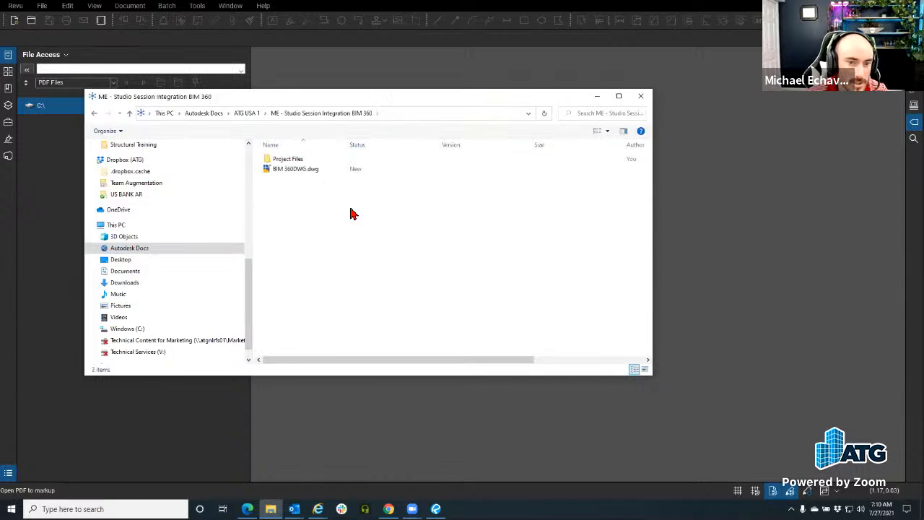
click(290, 162)
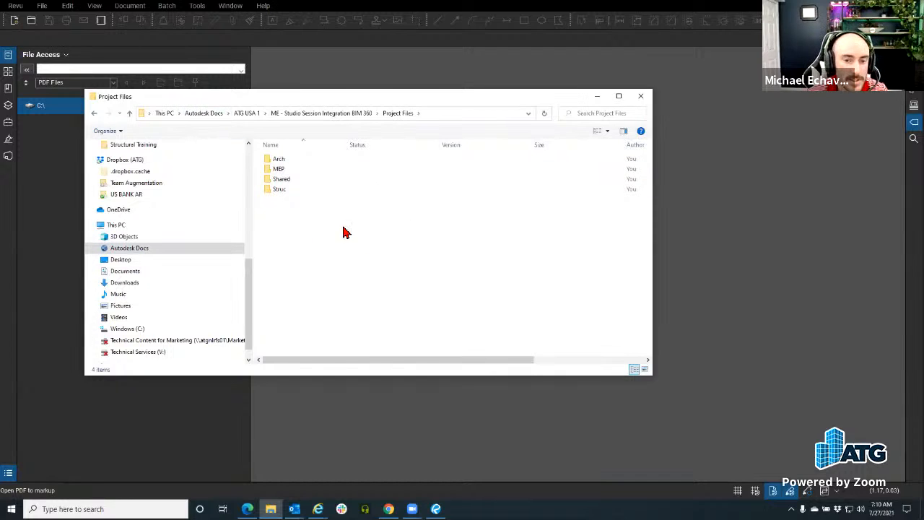
Step: Open the Struc folder, widen the window and its Name column, and open the Syracuse-Suites-Sheets S-204 Roof Plan PDF
double_click(279, 189)
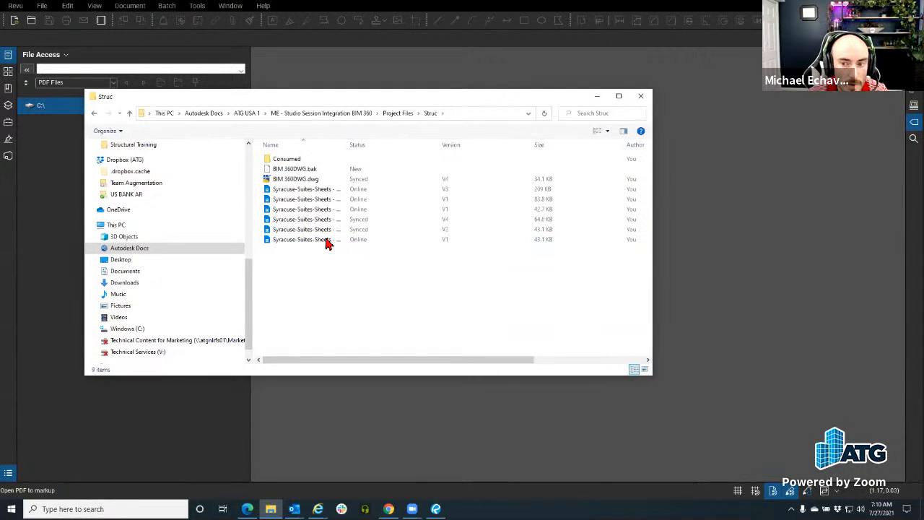
drag(652, 195, 781, 196)
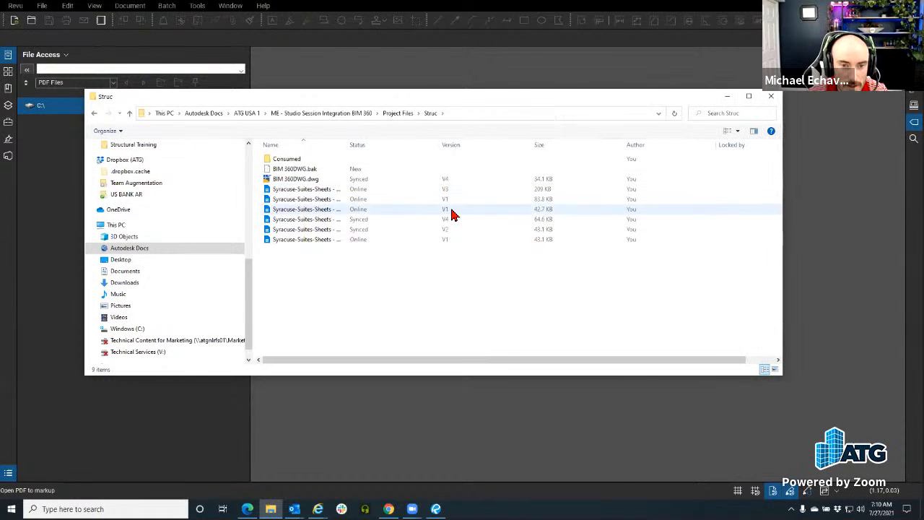
drag(347, 144, 472, 148)
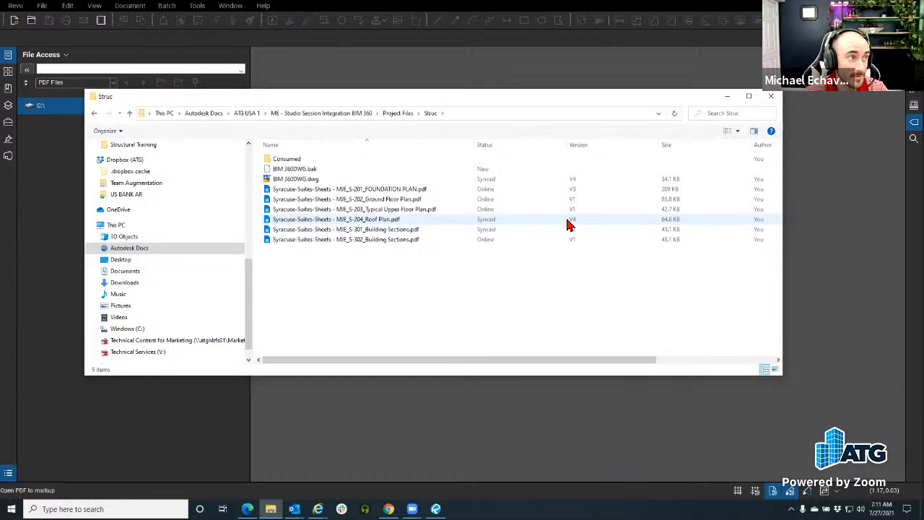
double_click(341, 222)
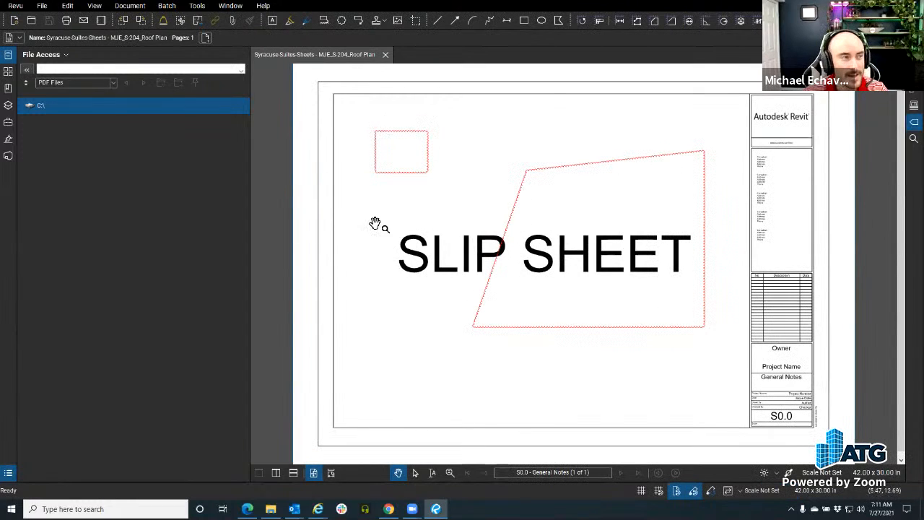
Step: Draw a freehand yellow highlight around the first letters of SLIP SHEET, then save and close the roof plan
drag(519, 241, 467, 227)
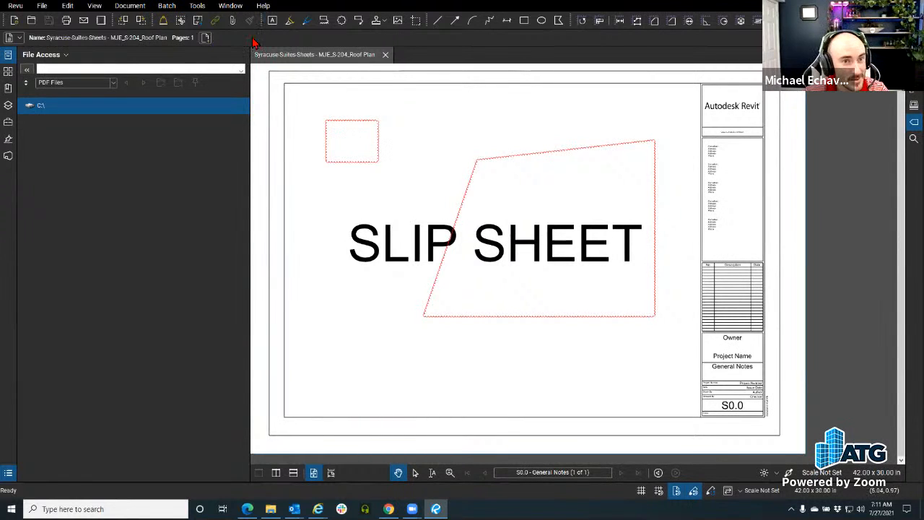
click(290, 24)
mouse_move(389, 244)
mouse_down()
mouse_move(443, 247)
mouse_move(346, 200)
mouse_move(415, 201)
mouse_up()
right_click(271, 55)
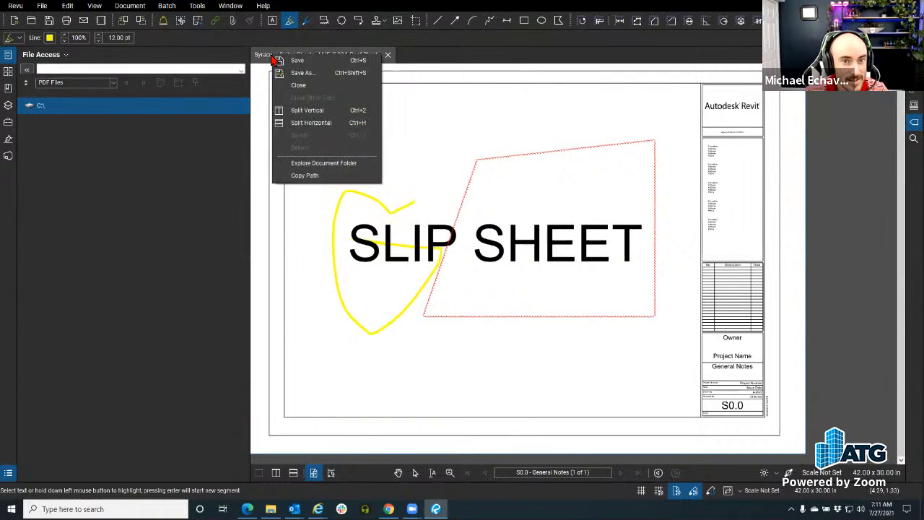
click(310, 62)
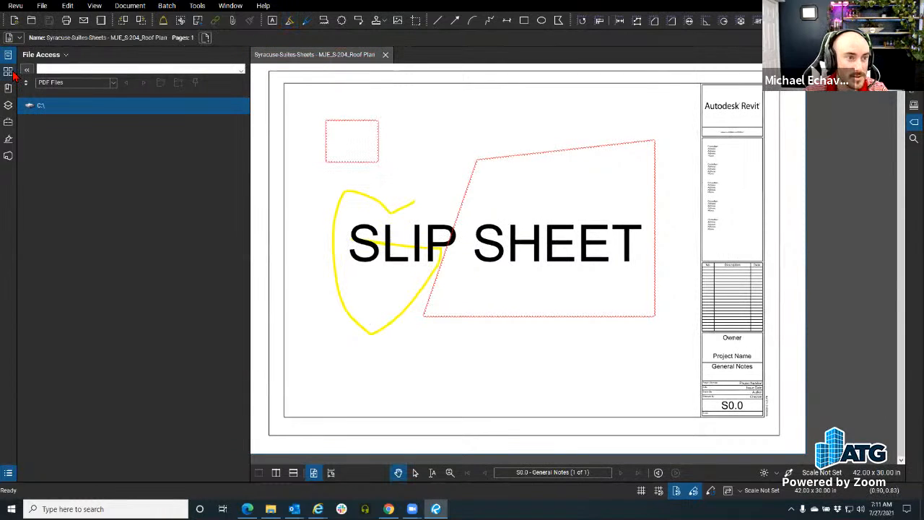
click(386, 55)
click(28, 70)
click(68, 112)
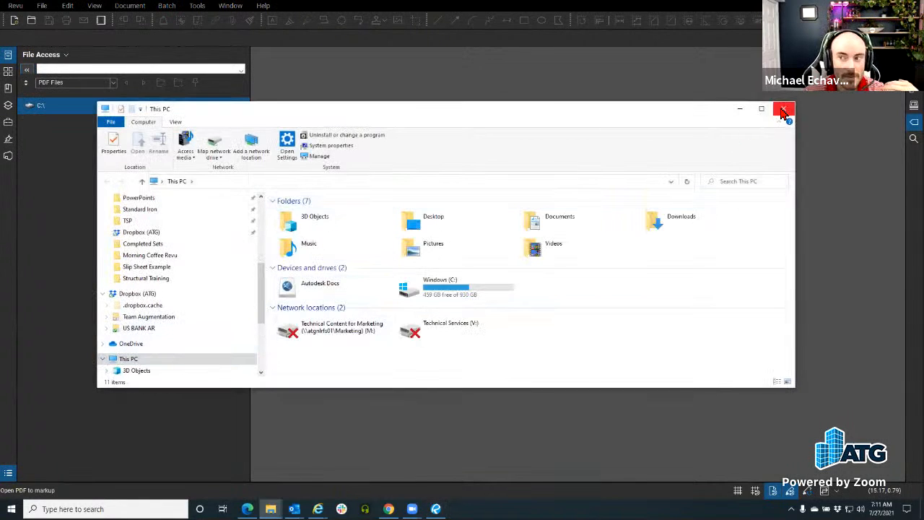
click(784, 110)
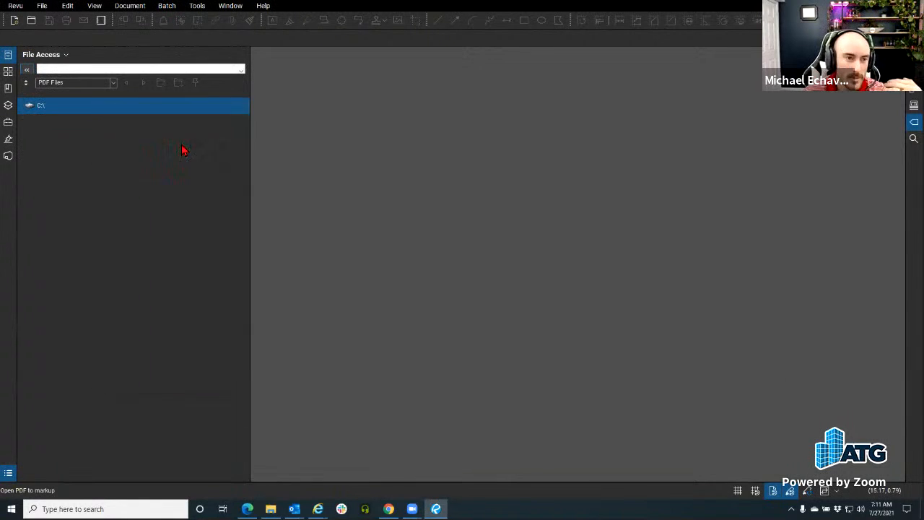
Step: Open Windows File Explorer from File Access and go to Autodesk Docs under This PC
click(27, 71)
click(74, 112)
key(super+e)
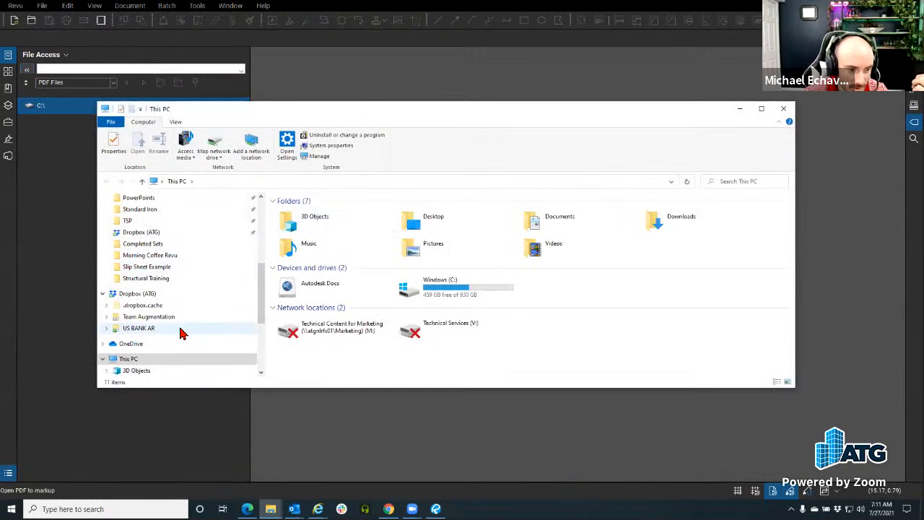
scroll(140, 362, down, 1)
scroll(140, 361, down, 1)
click(148, 335)
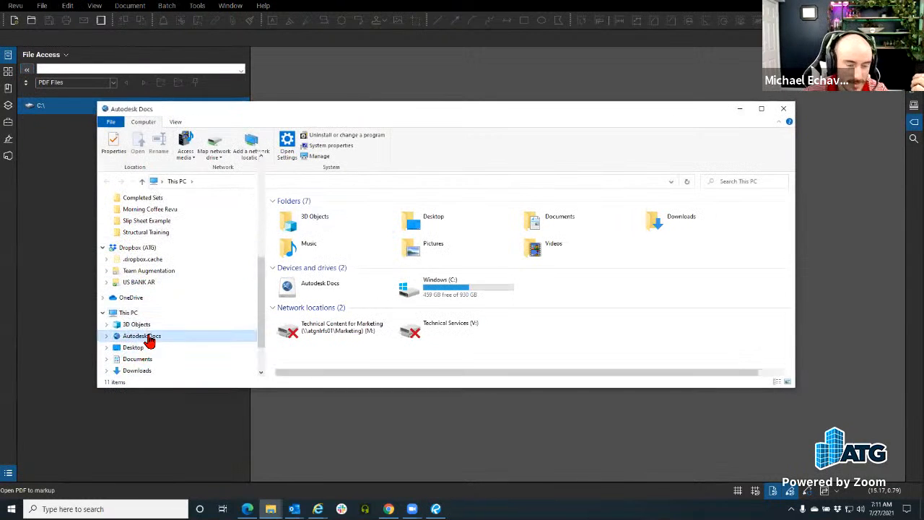
Step: Open the Struc folder in the Project Files of the ME - Studio Session Integration BIM 360 project within ATG USA 1
double_click(304, 183)
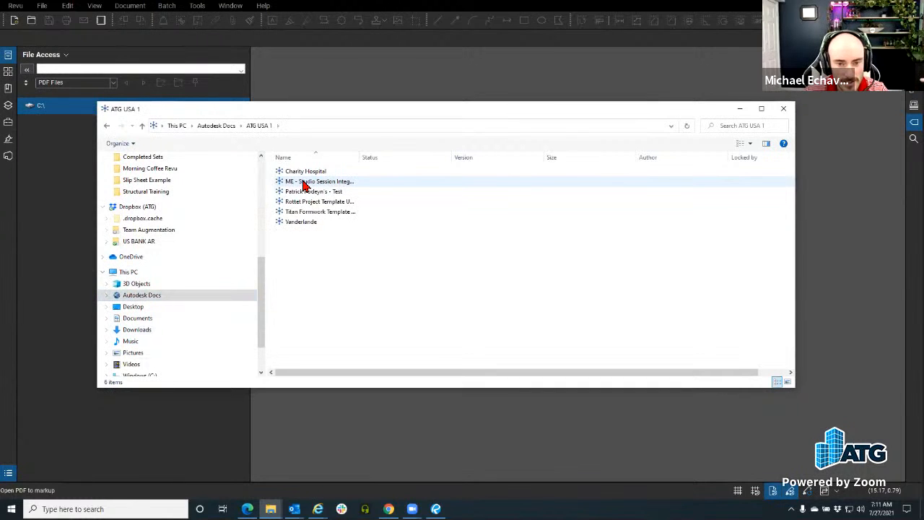
double_click(310, 182)
double_click(309, 174)
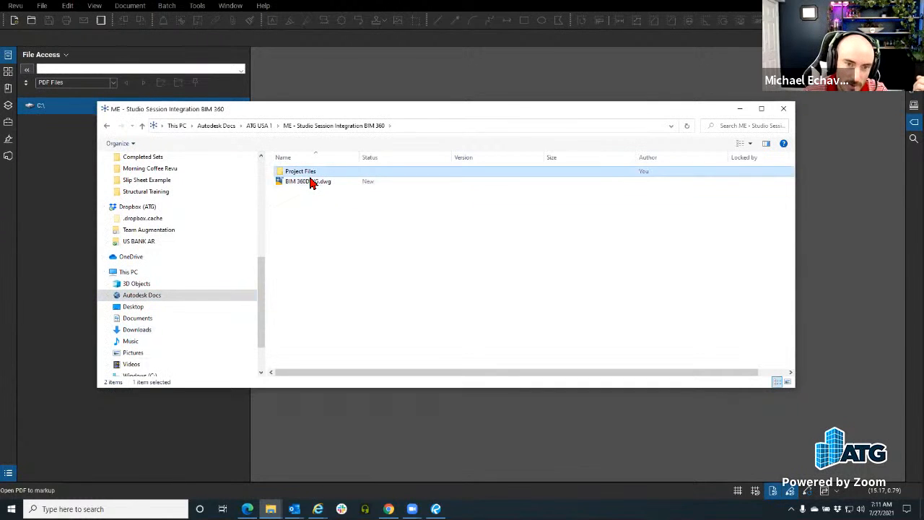
double_click(314, 202)
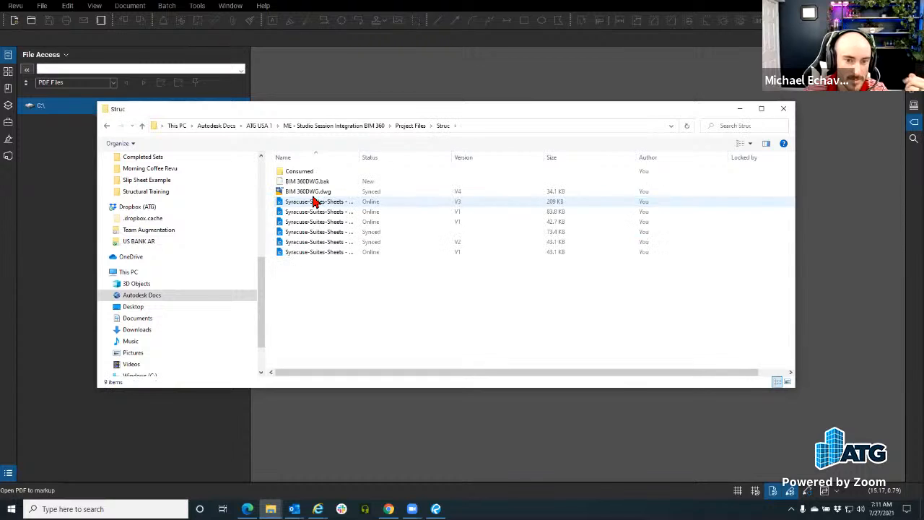
Step: Widen the Name column, reopen the S-204 Roof Plan PDF, and open the note of its yellow highlight
drag(358, 160, 491, 157)
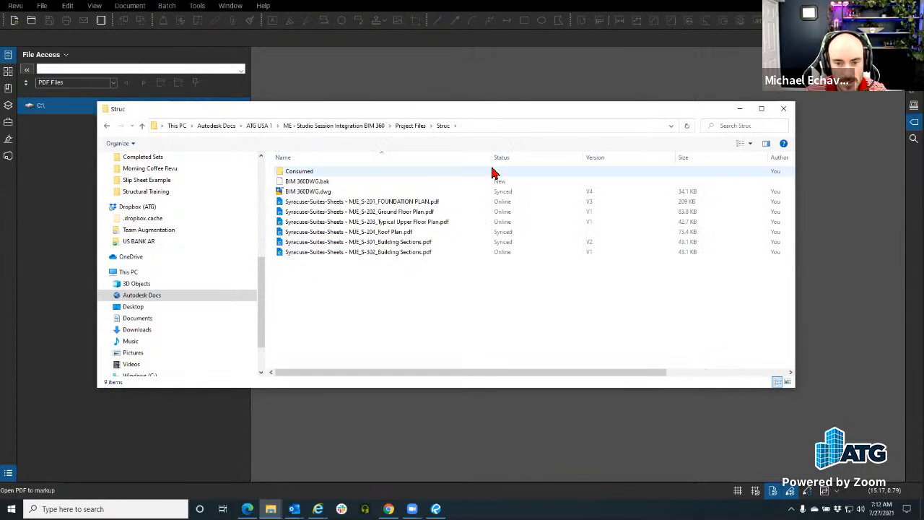
double_click(385, 233)
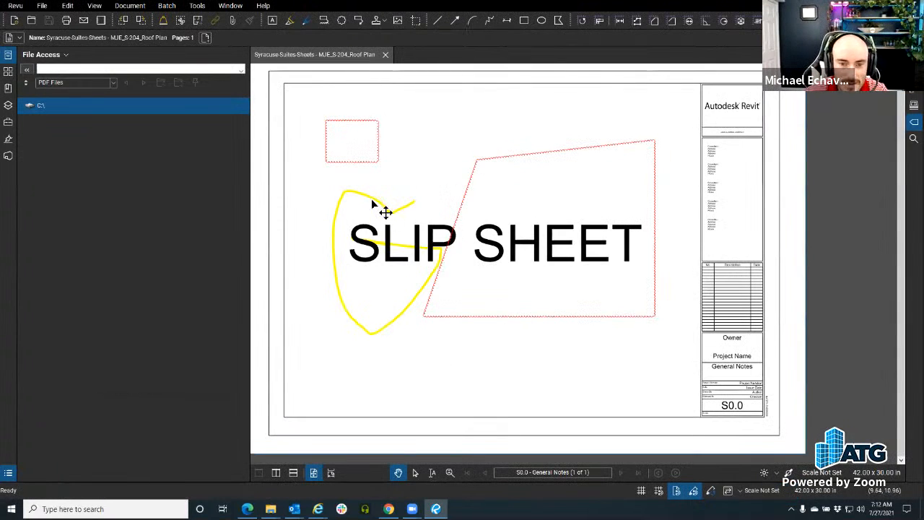
click(370, 201)
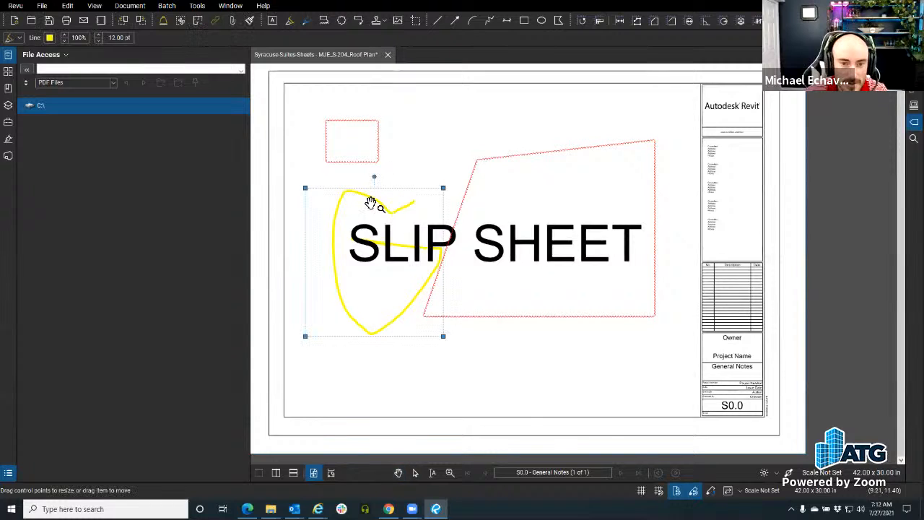
double_click(370, 202)
Step: Open File Explorer from File Access and browse through Autodesk Docs to the Struc folder to check the roof plan's sync status
click(28, 70)
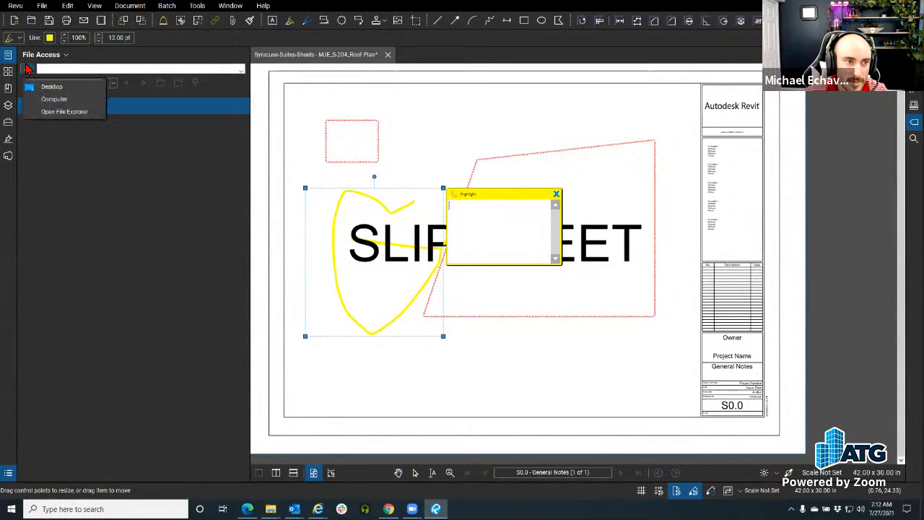
click(64, 111)
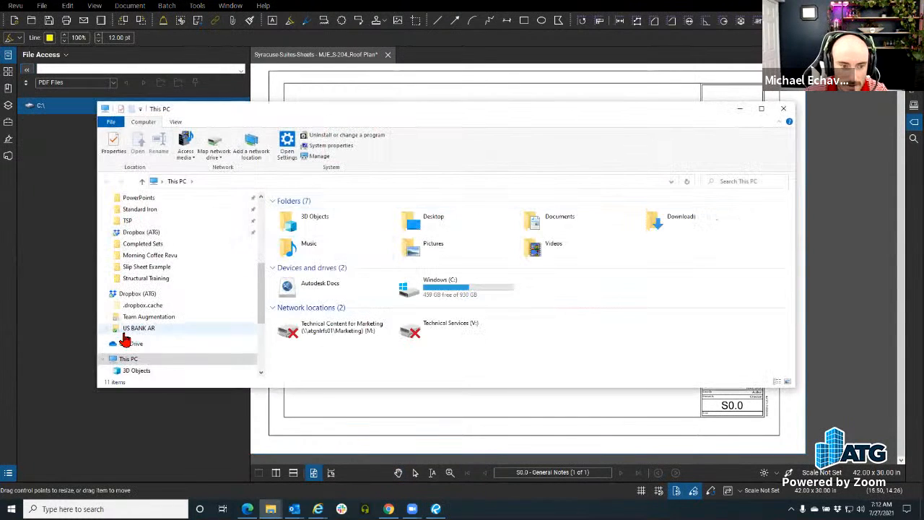
scroll(149, 372, down, 3)
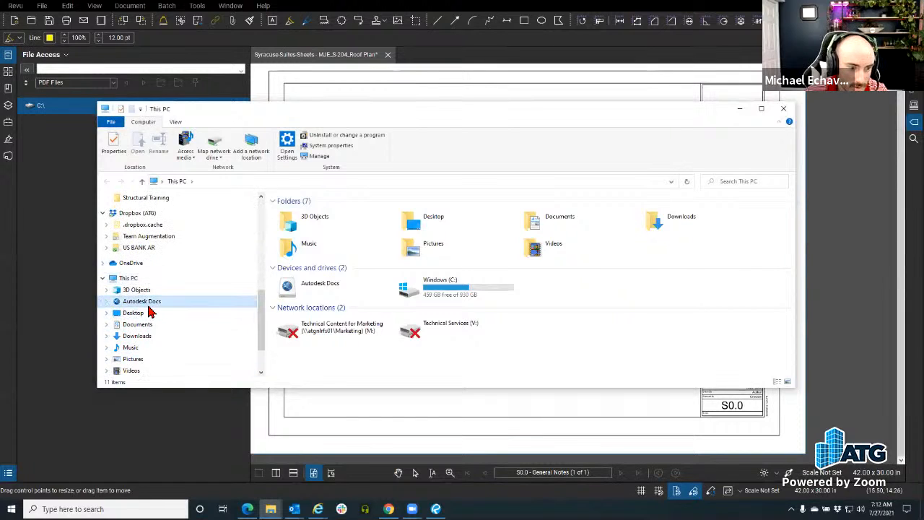
click(141, 301)
double_click(311, 186)
double_click(309, 183)
click(299, 175)
double_click(299, 176)
double_click(301, 203)
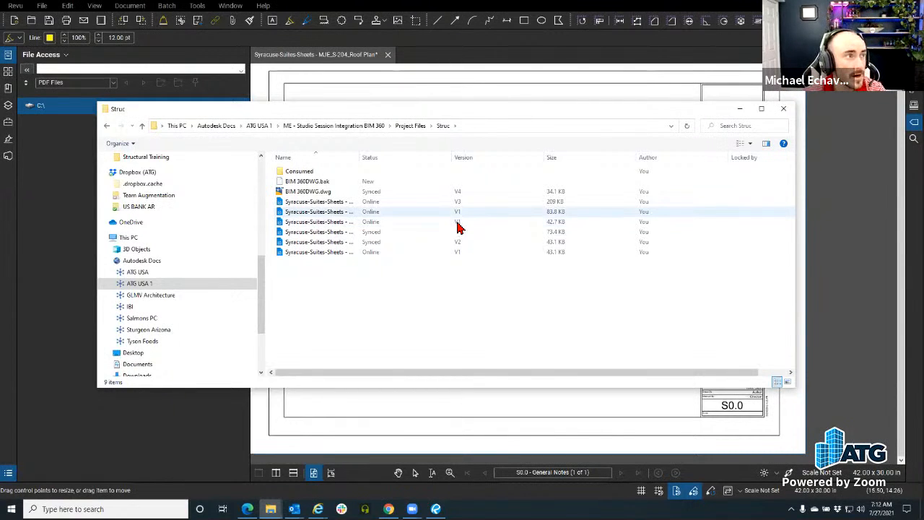
Step: Close the File Explorer window and close the roof plan PDF without saving changes
click(783, 109)
click(575, 372)
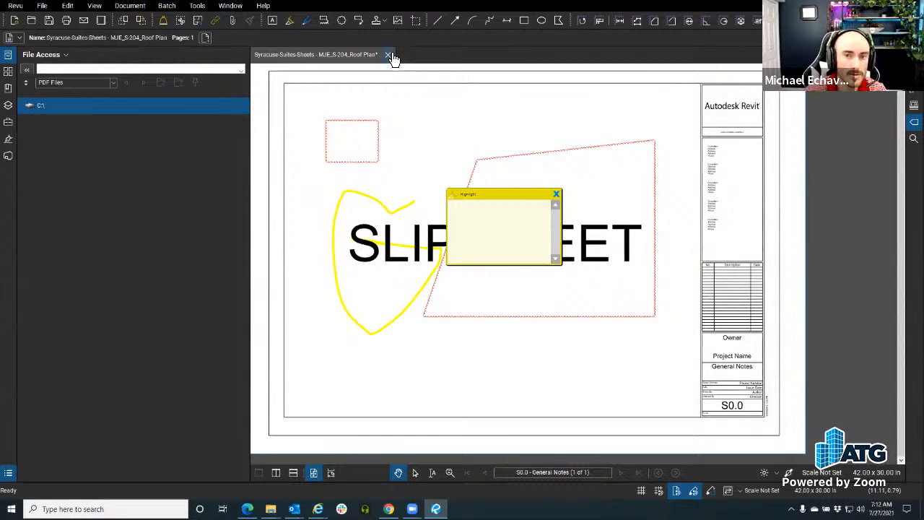
click(387, 55)
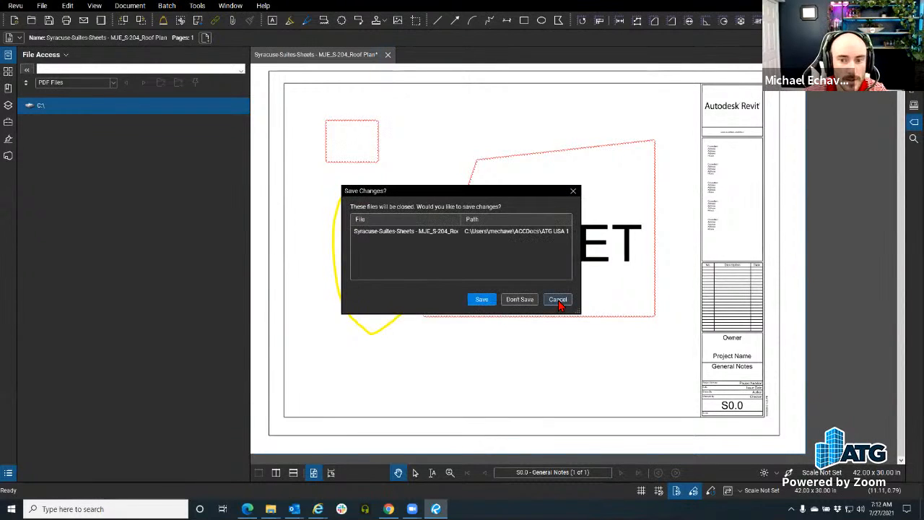
click(518, 300)
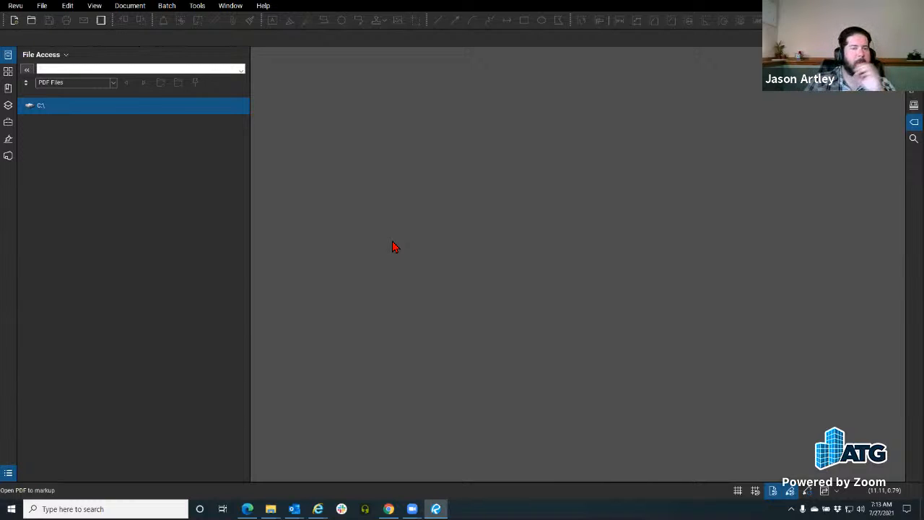
click(8, 55)
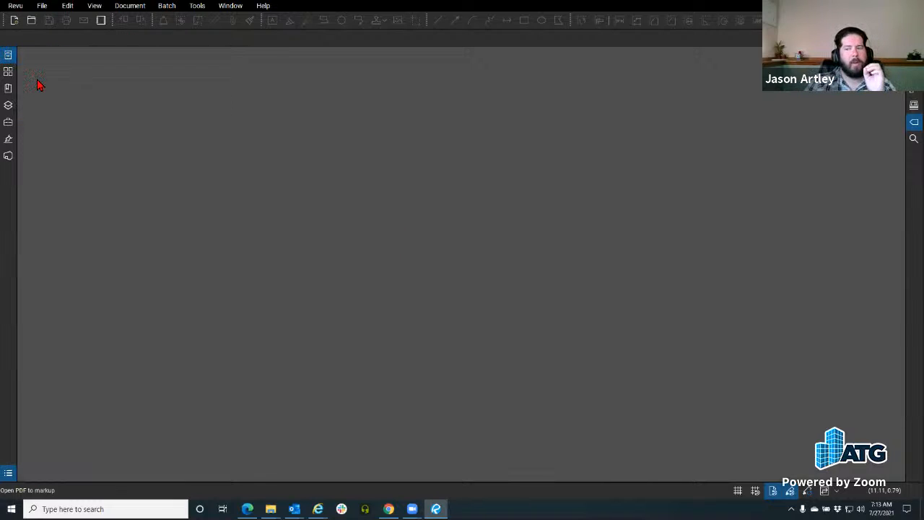
click(8, 55)
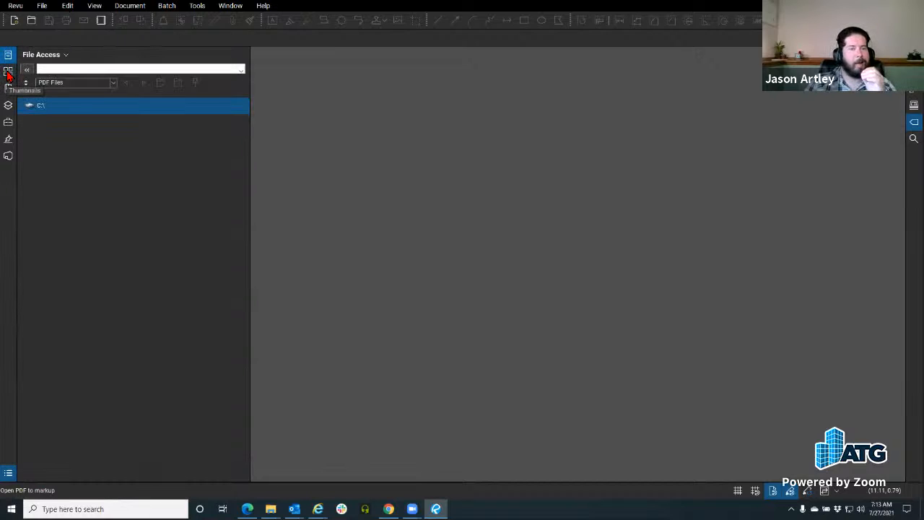
click(7, 58)
click(8, 57)
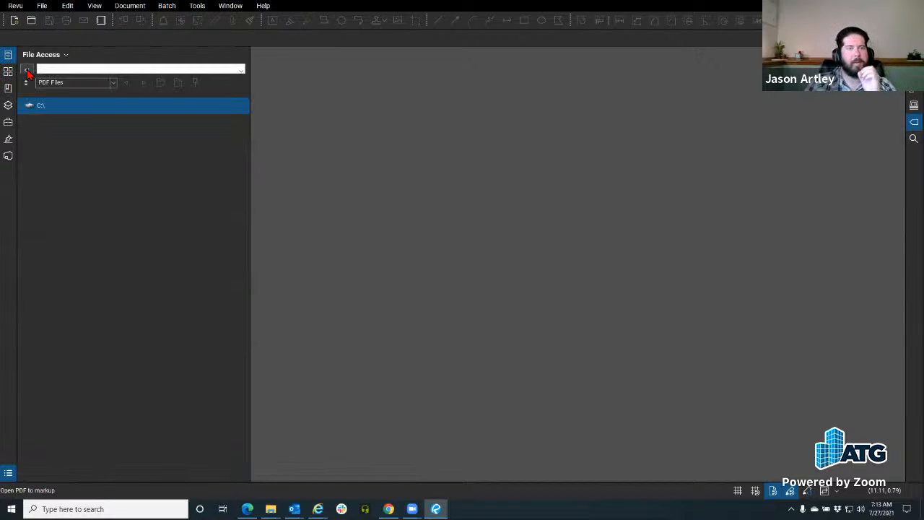
Step: Switch File Access back to the pinned and recent files view and open Teen Challenge.pdf from Completed Sets
click(31, 71)
click(44, 57)
click(45, 69)
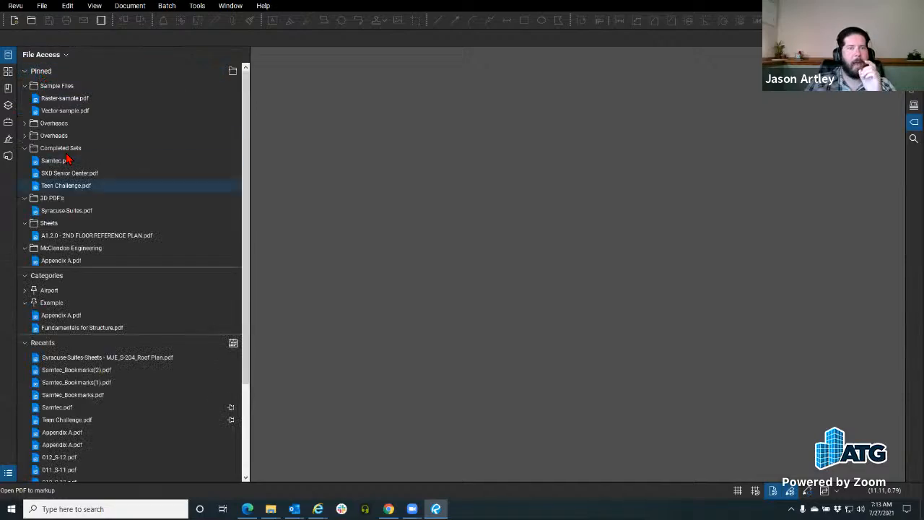
click(96, 185)
Step: Draw a red rectangle around sheet number S301 in page 5's title block and enlarge it to enclose the copyright notice
scroll(477, 337, down, 3)
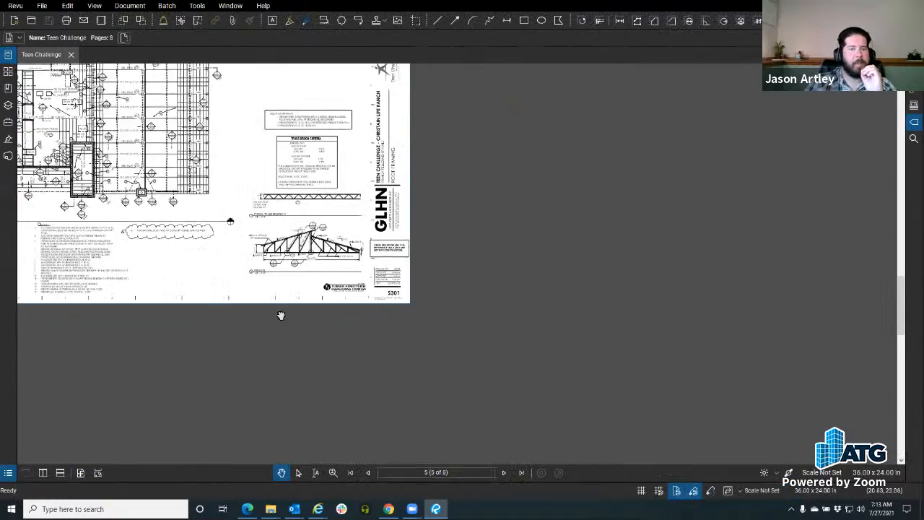
scroll(477, 337, up, 3)
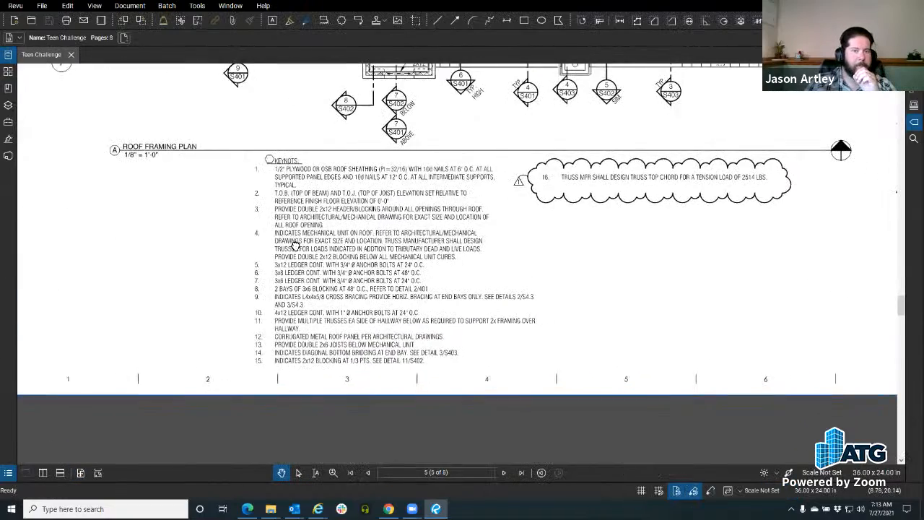
scroll(295, 245, down, 5)
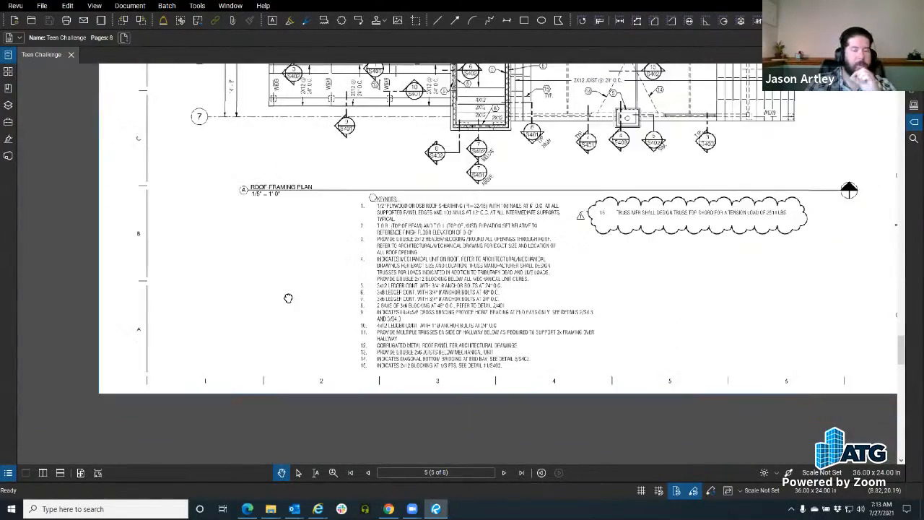
drag(843, 338, 429, 303)
scroll(428, 303, up, 6)
drag(385, 273, 410, 302)
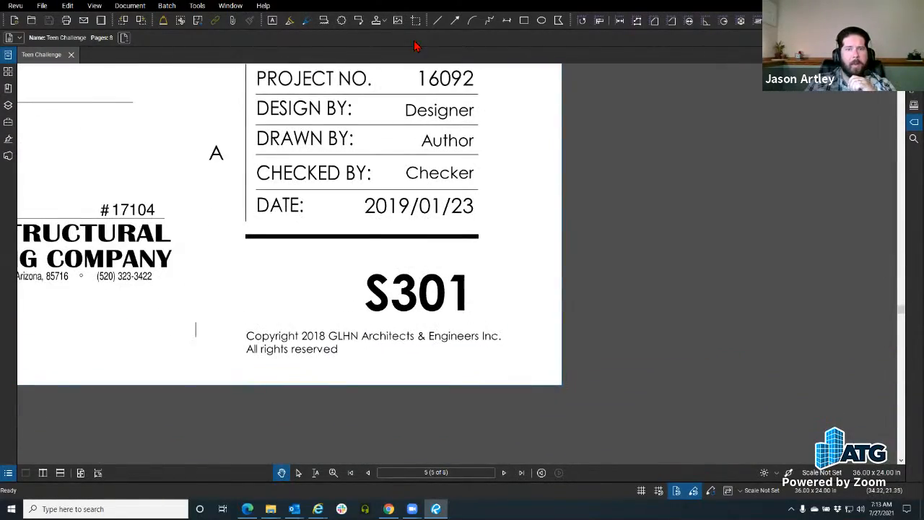
click(524, 20)
drag(322, 246, 363, 274)
drag(411, 301, 499, 320)
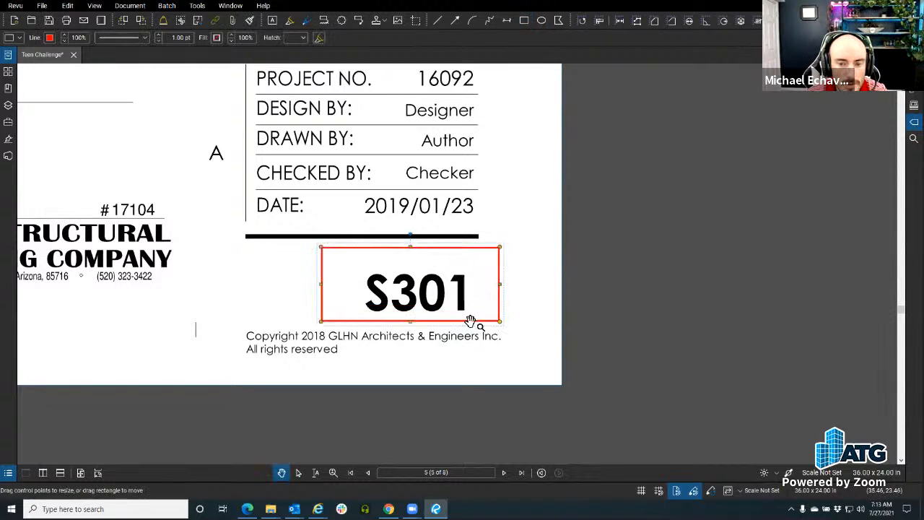
drag(322, 319, 240, 363)
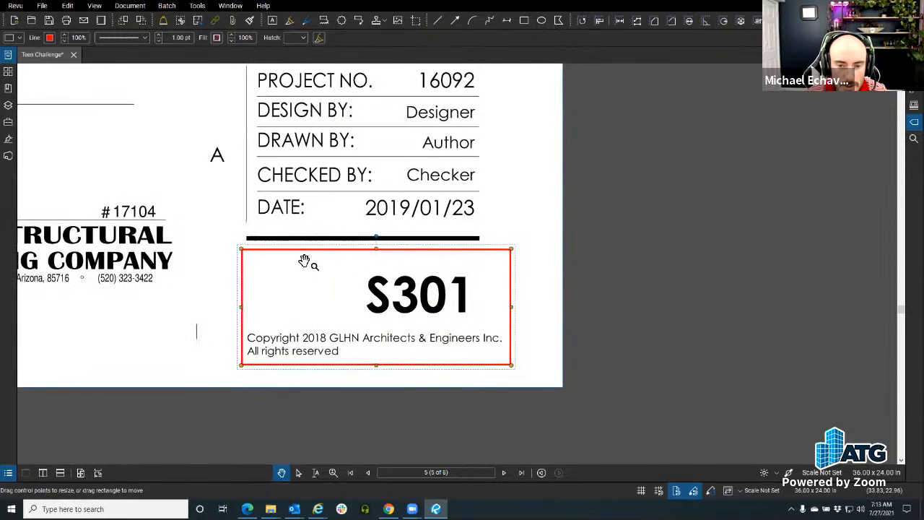
scroll(291, 250, up, 2)
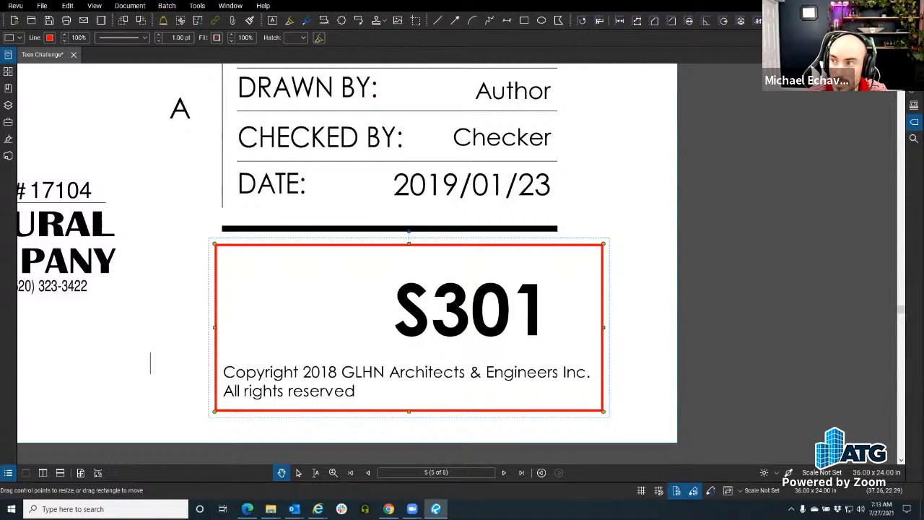
Step: Set both the line colour and fill colour of the rectangle covering sheet number S301 to white
click(914, 121)
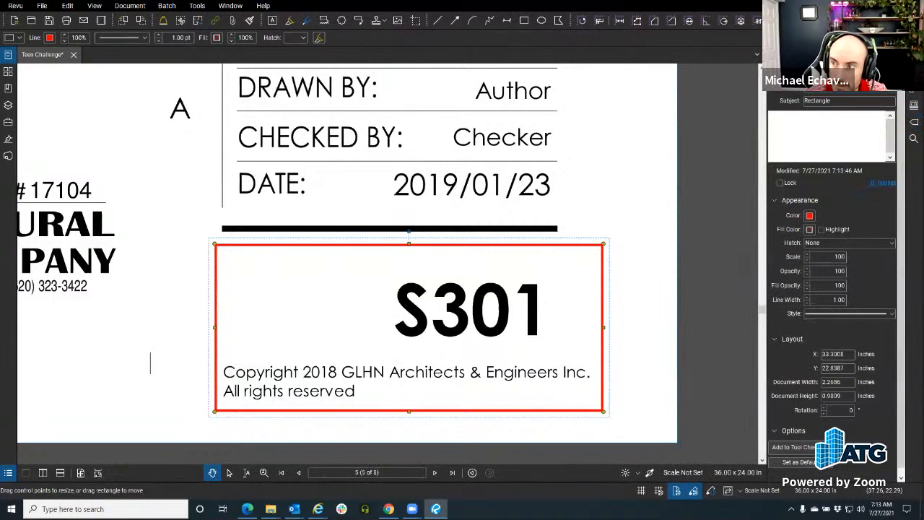
click(809, 216)
click(861, 285)
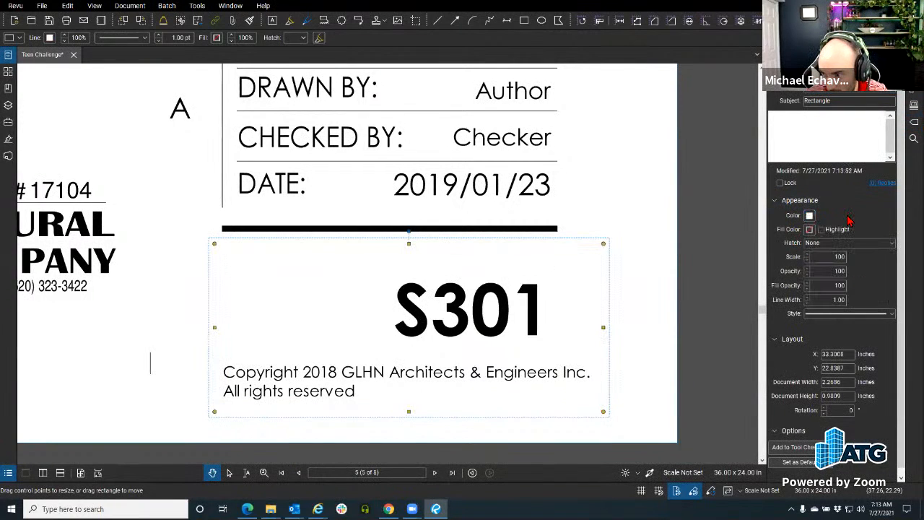
drag(901, 164, 901, 175)
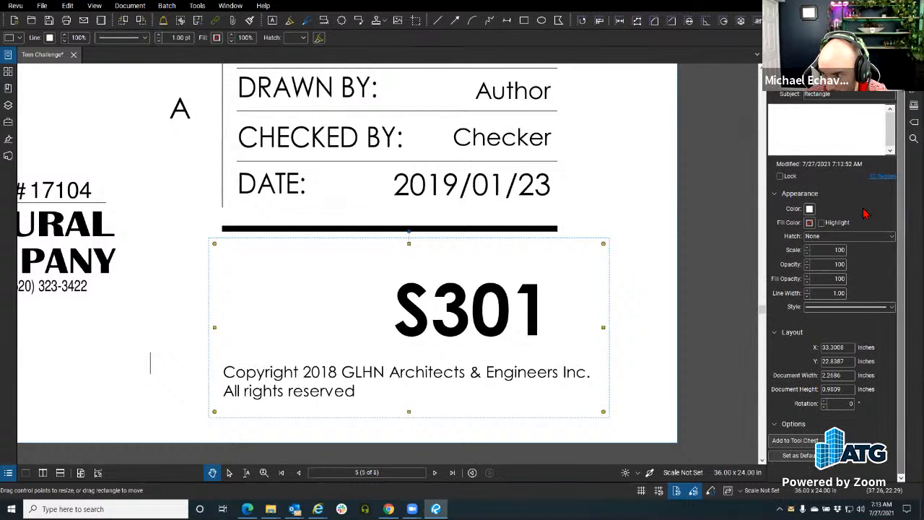
click(809, 222)
click(859, 283)
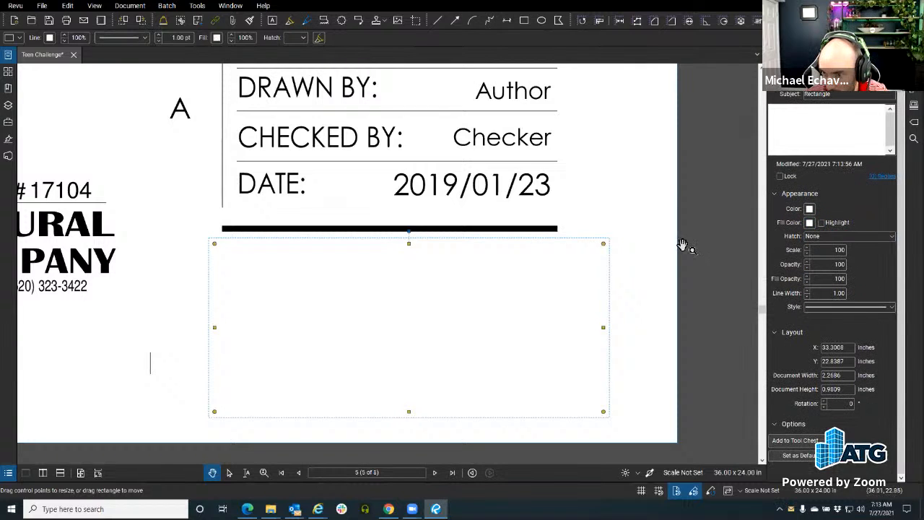
Step: Apply the white rectangle to all pages (1 - 8) of the drawing set
click(622, 264)
click(336, 322)
right_click(335, 323)
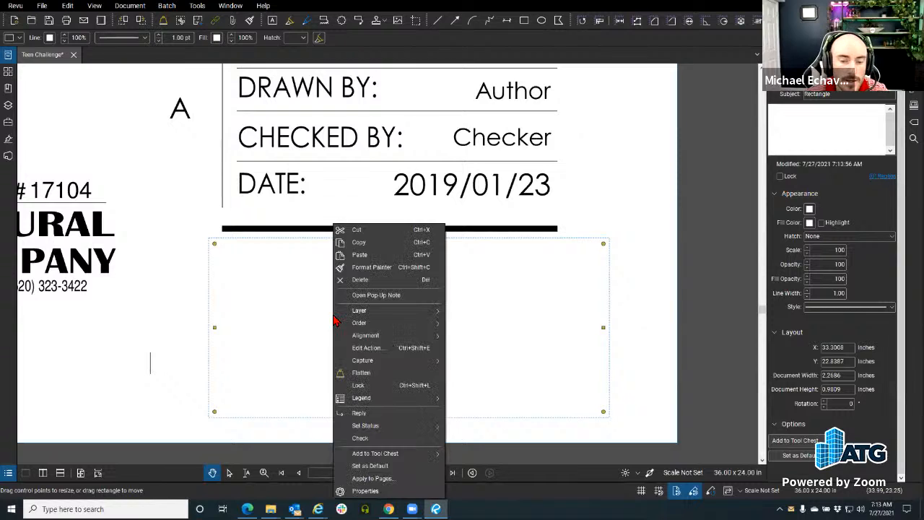
click(403, 480)
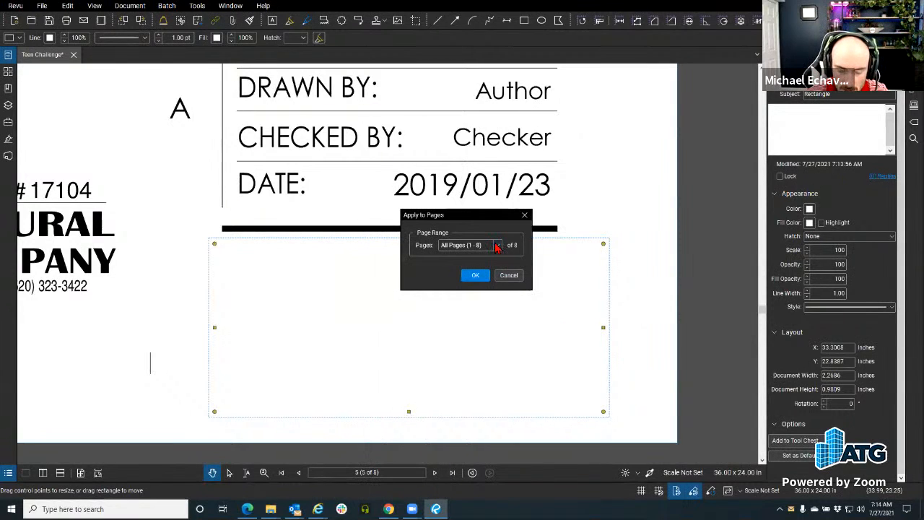
click(497, 247)
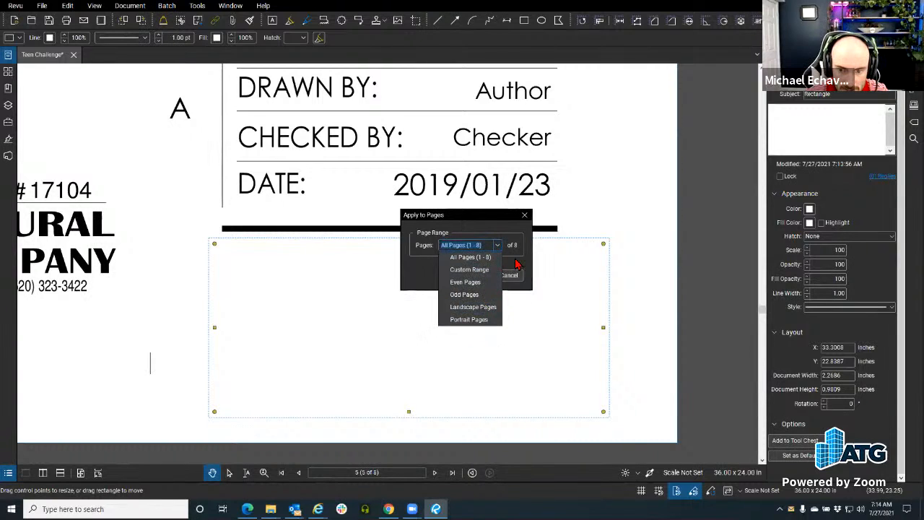
click(517, 258)
click(476, 275)
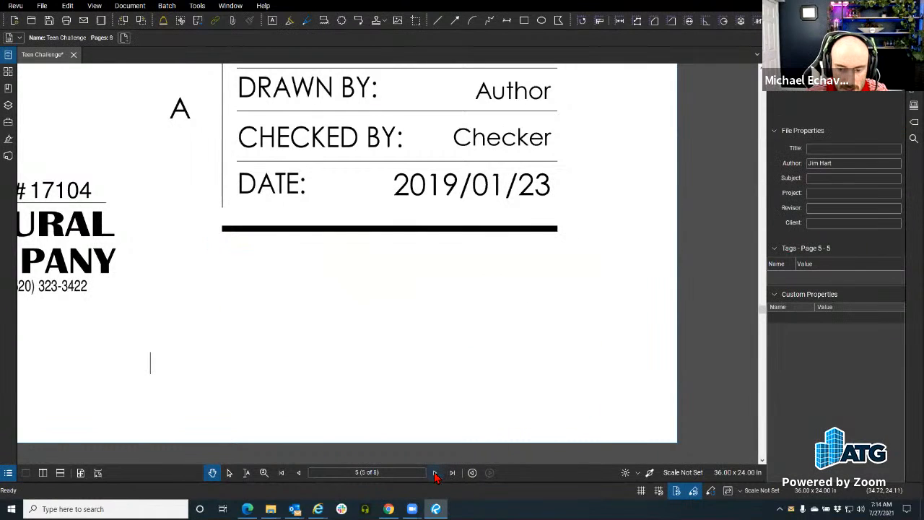
Step: Go to page 7 and select the white rectangle over the sheet number area to check its placement
click(435, 474)
click(435, 474)
click(298, 322)
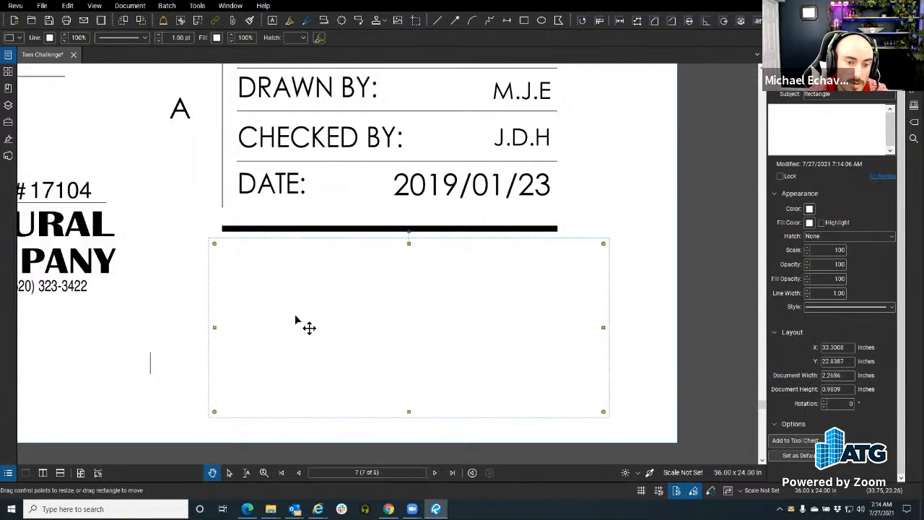
drag(298, 322, 348, 301)
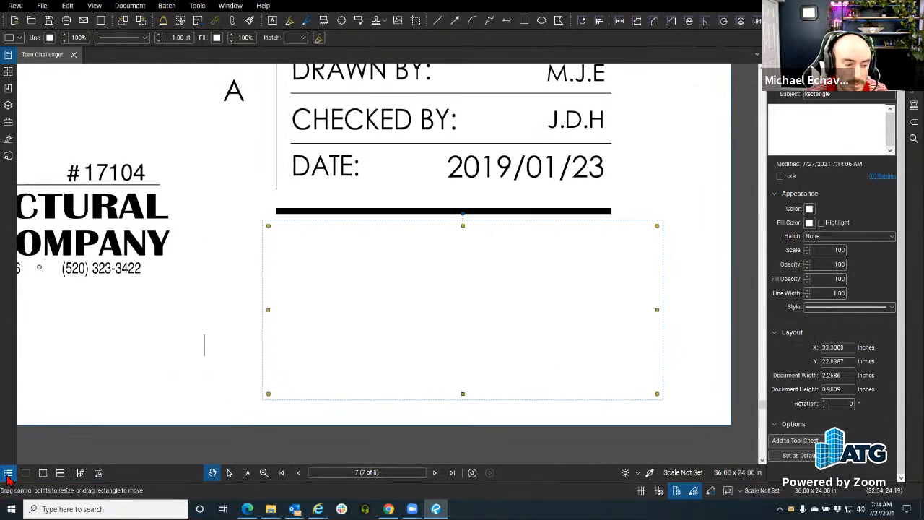
Step: Show the Markups List, sort it by subject, and select all eight rectangles
click(8, 472)
drag(110, 407, 124, 333)
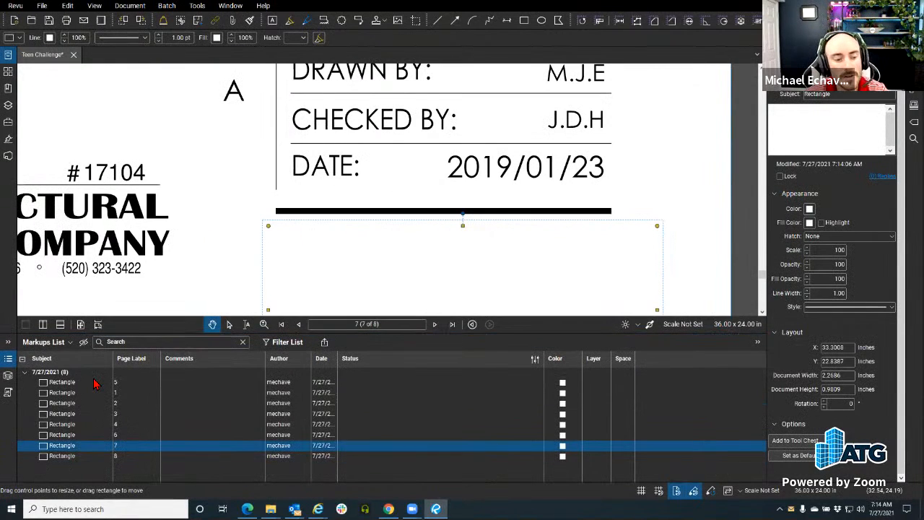
click(59, 360)
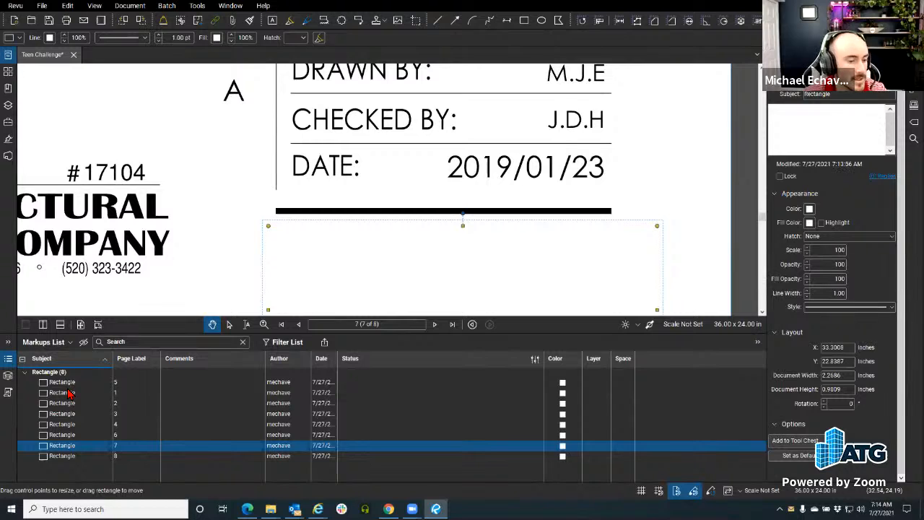
click(68, 388)
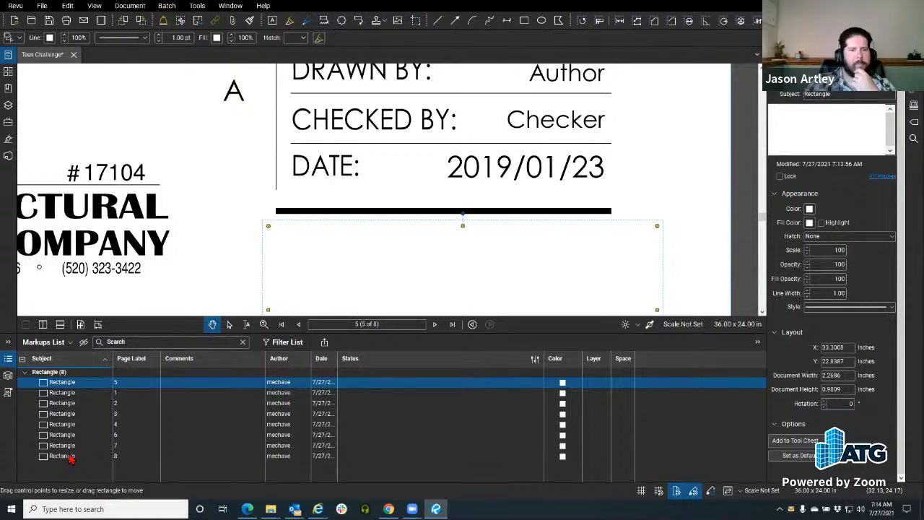
shift+click(71, 456)
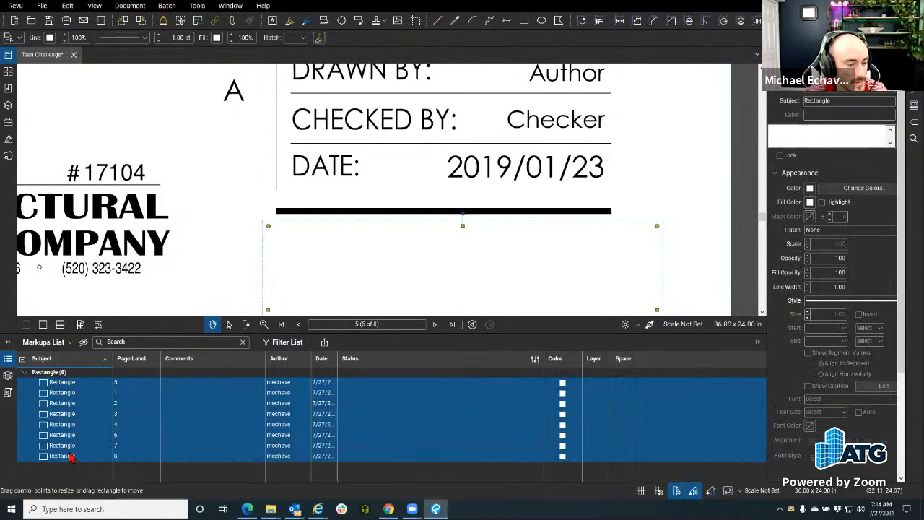
Step: Deselect only the page 3 rectangle in the Markups List, try range selections from it, and reselect all eight rectangles
ctrl+click(63, 414)
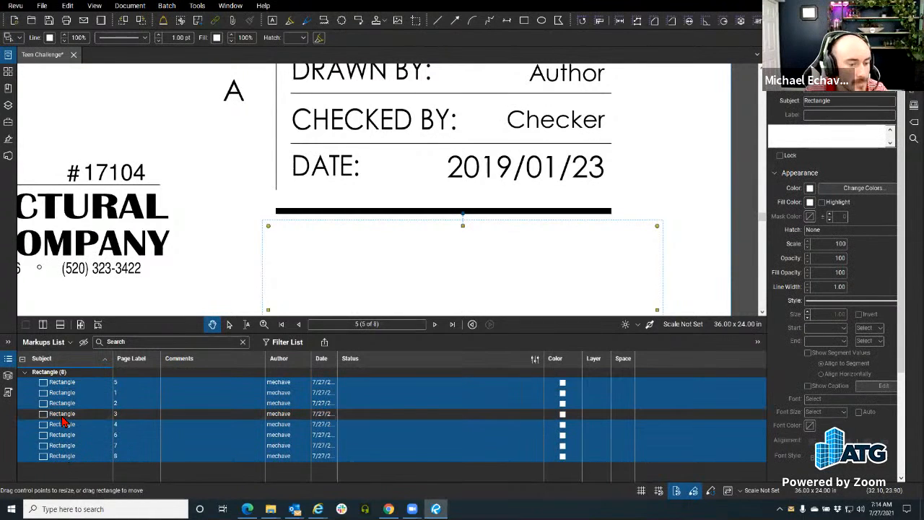
click(65, 414)
shift+click(66, 414)
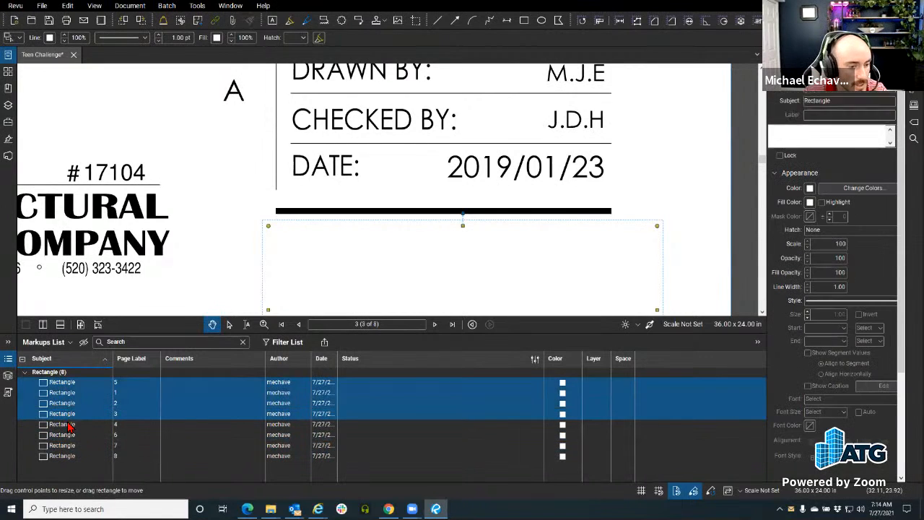
shift+click(64, 456)
click(63, 384)
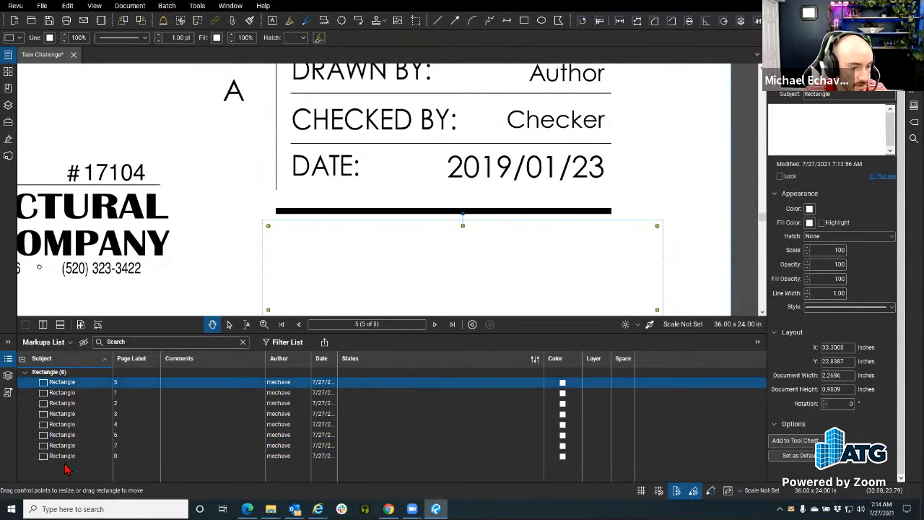
shift+click(63, 462)
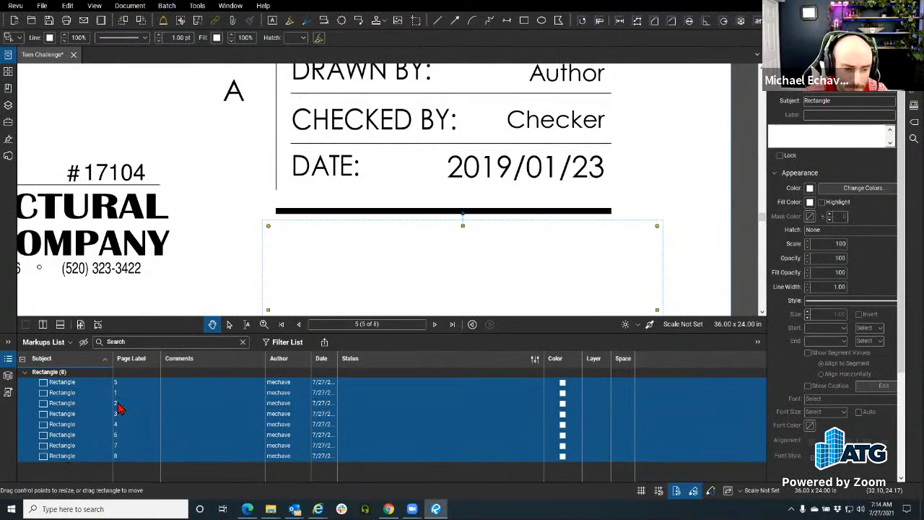
scroll(181, 252, down, 2)
drag(202, 256, 215, 141)
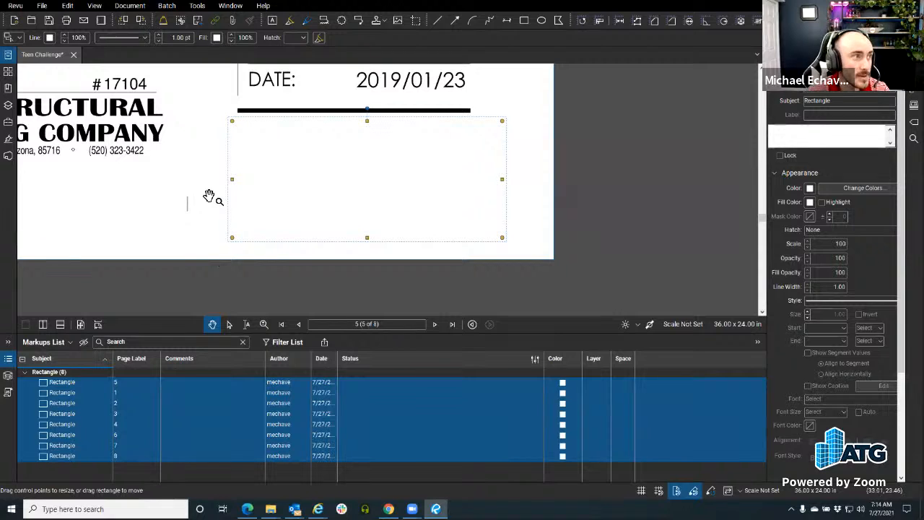
right_click(128, 425)
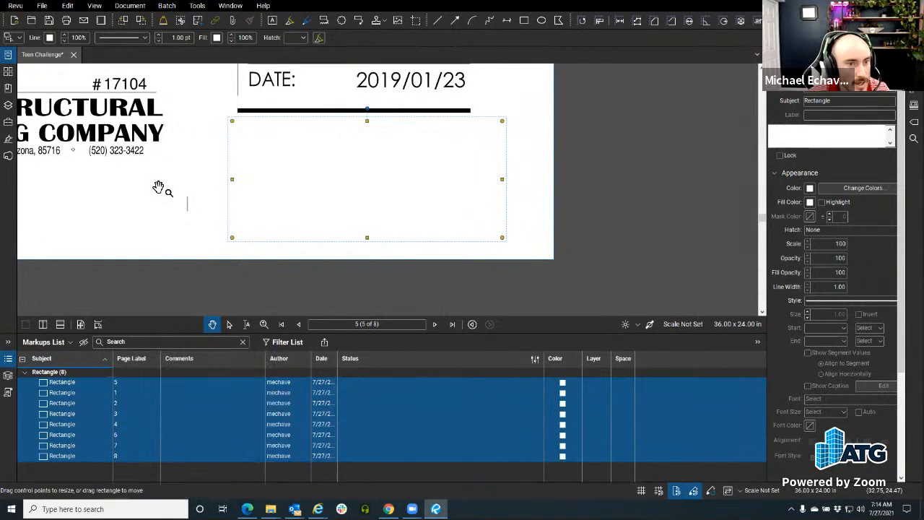
right_click(160, 191)
click(75, 383)
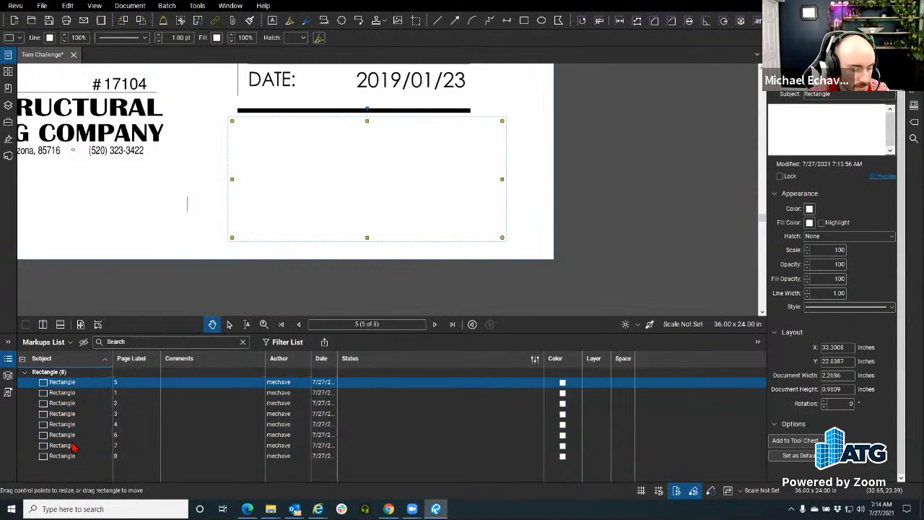
shift+click(72, 456)
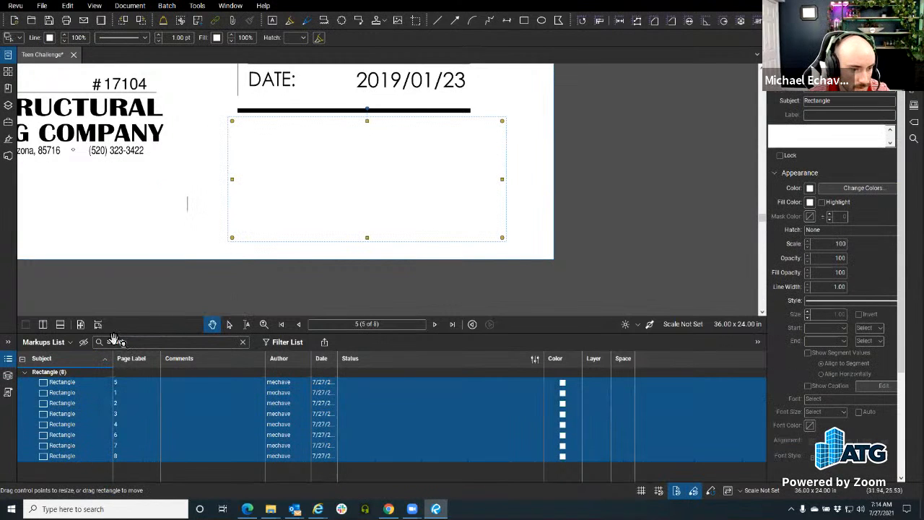
right_click(137, 231)
Step: Select all eight rectangles in the Markups List and flatten them into the drawing pages
click(78, 383)
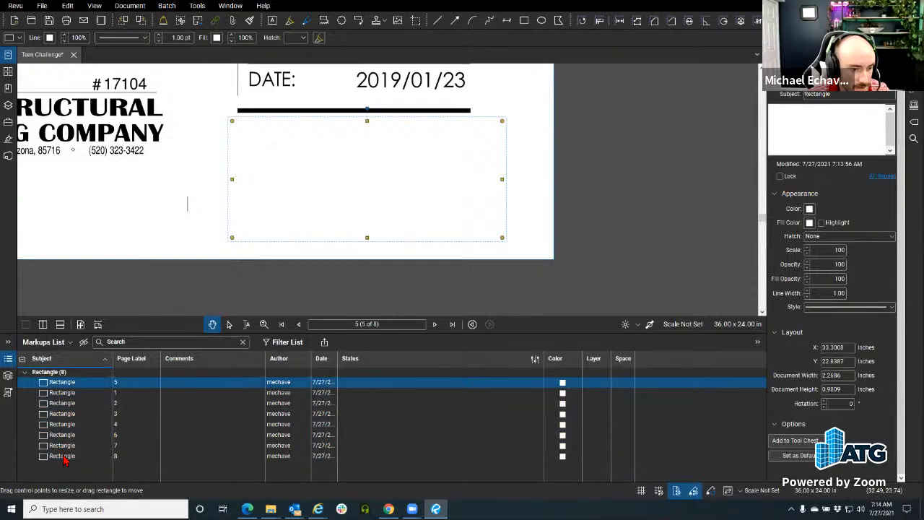
click(65, 455)
shift+click(63, 384)
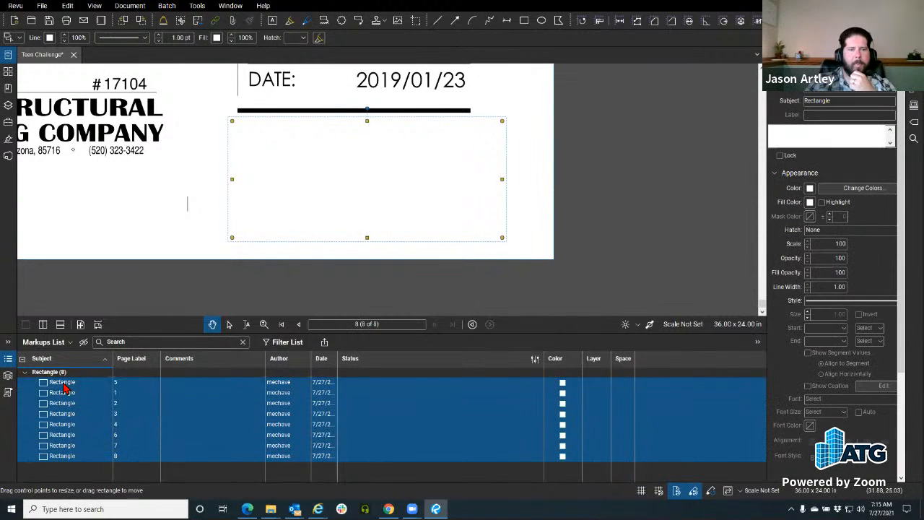
right_click(280, 189)
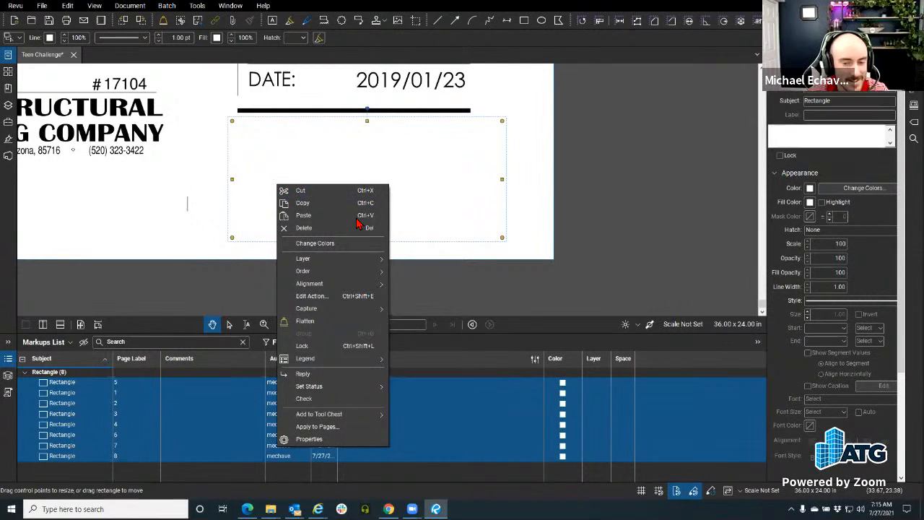
mouse_move(348, 360)
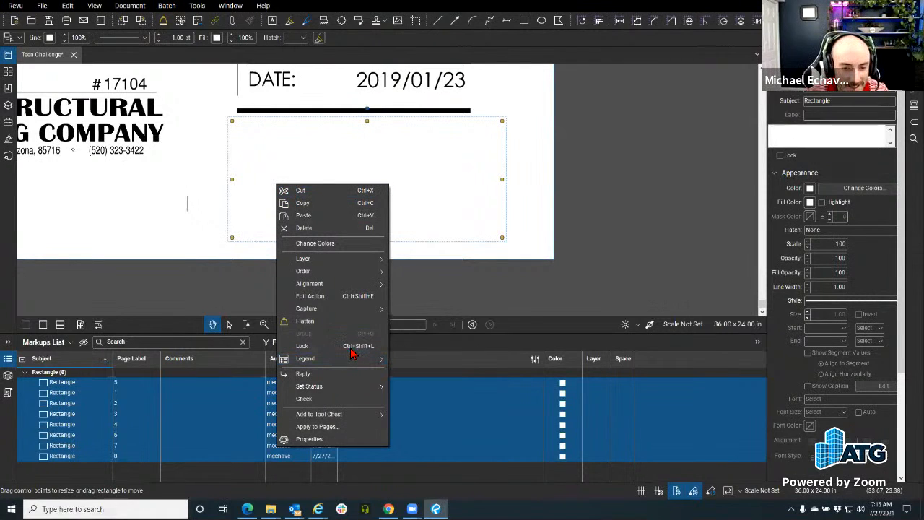
click(306, 321)
click(395, 179)
click(263, 159)
click(385, 178)
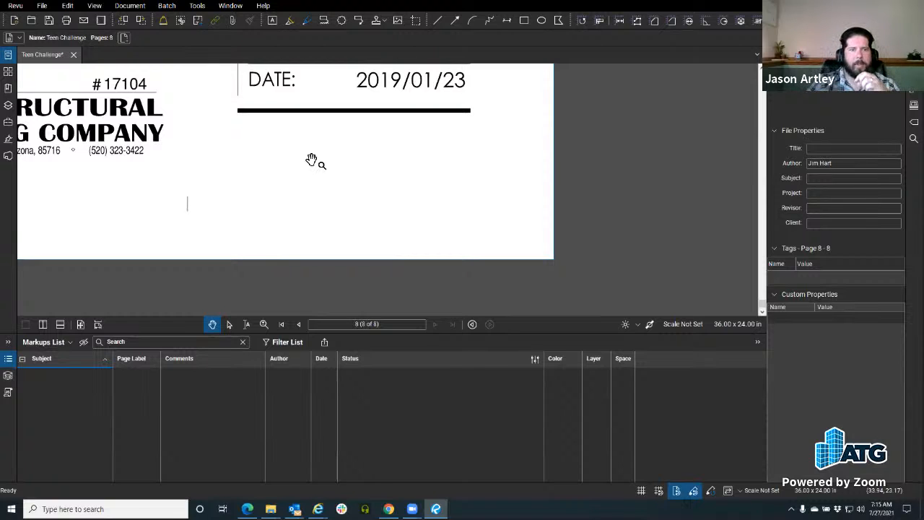
Step: Set the Highlight tool's colour to white and highlight the Turner Structural Engineering Company name in page 8's title block
click(290, 19)
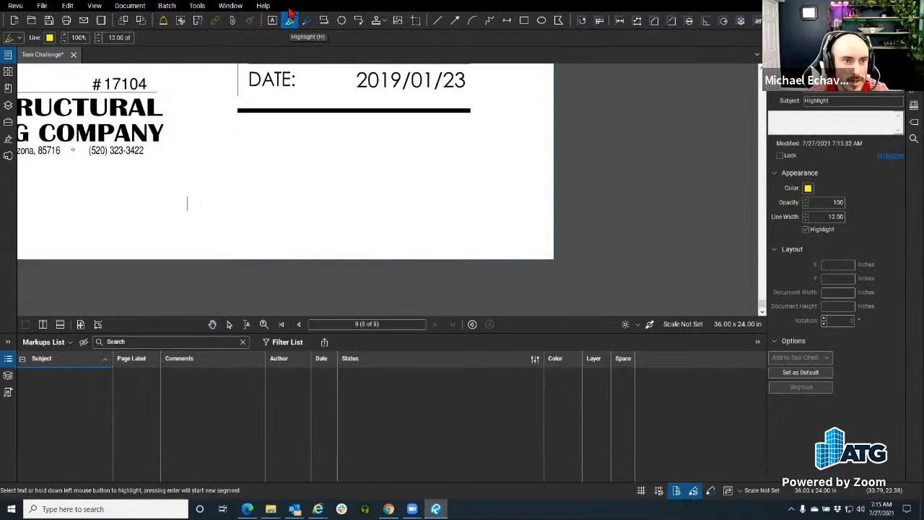
click(50, 38)
click(98, 97)
drag(108, 107, 490, 299)
drag(398, 226, 144, 215)
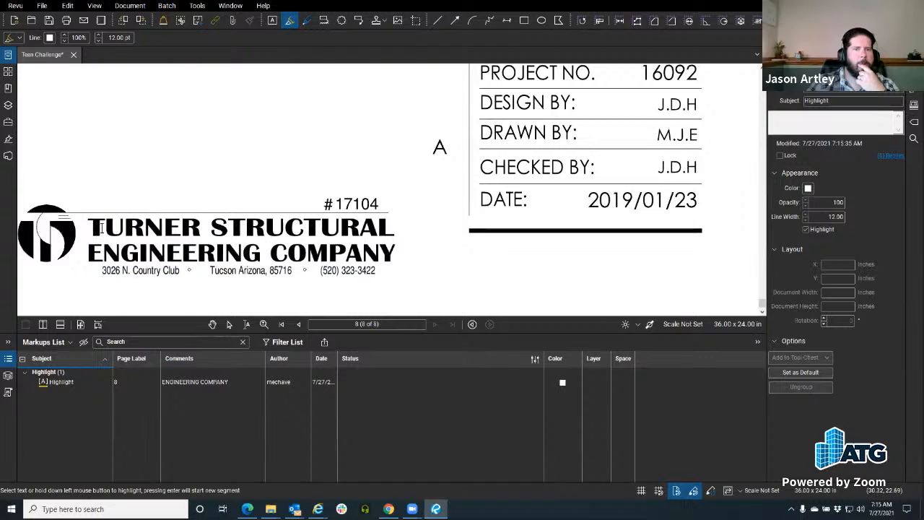
drag(370, 225, 368, 225)
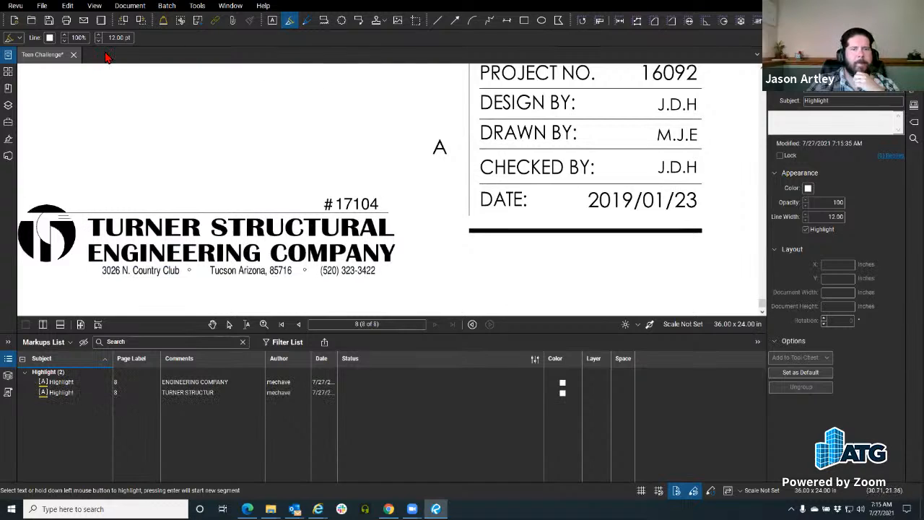
drag(231, 246, 231, 208)
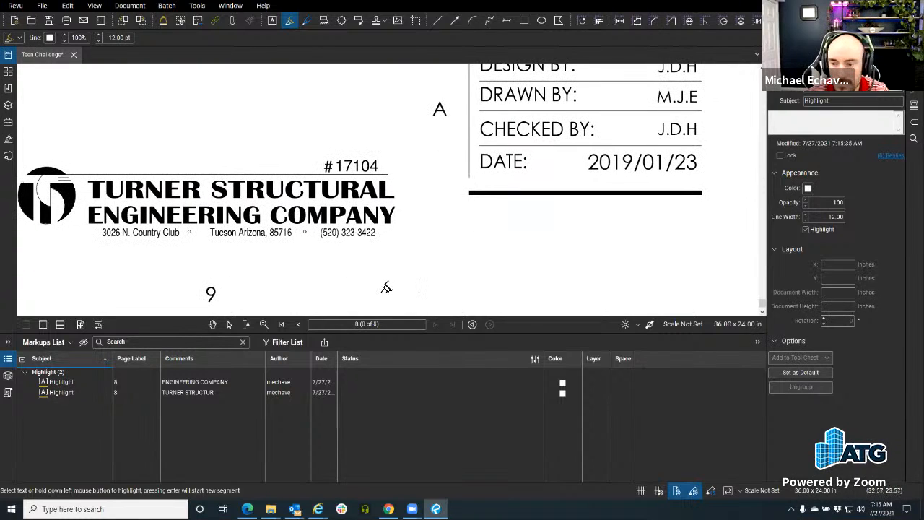
drag(545, 227, 374, 240)
drag(417, 144, 306, 144)
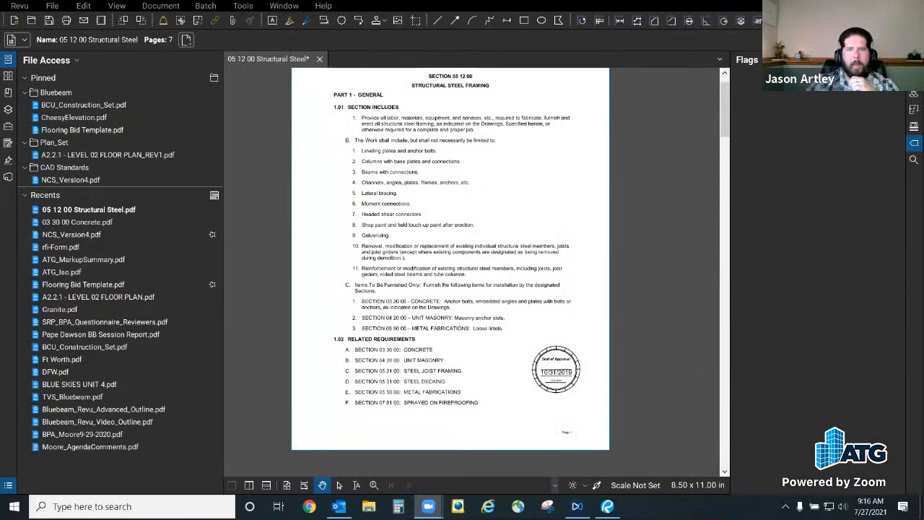
Step: Hide the Flags list and bring the start of section 05 12 00 of the structural steel specification into view
scroll(433, 230, up, 4)
scroll(454, 239, down, 1)
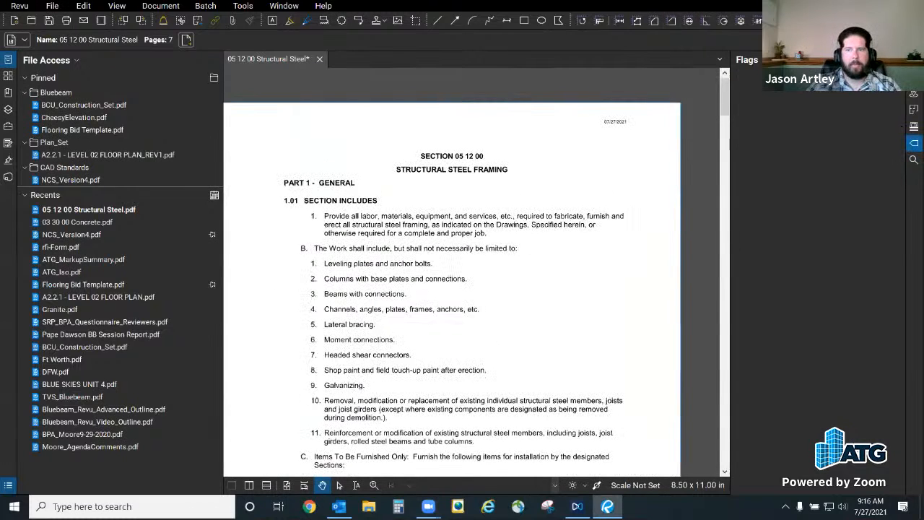
click(914, 143)
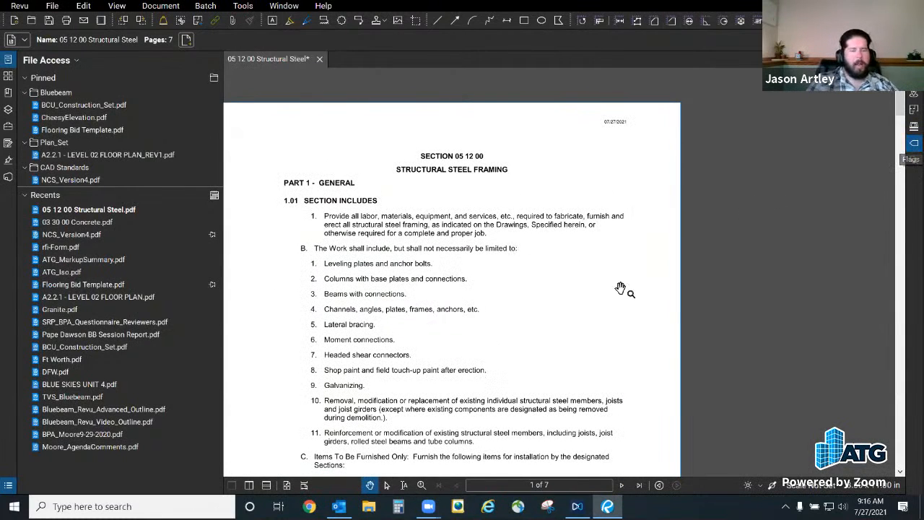
drag(600, 313, 620, 248)
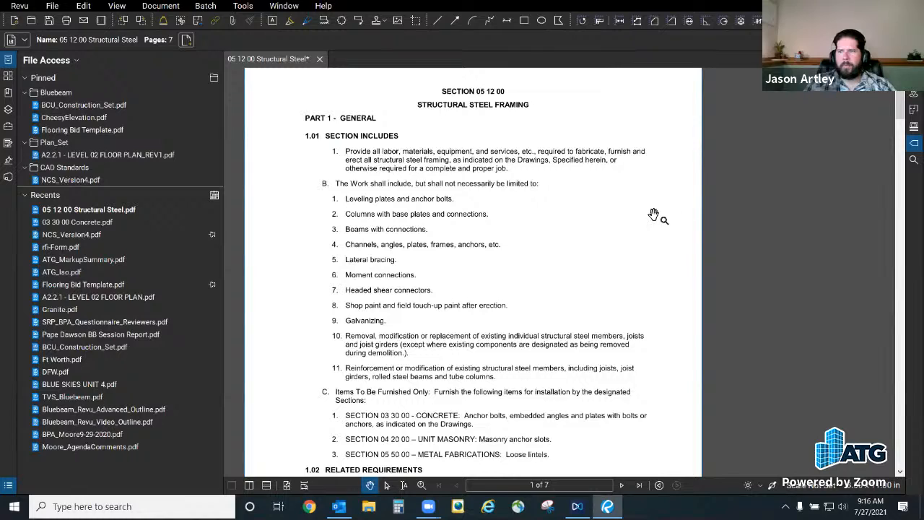
Step: Hide the File Access list, shift the structural steel specification page up, and look through the available profiles without switching
mouse_move(645, 281)
mouse_down()
mouse_move(635, 330)
mouse_move(646, 275)
mouse_up()
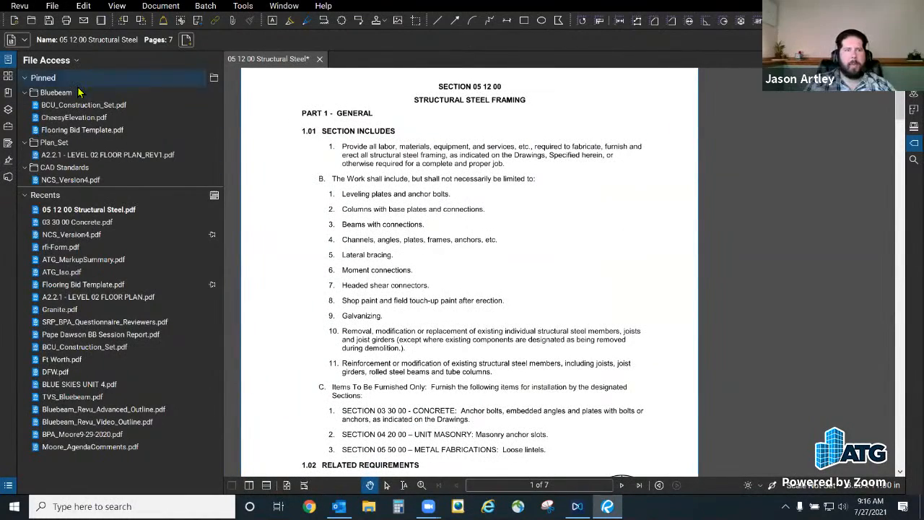
click(8, 59)
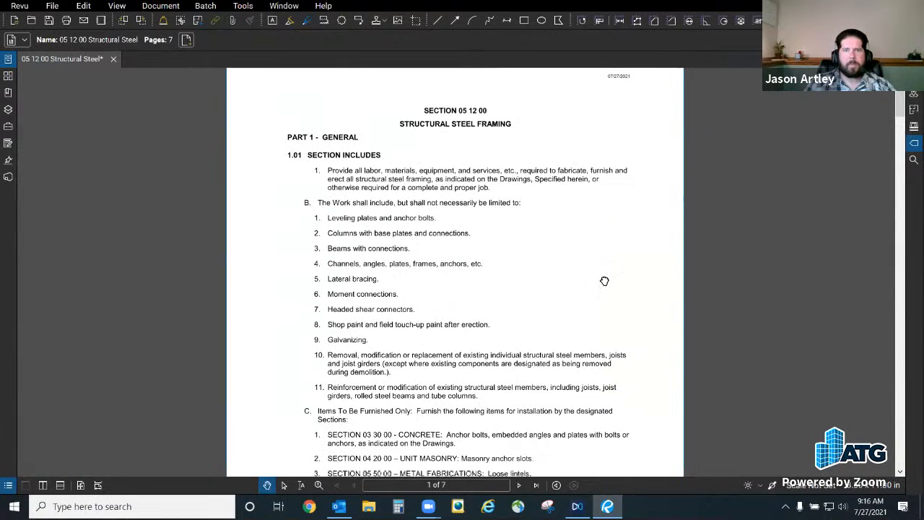
drag(604, 281, 569, 261)
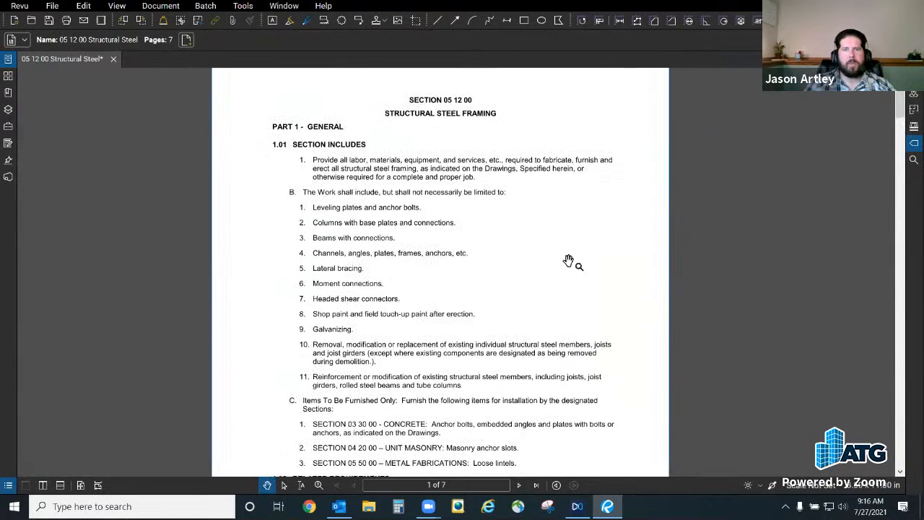
click(19, 6)
mouse_move(36, 75)
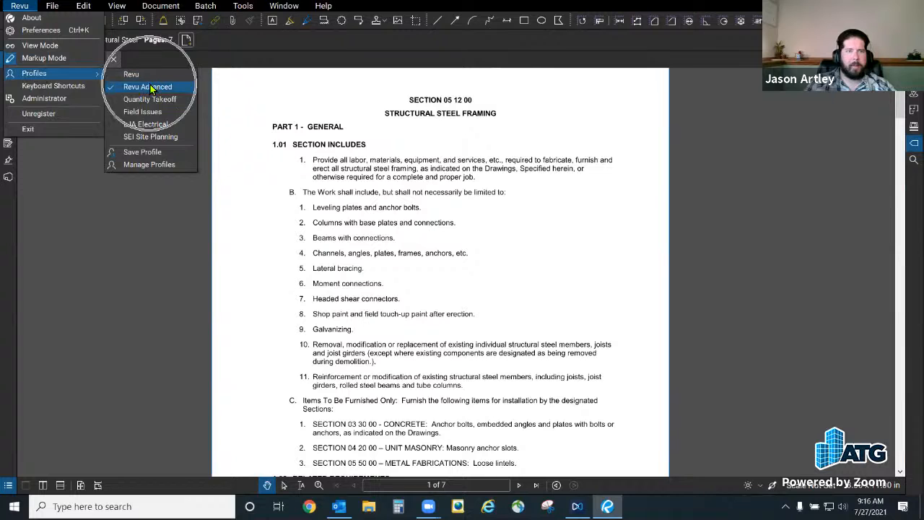
click(907, 166)
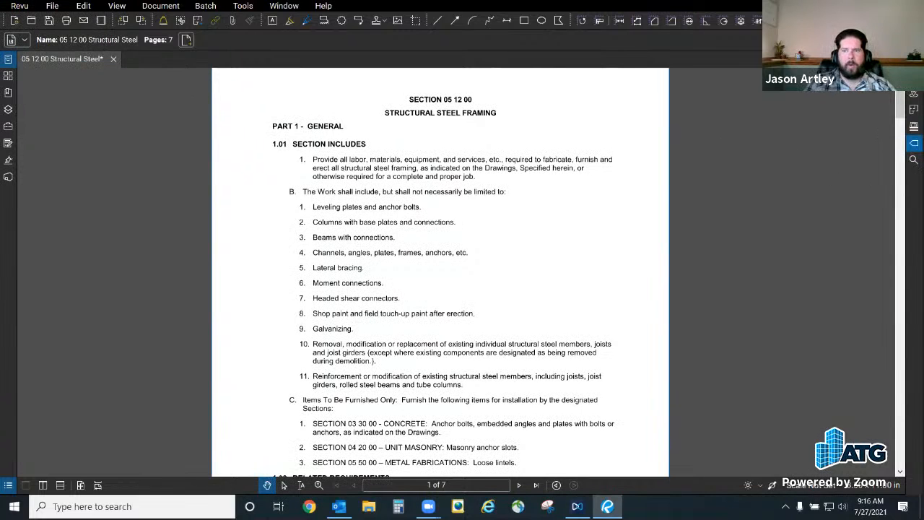
Step: Show the Flags list, and briefly open and close the Bookmarks list
click(913, 143)
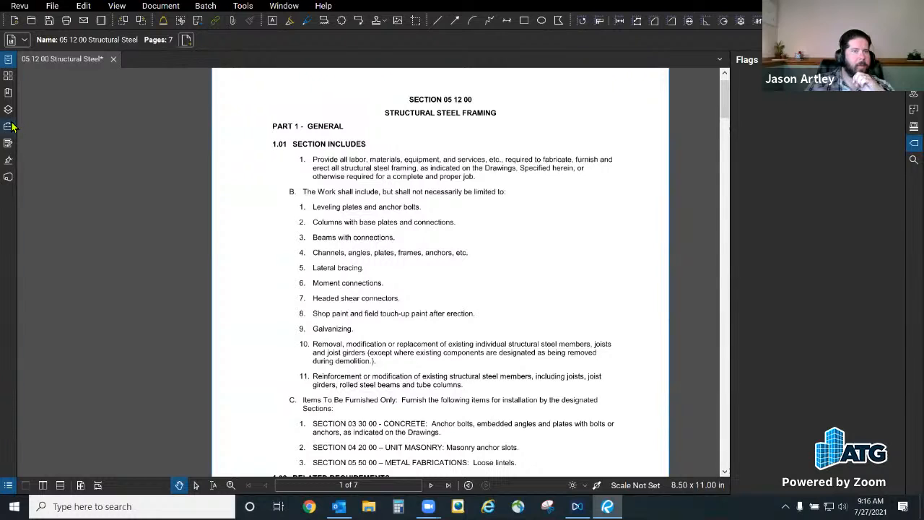
click(8, 92)
click(61, 63)
click(100, 169)
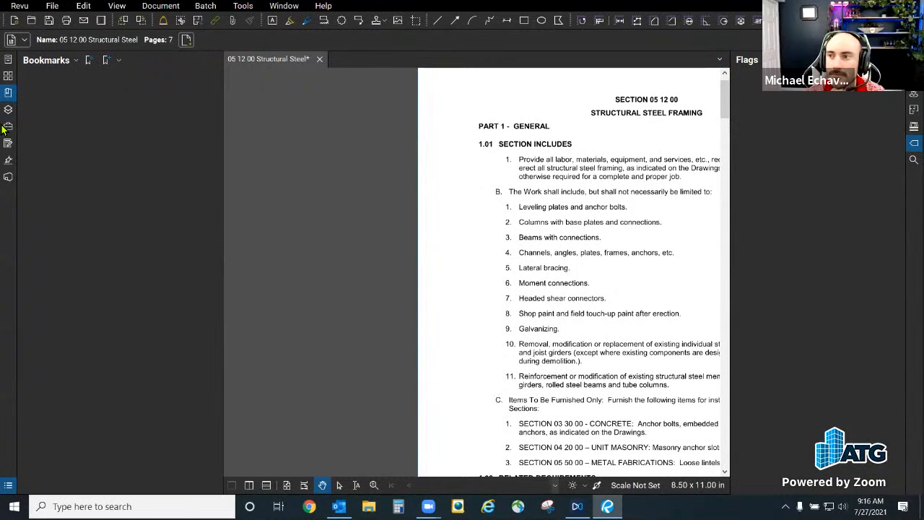
click(8, 92)
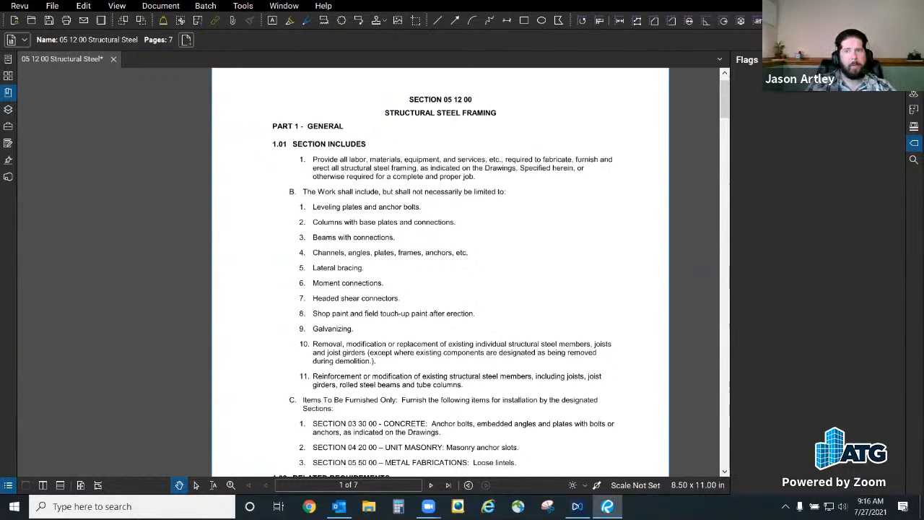
Step: Add a flag reading "Verify these?" beside item 3, Beams with connections, on page 1 of the specification
click(877, 60)
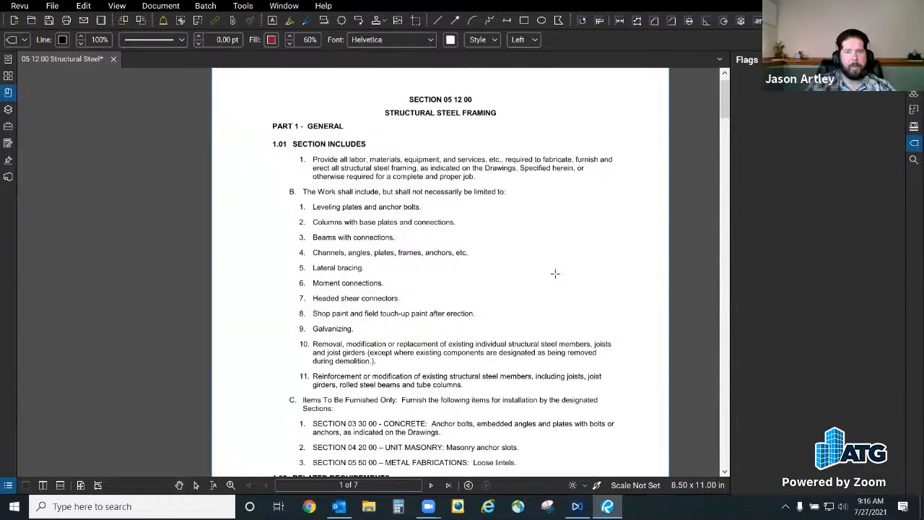
scroll(469, 267, up, 3)
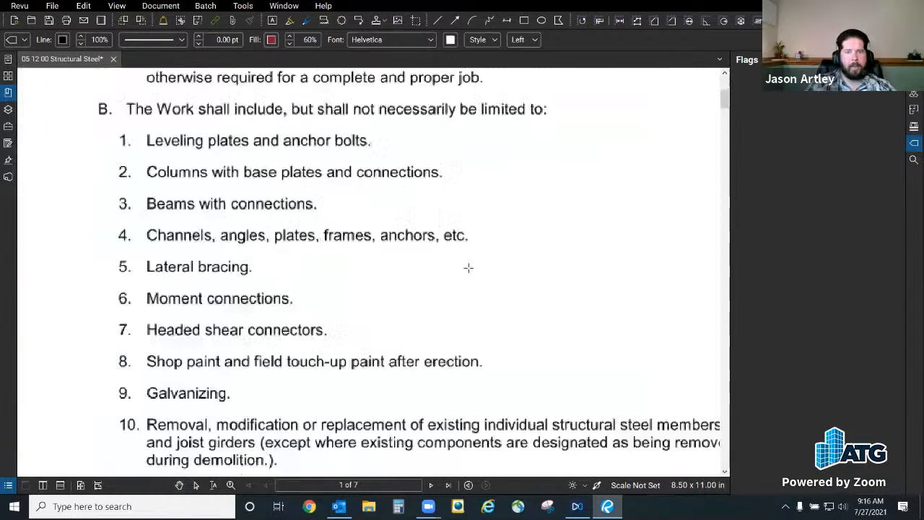
click(328, 208)
text(Verify the)
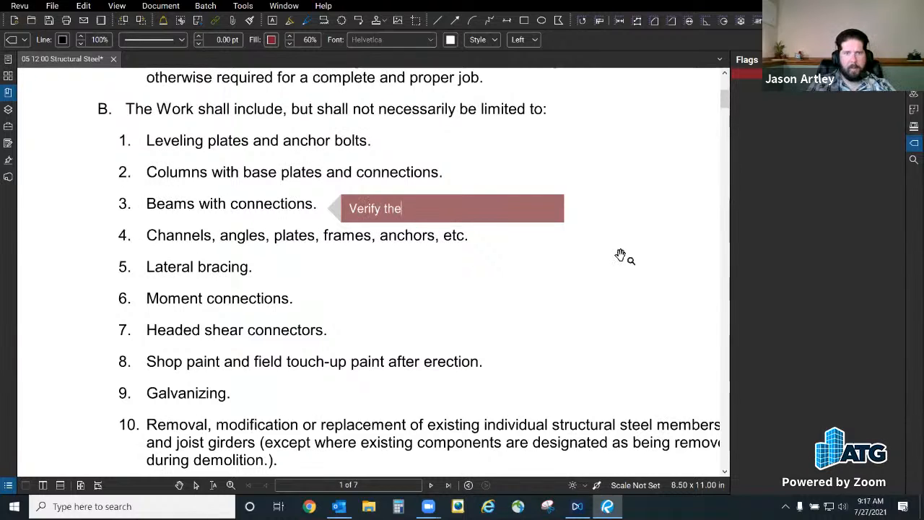
text(se?)
click(601, 247)
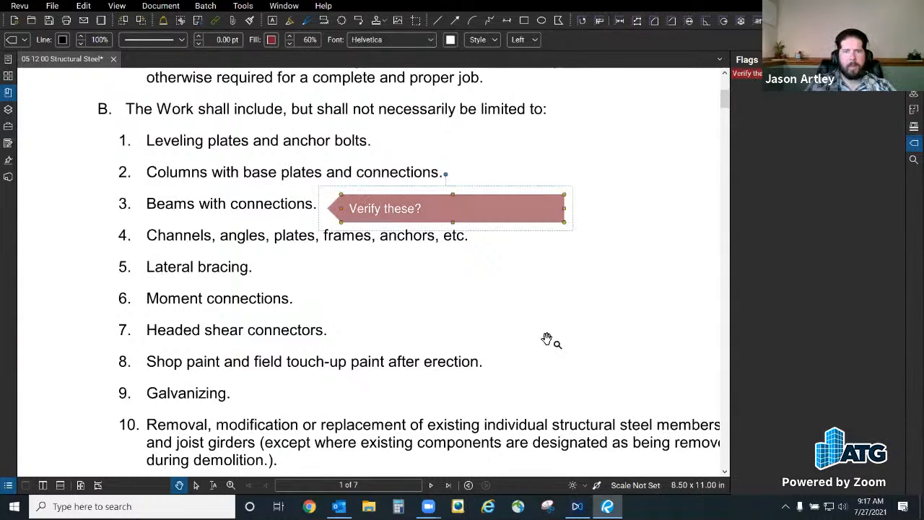
click(531, 334)
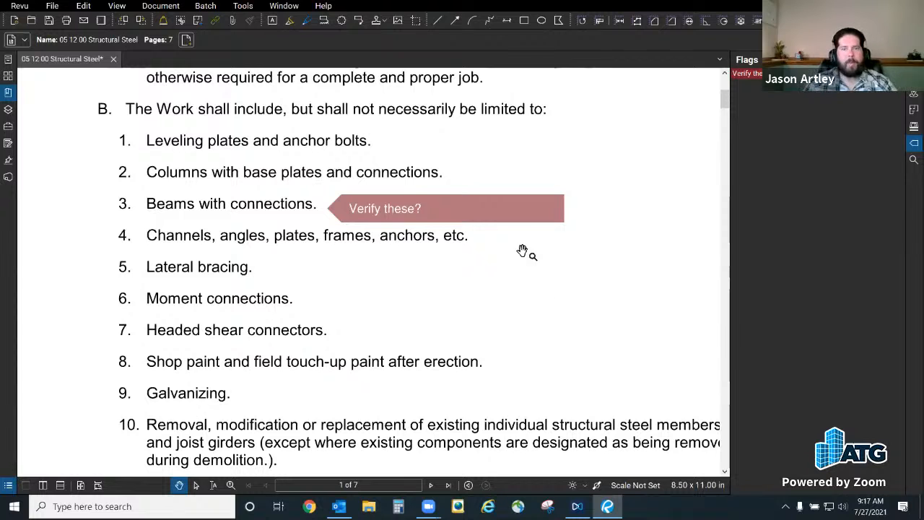
Step: Move the "Verify these?" flag slightly to the right, away from the Beams with connections text
scroll(246, 290, down, 5)
scroll(258, 288, up, 1)
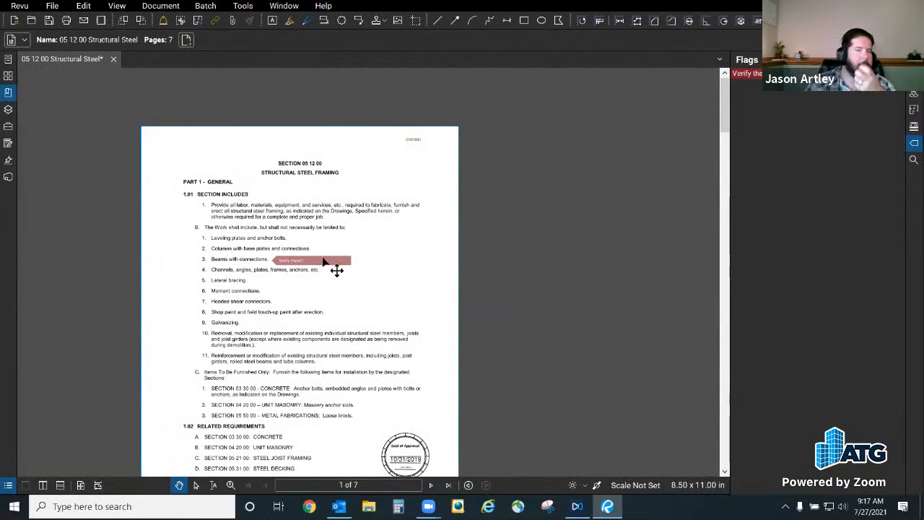
drag(325, 261, 342, 265)
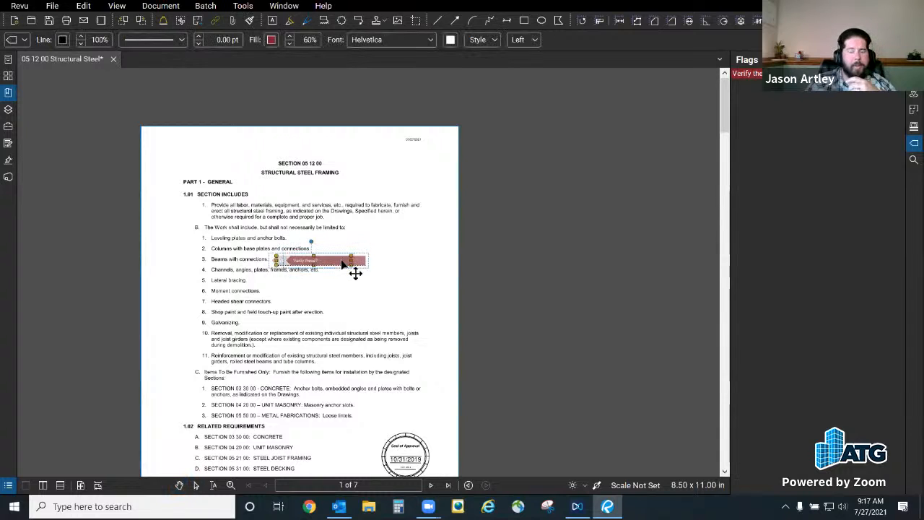
click(401, 284)
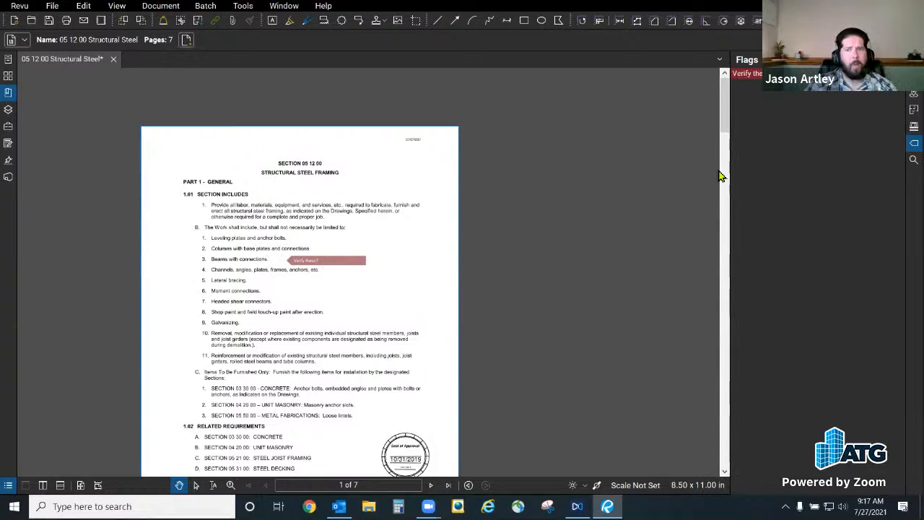
Step: Set the "Verify these?" flag's colour to bright pink in its Flag Properties
right_click(336, 262)
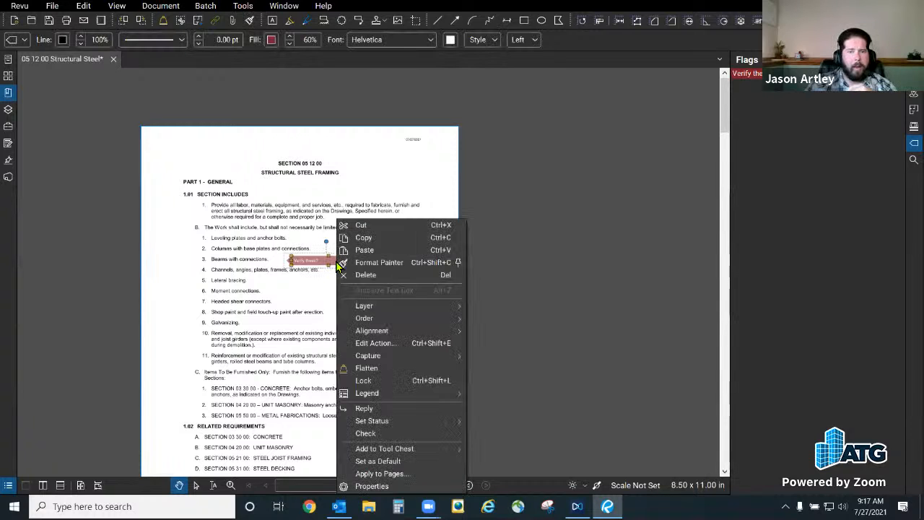
right_click(774, 75)
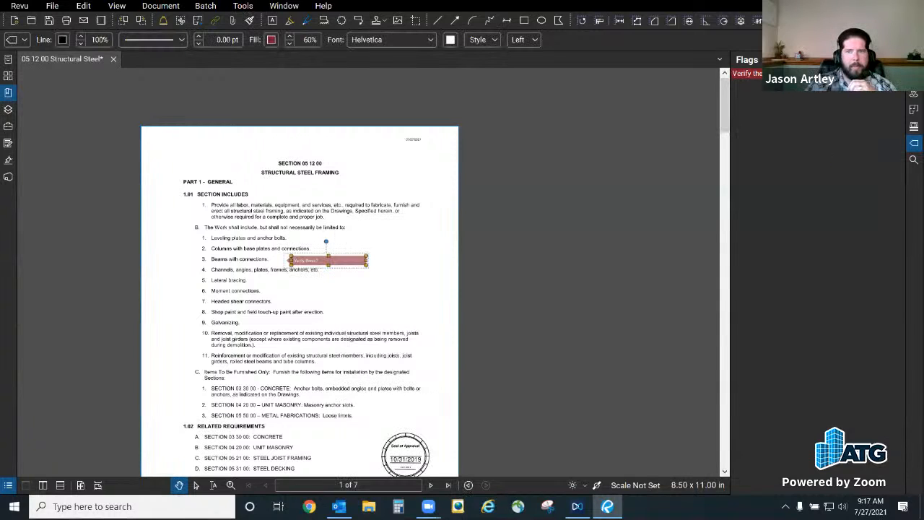
click(814, 146)
click(409, 238)
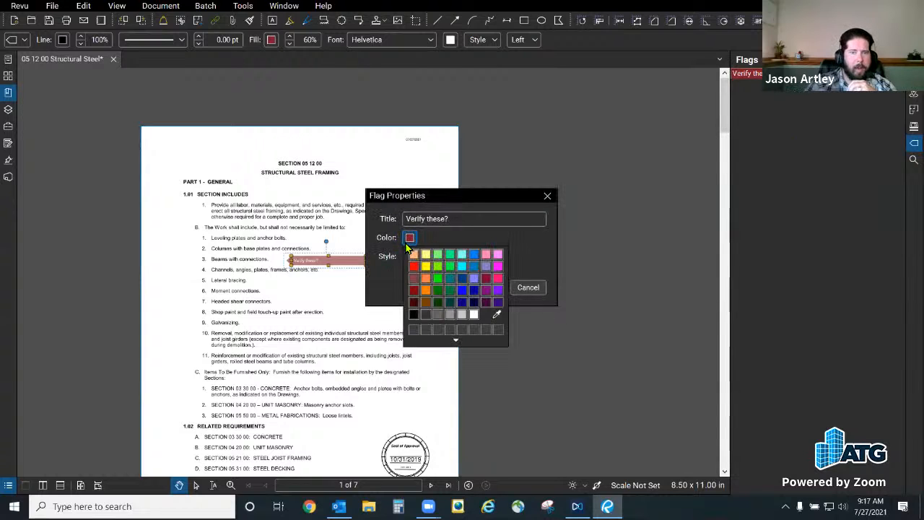
click(491, 280)
click(486, 286)
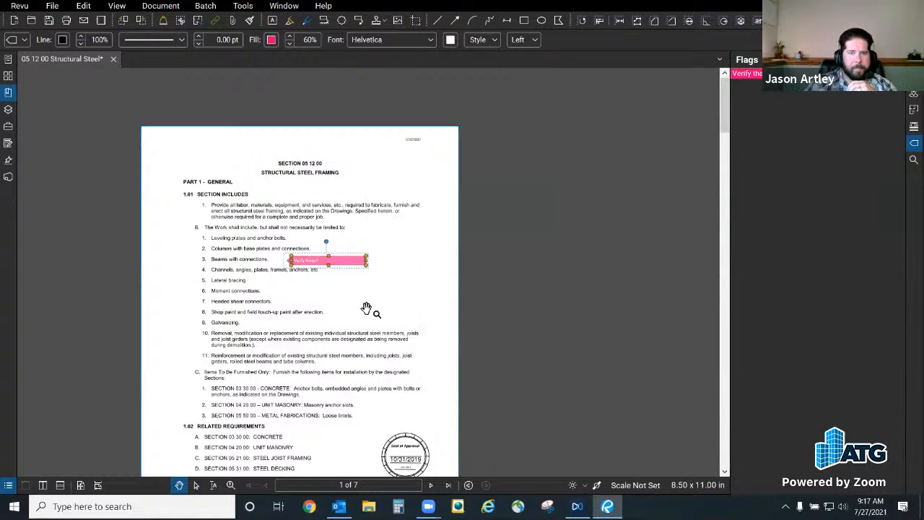
click(421, 264)
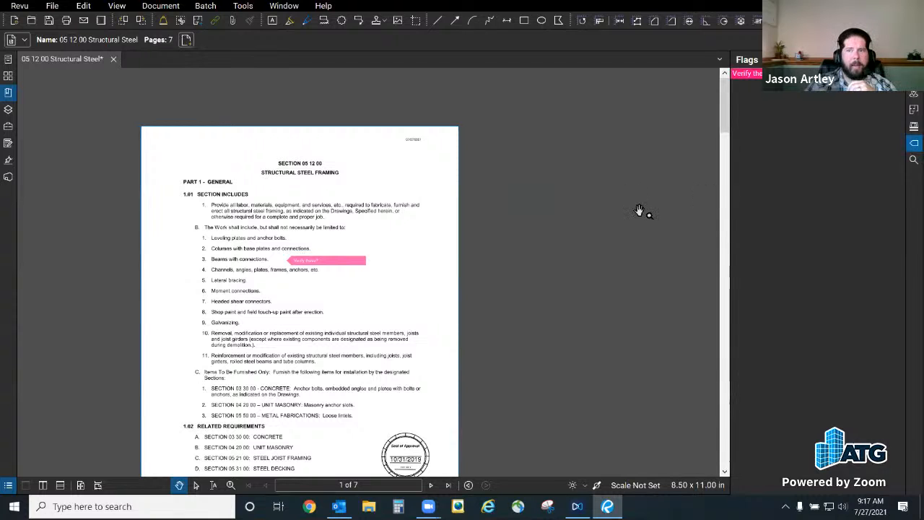
Step: Hide the Flags list to view the pink flag on the page, and show the list again
click(914, 142)
scroll(337, 279, down, 1)
scroll(330, 355, up, 4)
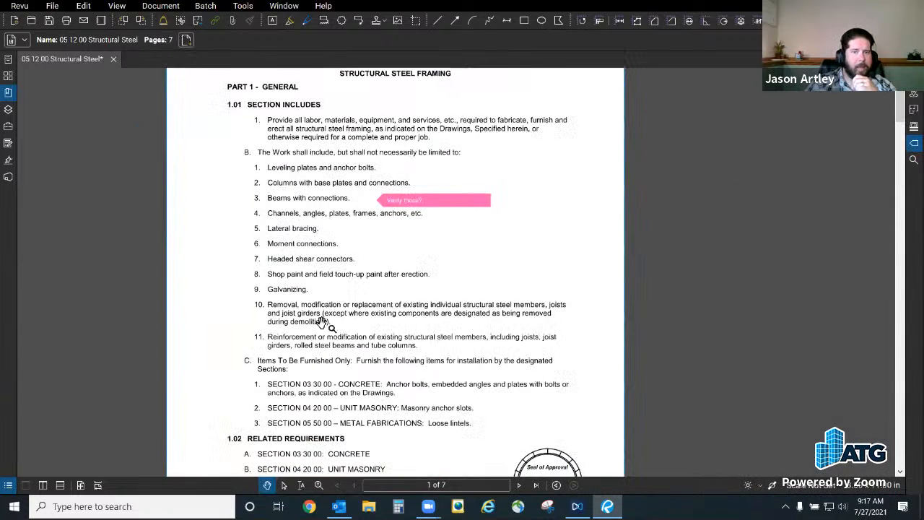
click(907, 139)
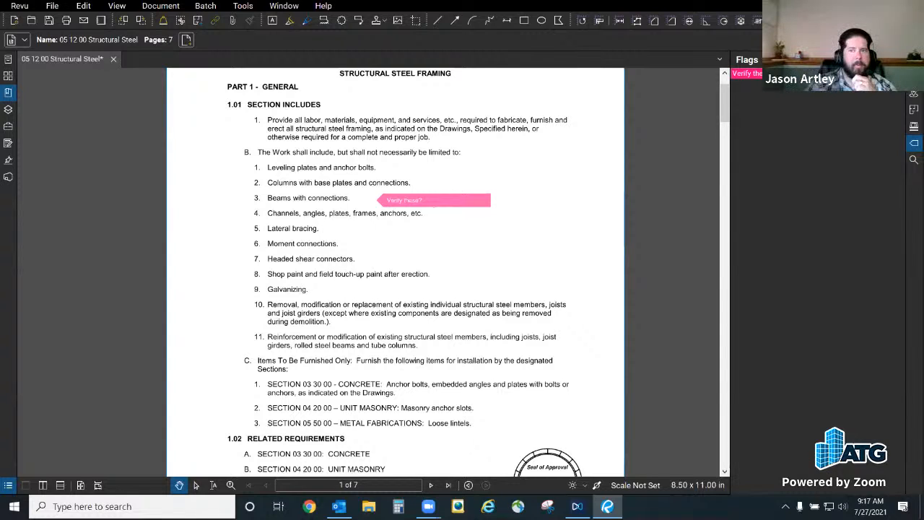
Step: Remove the "Verify these?" flag from page 1 and restore it by undoing the removal
key(ctrl+z)
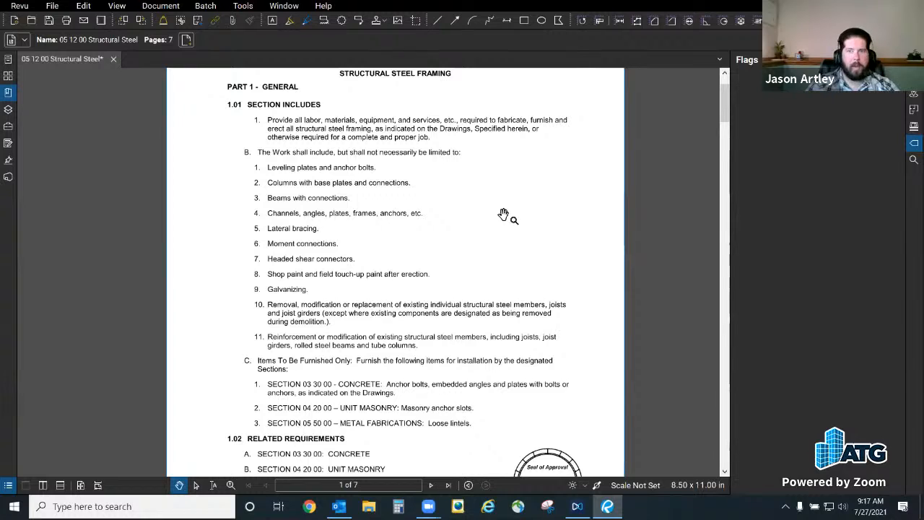
click(82, 6)
click(92, 17)
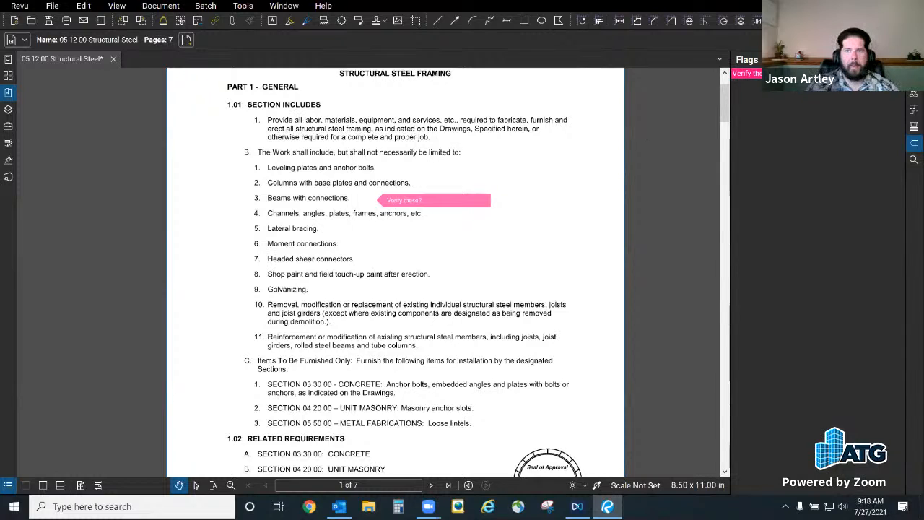
Step: View the flag's properties without changing them, and move the flag a little further right of Beams with connections
double_click(433, 200)
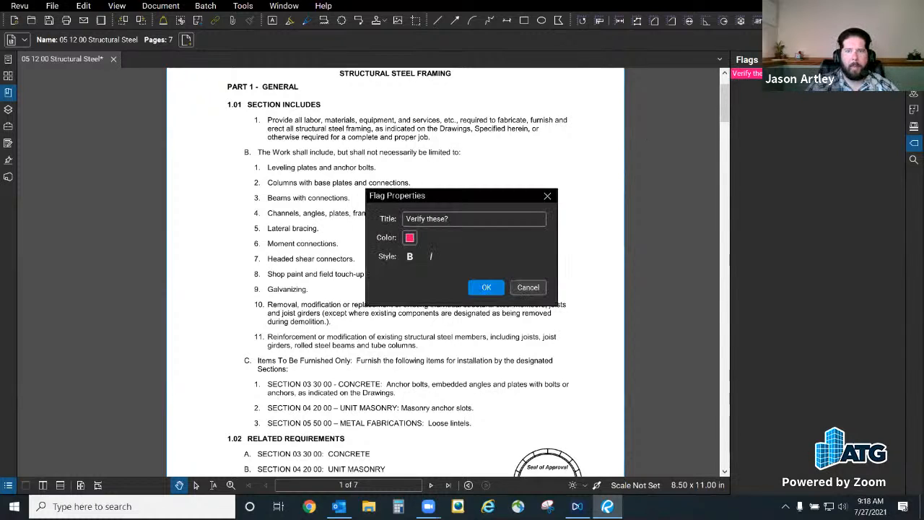
click(537, 285)
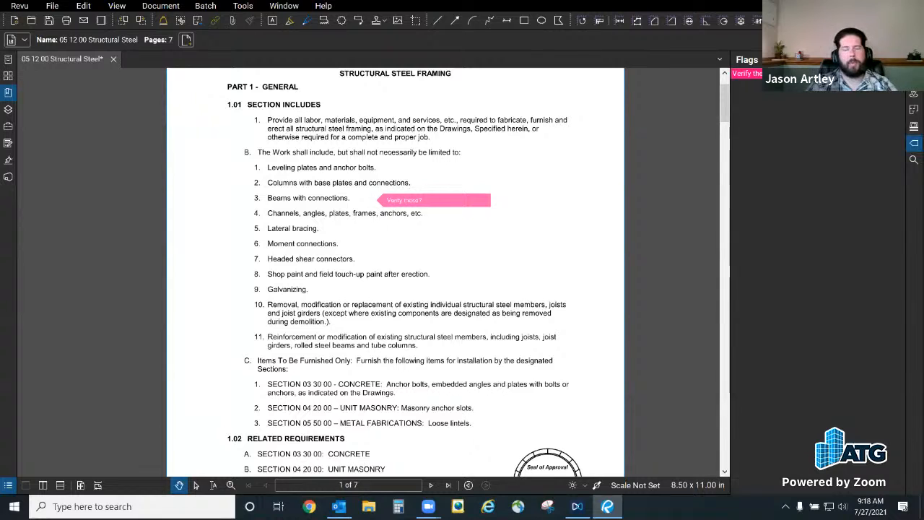
drag(452, 205, 471, 206)
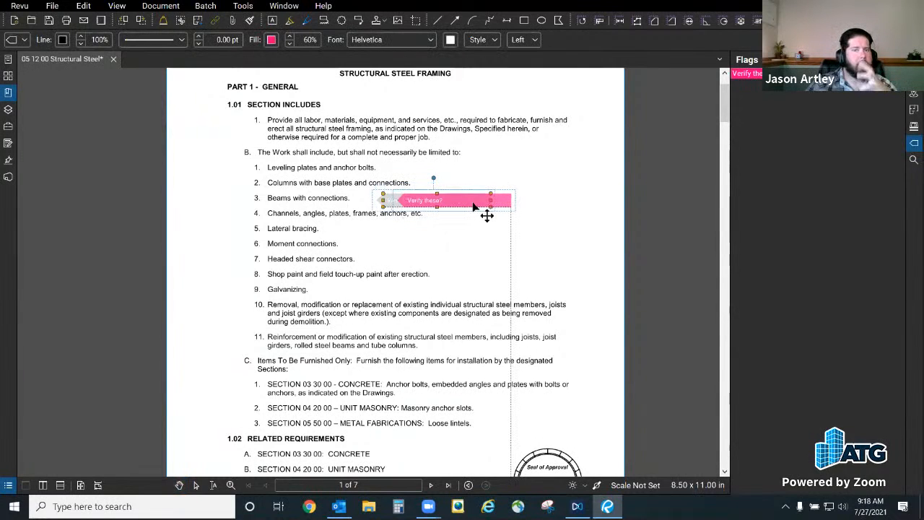
click(520, 280)
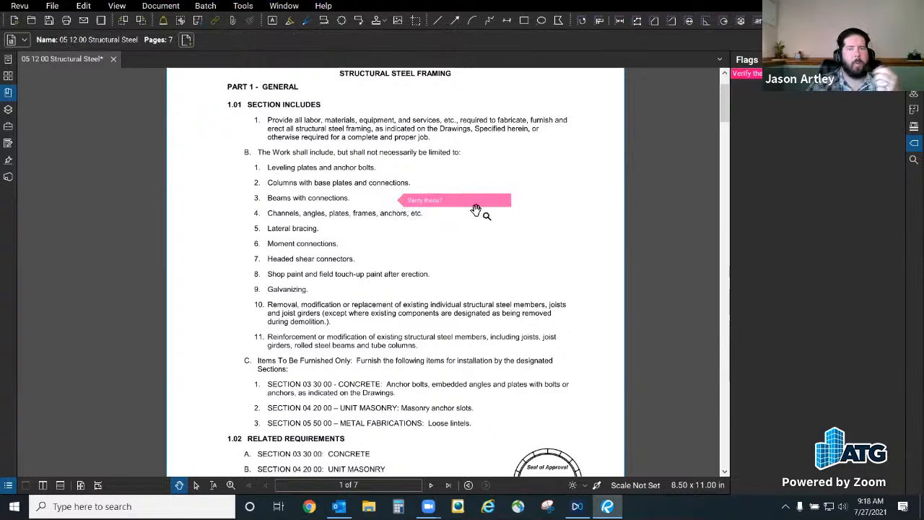
Step: Examine the action types that can be assigned to the "Verify these?" flag, cancel without assigning one, and reselect the flag
right_click(786, 91)
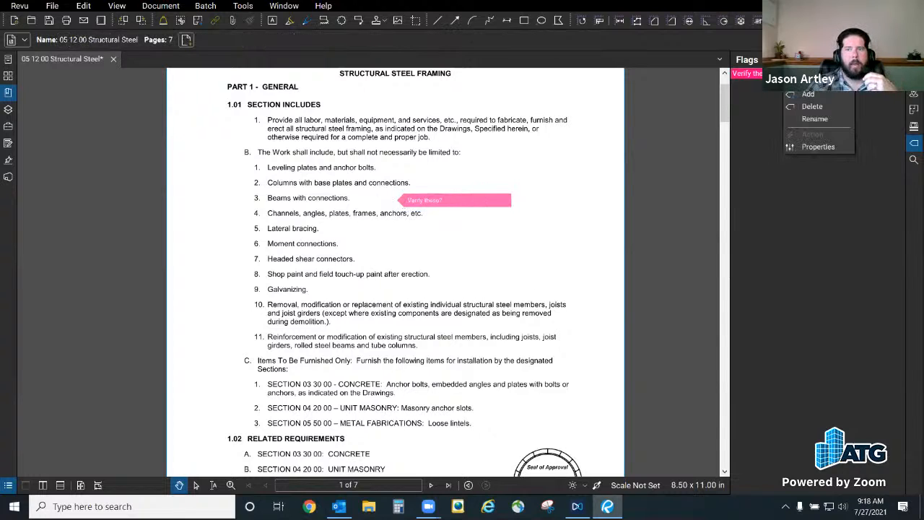
click(478, 203)
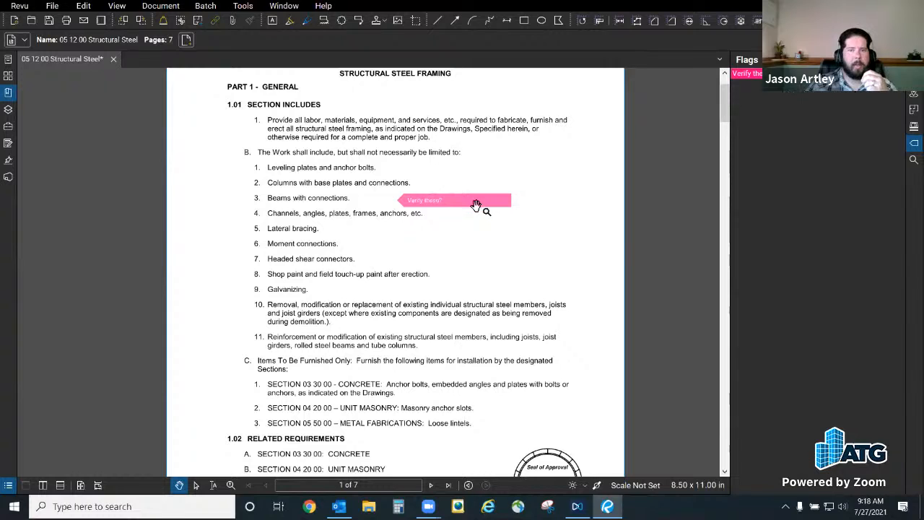
right_click(476, 201)
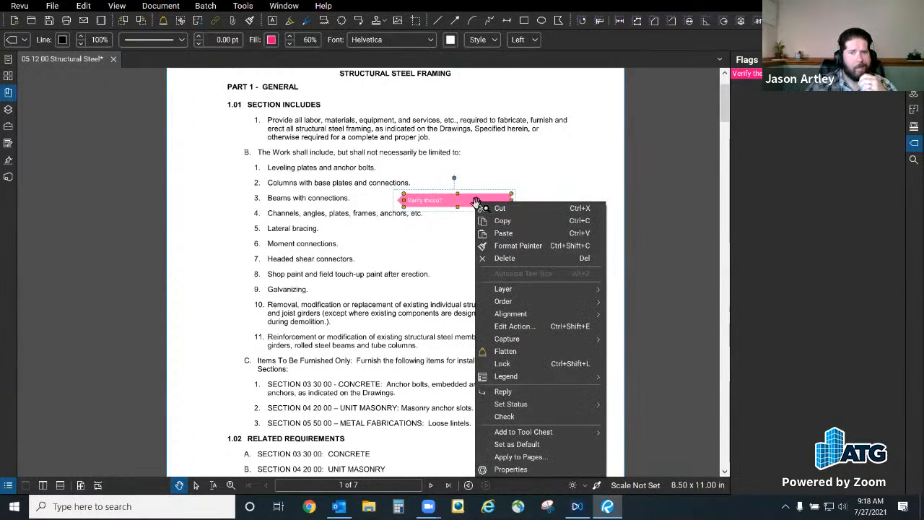
click(533, 328)
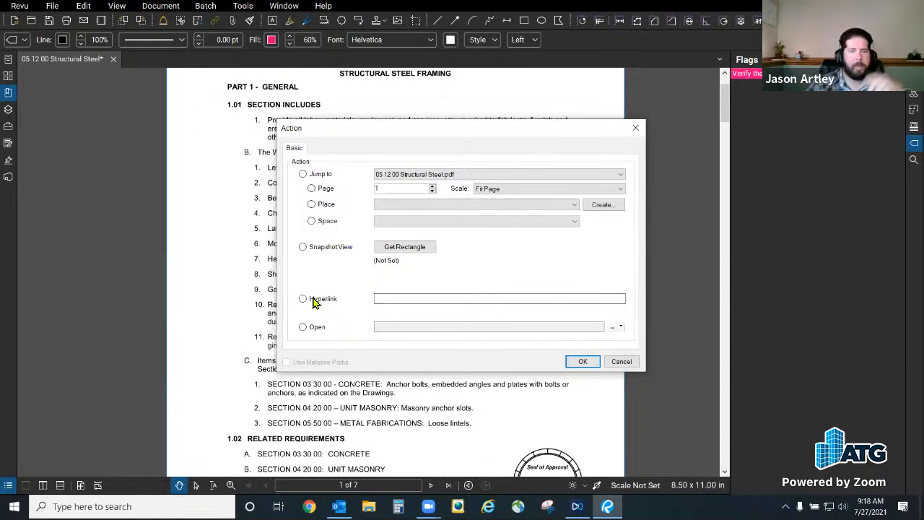
click(622, 361)
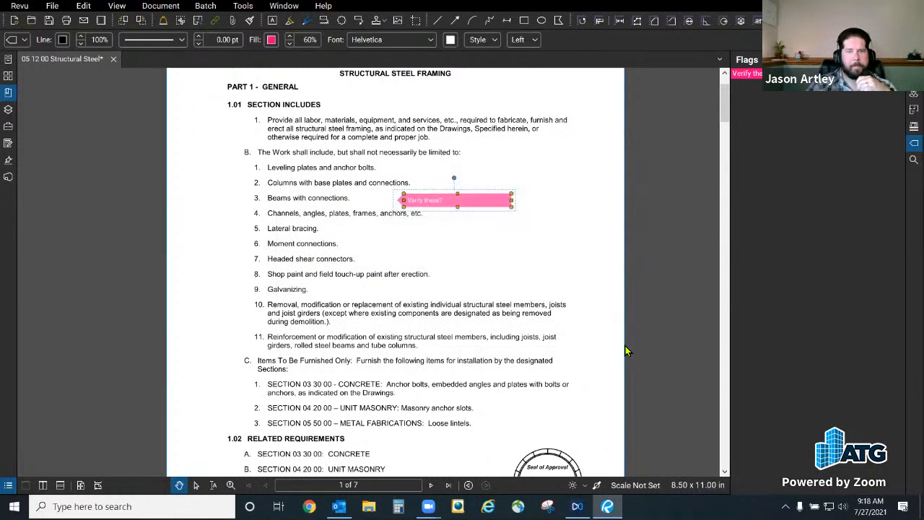
click(470, 247)
click(479, 209)
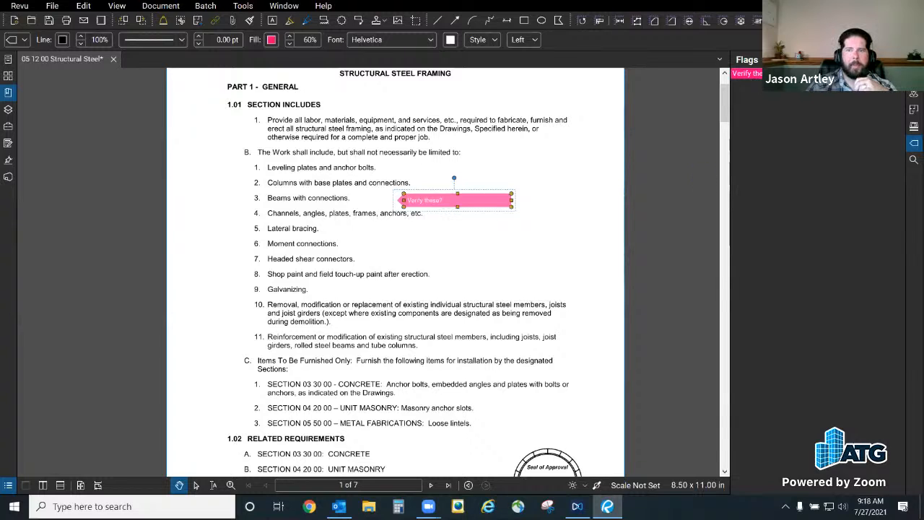
Step: Delete the "Verify these?" flag from page 1 and add a page flag named Page 1
key(Delete)
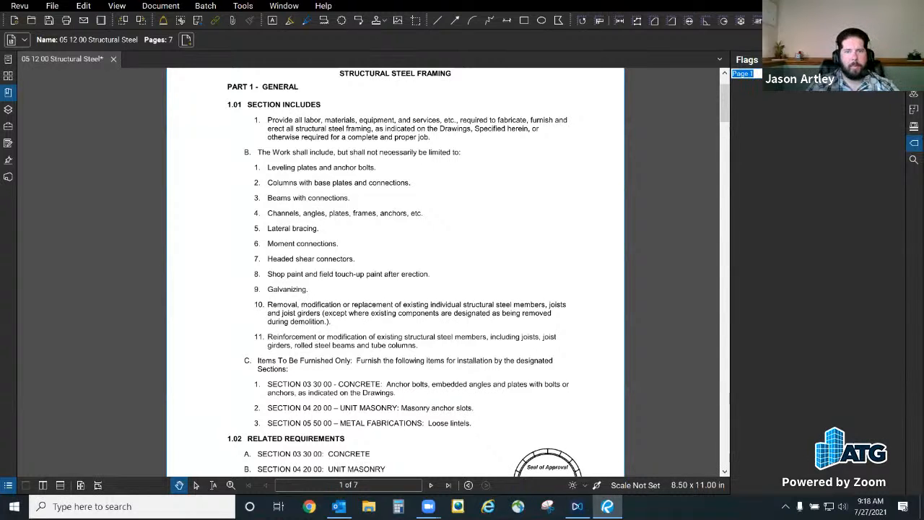
key(Return)
Step: Page forward through the specification and return to its first page through the Page 1 flag
scroll(370, 303, down, 3)
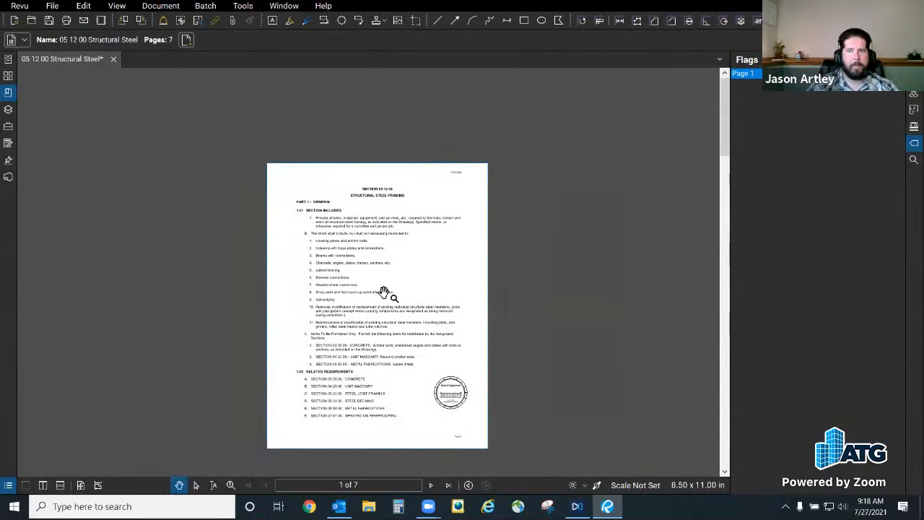
scroll(411, 297, up, 2)
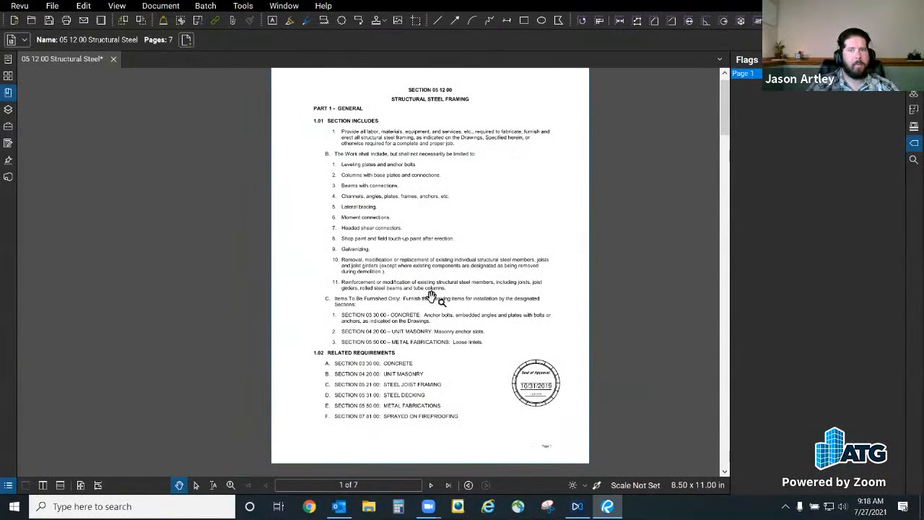
click(431, 484)
click(430, 484)
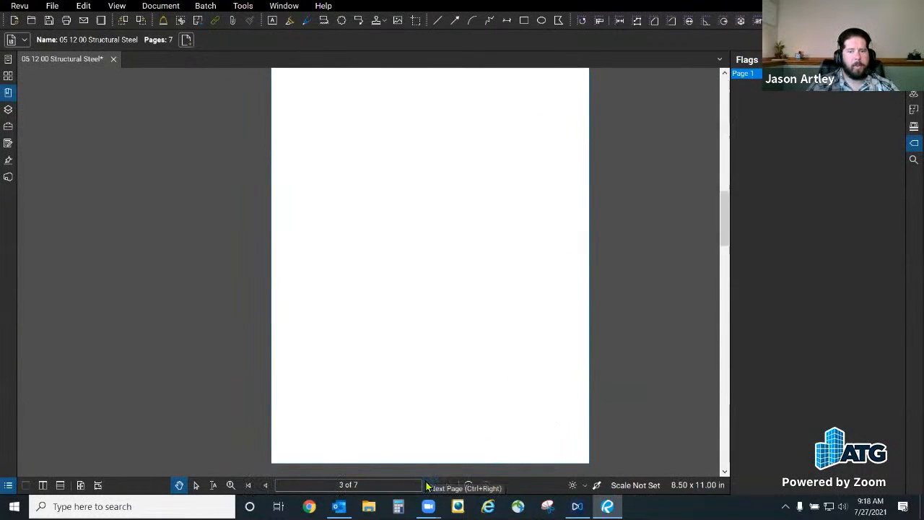
click(429, 485)
click(751, 74)
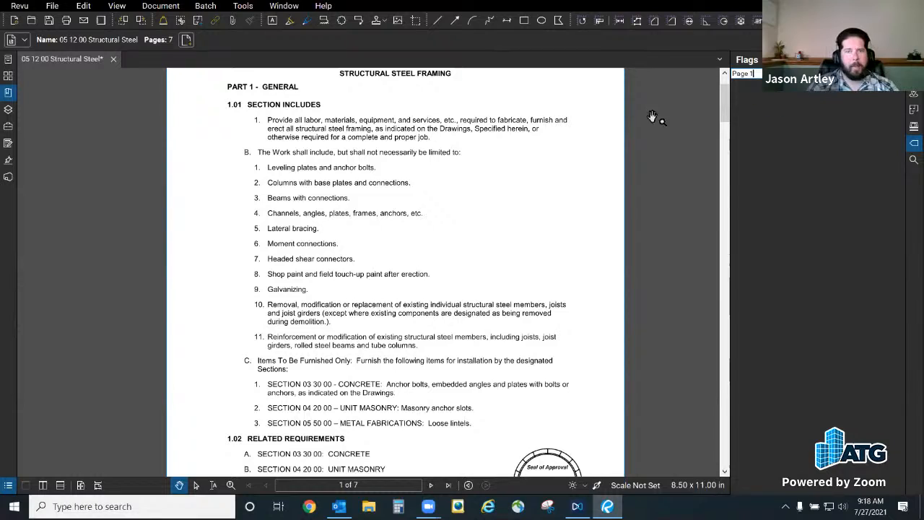
Step: Place a red flag beside item 5, Lateral bracing, on page 1 with the text Verify
scroll(389, 360, up, 4)
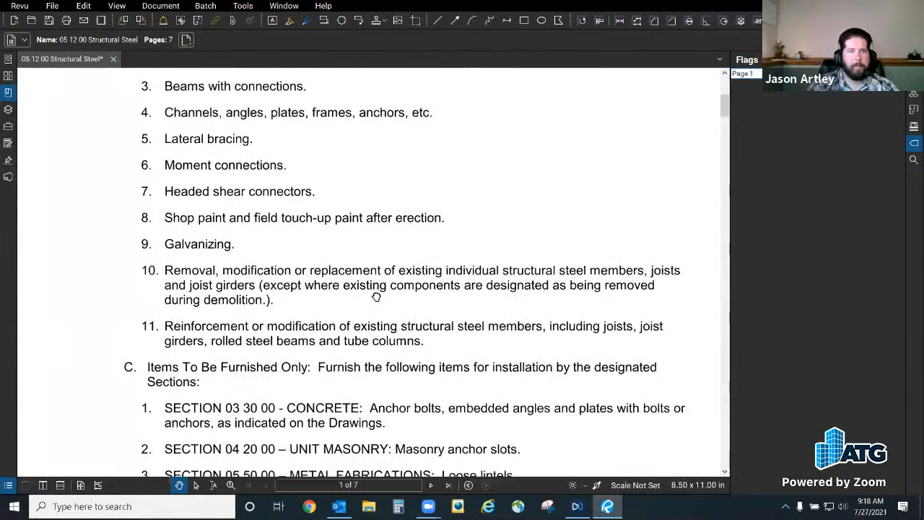
scroll(332, 252, up, 3)
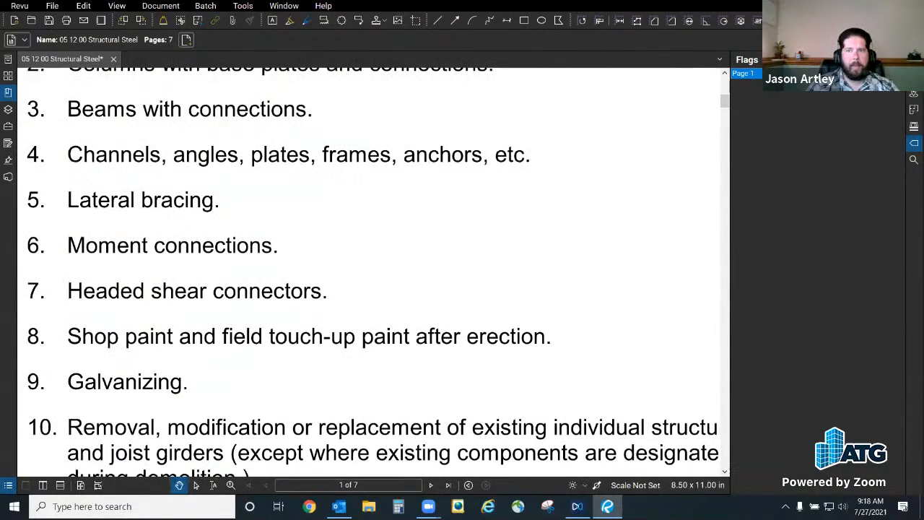
key(q)
click(237, 201)
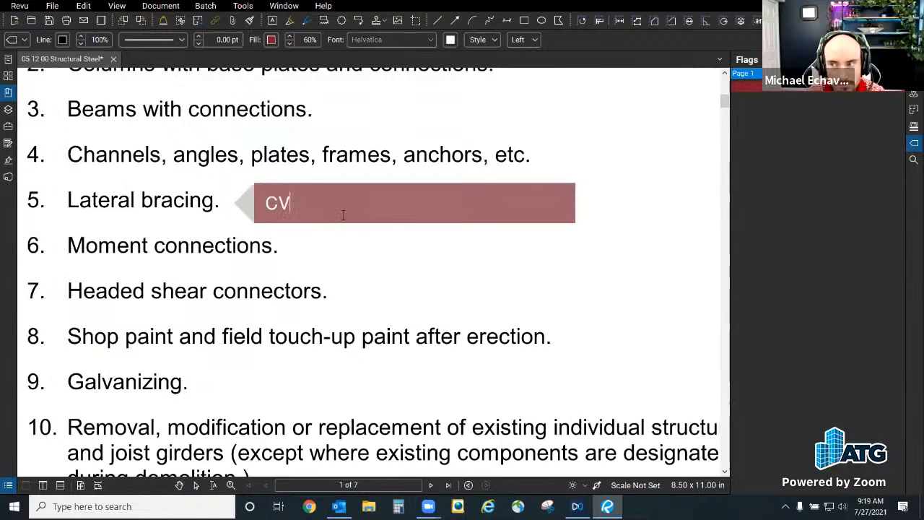
text(Verify)
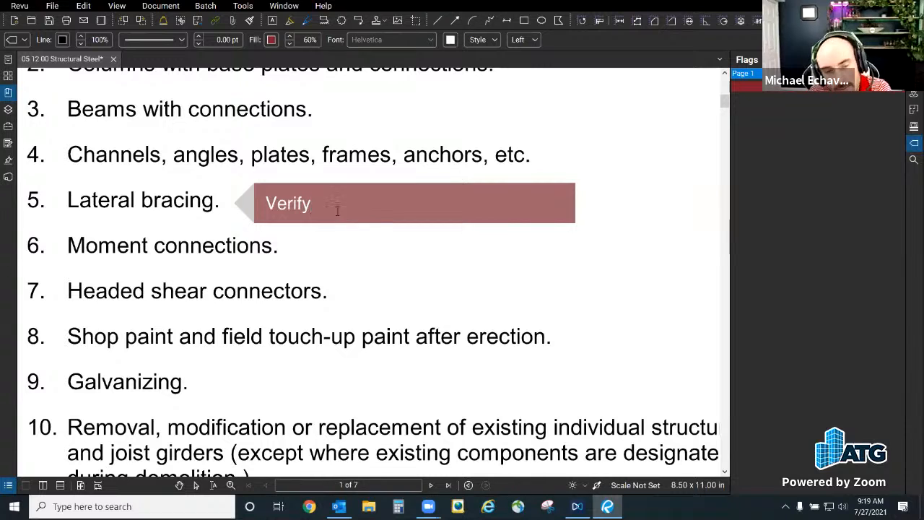
click(467, 254)
click(616, 258)
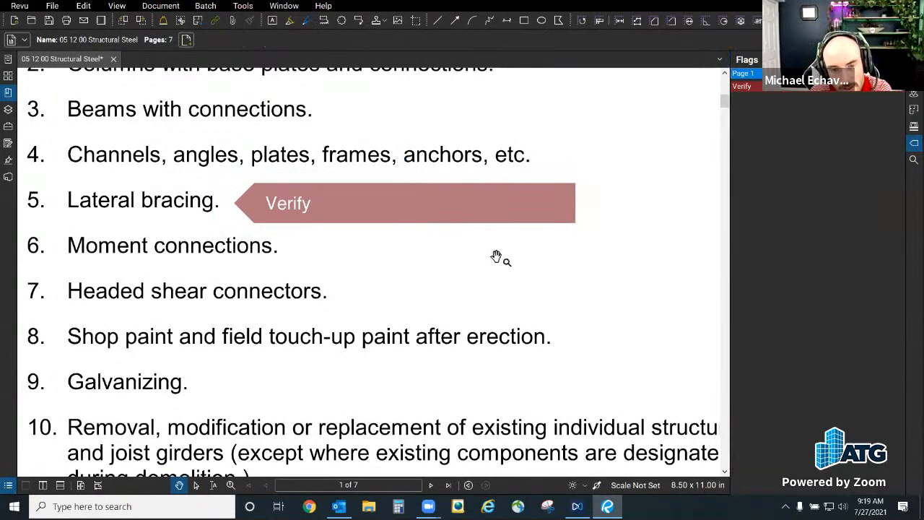
Step: Go to page 4, follow the Verify flag back to page 1, and inspect the flag on the page
scroll(497, 258, down, 5)
scroll(553, 221, down, 2)
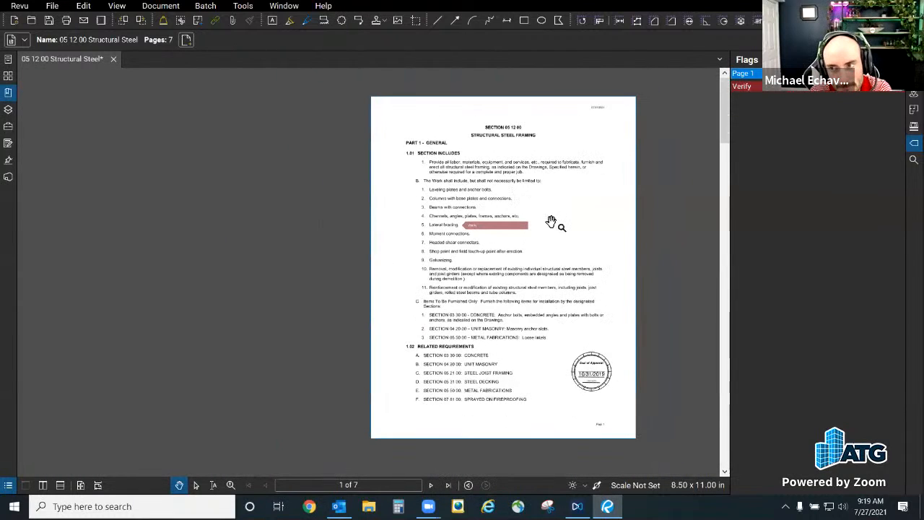
click(370, 482)
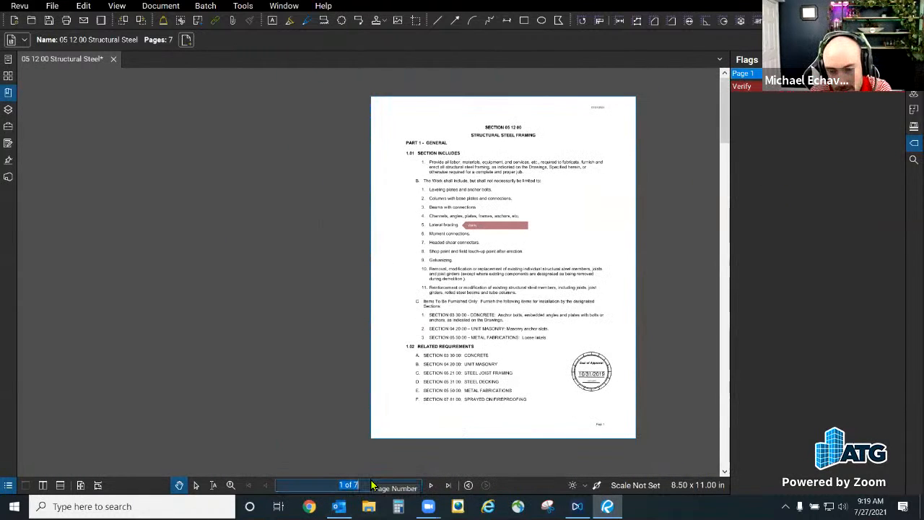
text(4)
key(Return)
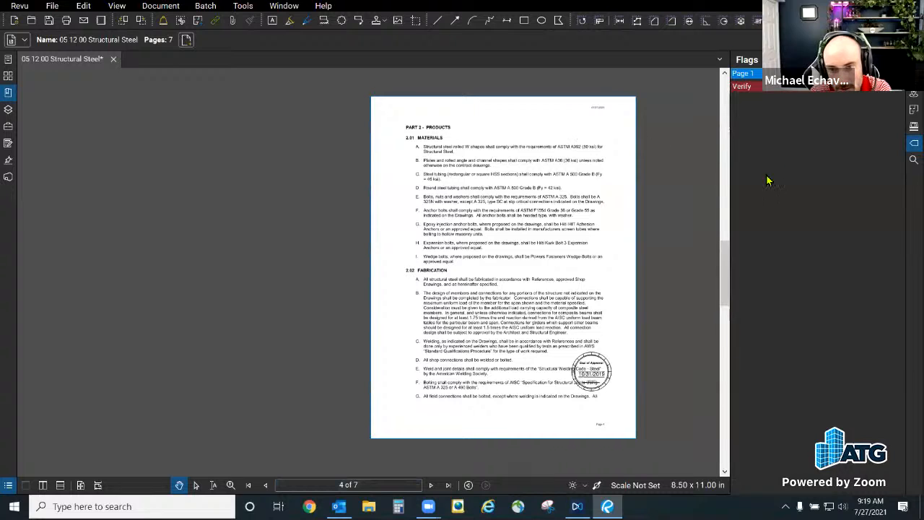
click(750, 86)
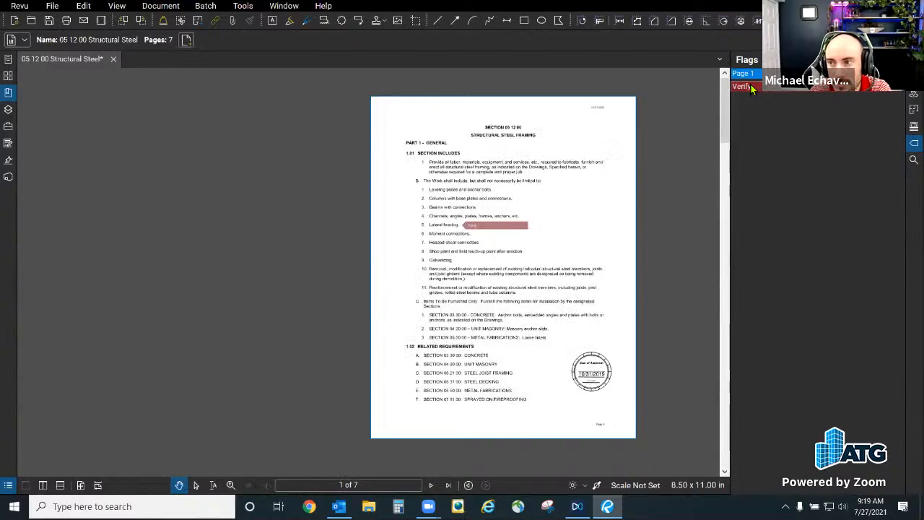
scroll(469, 245, up, 10)
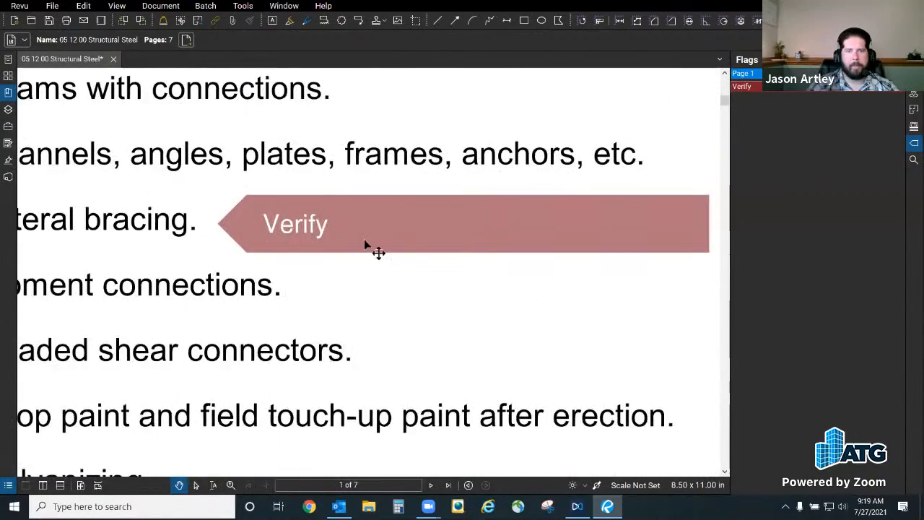
scroll(264, 214, down, 5)
scroll(262, 214, down, 4)
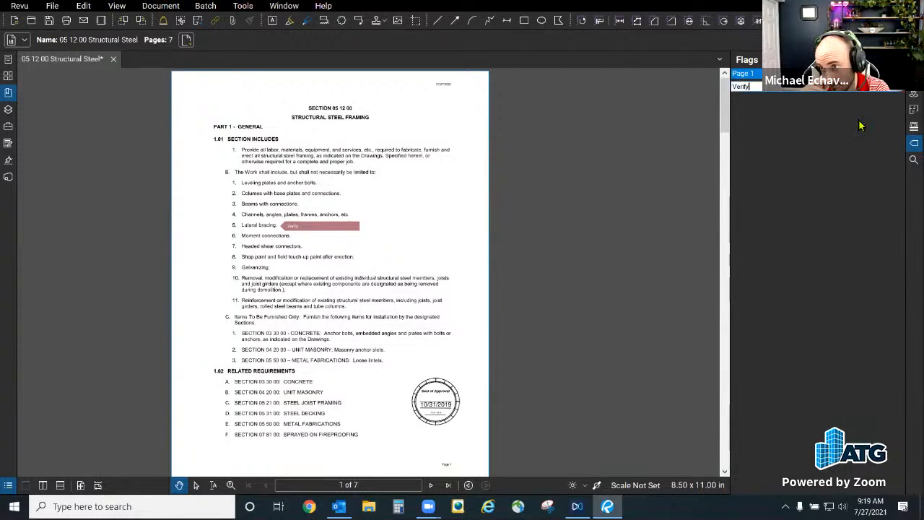
Step: Try to assign a Snapshot View action with a page rectangle to the Verify flag
right_click(895, 94)
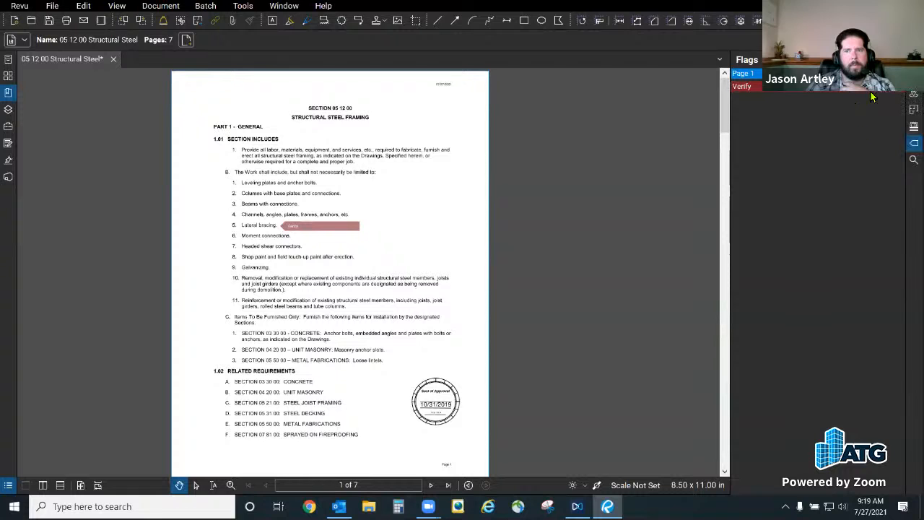
click(875, 94)
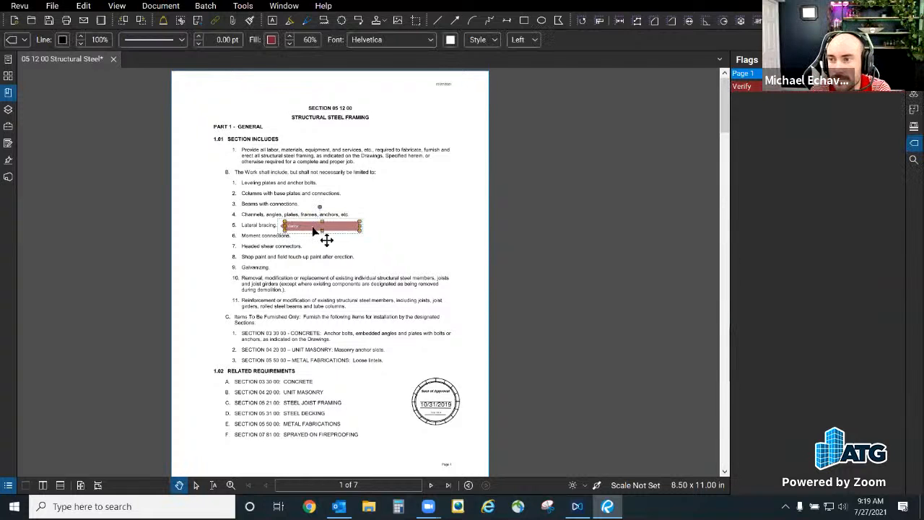
right_click(315, 227)
click(339, 343)
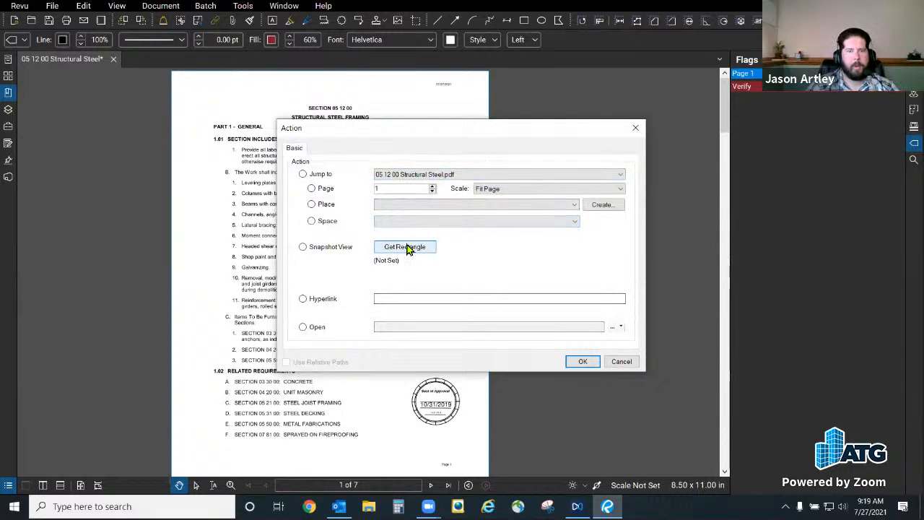
click(337, 247)
click(410, 247)
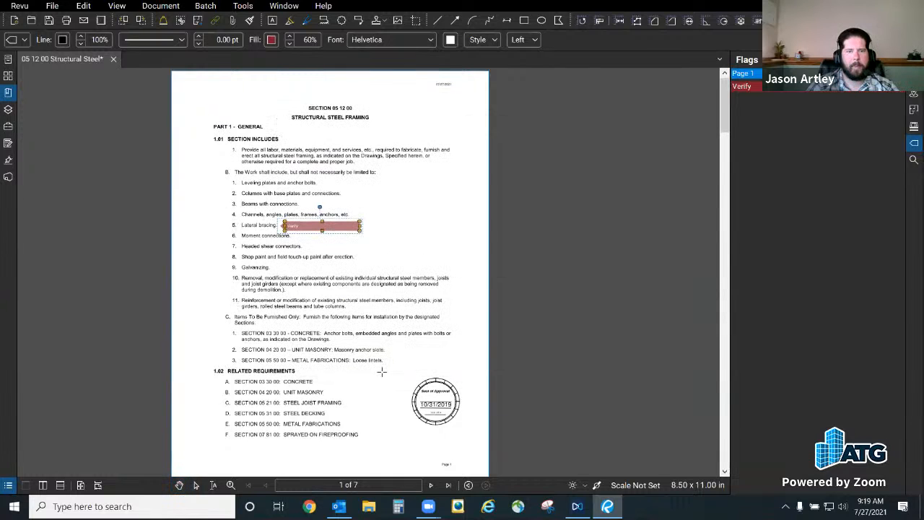
key(Escape)
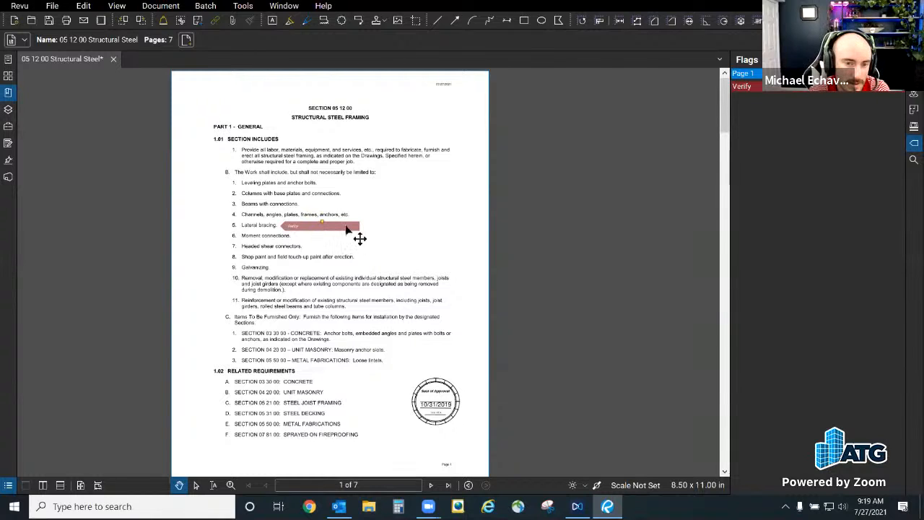
Step: Delete the Verify flag beside Lateral bracing on page 1
scroll(673, 196, down, 1)
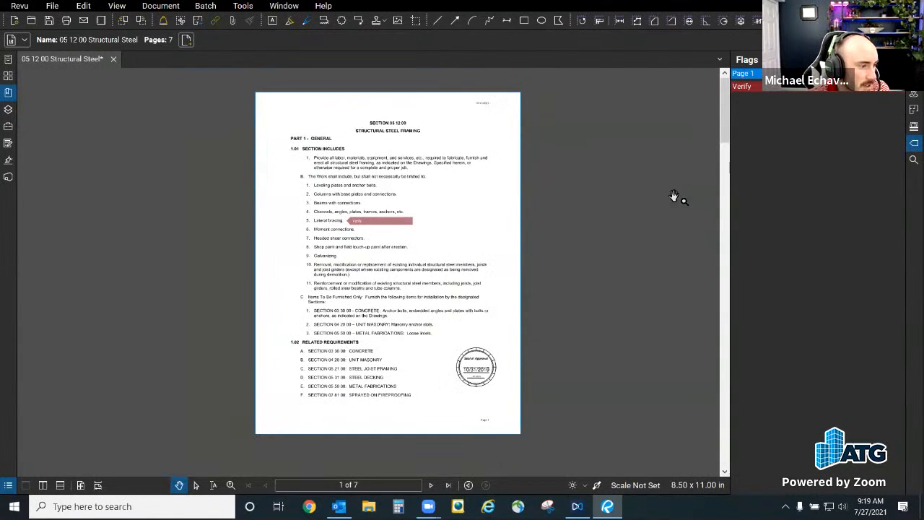
scroll(361, 253, up, 2)
scroll(416, 247, down, 2)
scroll(456, 210, up, 1)
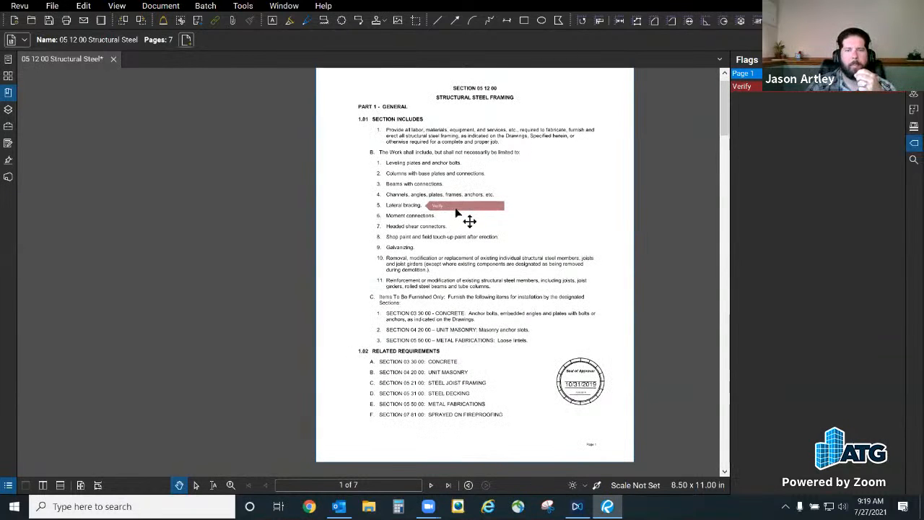
click(457, 209)
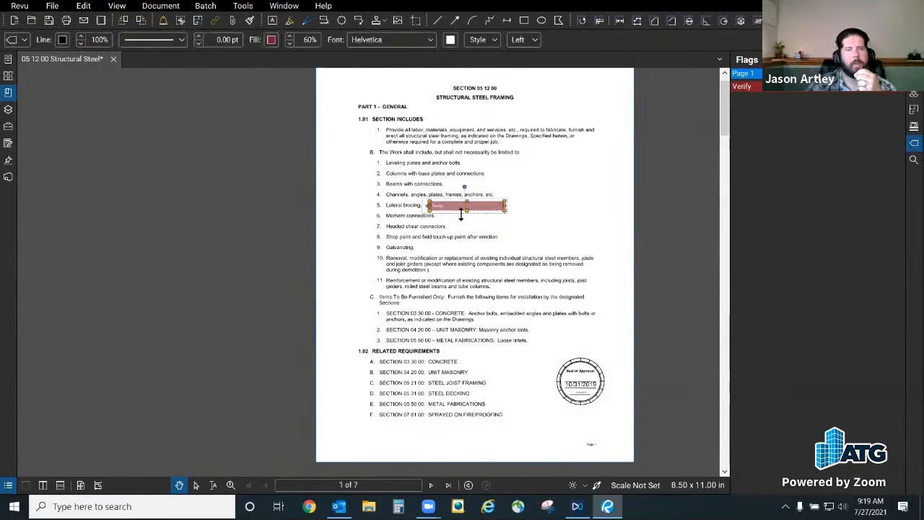
click(431, 162)
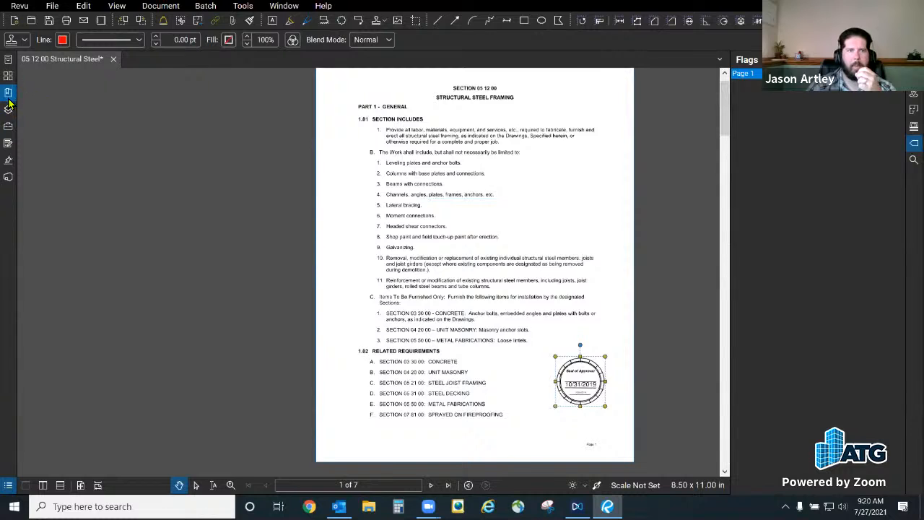
Step: Create bookmarks for all 7 pages from a page region drawn around the section number and title on page 1
click(8, 95)
click(87, 60)
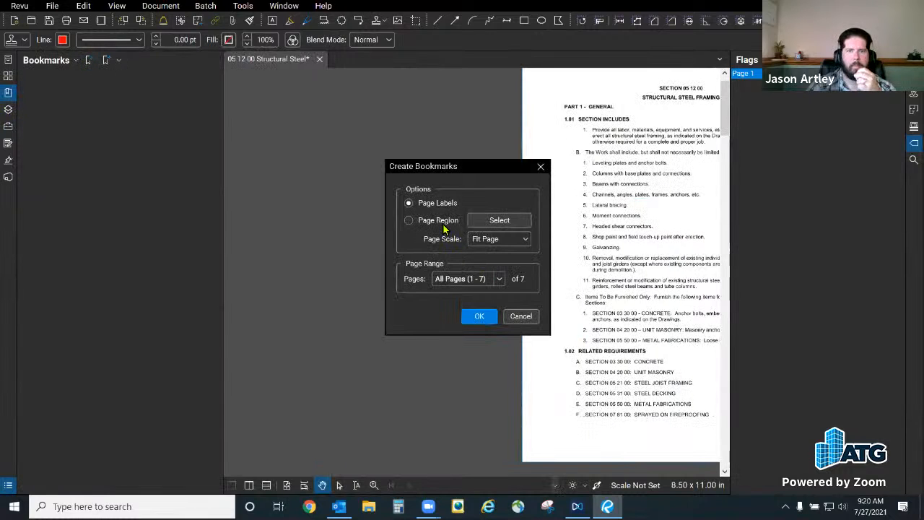
click(499, 220)
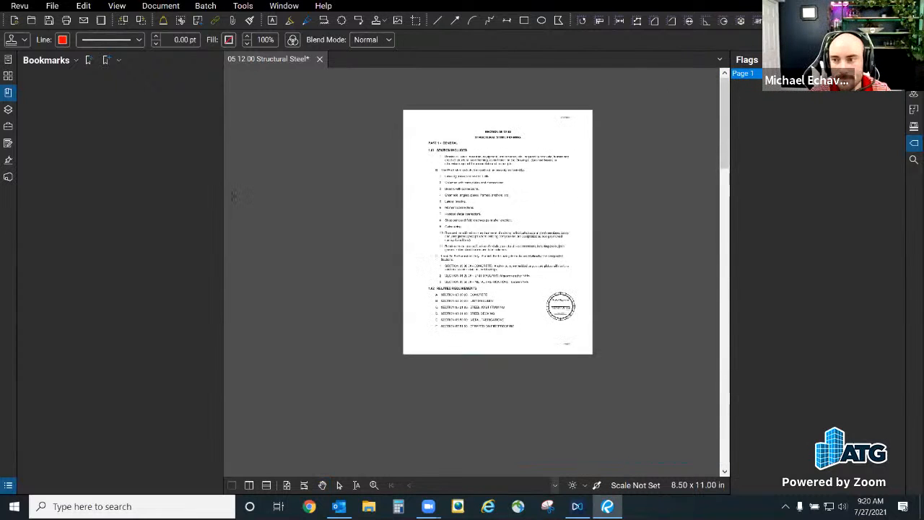
scroll(508, 142, up, 3)
drag(429, 112, 561, 154)
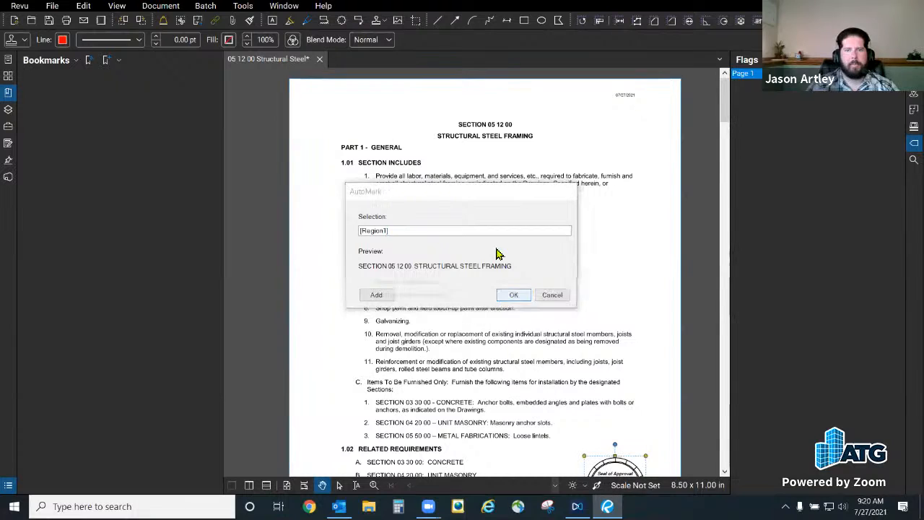
click(514, 295)
click(480, 316)
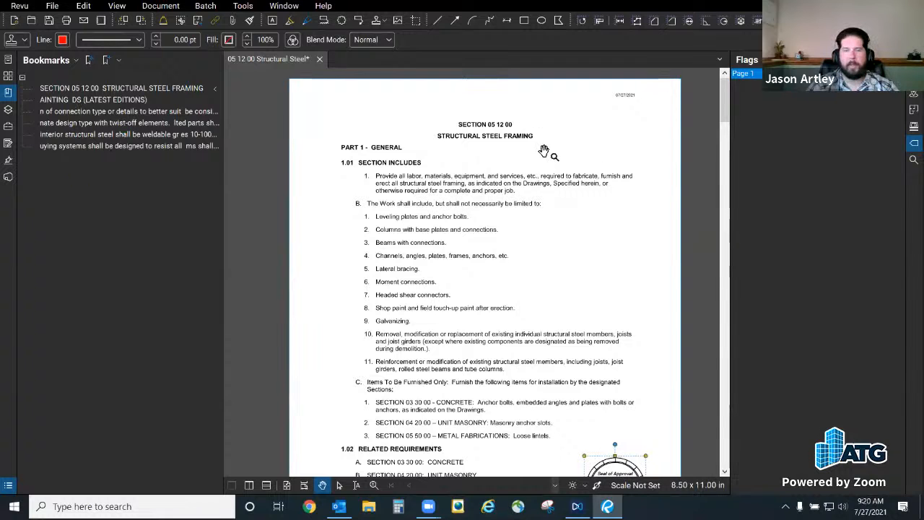
Step: Follow the generated bookmarks to their pages and return to the SECTION 05 12 00 STRUCTURAL STEEL FRAMING page
click(53, 97)
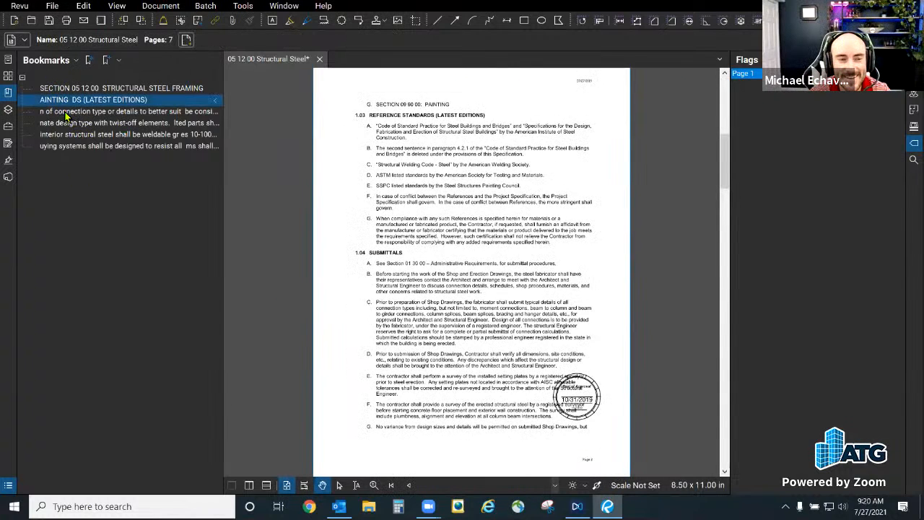
click(68, 112)
scroll(479, 216, up, 1)
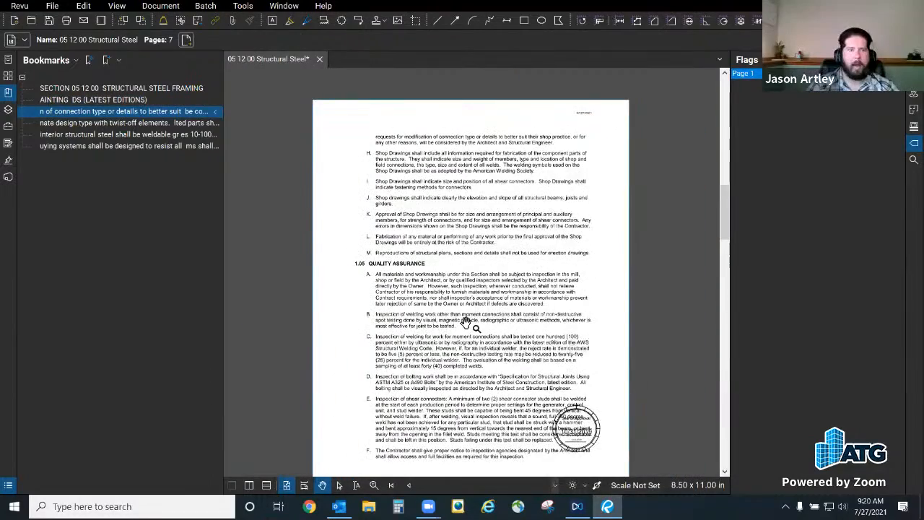
click(86, 92)
click(85, 120)
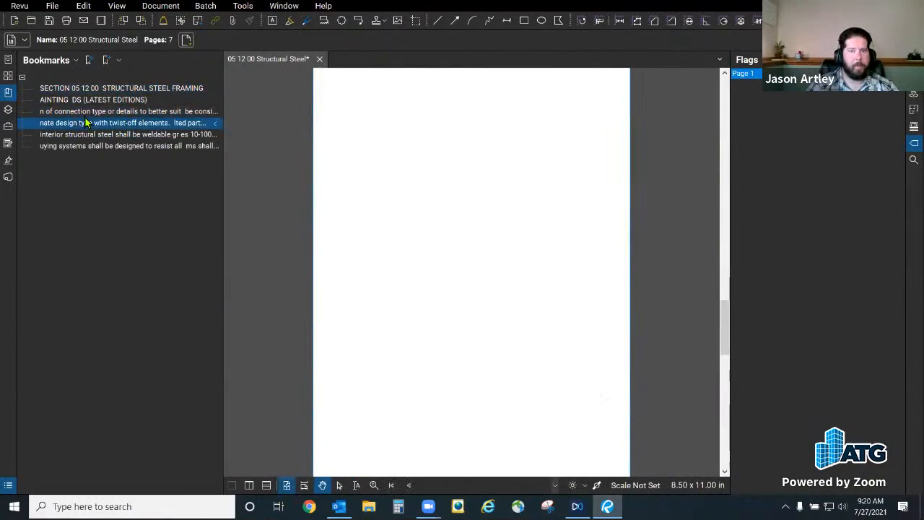
click(103, 98)
click(106, 90)
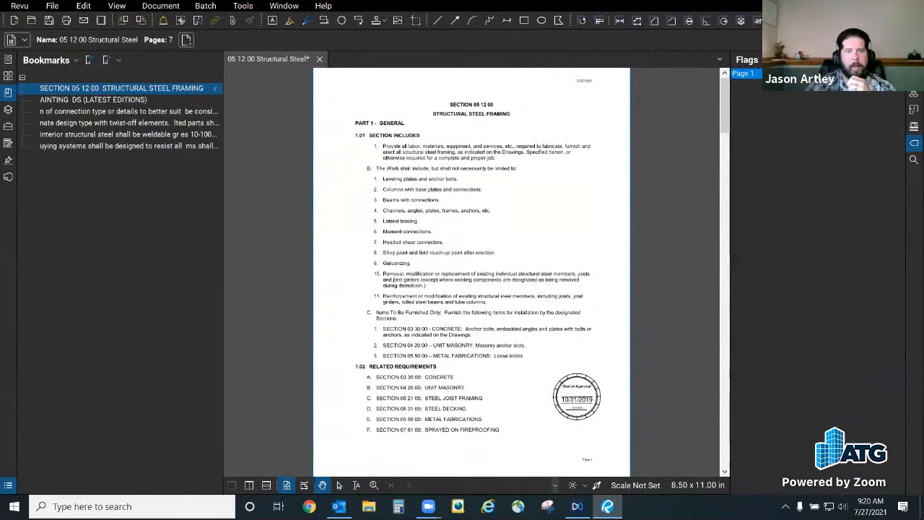
Step: Place a red flag beside Lateral bracing on page 1 with text asking a colleague to please verify
click(777, 60)
click(430, 228)
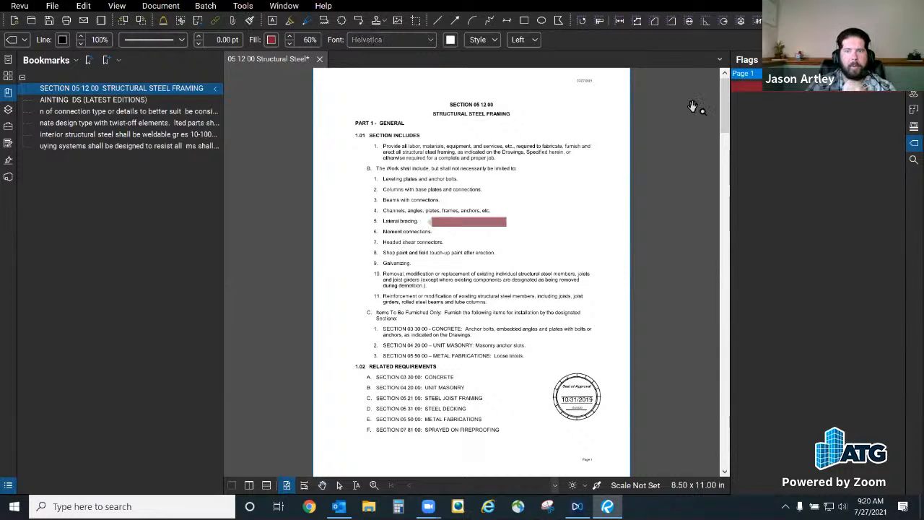
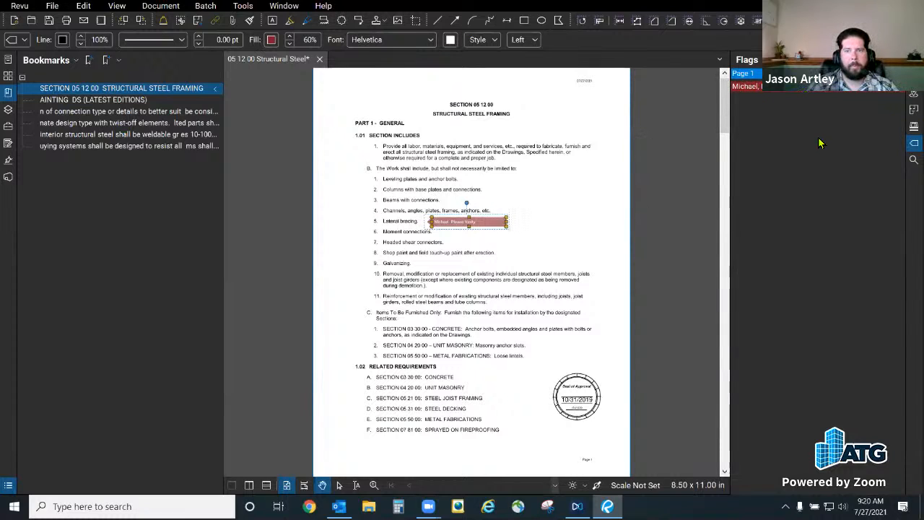
Step: Place a second flag beside "Shop paint and field touch-up paint after erection" on page 1, asking another colleague to please verify
click(498, 274)
click(505, 254)
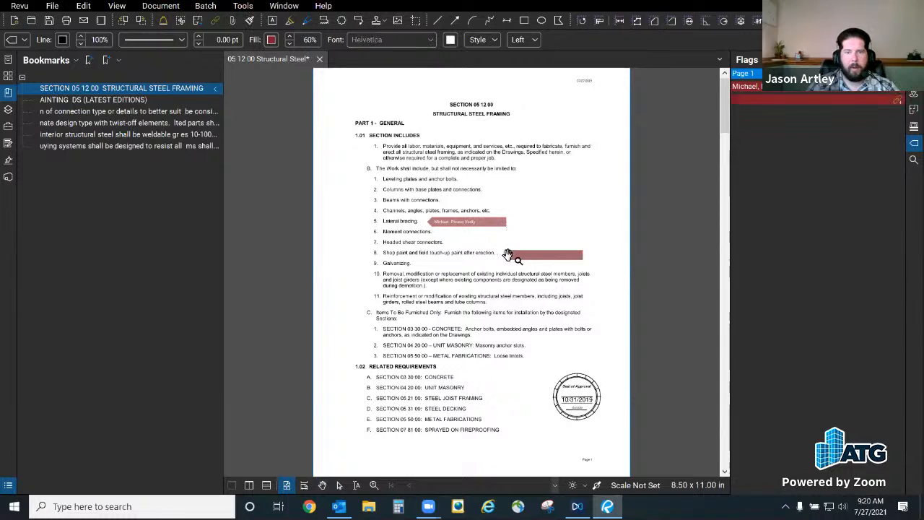
text(Ja)
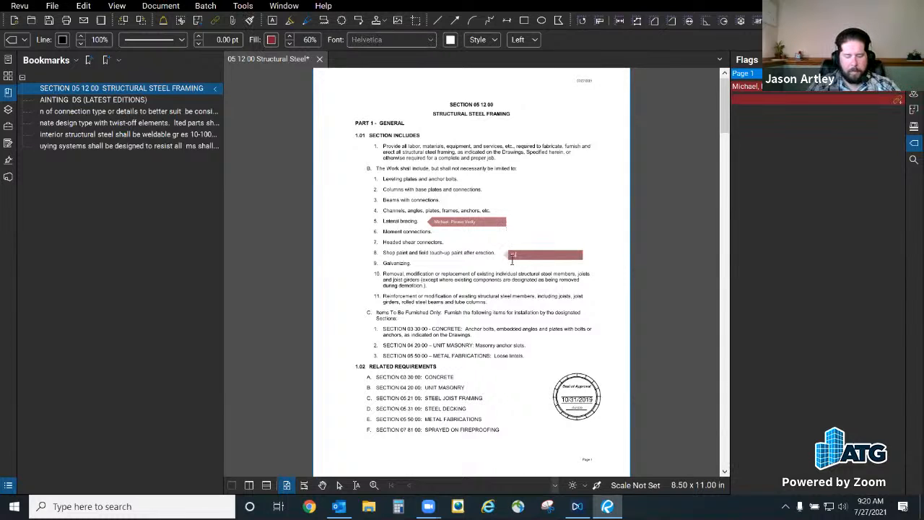
text(son)
text(, Please Verify)
click(528, 250)
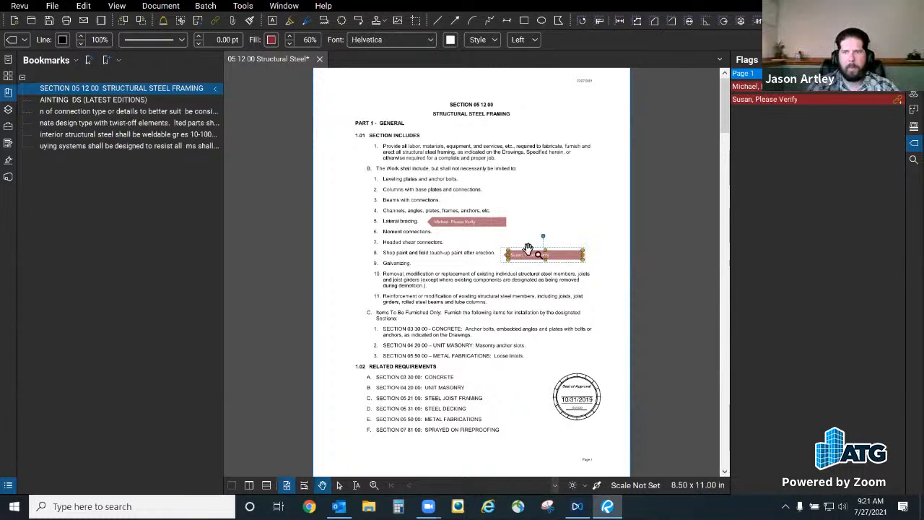
Step: Examine the appearance properties of the flag beside "Shop paint and field touch-up paint after erection"
right_click(562, 262)
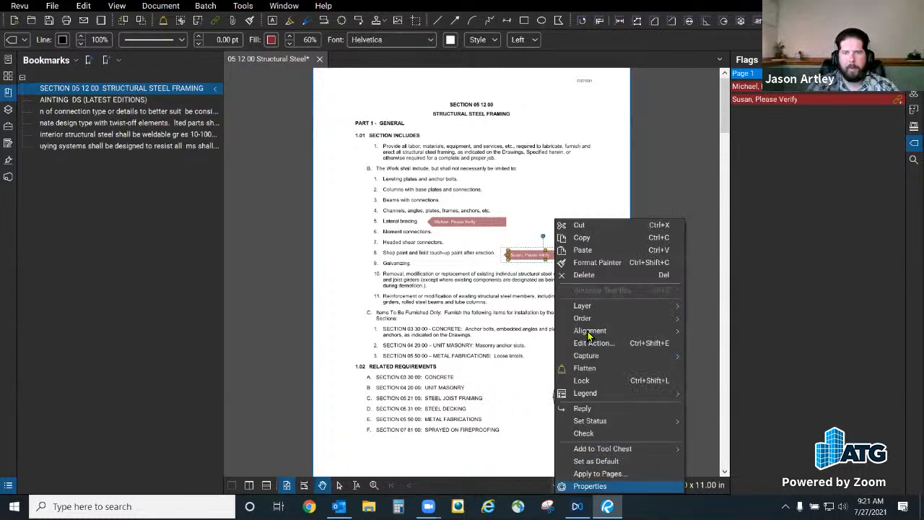
click(602, 485)
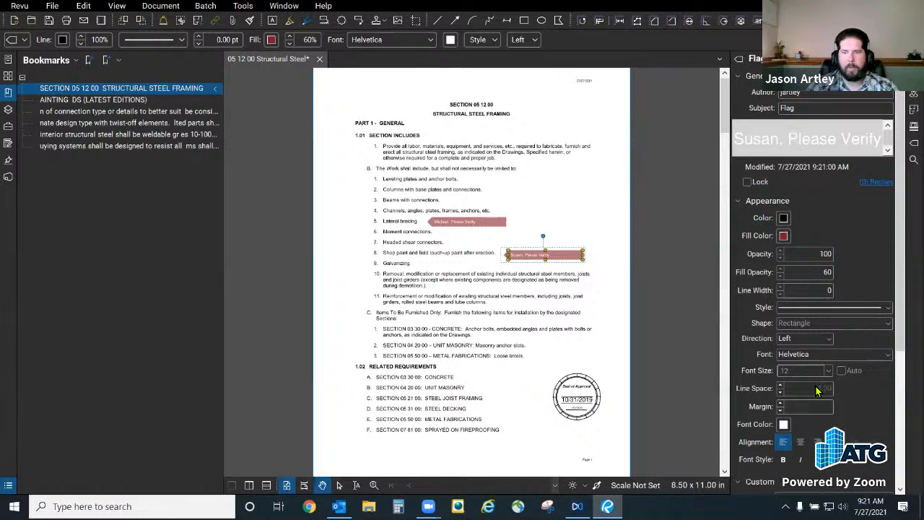
click(654, 187)
click(556, 262)
click(666, 182)
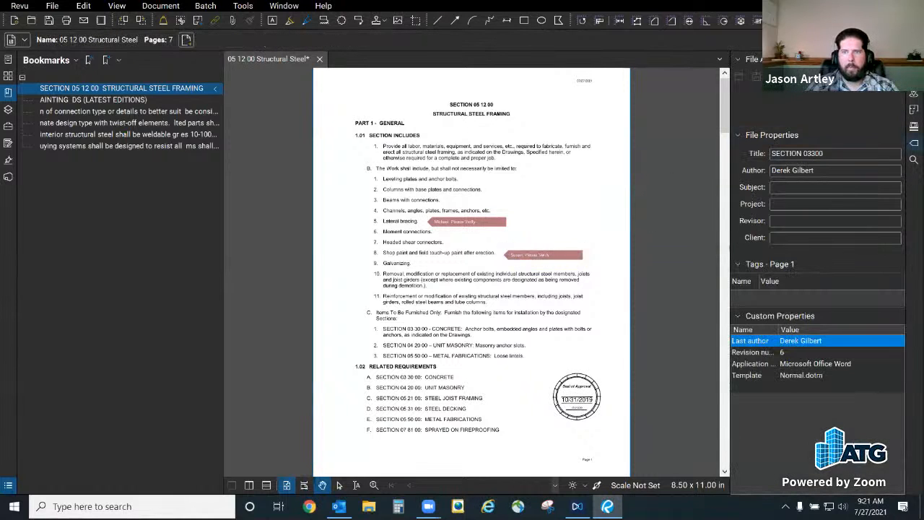
Step: Change the colour of the flag beside "Shop paint and field touch-up paint after erection" to green
click(913, 143)
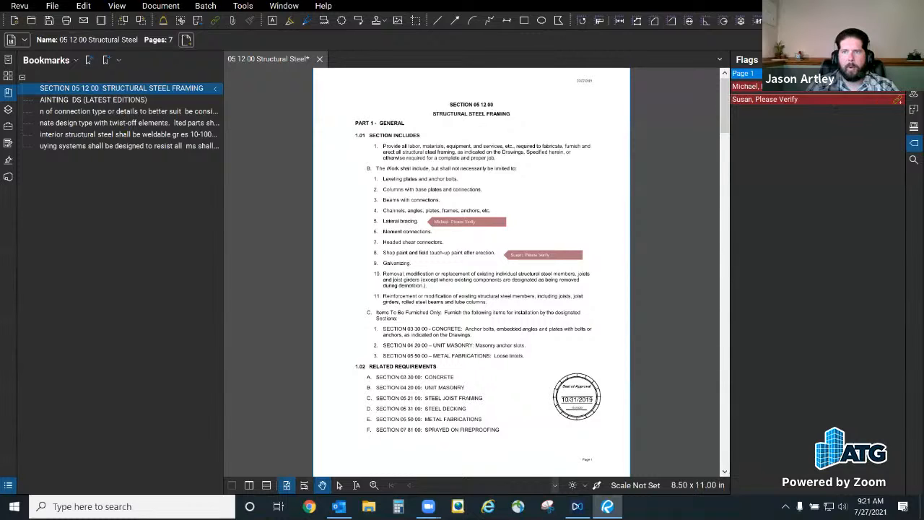
double_click(765, 99)
click(409, 241)
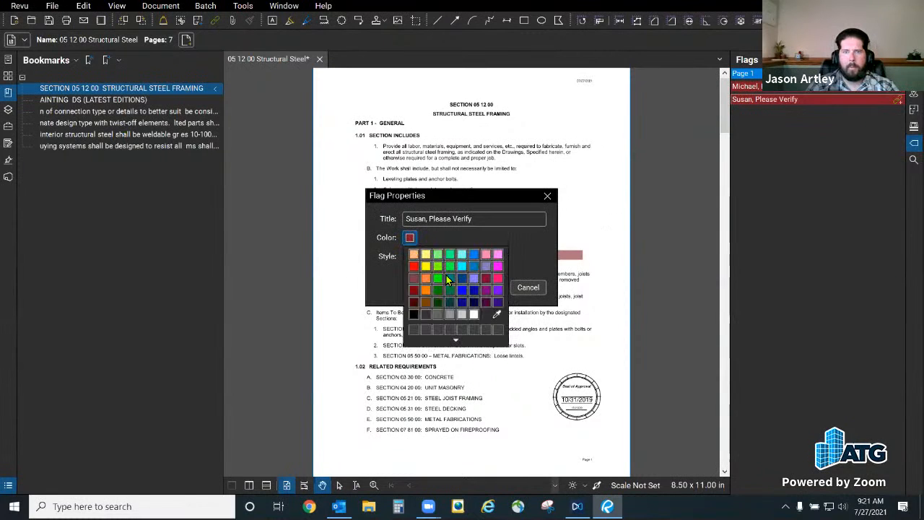
click(436, 284)
click(486, 287)
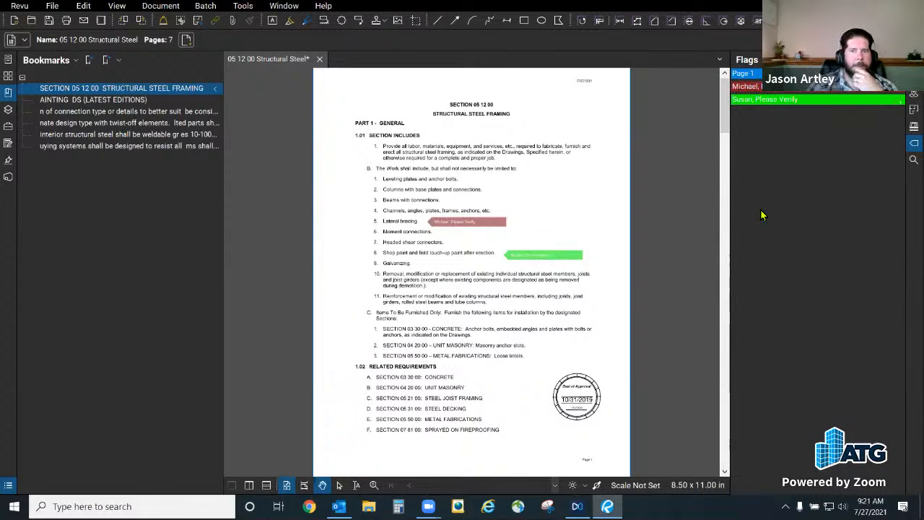
Step: Go to the Lateral bracing flag and try to set its status from the Markups List
click(772, 86)
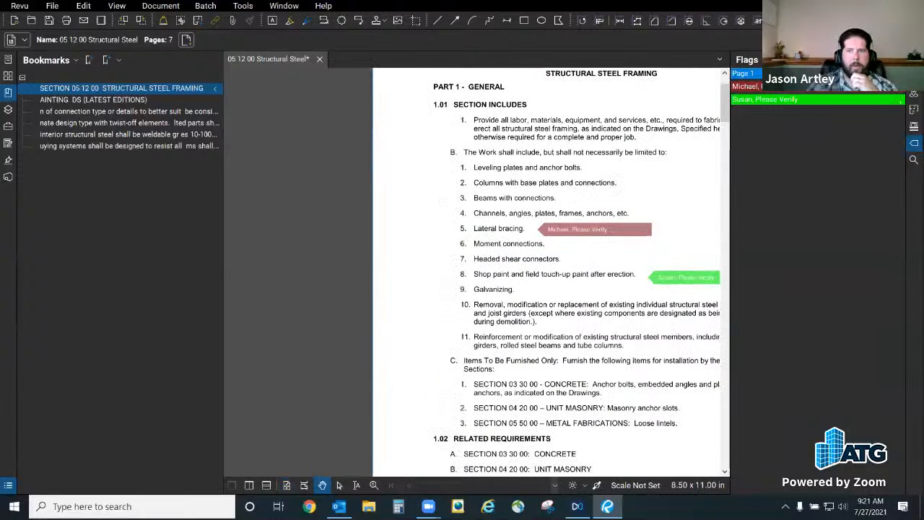
click(8, 484)
scroll(72, 426, down, 1)
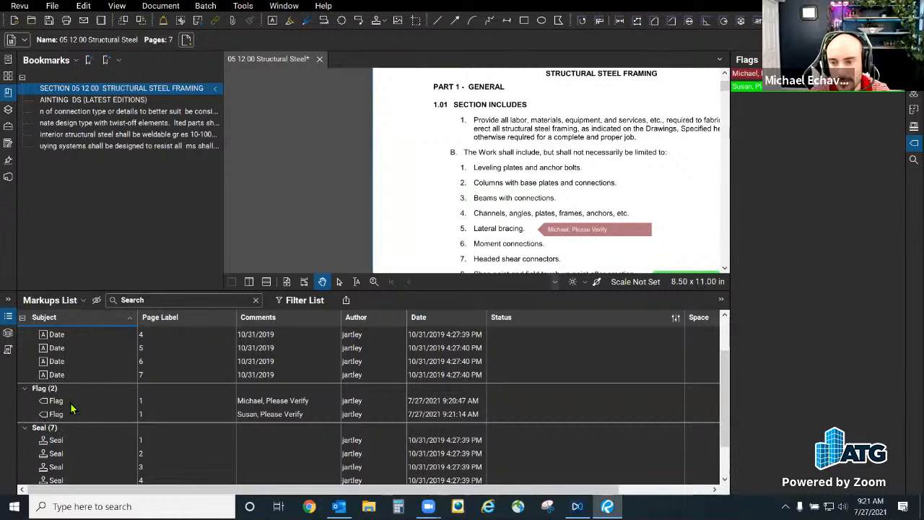
right_click(71, 404)
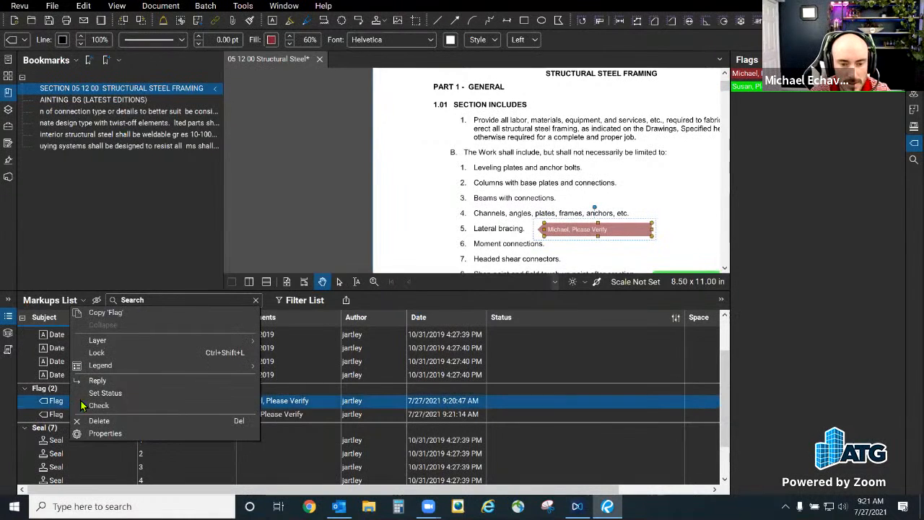
click(128, 394)
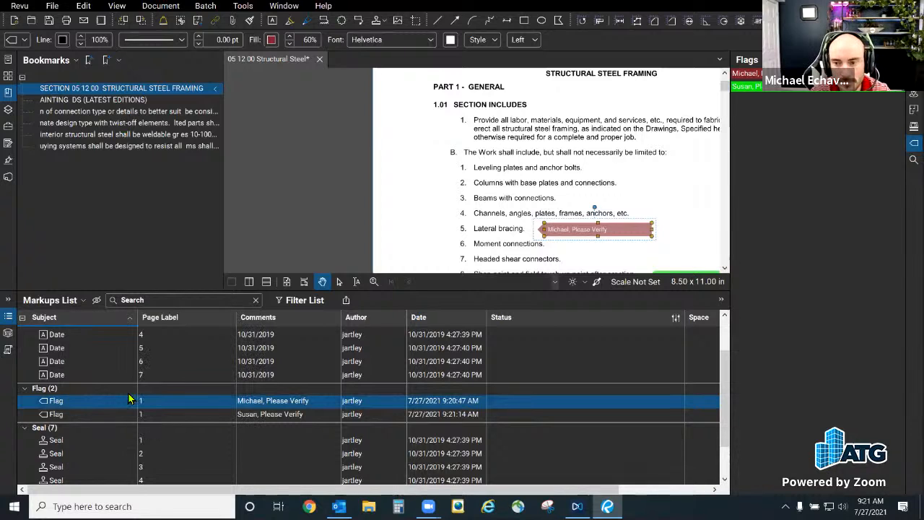
Step: Enable the Review state model for the document's markup statuses
drag(345, 490, 465, 489)
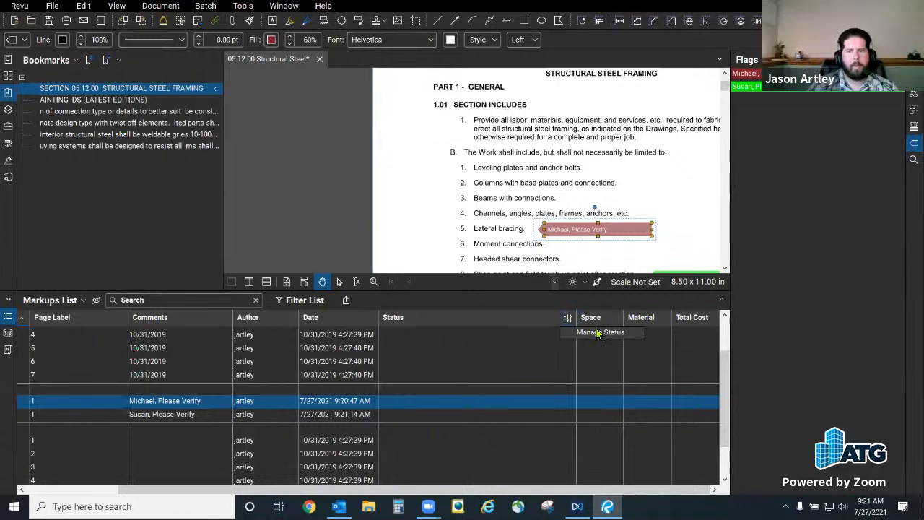
click(596, 333)
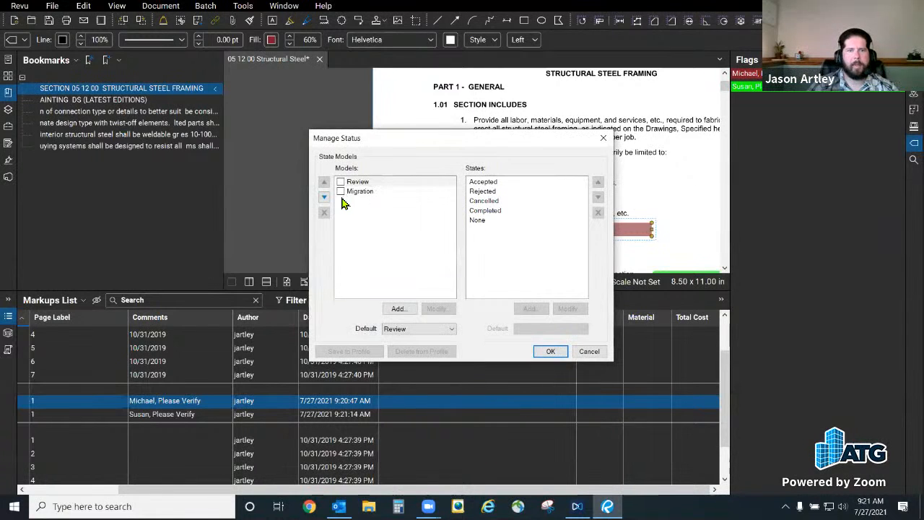
click(341, 182)
click(561, 353)
Step: Set the status of the Lateral bracing flag to Completed
scroll(418, 449, down, 3)
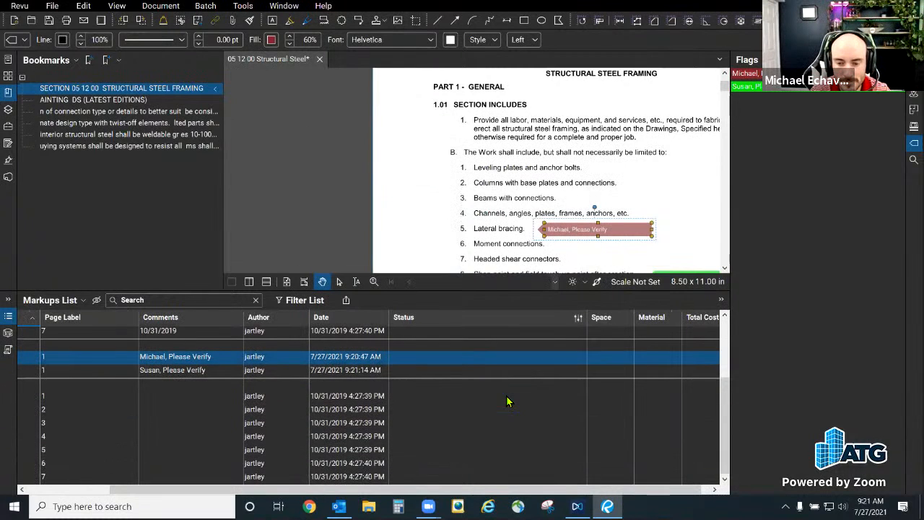
drag(358, 489, 275, 489)
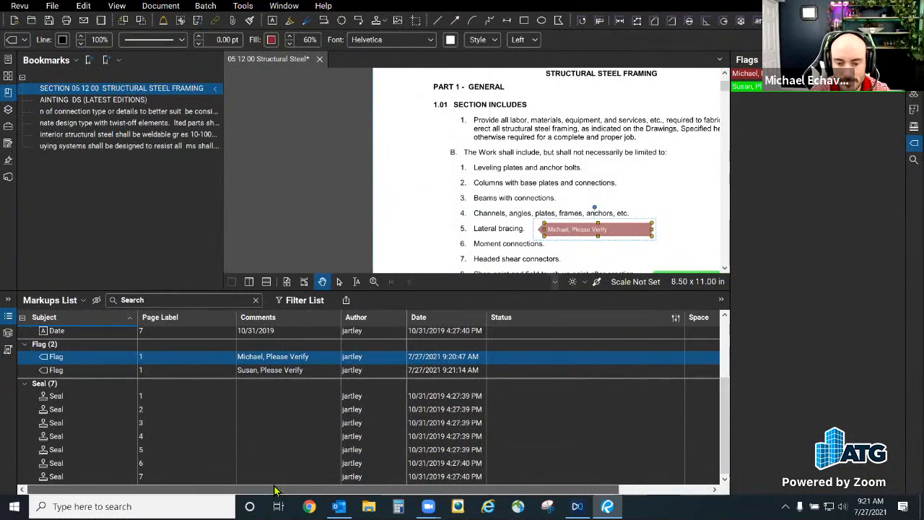
right_click(507, 354)
mouse_move(559, 443)
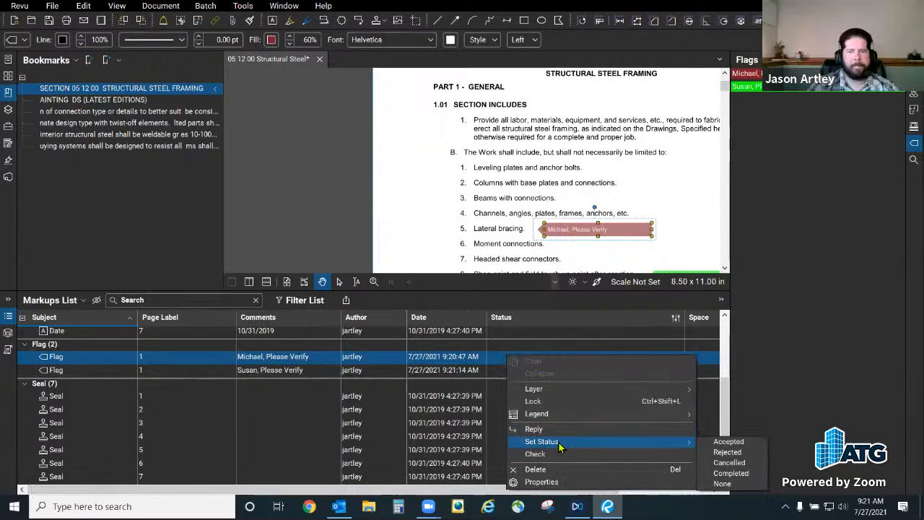
click(732, 473)
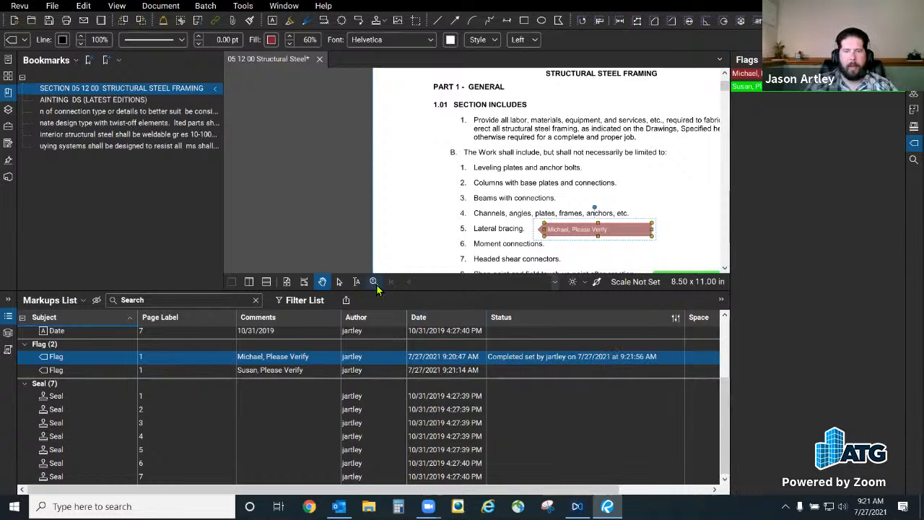
click(689, 182)
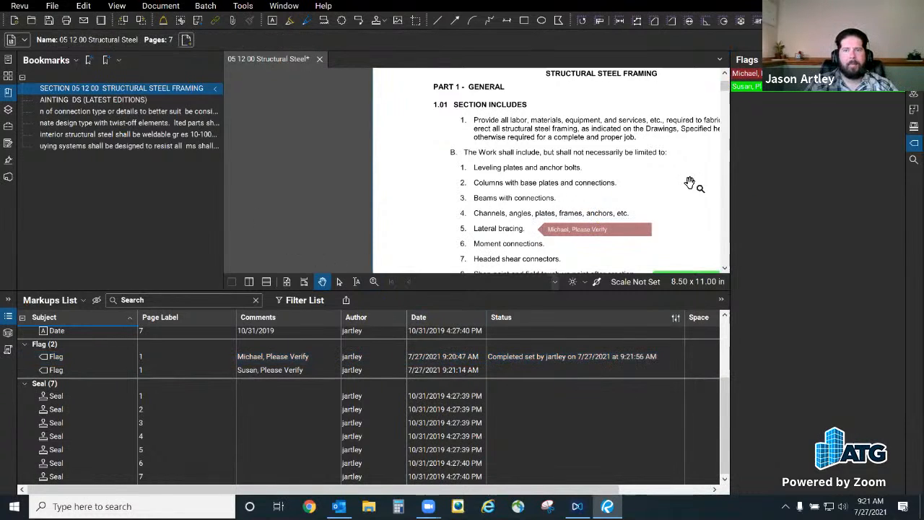
Step: Check which commands the Lateral bracing flag offers on the page, and close the Markups List
scroll(289, 258, down, 1)
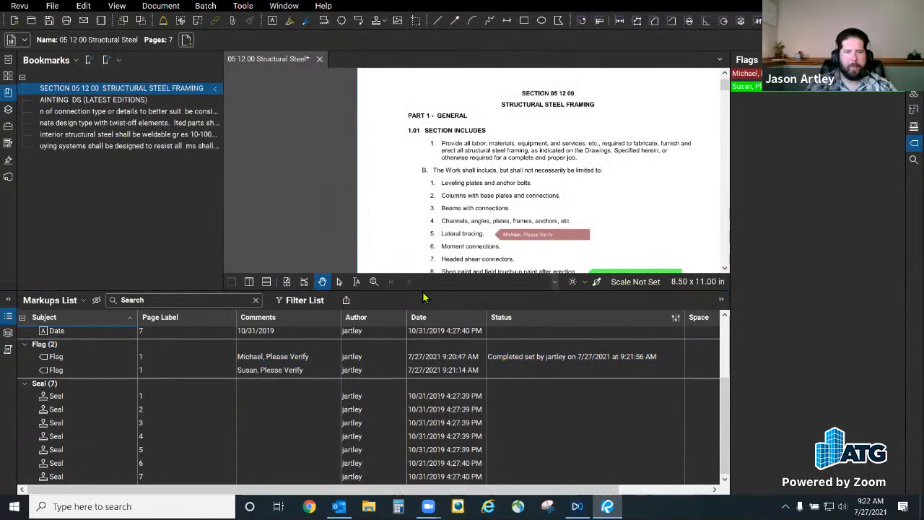
click(580, 239)
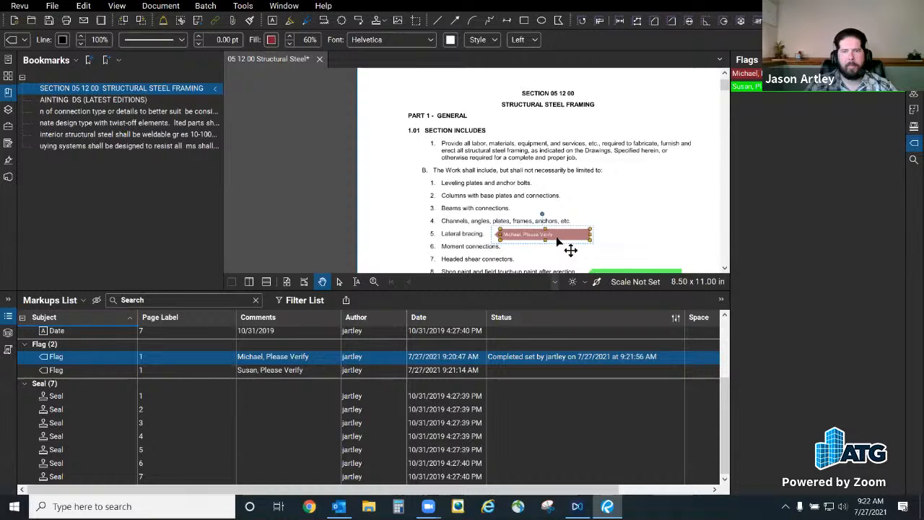
right_click(557, 242)
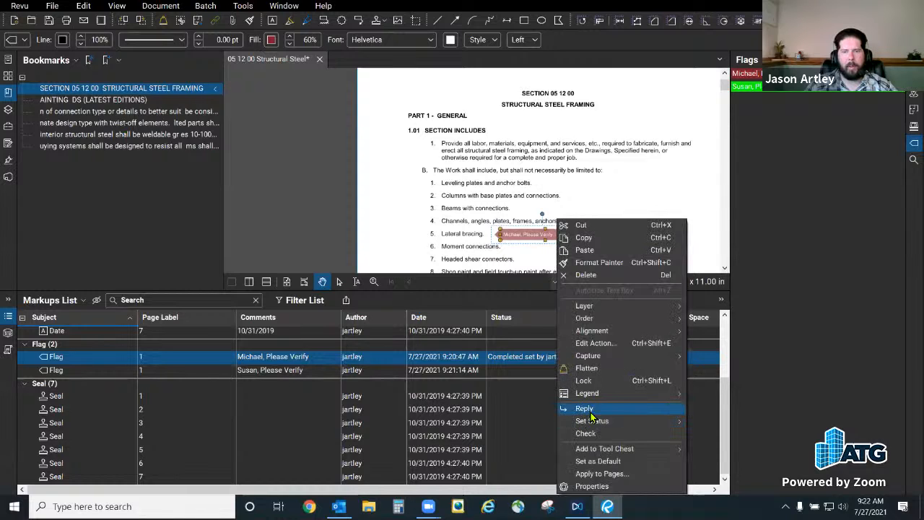
click(566, 180)
click(8, 316)
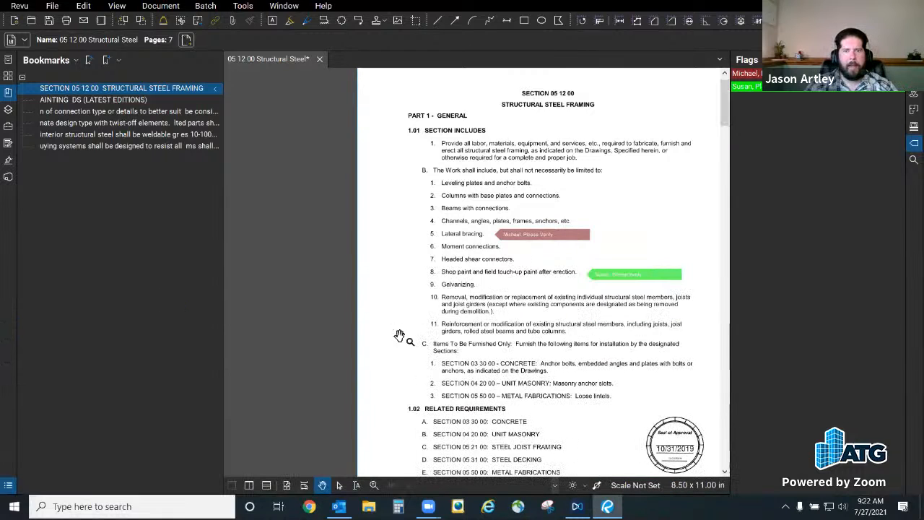
Step: Hide the list of flags and centre page 1 in the enlarged document view
scroll(382, 339, down, 2)
scroll(520, 319, up, 2)
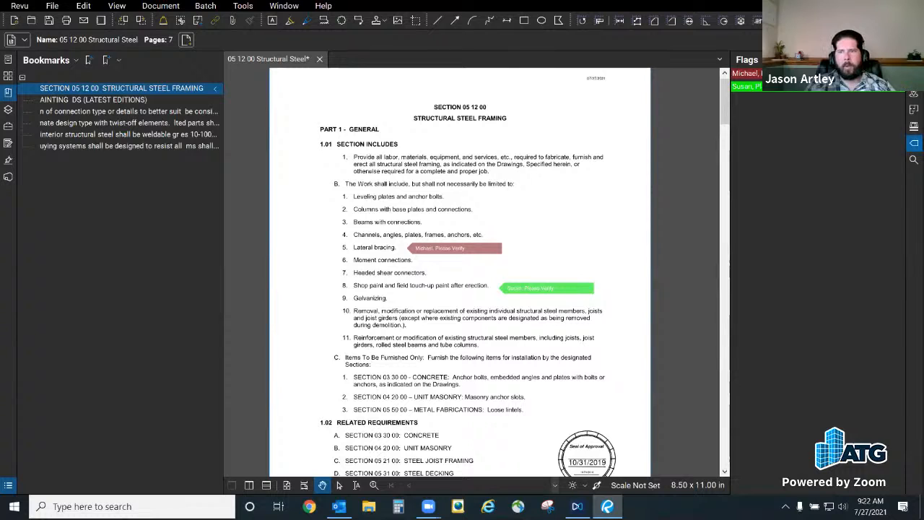
click(914, 143)
scroll(508, 377, down, 3)
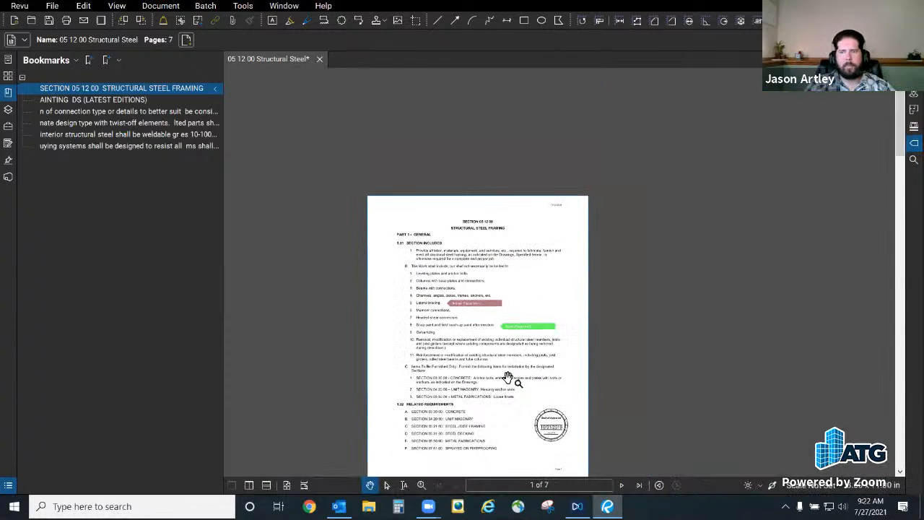
drag(484, 432, 492, 366)
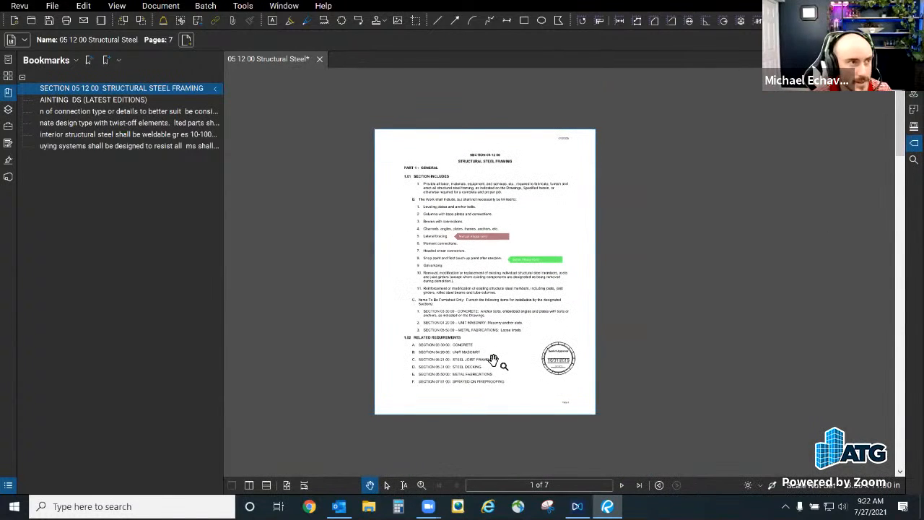
scroll(500, 357, up, 3)
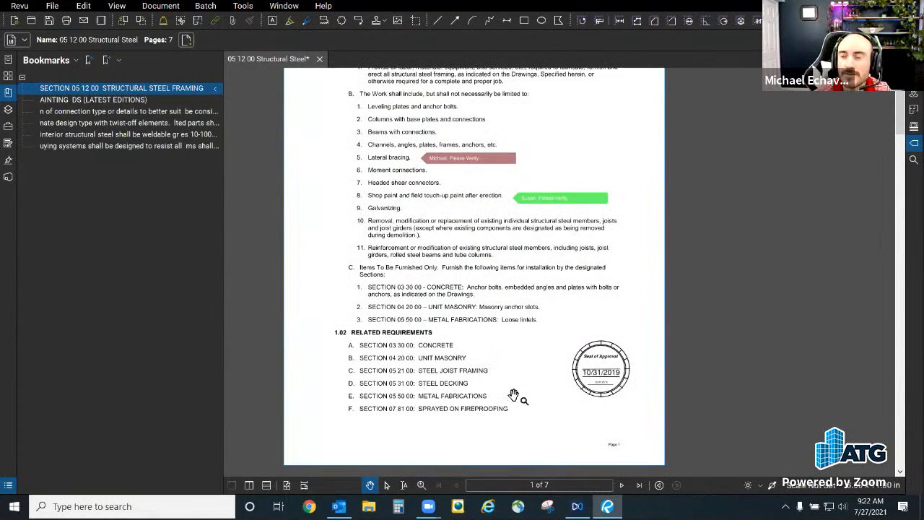
scroll(519, 390, down, 2)
drag(540, 354, 538, 378)
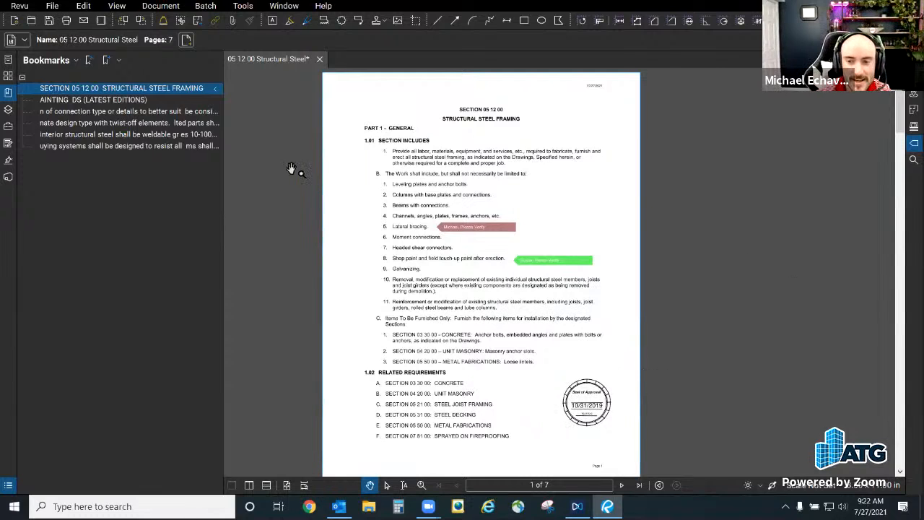
Step: Delete all the bookmarks of the 05 12 00 Structural Steel document
click(101, 145)
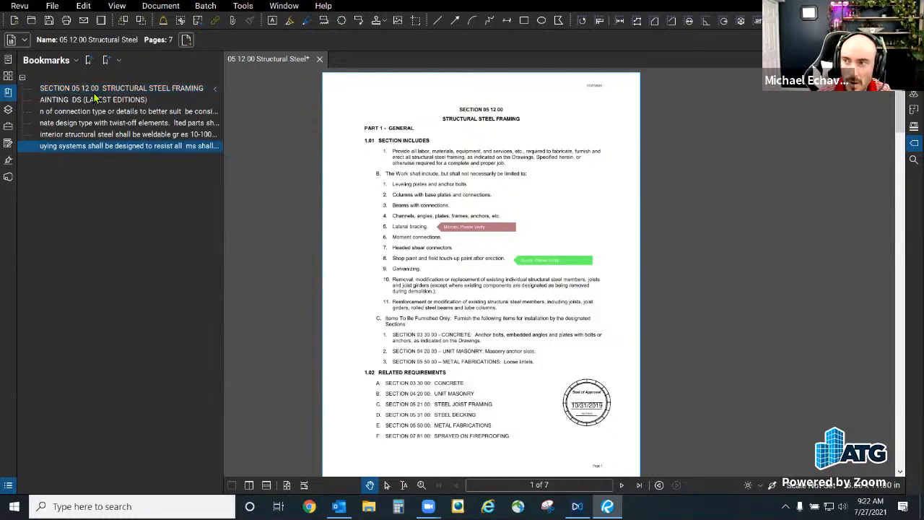
ctrl+click(81, 100)
ctrl+click(82, 111)
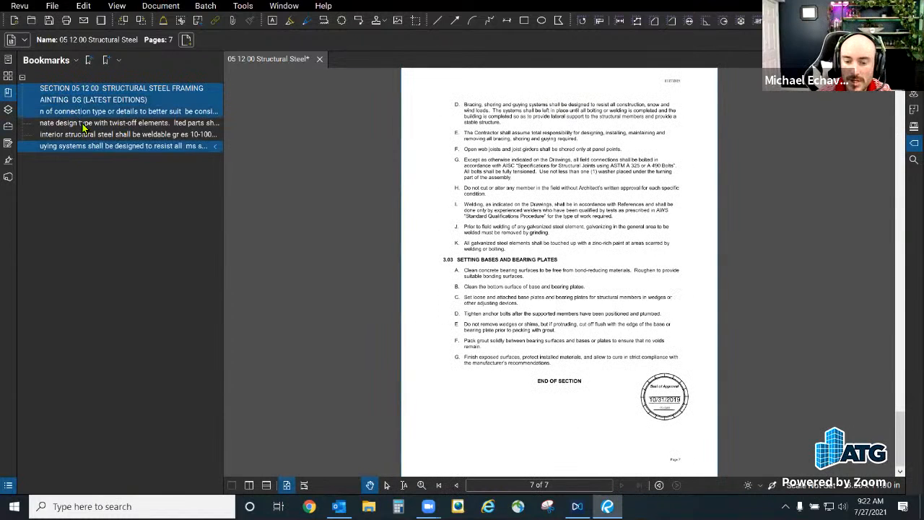
ctrl+click(82, 121)
ctrl+click(83, 132)
right_click(83, 131)
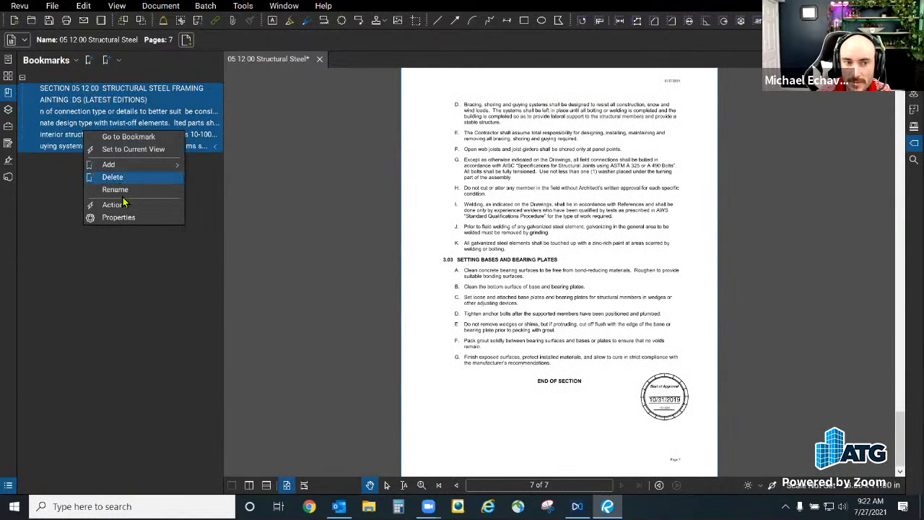
click(121, 177)
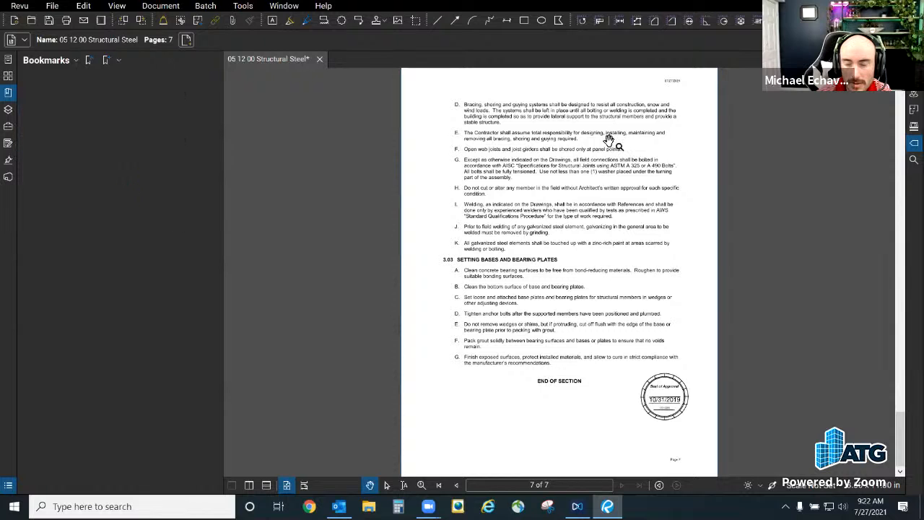
Step: Bring back the list of flags, and jump from it to the Lateral bracing flag to check the commands it offers there
drag(654, 299, 575, 293)
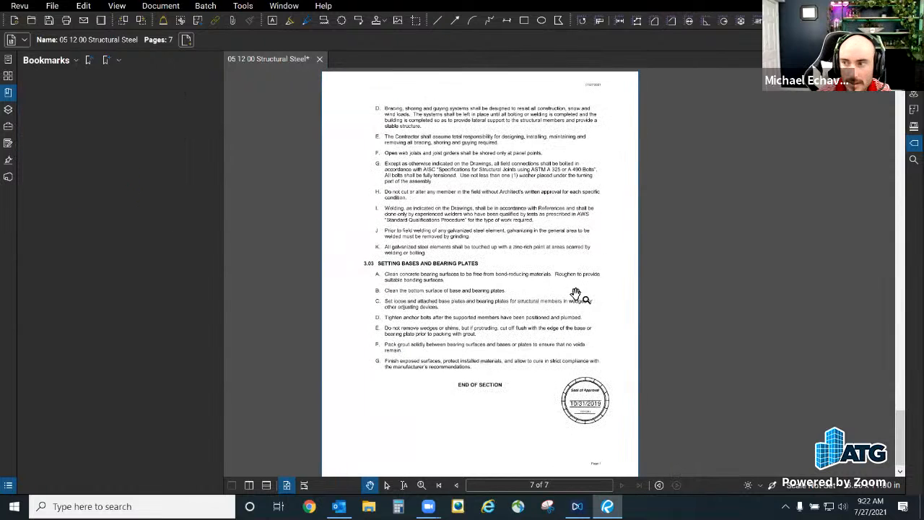
click(914, 143)
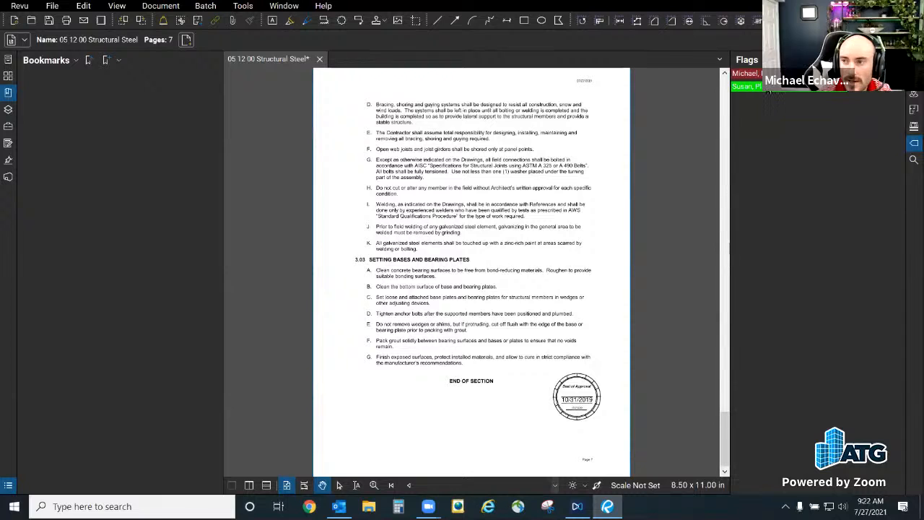
click(746, 74)
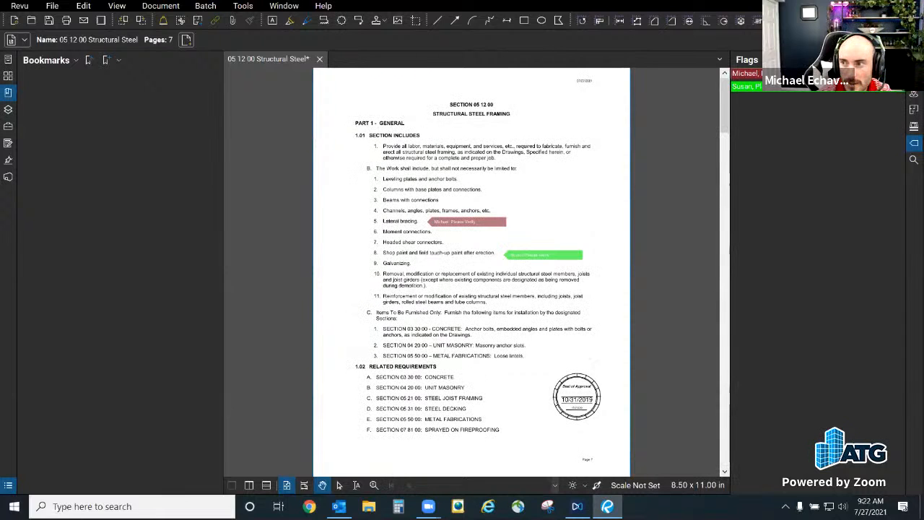
right_click(863, 87)
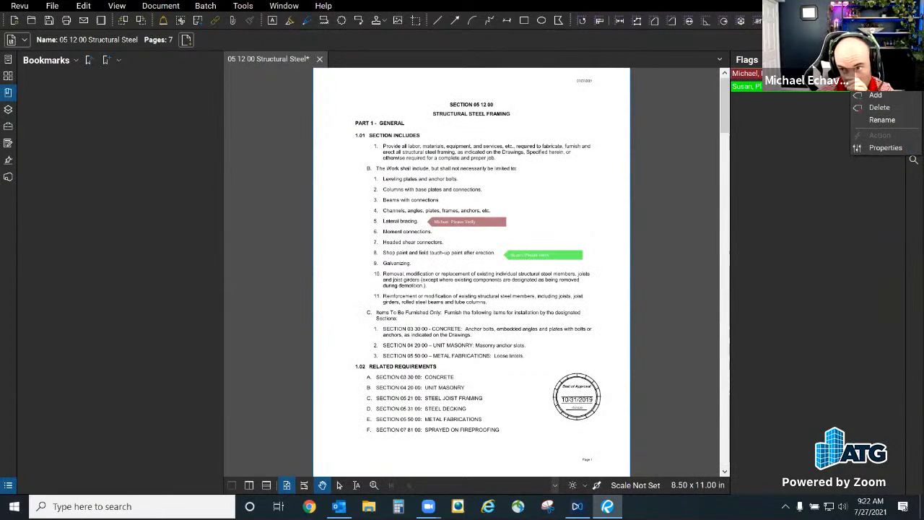
key(Escape)
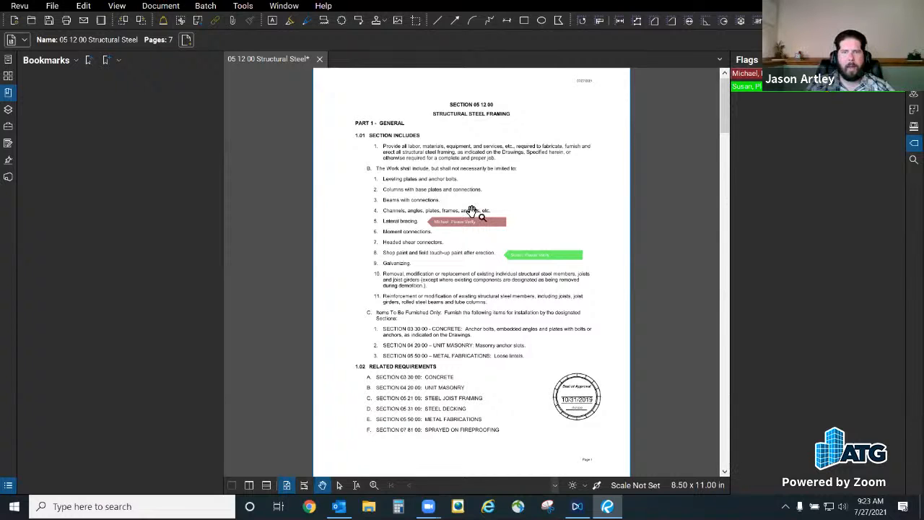
Step: Give the Lateral bracing flag a Snapshot View action that frames the Seal of Approval stamp on page 1
right_click(481, 224)
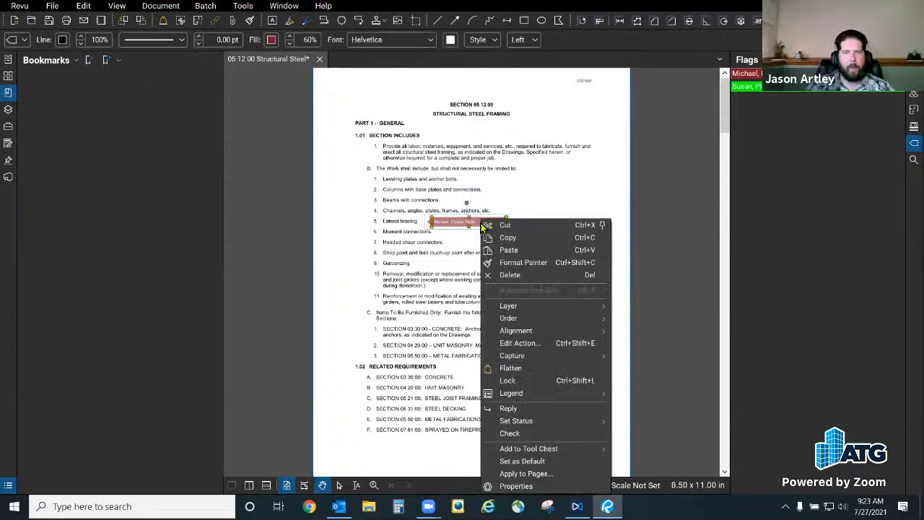
click(516, 343)
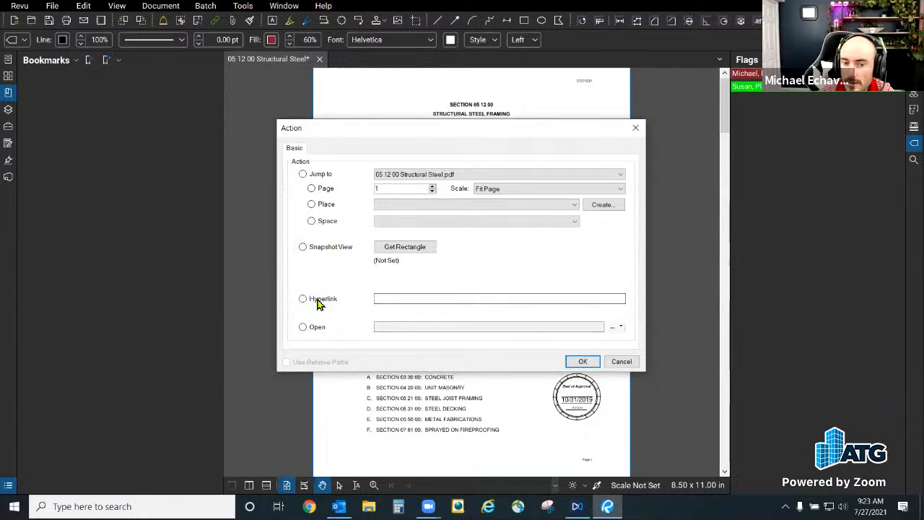
click(320, 328)
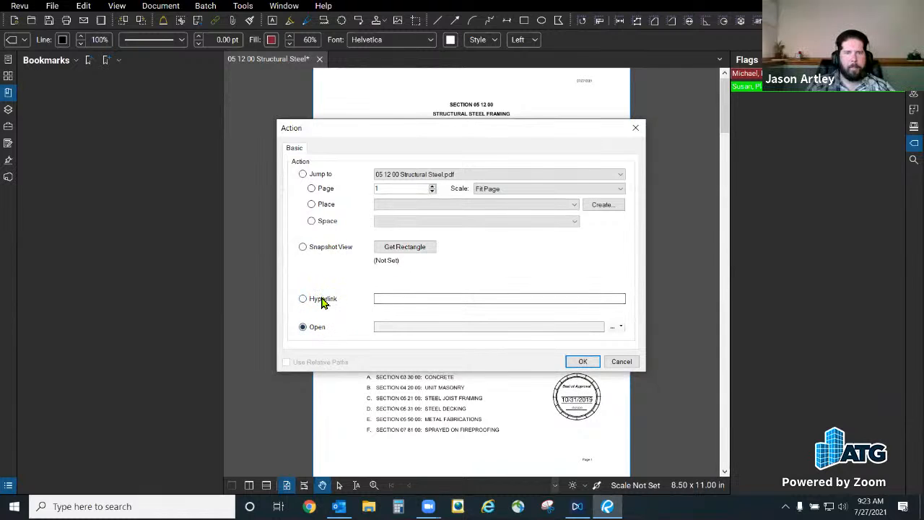
click(329, 246)
click(413, 248)
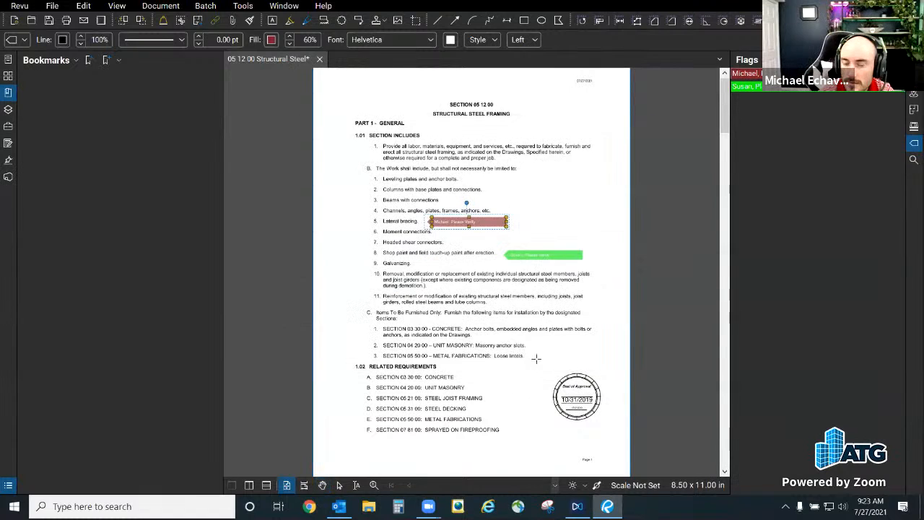
drag(552, 376, 619, 428)
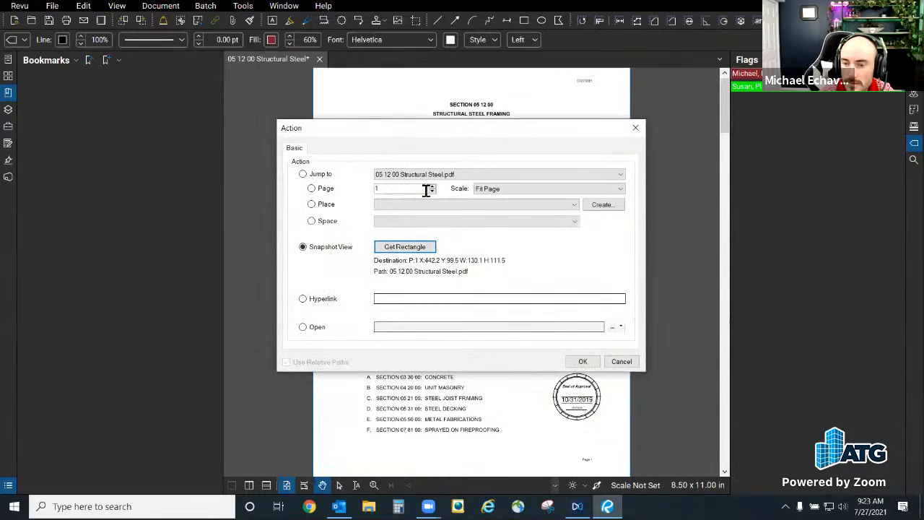
click(580, 362)
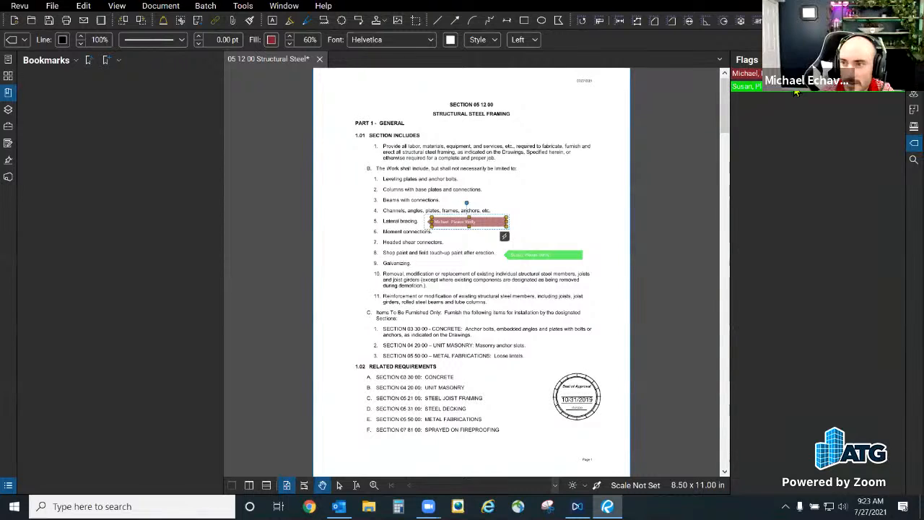
Step: Follow the Lateral bracing flag's action to the approval stamp, and return to the flagged items in section 1.01
click(569, 214)
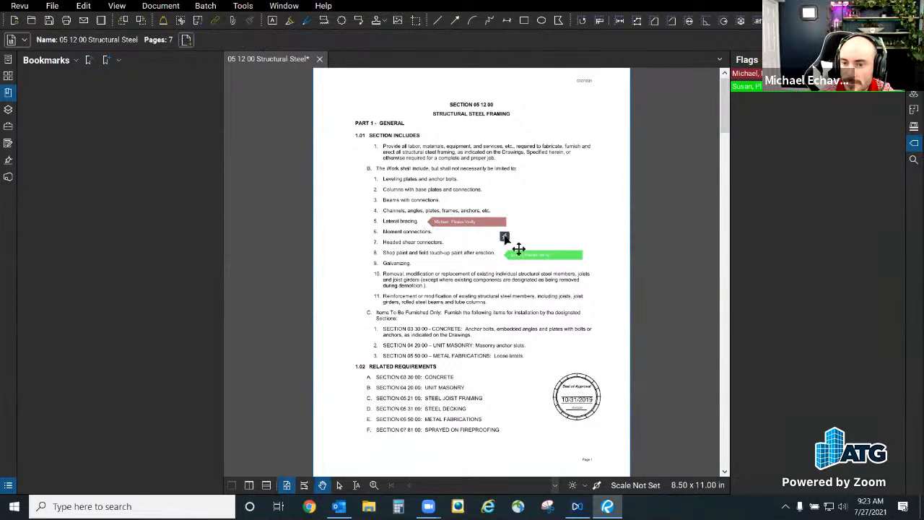
click(514, 249)
scroll(493, 310, down, 6)
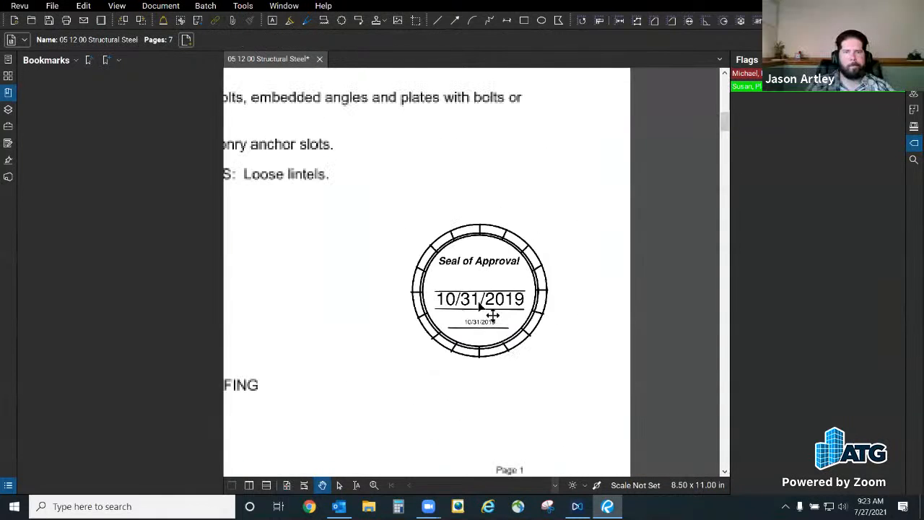
scroll(455, 268, up, 4)
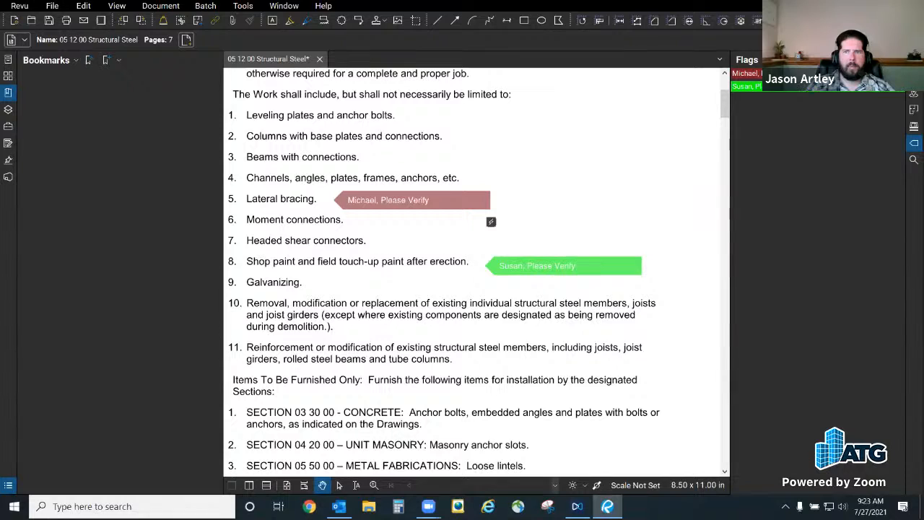
Step: Select the Shop paint flag and the Lateral bracing flag in turn to compare which has an action attached
click(567, 268)
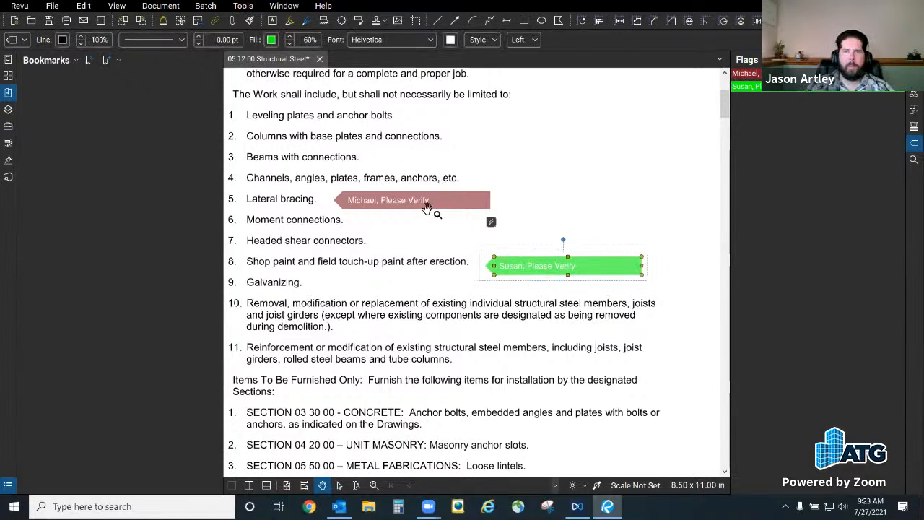
click(416, 254)
click(438, 206)
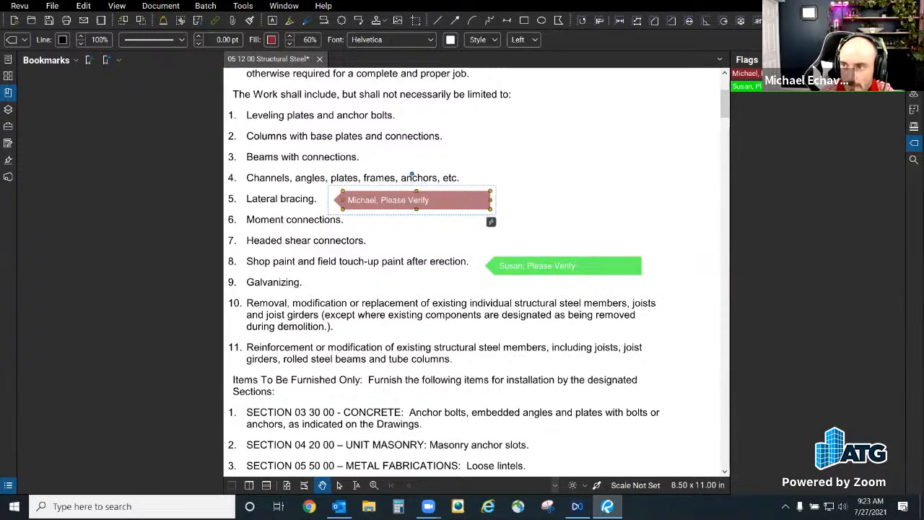
Step: Add a new flag for page 1 to the list of flags, and view the Action options without setting any
click(775, 60)
click(808, 185)
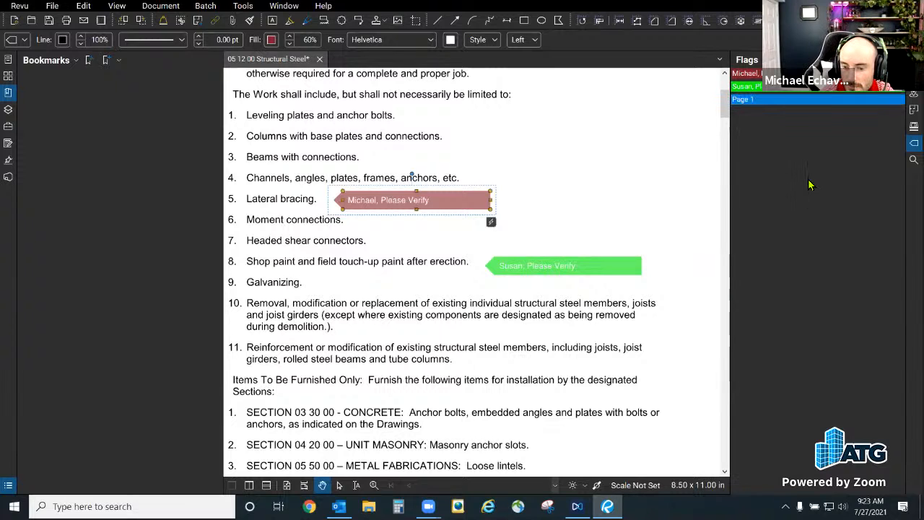
click(763, 102)
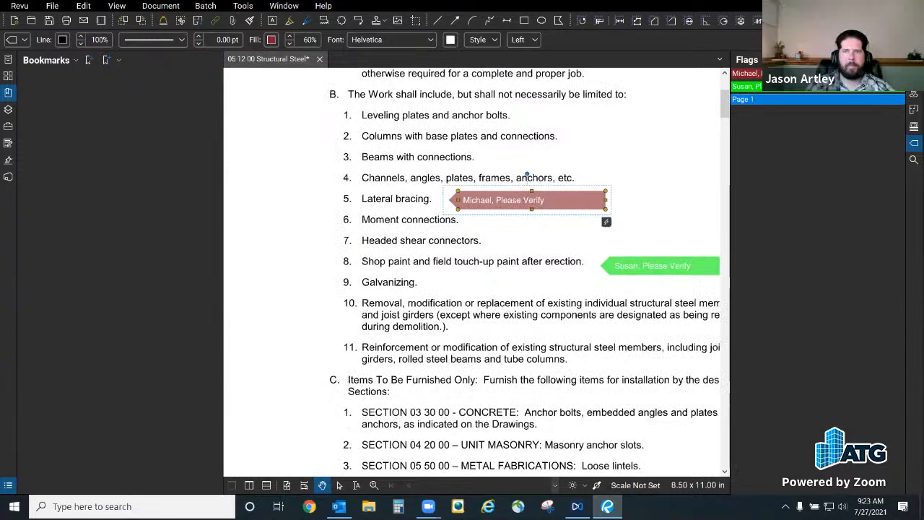
click(606, 222)
click(619, 361)
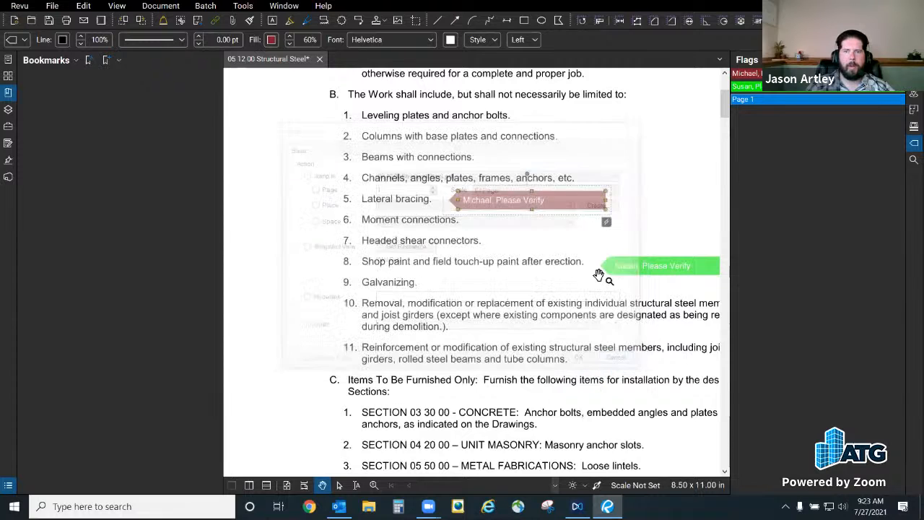
click(677, 201)
scroll(377, 284, down, 5)
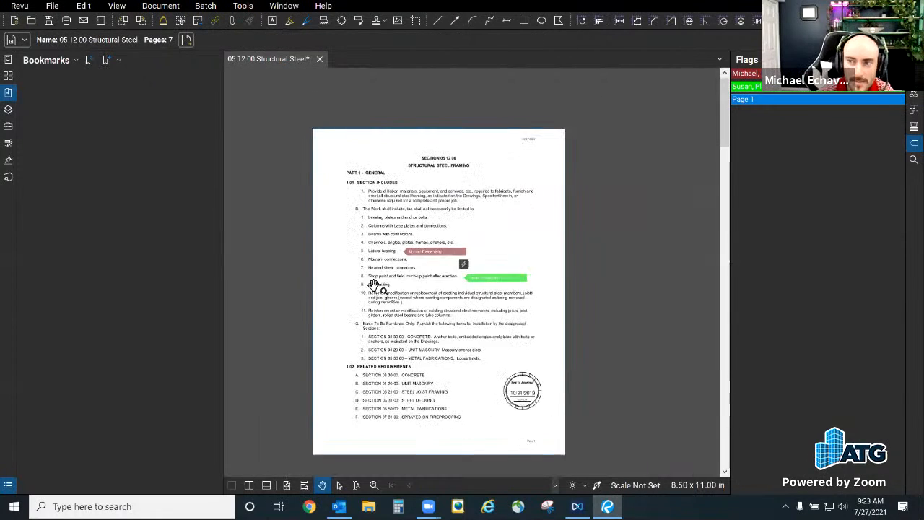
scroll(404, 330, up, 1)
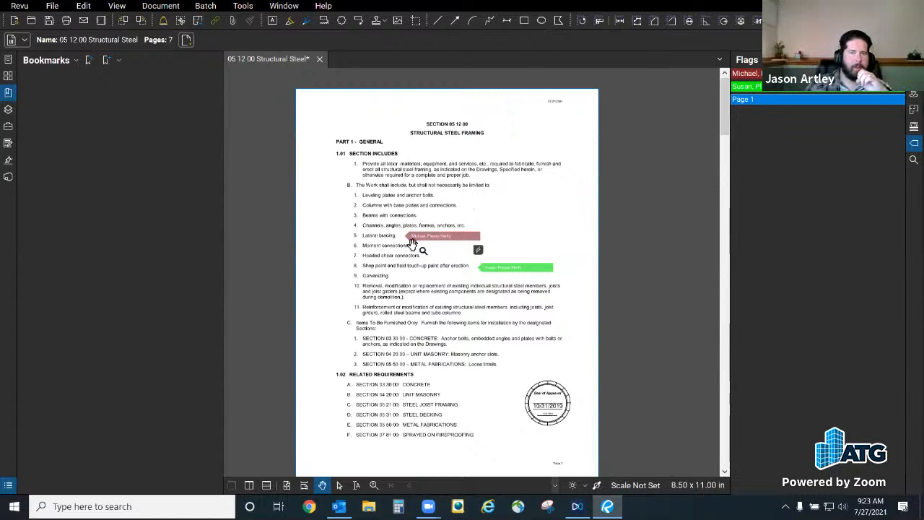
scroll(472, 267, up, 2)
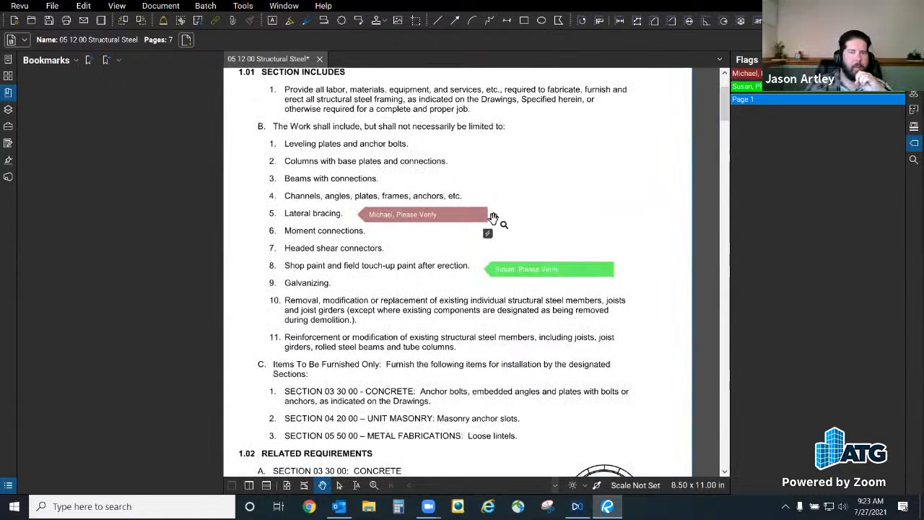
scroll(489, 221, down, 1)
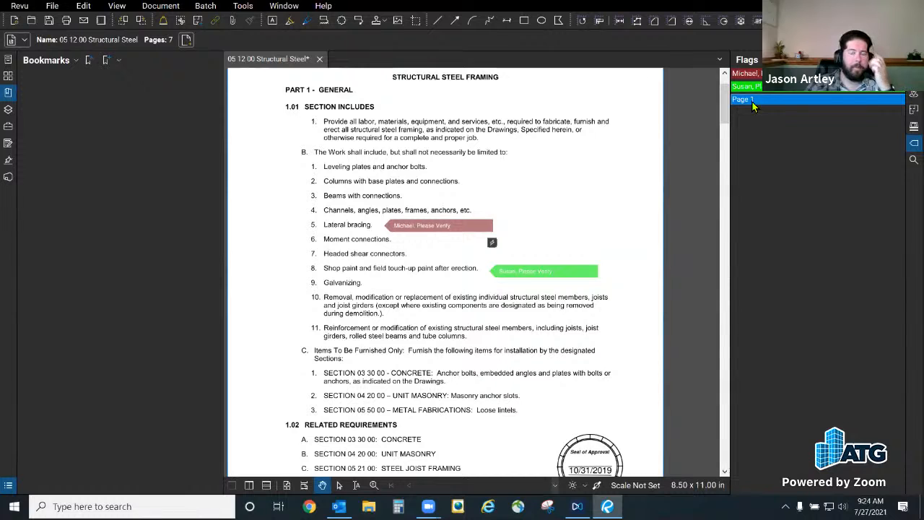
Step: Give the Page 1 flag a Snapshot View action that frames the Section 05 12 00 Structural Steel Framing title
scroll(372, 318, down, 1)
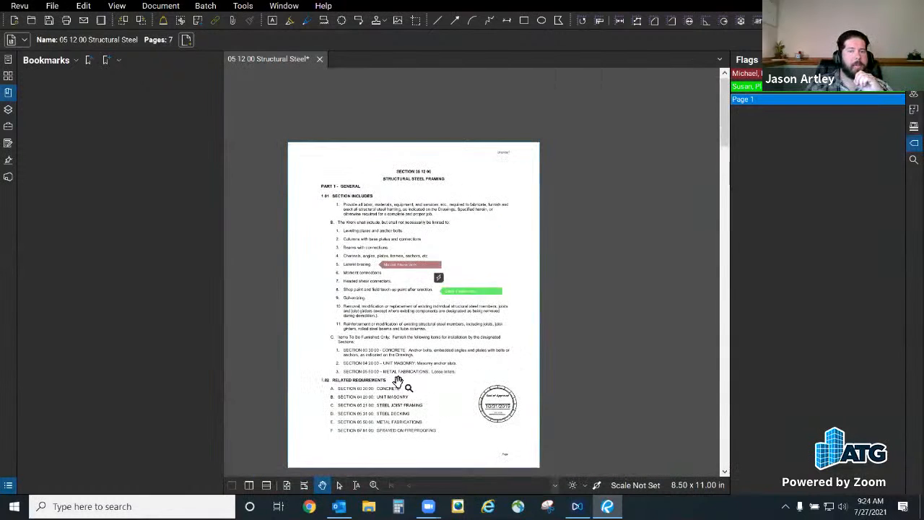
drag(402, 428, 442, 391)
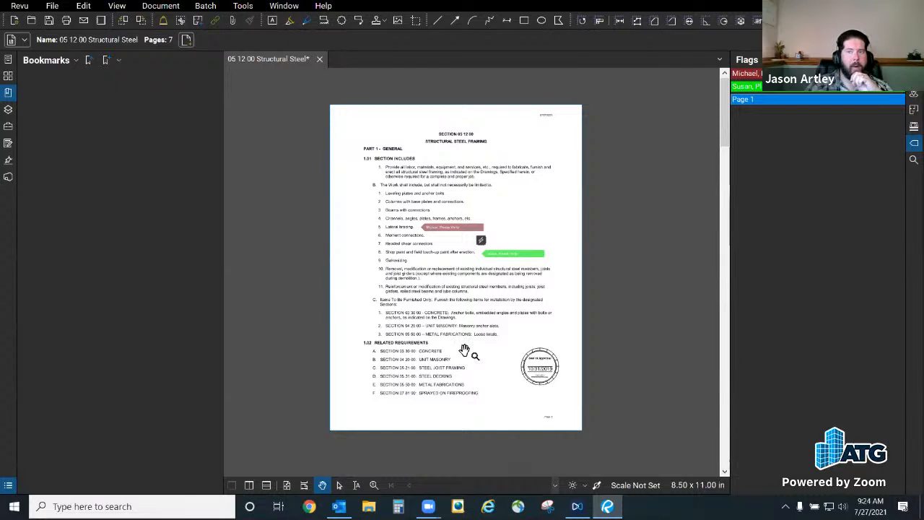
click(481, 240)
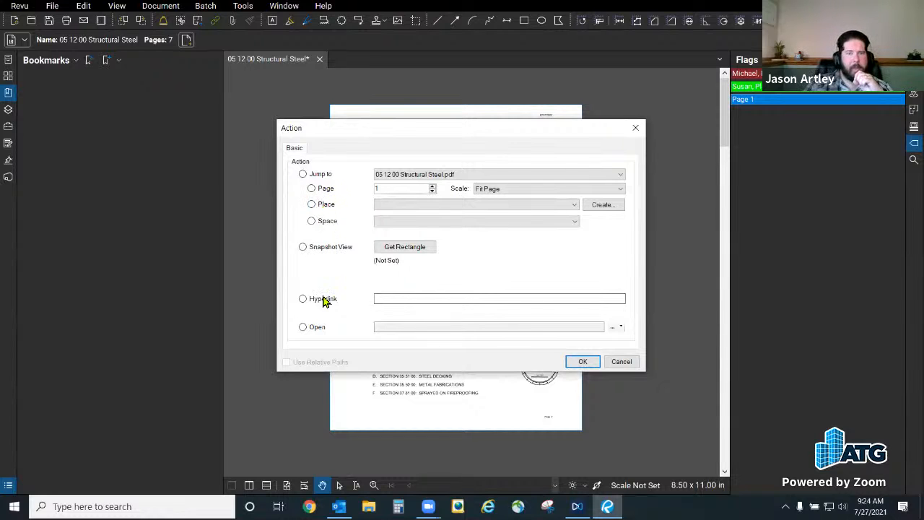
click(329, 248)
click(410, 248)
drag(415, 130, 501, 149)
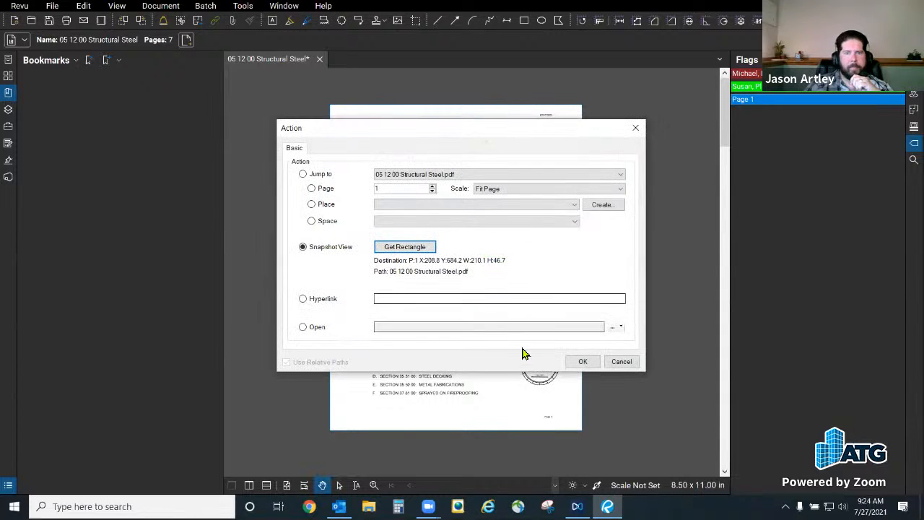
click(582, 361)
Step: Test the Page 1 flag's action by jumping from the list of flags to its snapshot view
scroll(416, 263, down, 2)
scroll(415, 263, up, 3)
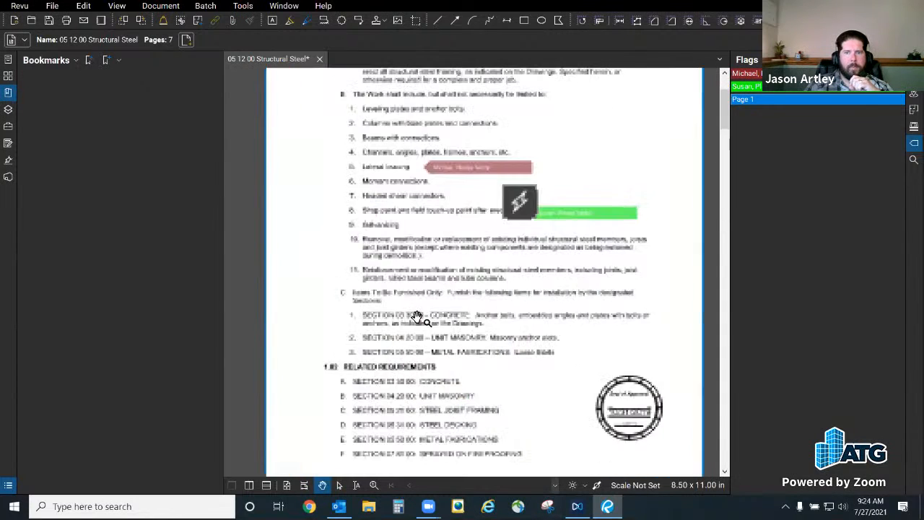
click(816, 99)
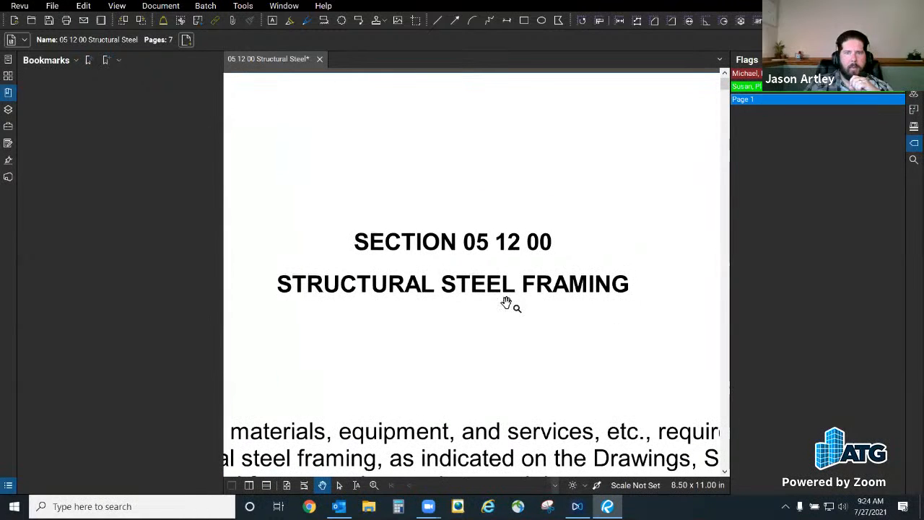
click(750, 99)
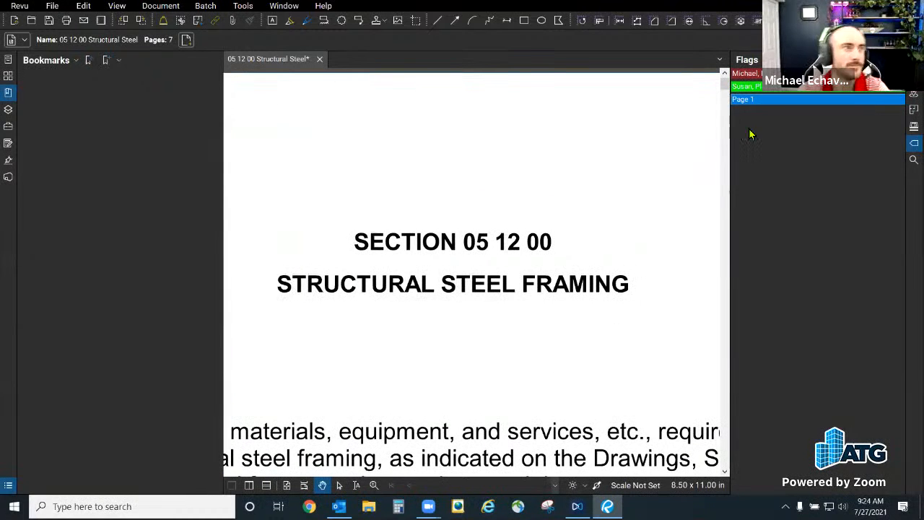
Step: Rename the Page 1 flag in the list of flags to "Page 1 Title"
drag(758, 99, 732, 99)
click(817, 100)
text(Title)
key(Return)
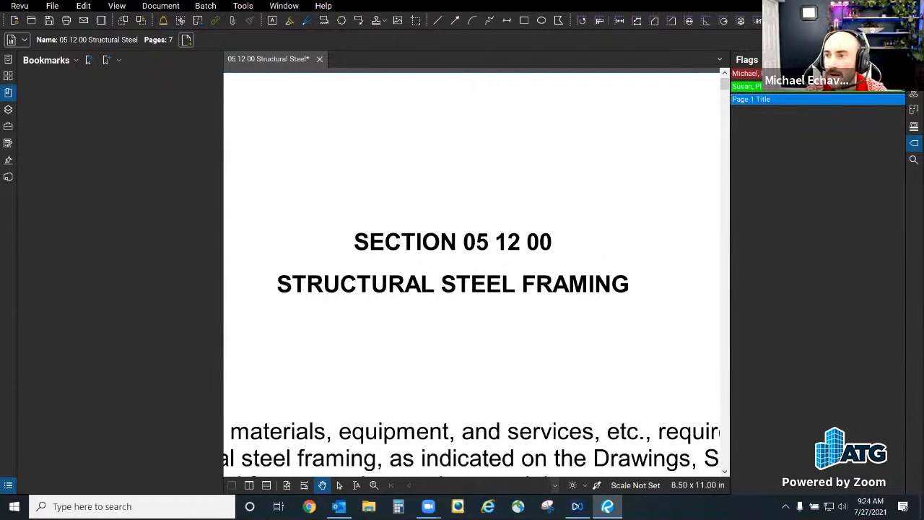
scroll(439, 320, down, 3)
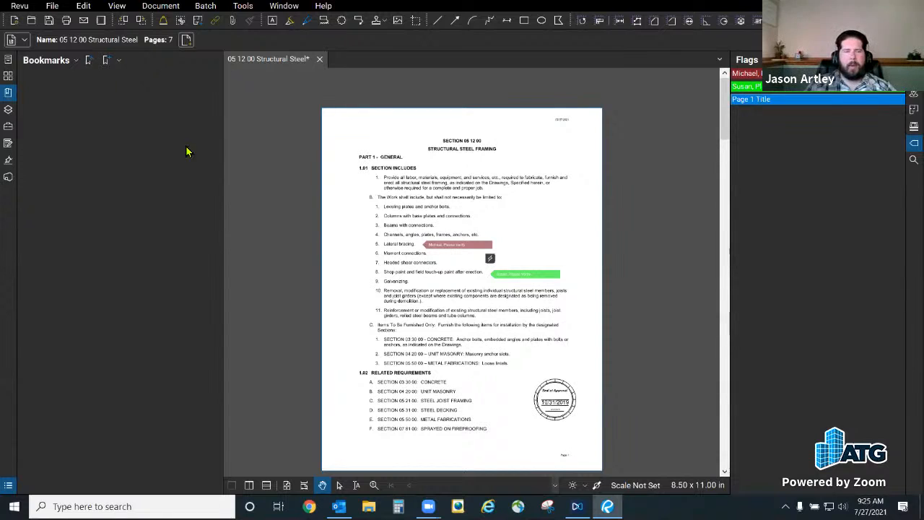
click(774, 96)
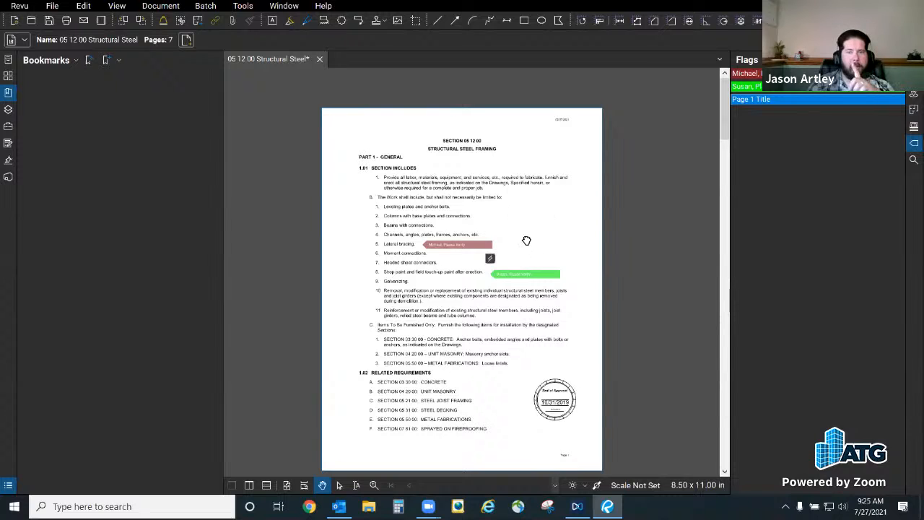
scroll(526, 245, up, 2)
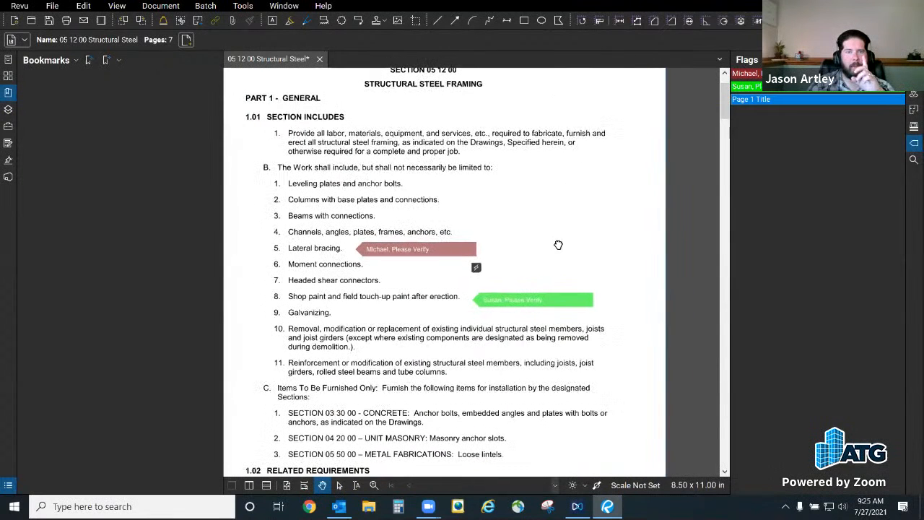
drag(536, 243, 557, 245)
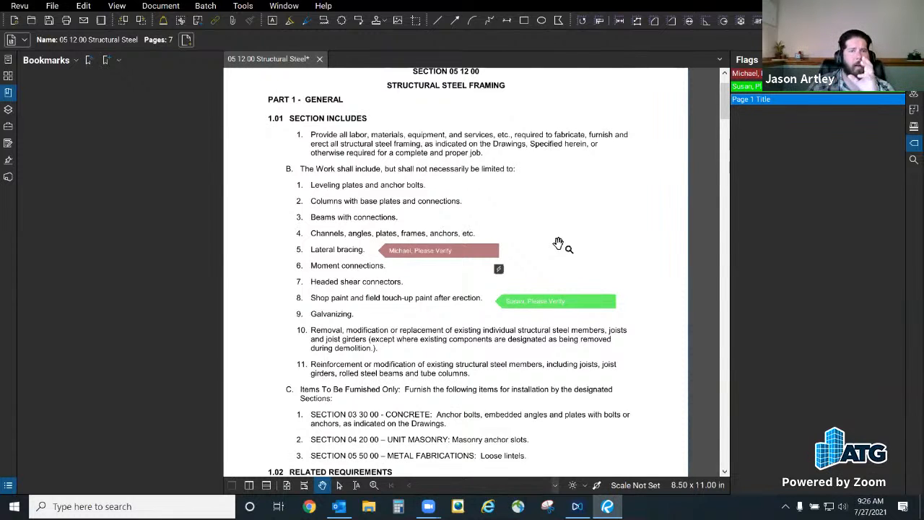
Step: Open a WebTab beside the Structural Steel specification and collapse the Bookmarks and Flags panels to widen the page
scroll(490, 311, down, 5)
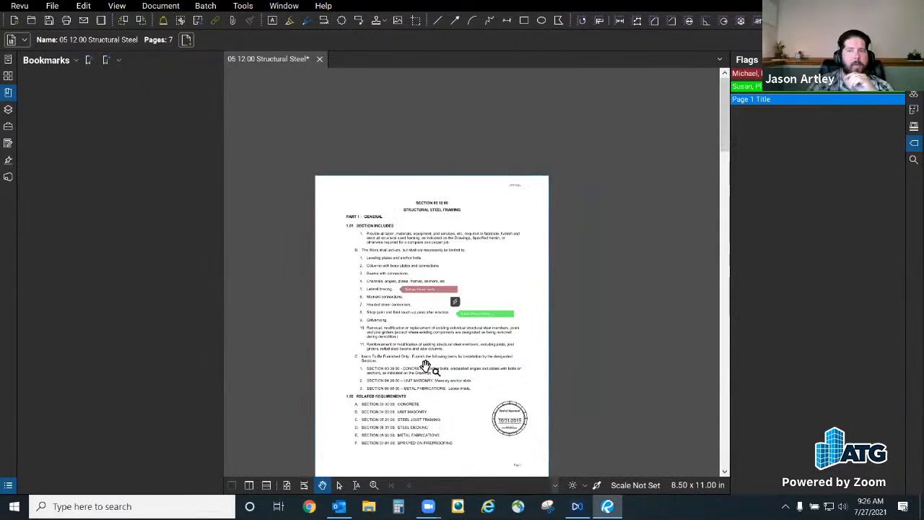
scroll(440, 308, up, 1)
click(283, 6)
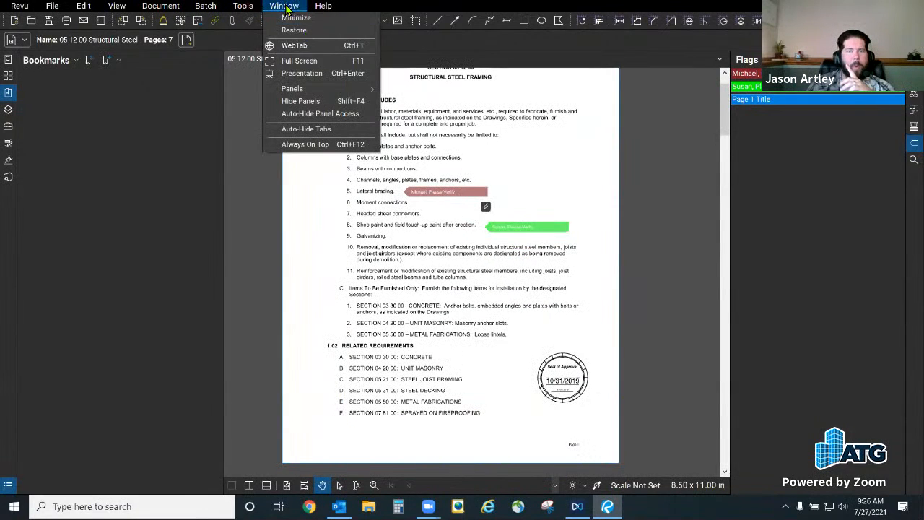
click(304, 44)
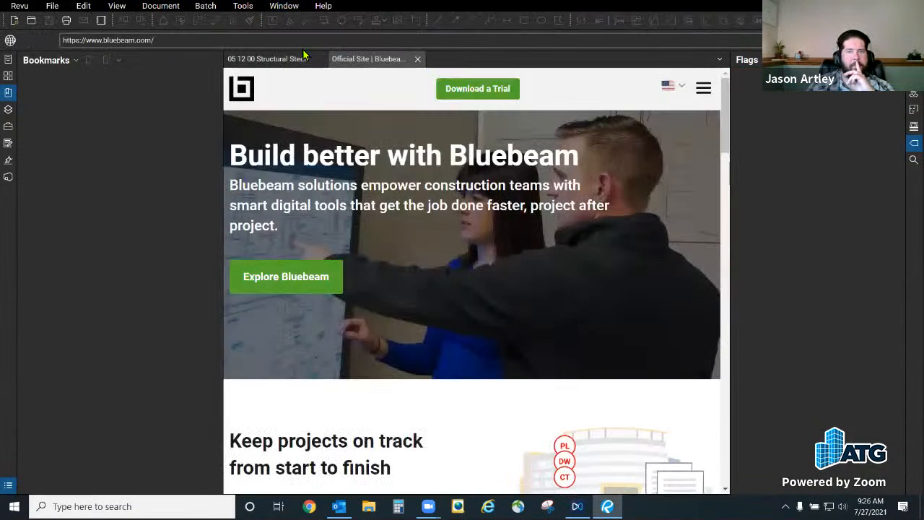
click(8, 92)
click(913, 142)
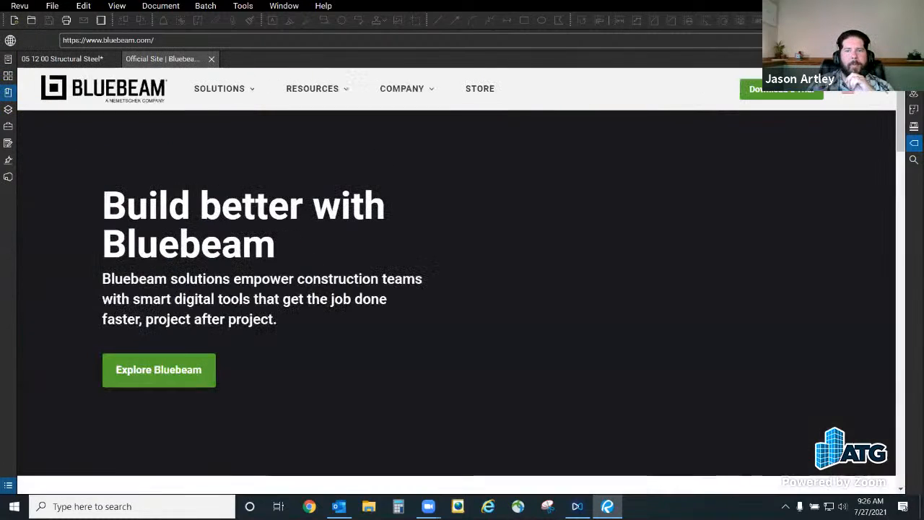
Step: Open the bookmarked Revu Custom Libraries support page and show the Office category of its Tool Sets
click(911, 40)
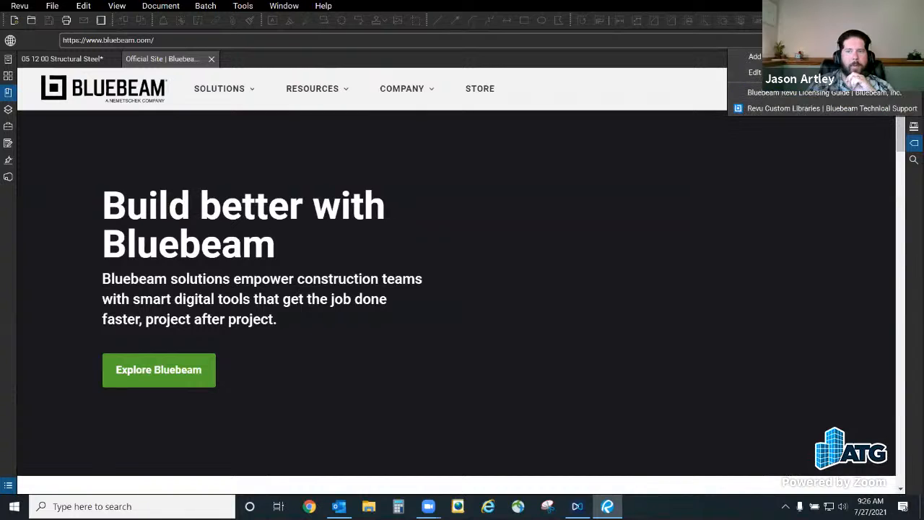
click(818, 105)
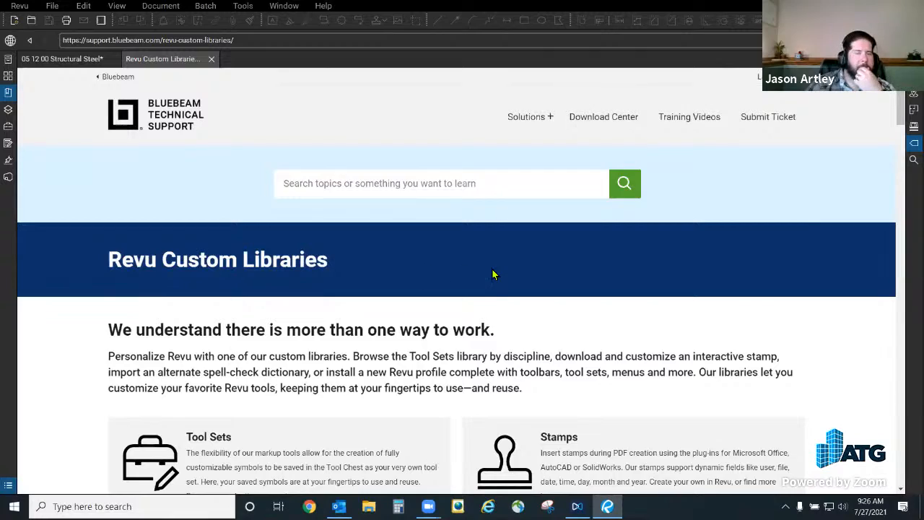
scroll(493, 274, down, 3)
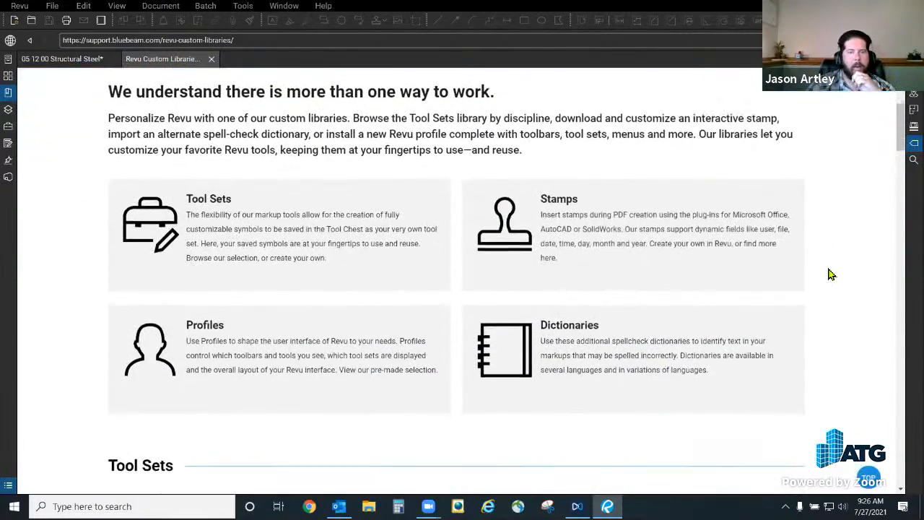
click(325, 216)
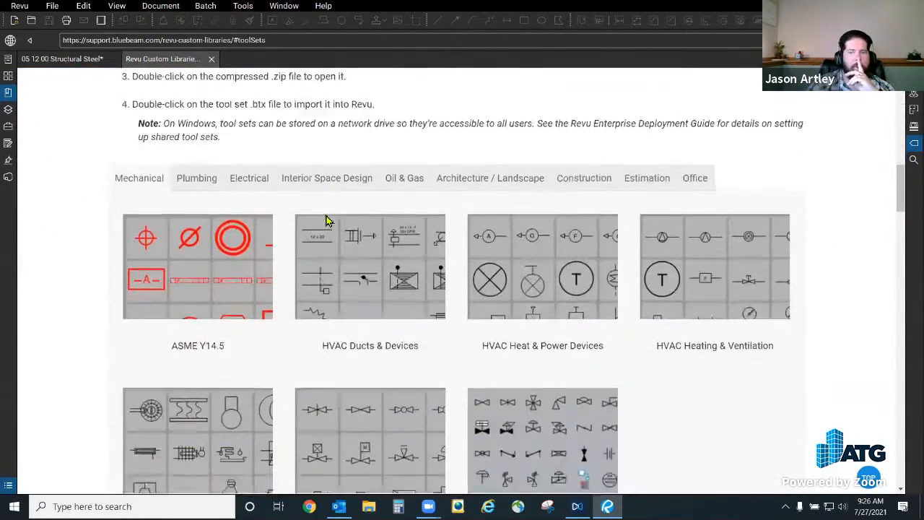
click(696, 164)
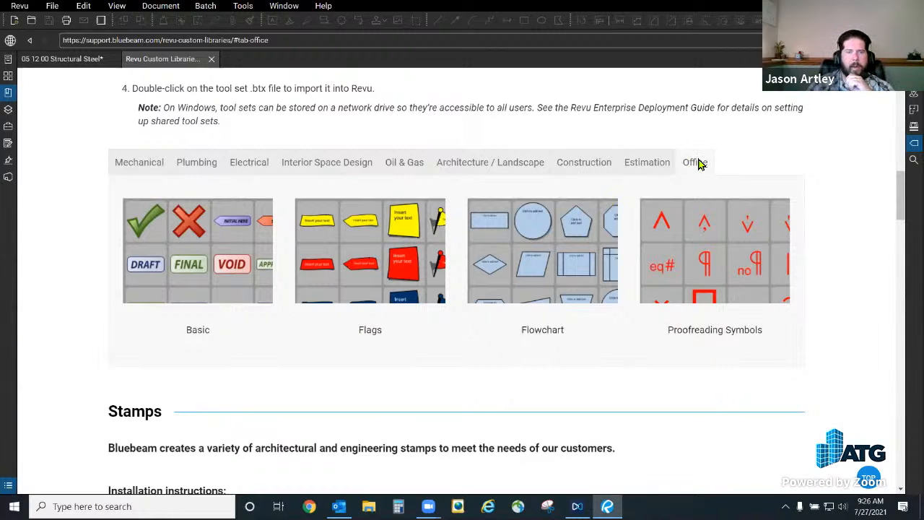
Step: Review the tool set installation instructions and browse the Electrical, Estimation and Office tool set categories
scroll(585, 351, up, 9)
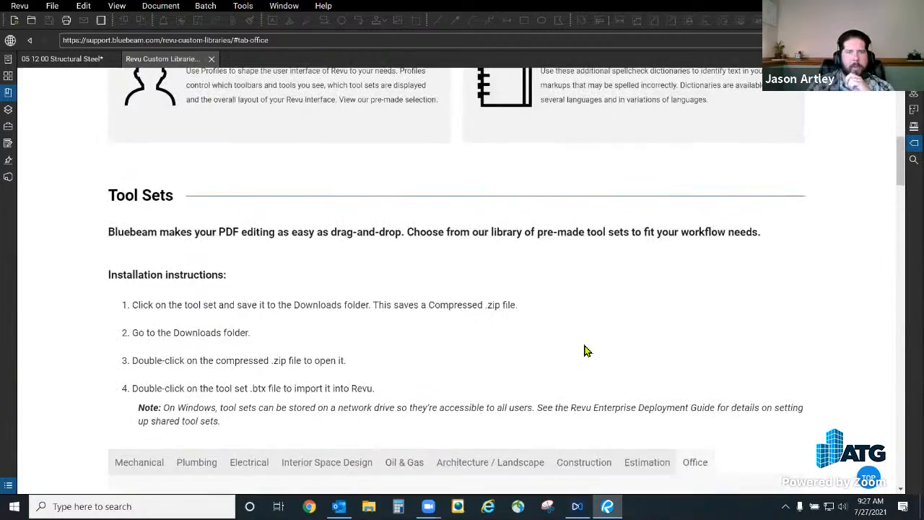
scroll(372, 192, down, 3)
scroll(372, 192, down, 5)
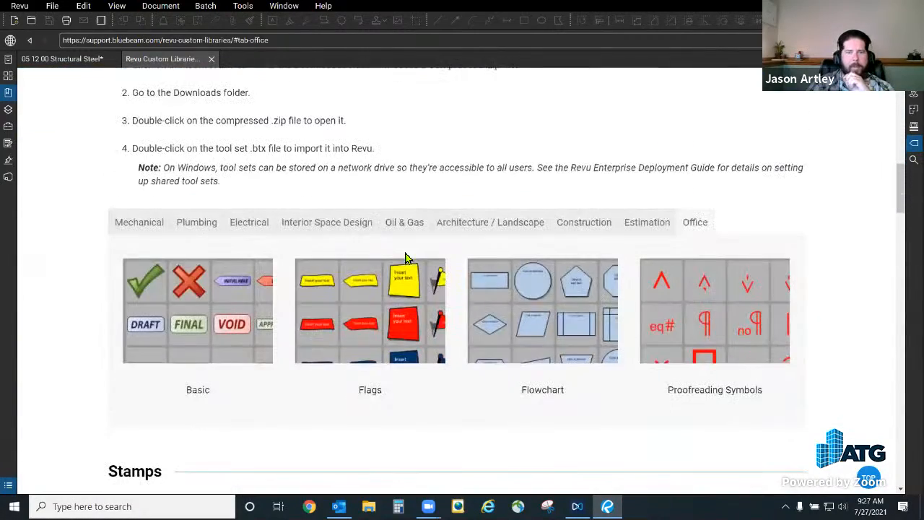
click(318, 227)
click(229, 231)
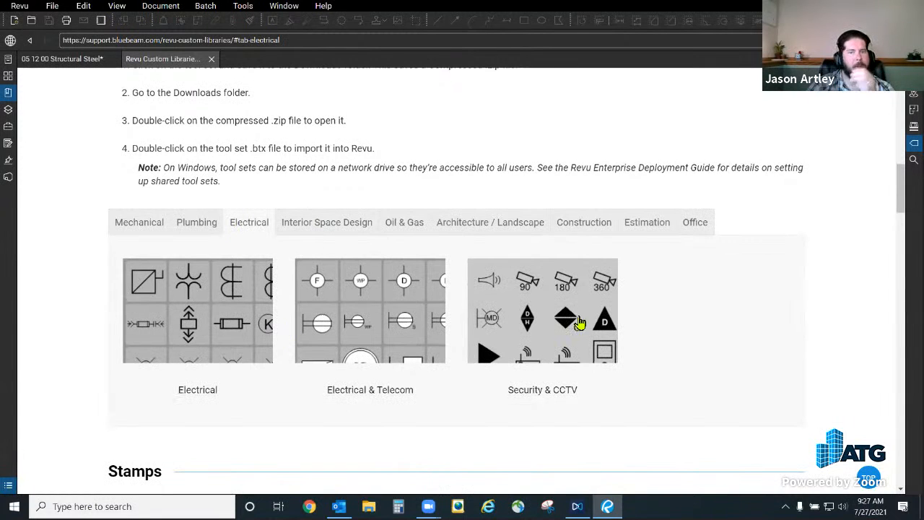
click(697, 225)
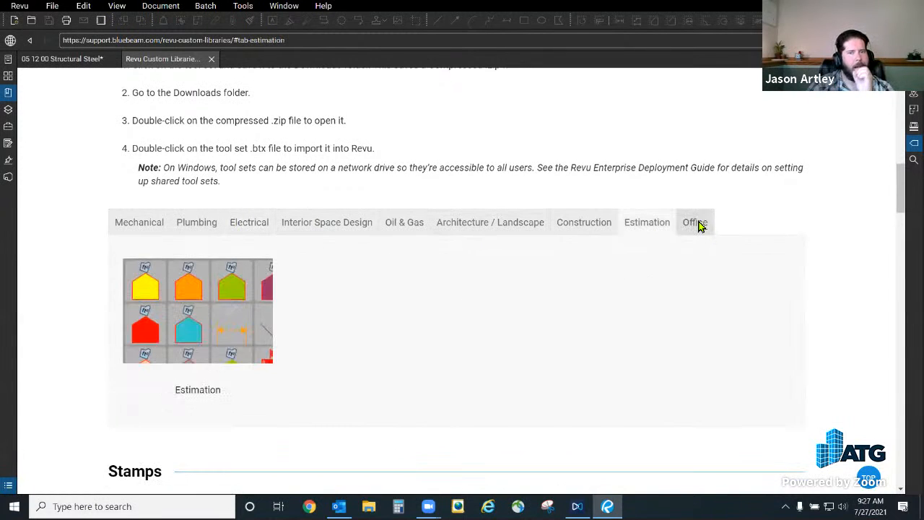
click(697, 226)
scroll(743, 249, down, 1)
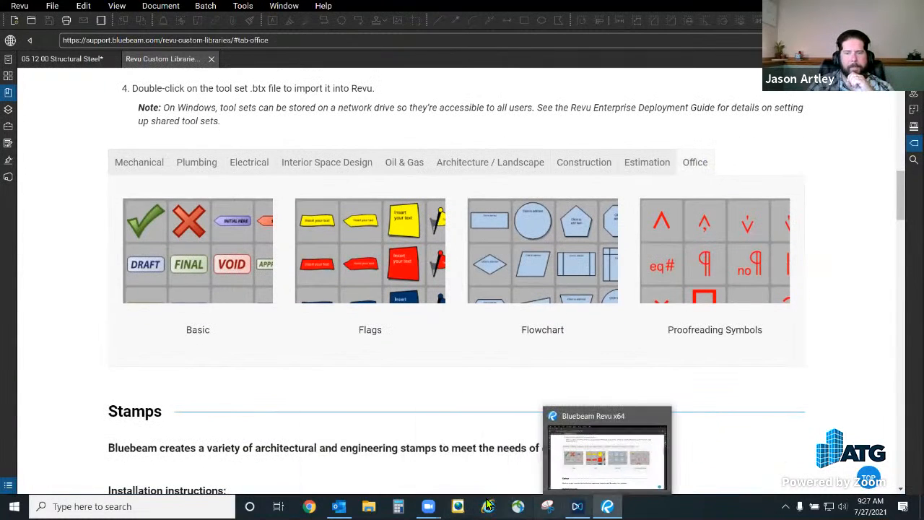
Step: Close the Revu Custom Libraries web page and return to the 05 12 00 Structural Steel document
click(608, 506)
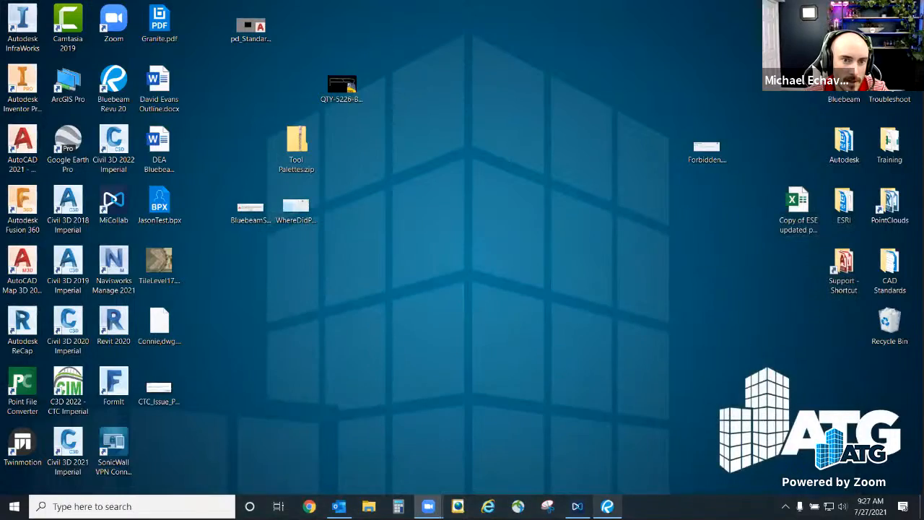
click(608, 506)
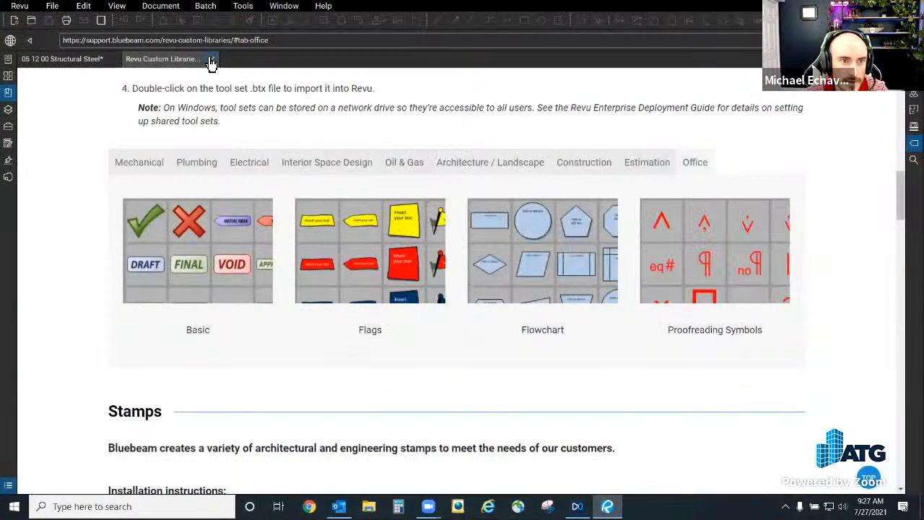
click(211, 61)
drag(381, 299, 630, 302)
scroll(490, 342, down, 2)
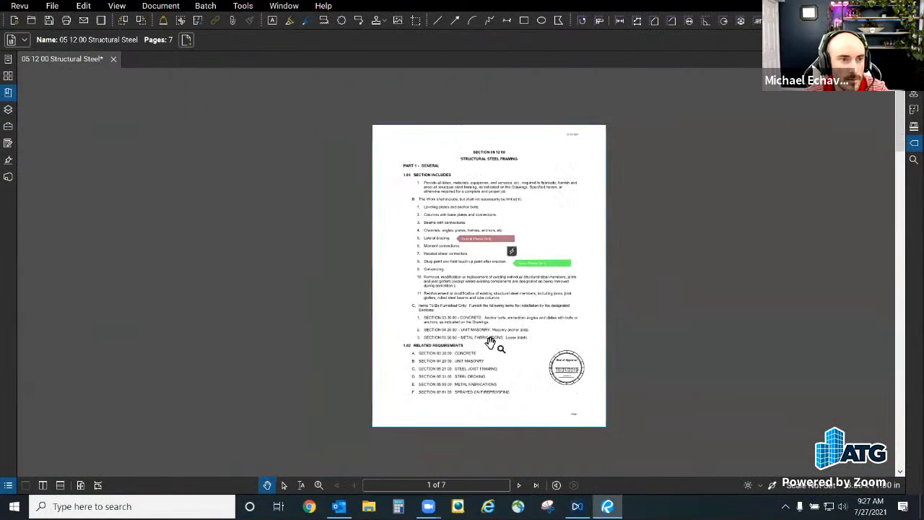
scroll(496, 340, up, 5)
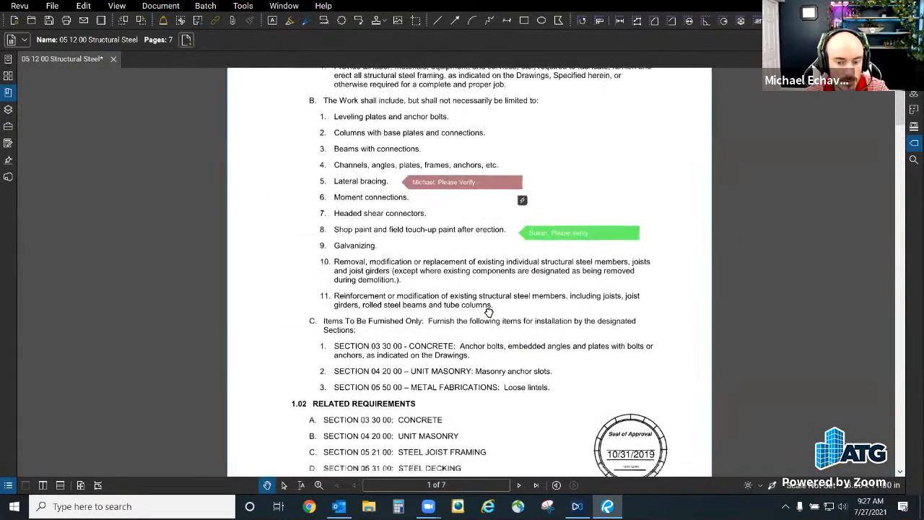
drag(500, 339, 488, 311)
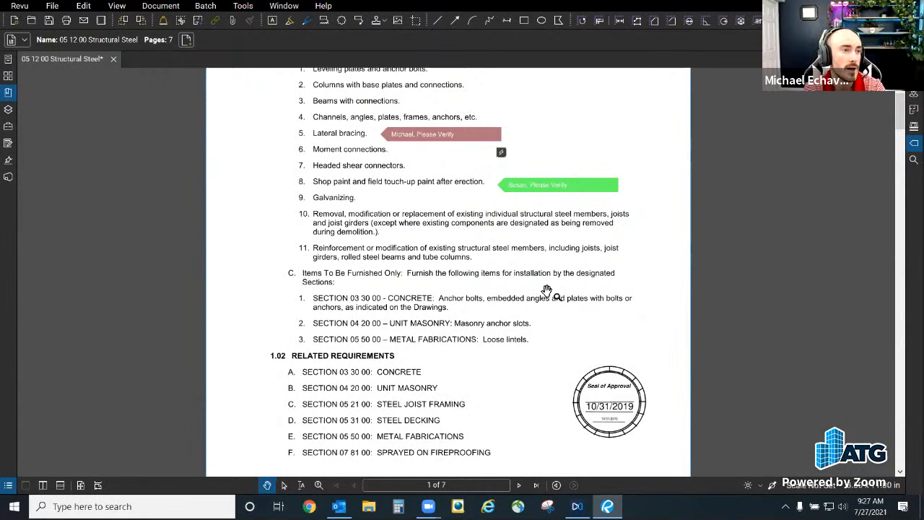
drag(465, 282, 459, 429)
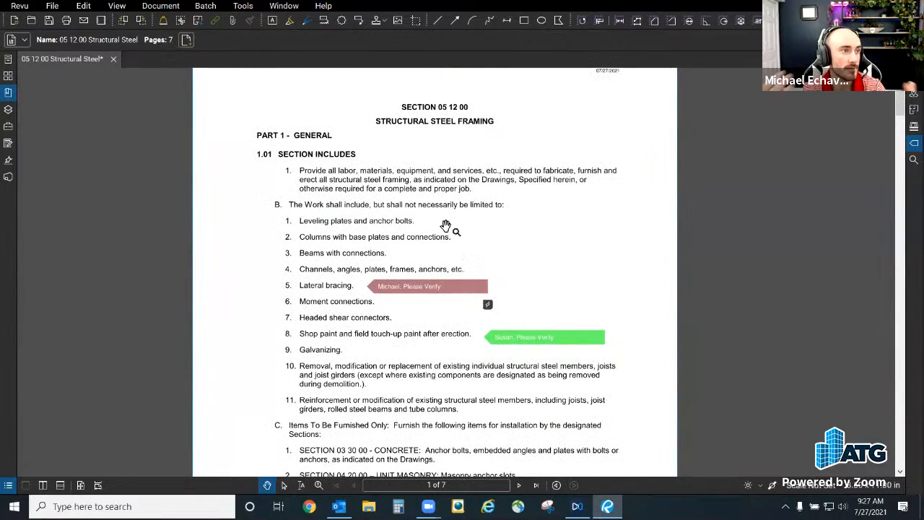
scroll(425, 293, up, 3)
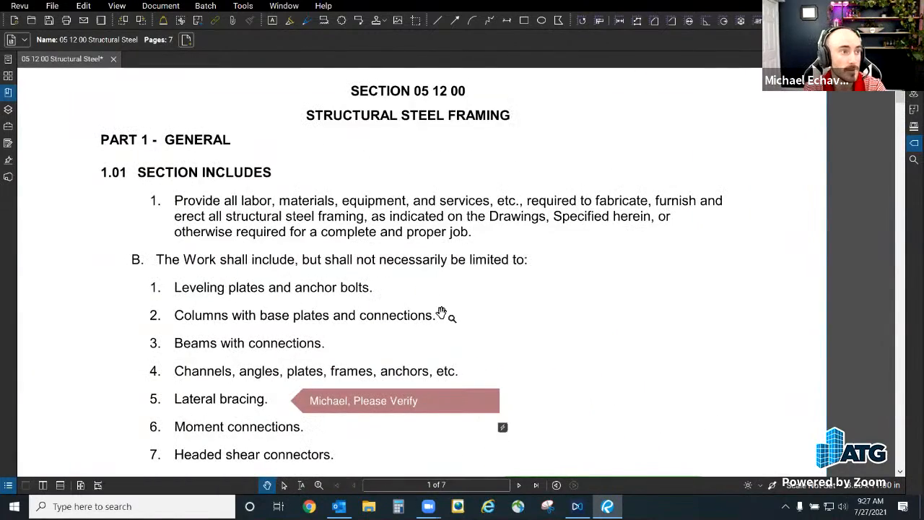
drag(539, 334, 495, 185)
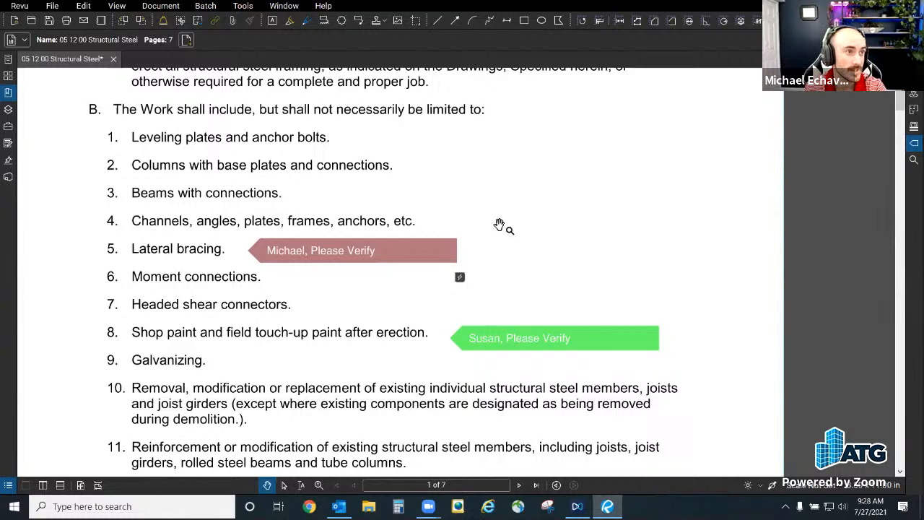
scroll(499, 225, down, 5)
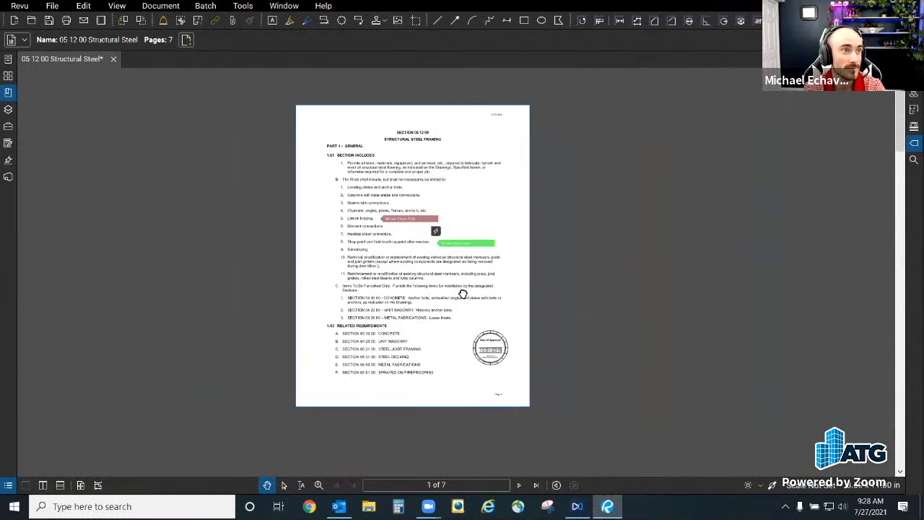
scroll(463, 295, up, 4)
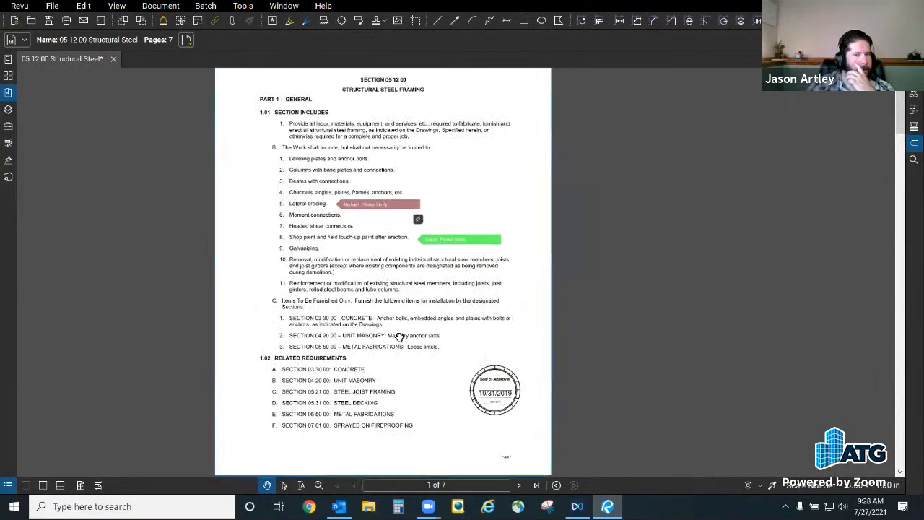